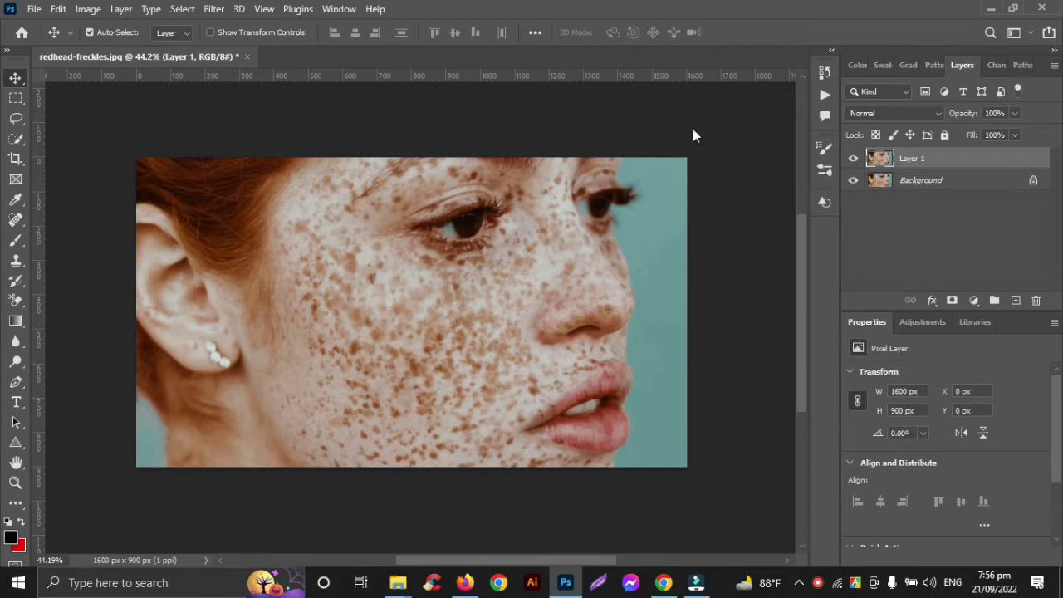
Step: Use the Spot Healing Brush on Layer 1 to remove freckles along the photo's bottom edge, from the jawline into the lower cheek
{"action": "right_click", "coordinate": [16, 220]}
{"action": "left_click", "coordinate": [70, 220]}
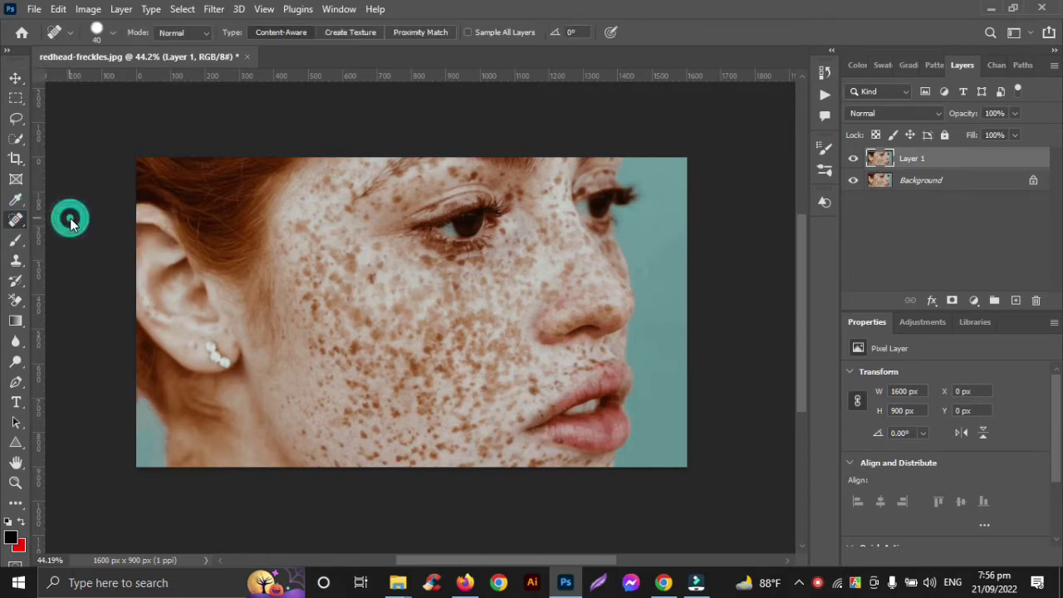
{"action": "scroll", "coordinate": [396, 406], "scroll_direction": "down", "scroll_amount": 3}
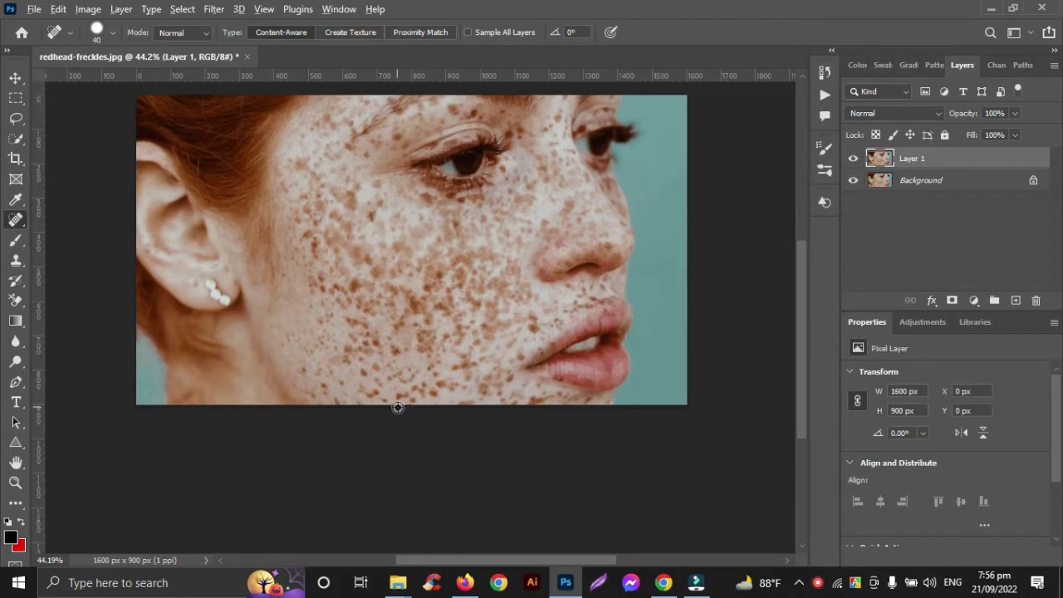
{"action": "scroll", "coordinate": [396, 406], "scroll_direction": "up", "scroll_amount": 5}
{"action": "scroll", "coordinate": [397, 406], "scroll_direction": "up", "scroll_amount": 2}
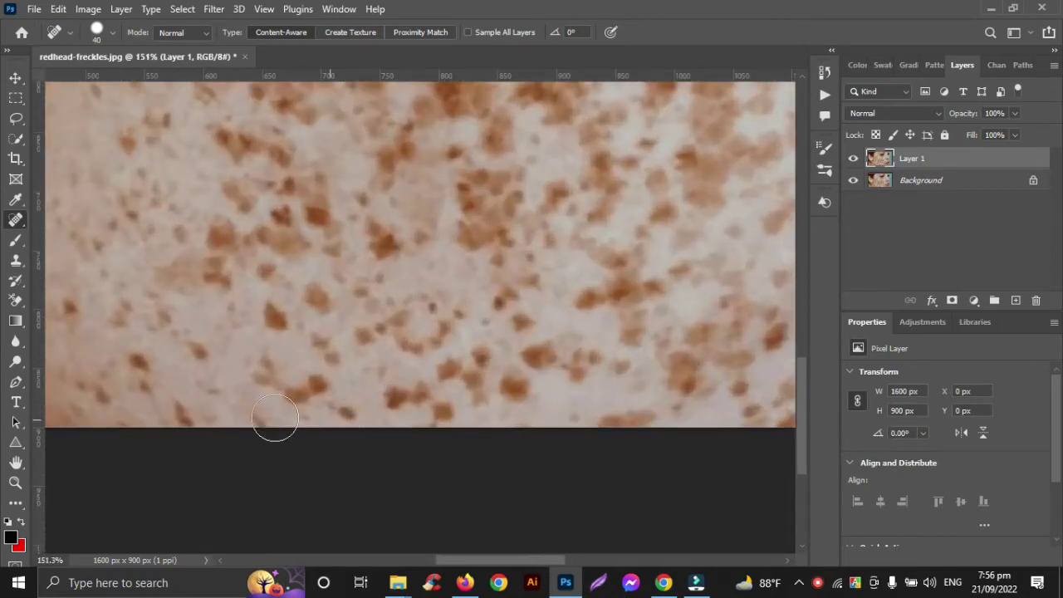
{"action": "scroll", "coordinate": [187, 403], "scroll_direction": "left", "scroll_amount": 4}
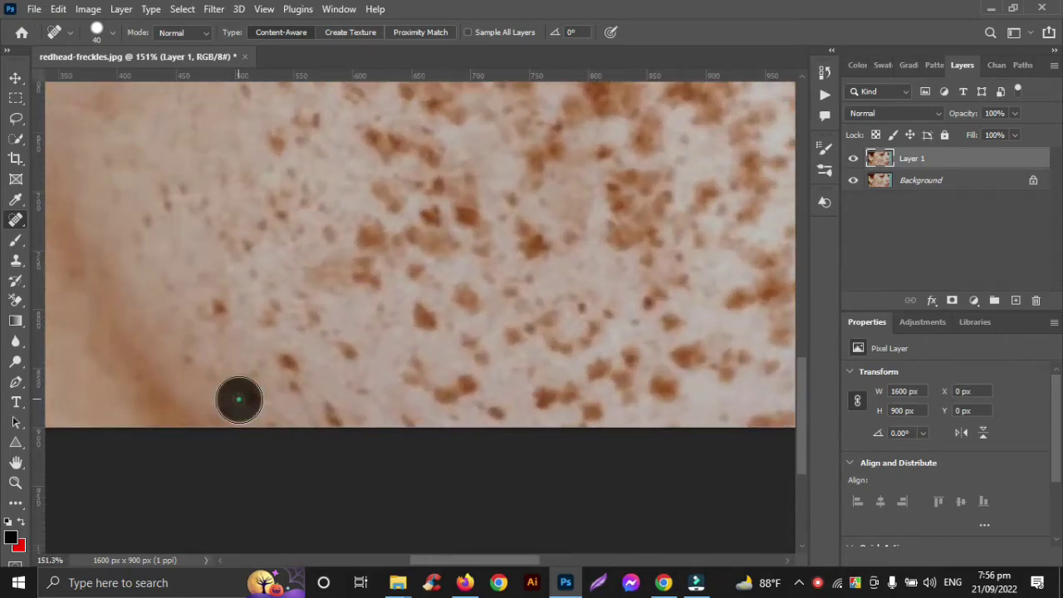
{"action": "left_click", "coordinate": [239, 401]}
{"action": "left_click_drag", "start_coordinate": [298, 387], "coordinate": [290, 362]}
{"action": "left_click", "coordinate": [341, 351]}
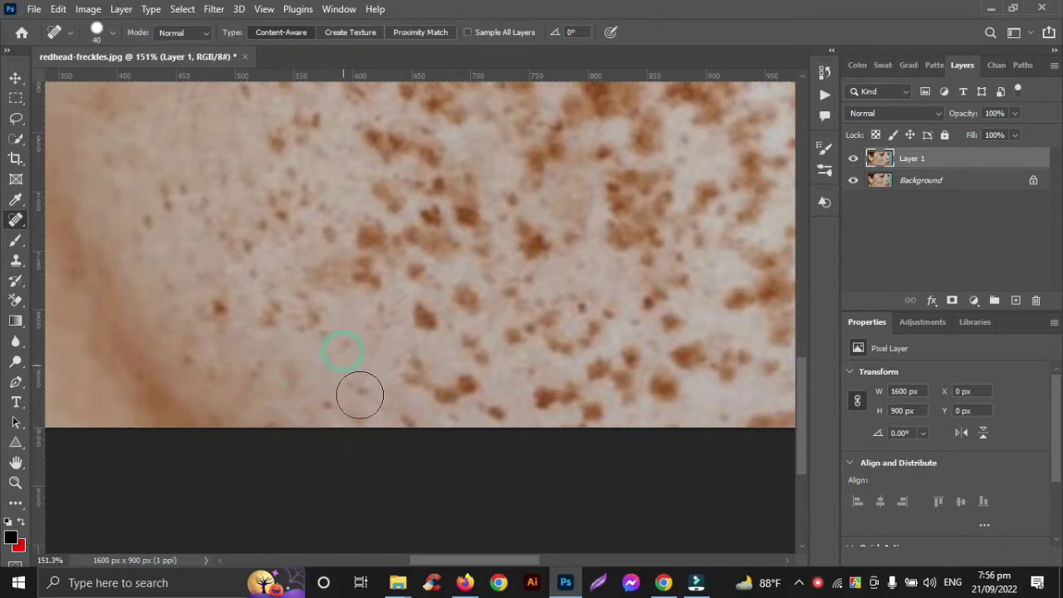
{"action": "left_click", "coordinate": [399, 418]}
{"action": "left_click", "coordinate": [408, 375]}
{"action": "left_click", "coordinate": [453, 394]}
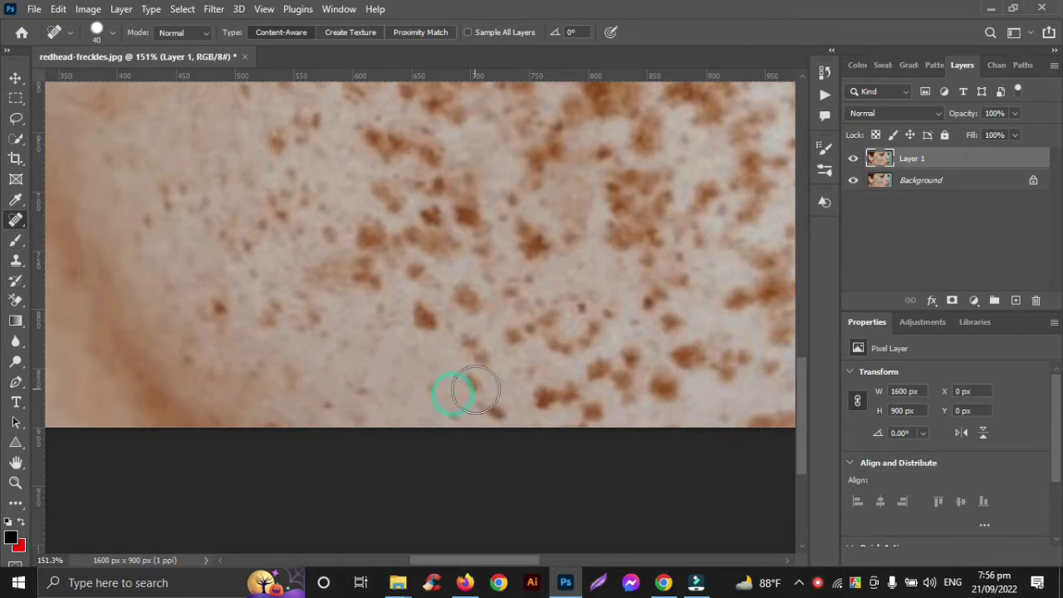
{"action": "left_click_drag", "start_coordinate": [479, 406], "coordinate": [484, 413]}
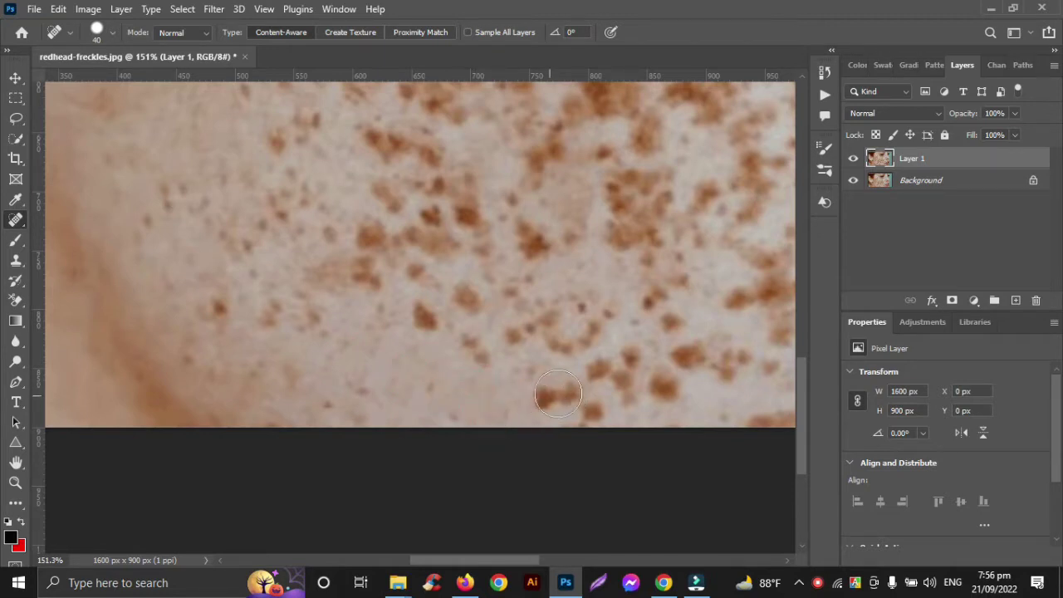
Step: Heal the darker freckles farther toward the mouth along the photo's bottom edge
{"action": "left_click", "coordinate": [556, 392]}
{"action": "left_click", "coordinate": [584, 410]}
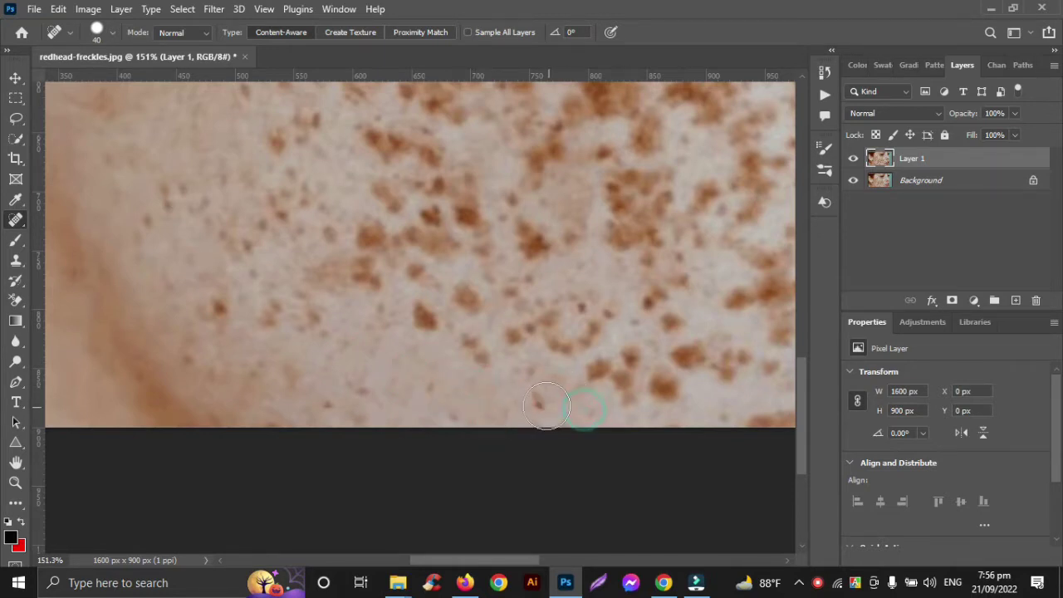
{"action": "left_click", "coordinate": [545, 404]}
{"action": "left_click", "coordinate": [593, 369]}
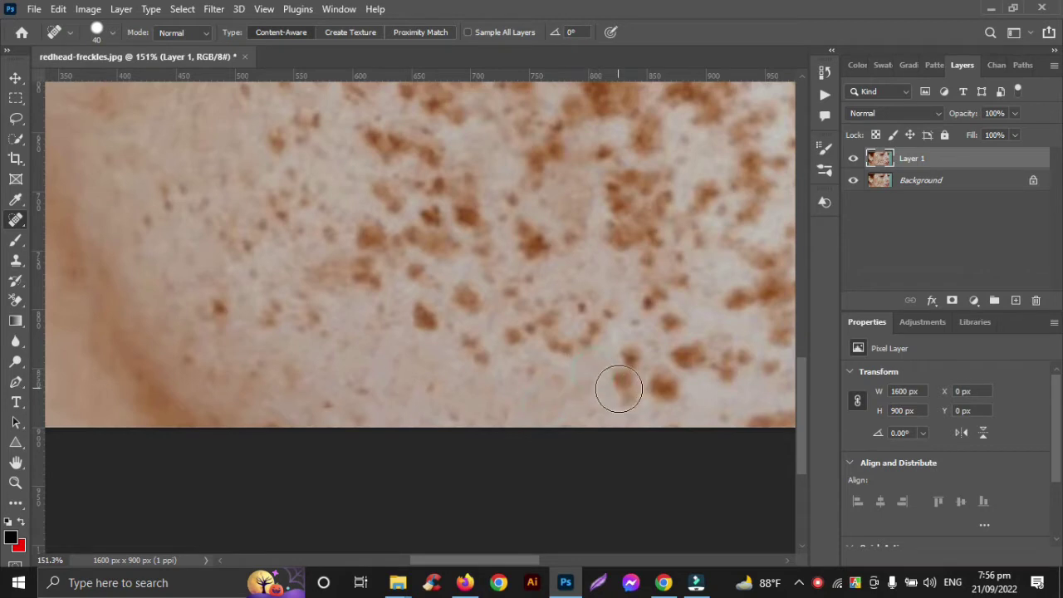
{"action": "left_click", "coordinate": [618, 388]}
{"action": "left_click", "coordinate": [662, 384]}
{"action": "left_click", "coordinate": [638, 362]}
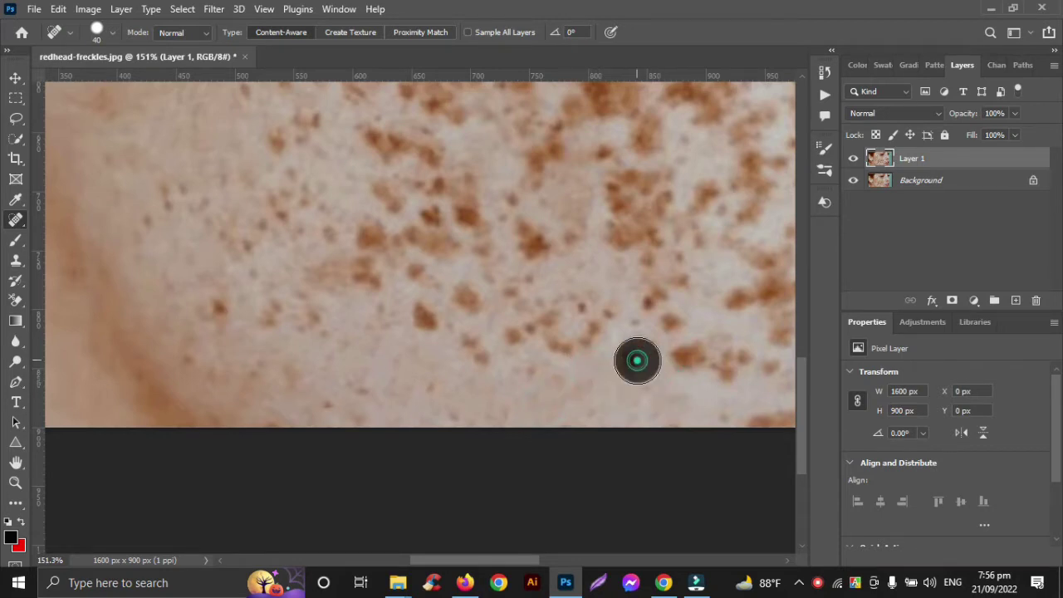
Step: Remove the ring of freckles and the scattered dark spots just above the cleared strip on the lower cheek
{"action": "left_click", "coordinate": [601, 324]}
{"action": "left_click", "coordinate": [568, 340]}
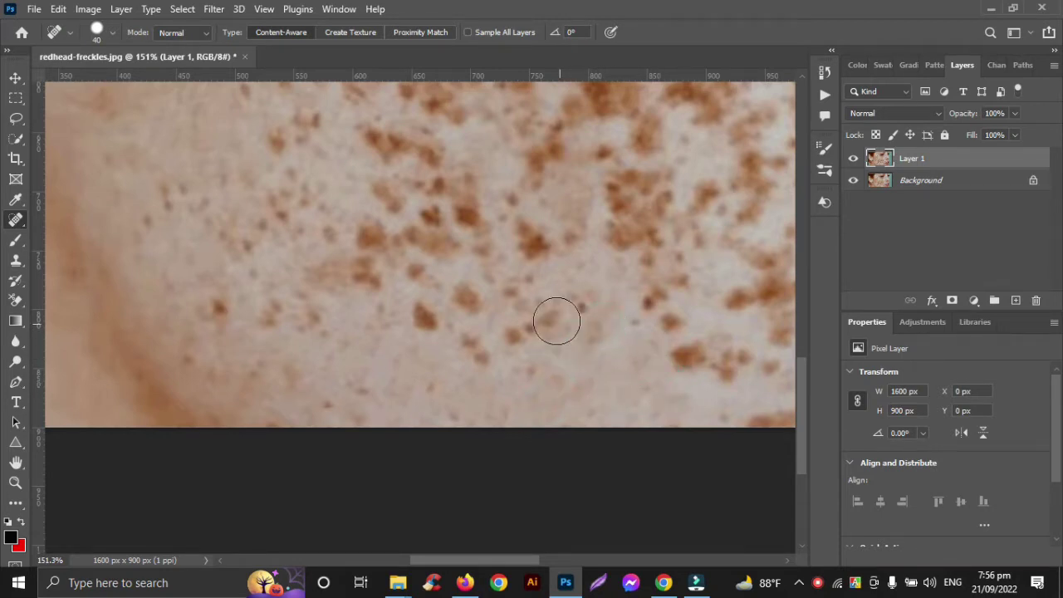
{"action": "left_click", "coordinate": [555, 322]}
{"action": "left_click", "coordinate": [524, 325]}
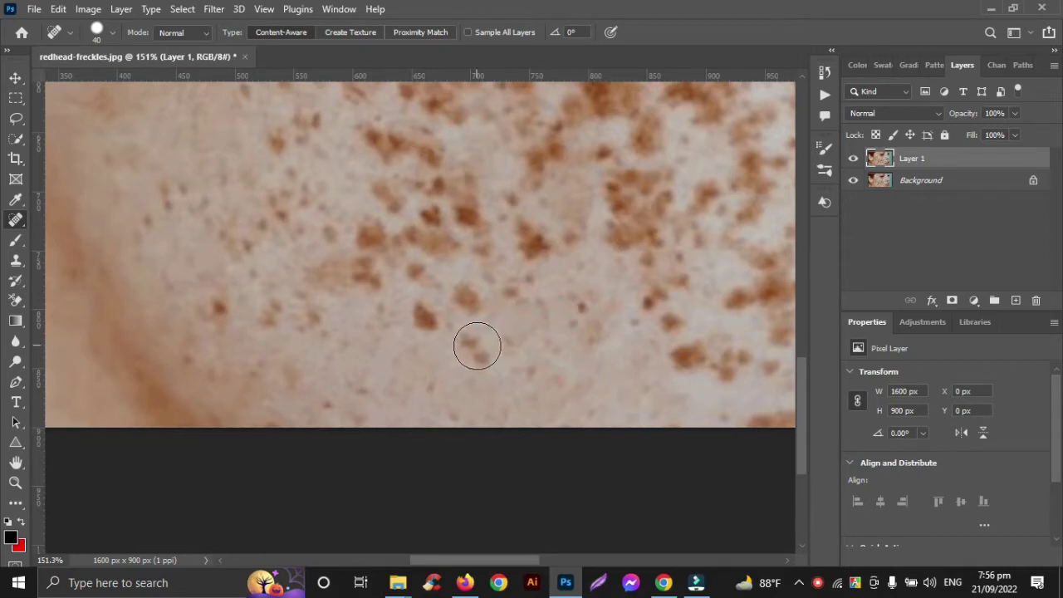
{"action": "left_click", "coordinate": [477, 345]}
{"action": "left_click", "coordinate": [424, 318]}
{"action": "left_click", "coordinate": [471, 299]}
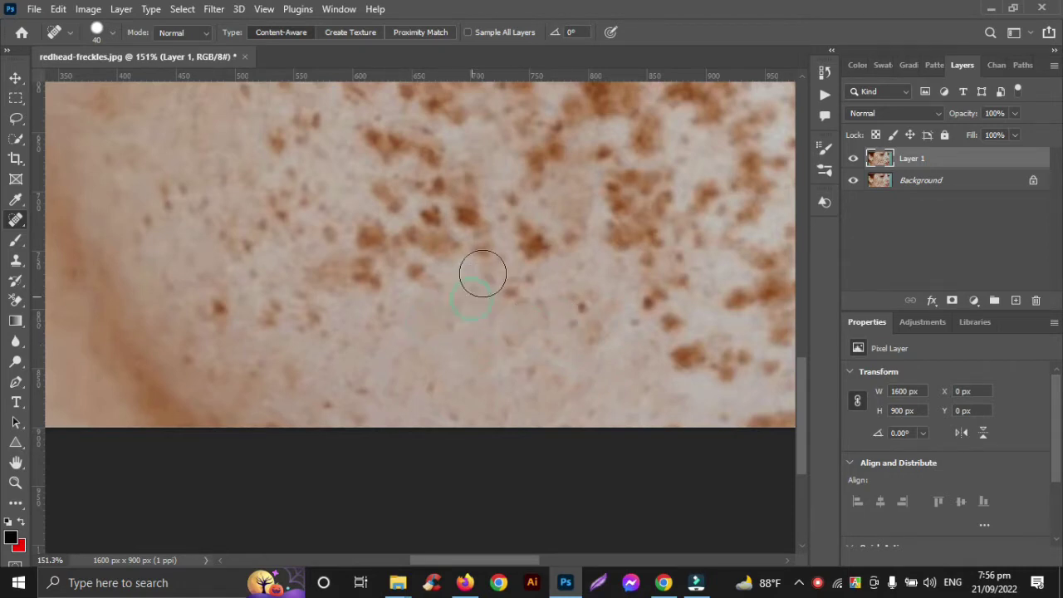
{"action": "left_click", "coordinate": [491, 246]}
{"action": "left_click", "coordinate": [528, 238]}
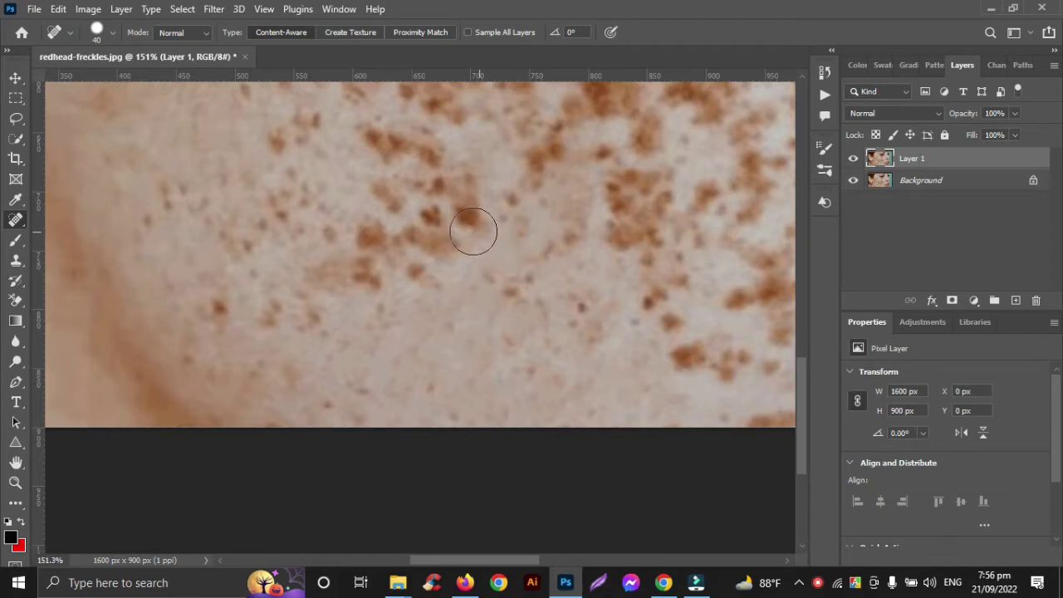
Step: Heal the dense cluster of dark freckles in the middle of the lower cheek
{"action": "left_click", "coordinate": [470, 208]}
{"action": "left_click", "coordinate": [470, 185]}
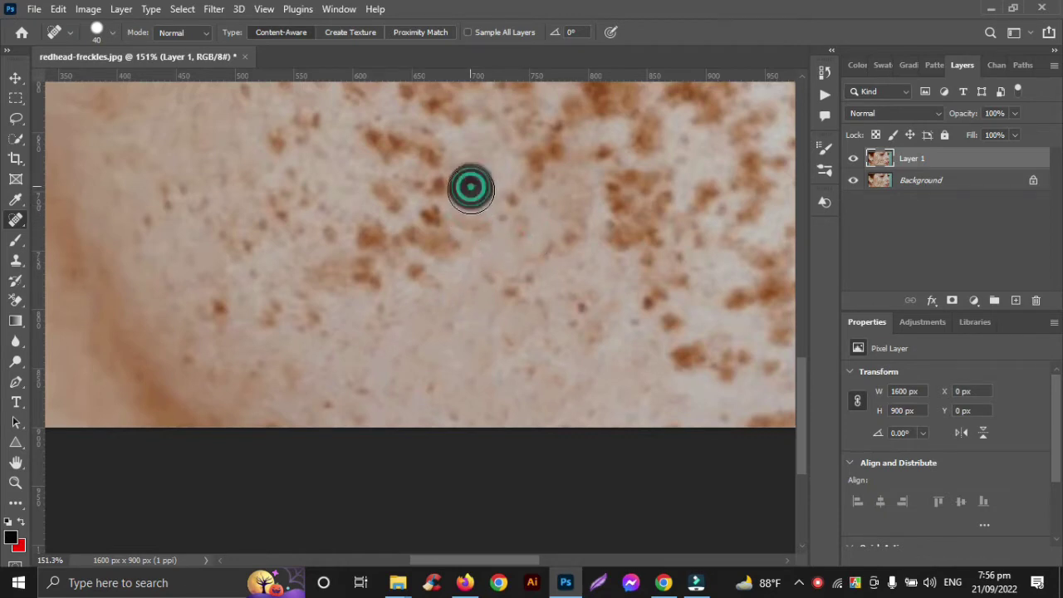
{"action": "left_click", "coordinate": [439, 183]}
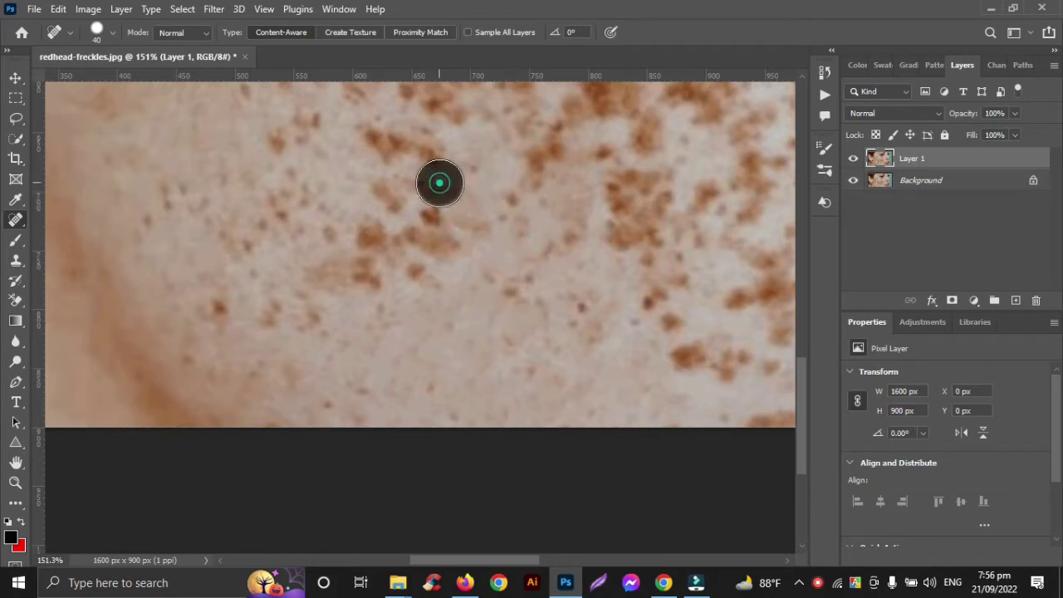
{"action": "left_click", "coordinate": [431, 224]}
{"action": "left_click", "coordinate": [439, 246]}
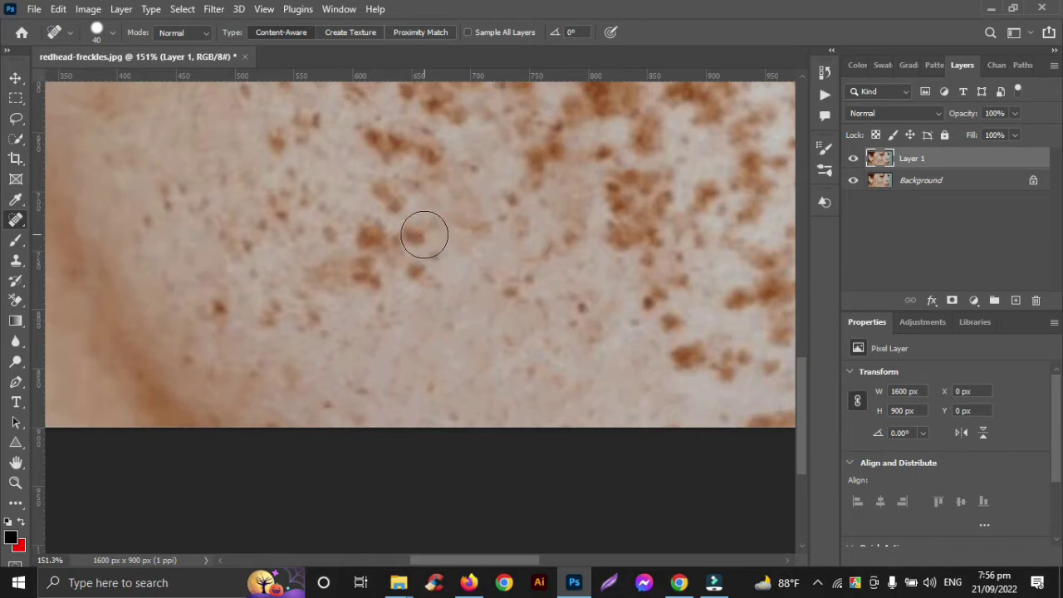
{"action": "left_click", "coordinate": [424, 235]}
{"action": "left_click", "coordinate": [372, 230]}
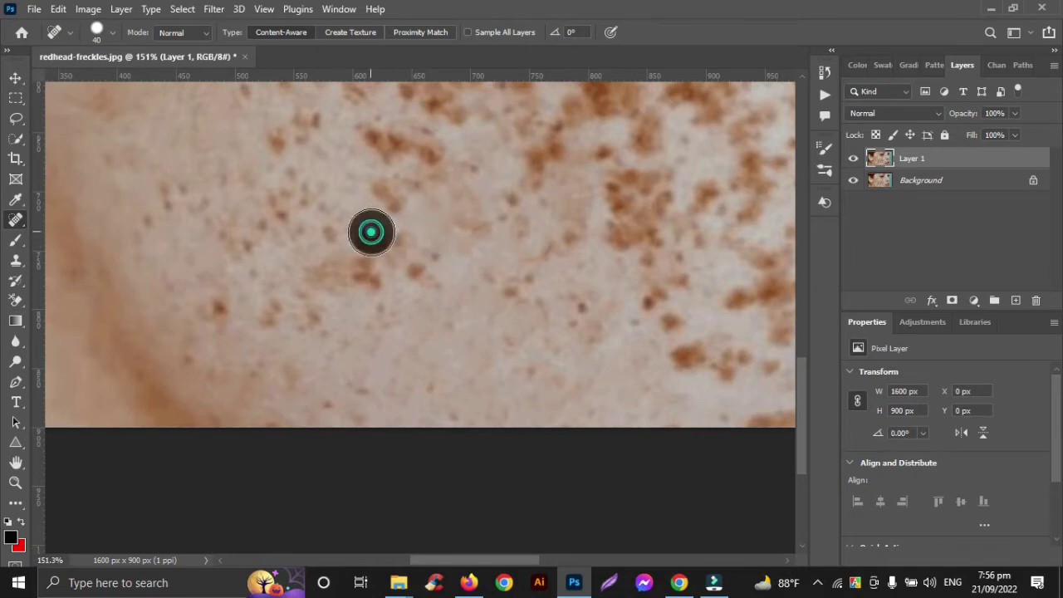
{"action": "left_click", "coordinate": [363, 274]}
{"action": "left_click", "coordinate": [425, 271]}
{"action": "left_click", "coordinate": [399, 242]}
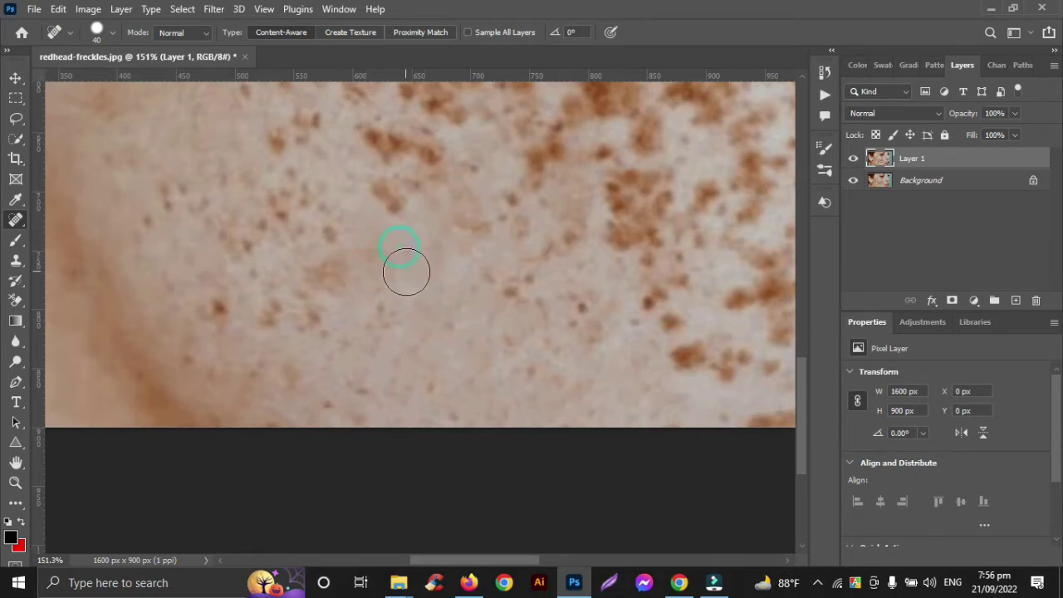
Step: Remove the band of freckles directly above the cleared lower-cheek patch, including the small group toward the ear
{"action": "scroll", "coordinate": [406, 273], "scroll_direction": "up", "scroll_amount": 2}
{"action": "left_click", "coordinate": [387, 260]}
{"action": "left_click", "coordinate": [428, 220]}
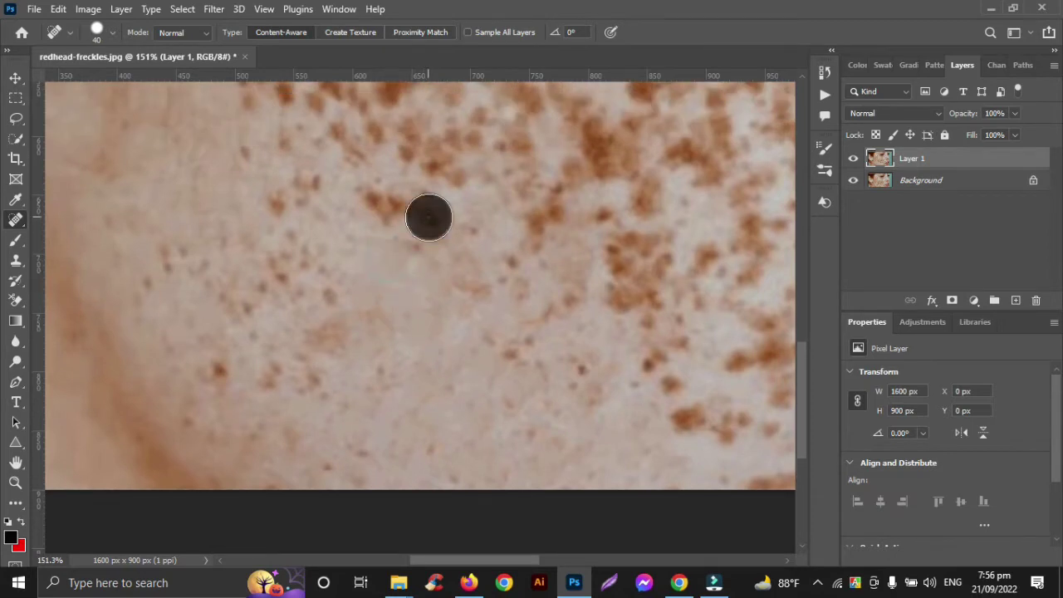
{"action": "left_click", "coordinate": [384, 203]}
{"action": "left_click", "coordinate": [406, 209]}
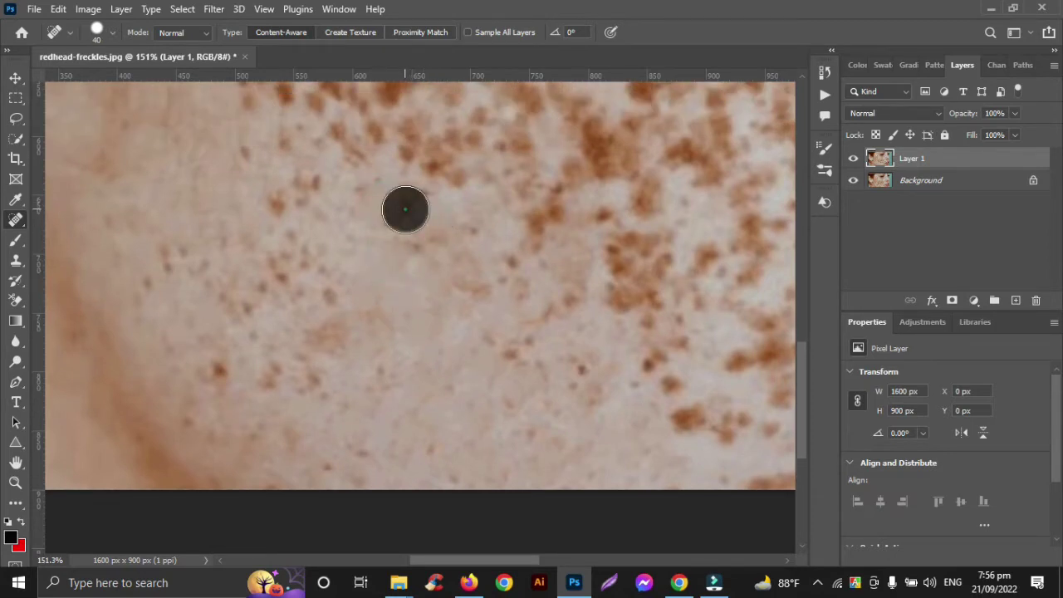
{"action": "left_click", "coordinate": [307, 186]}
{"action": "left_click", "coordinate": [288, 200]}
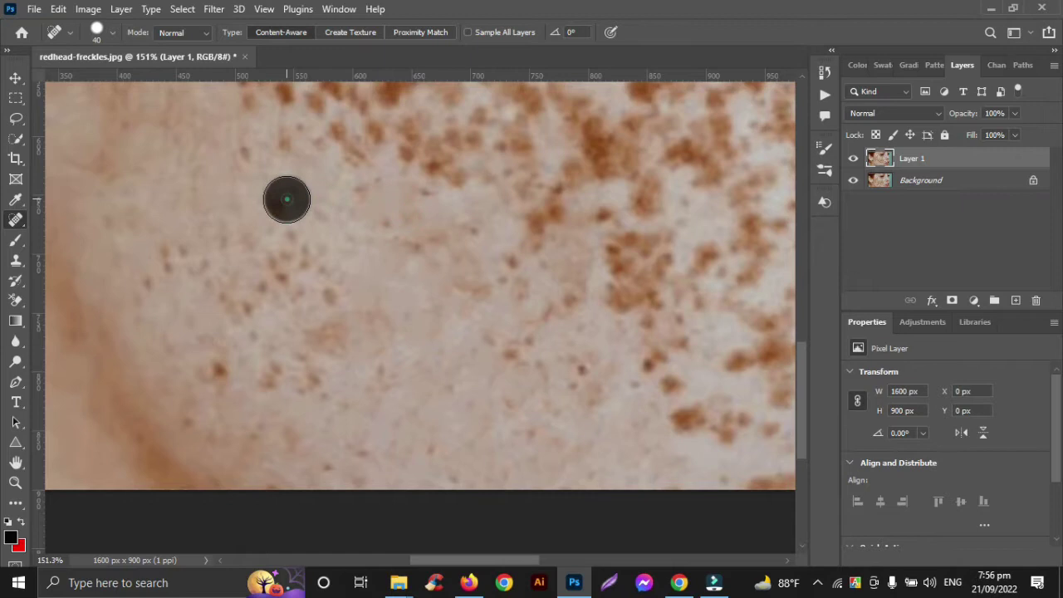
Step: Heal the small scattered freckles between the lower cheek and the jawline
{"action": "left_click", "coordinate": [299, 264]}
{"action": "left_click", "coordinate": [323, 296]}
{"action": "left_click", "coordinate": [274, 285]}
{"action": "left_click", "coordinate": [274, 266]}
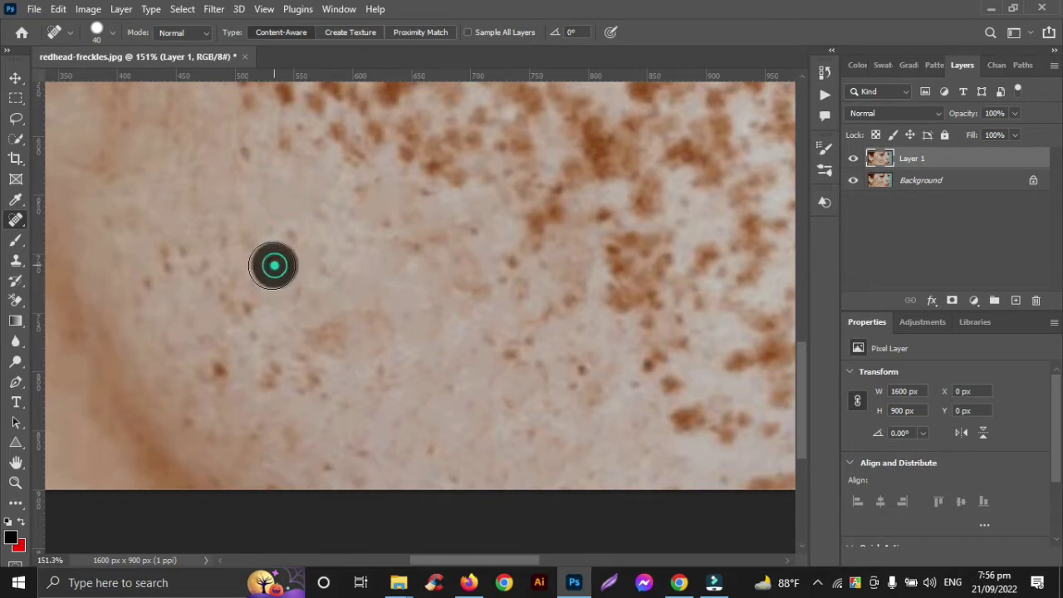
{"action": "left_click", "coordinate": [241, 309]}
{"action": "left_click", "coordinate": [209, 368]}
{"action": "left_click", "coordinate": [270, 377]}
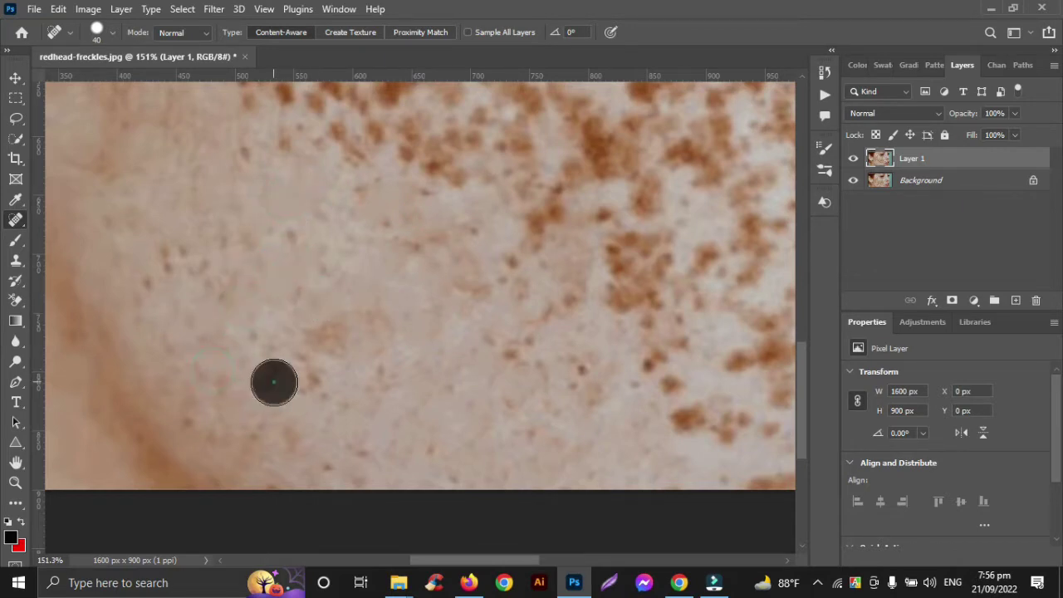
{"action": "left_click", "coordinate": [294, 377]}
{"action": "left_click", "coordinate": [228, 314]}
{"action": "left_click", "coordinate": [171, 263]}
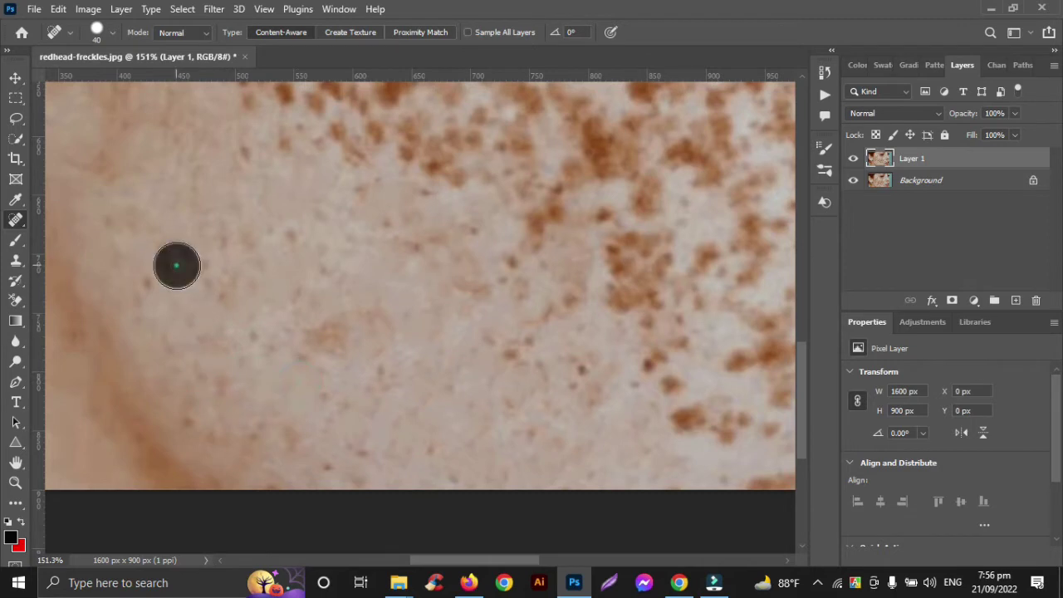
{"action": "left_click", "coordinate": [138, 292]}
{"action": "left_click", "coordinate": [199, 274]}
Step: Remove the freckles higher up at the ear-side edge of the cheek
{"action": "scroll", "coordinate": [249, 295], "scroll_direction": "up", "scroll_amount": 5}
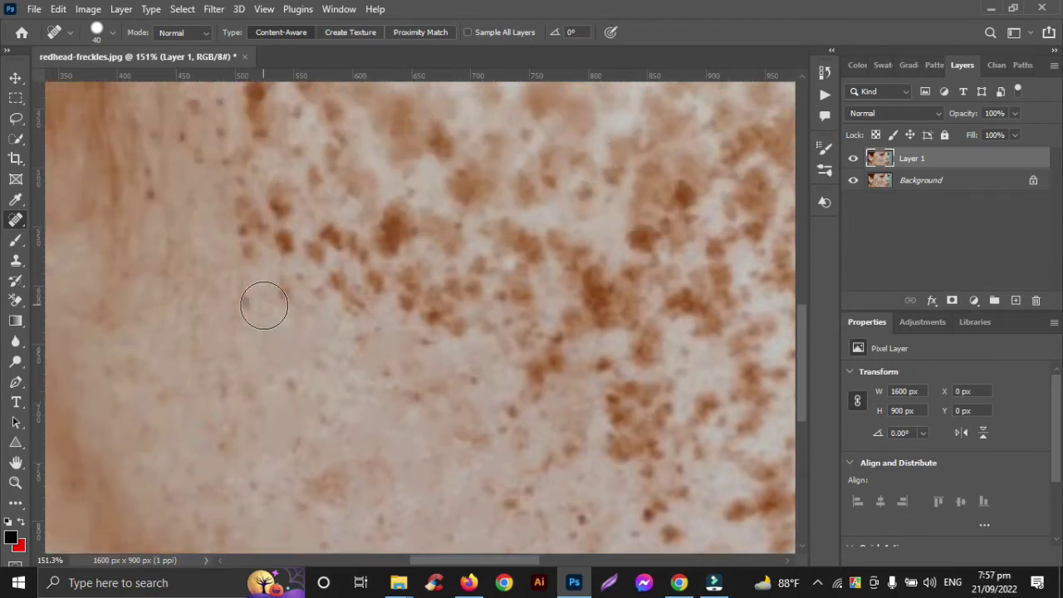
{"action": "left_click", "coordinate": [287, 326]}
{"action": "left_click", "coordinate": [239, 340]}
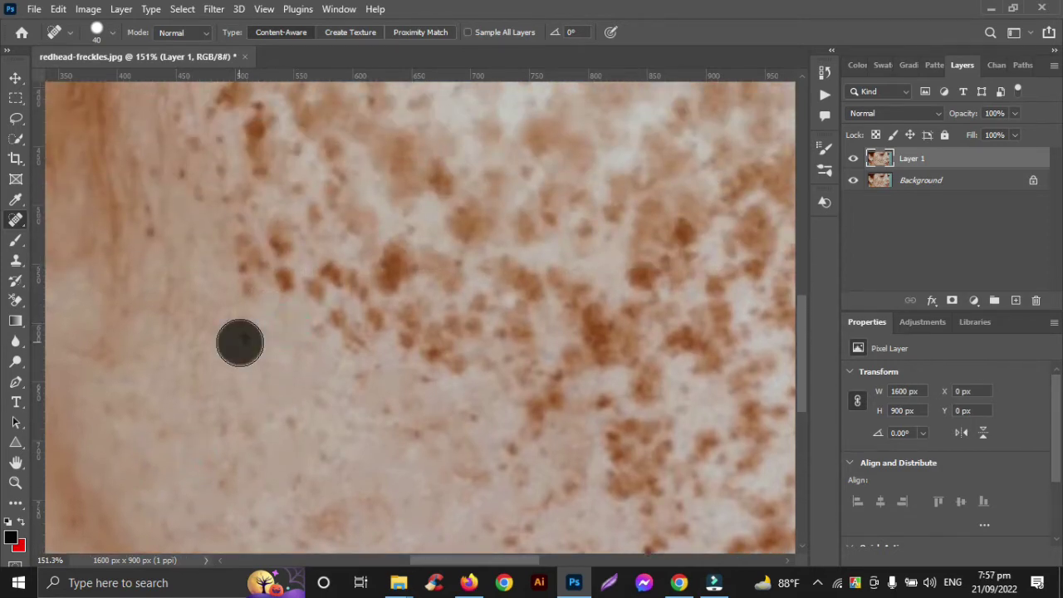
{"action": "left_click", "coordinate": [241, 278]}
{"action": "left_click", "coordinate": [243, 254]}
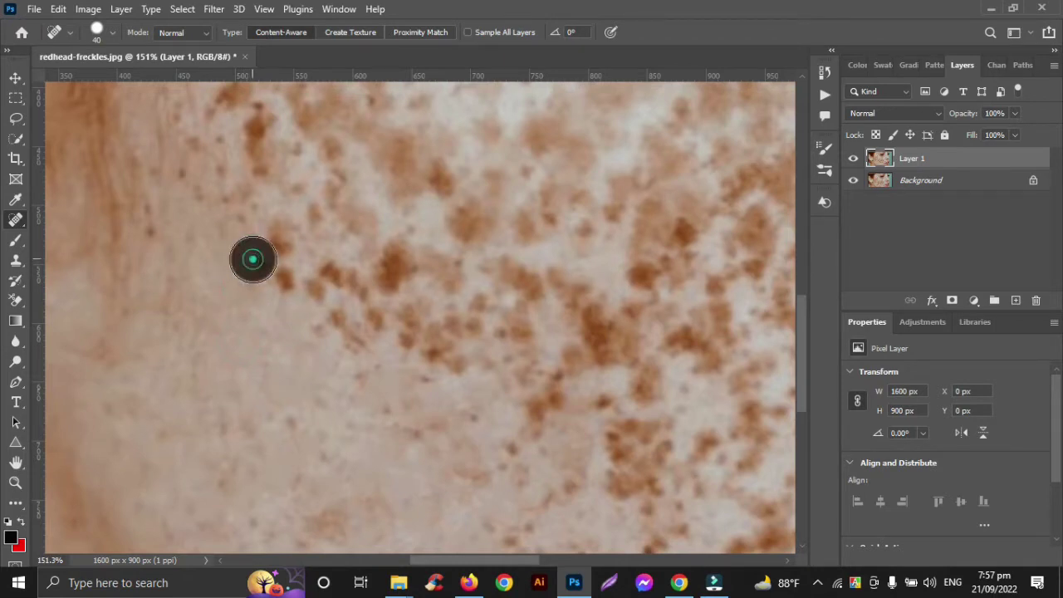
{"action": "left_click", "coordinate": [280, 243]}
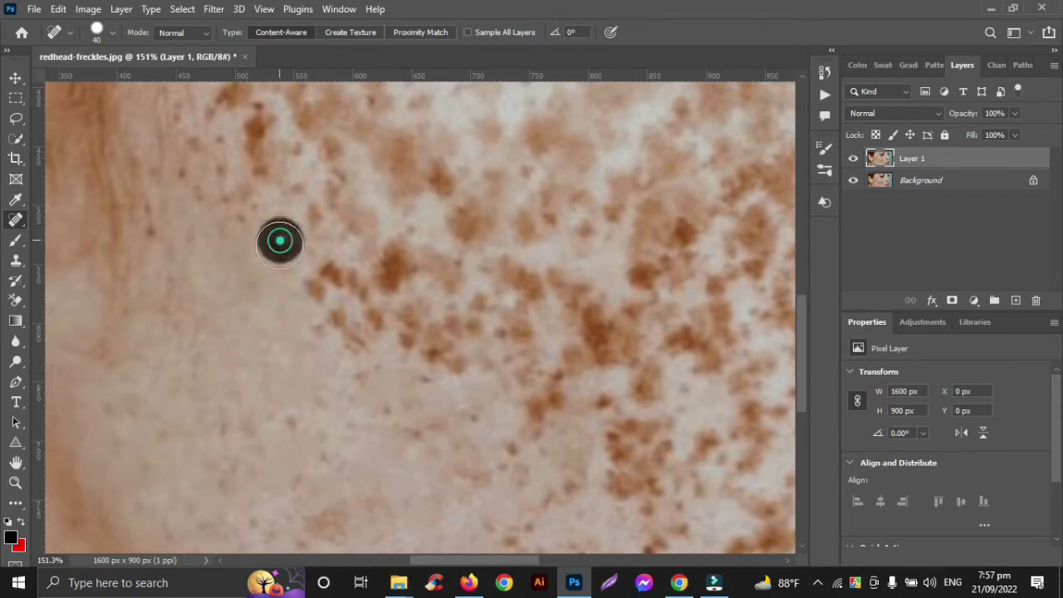
Step: Heal the next freckles inward on the mid cheek, up to the large dark freckle
{"action": "left_click", "coordinate": [325, 270]}
{"action": "left_click", "coordinate": [312, 289]}
{"action": "left_click", "coordinate": [330, 321]}
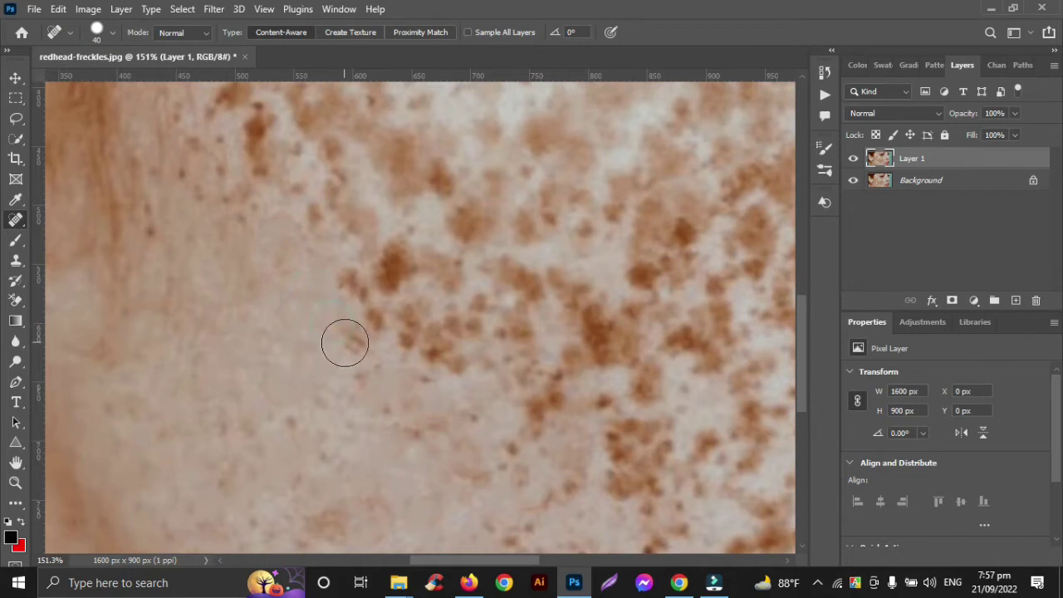
{"action": "left_click", "coordinate": [345, 344]}
{"action": "left_click", "coordinate": [366, 330]}
{"action": "left_click", "coordinate": [354, 282]}
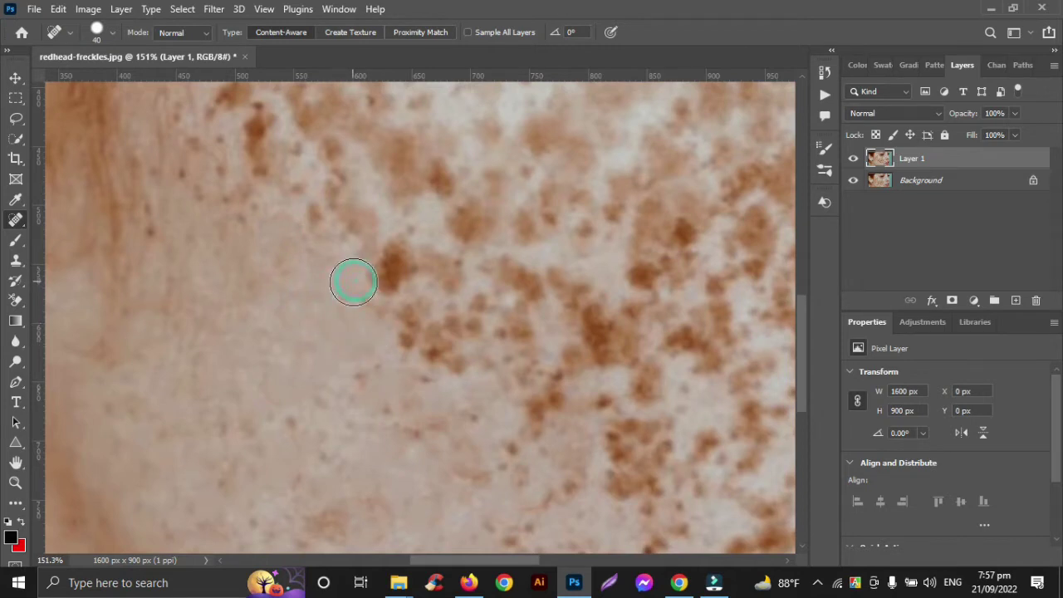
Step: Remove the large dark mid-cheek freckle with a size 50 brush and the smaller freckles below it with size 35
{"action": "left_click", "coordinate": [393, 267]}
{"action": "left_click", "coordinate": [400, 254]}
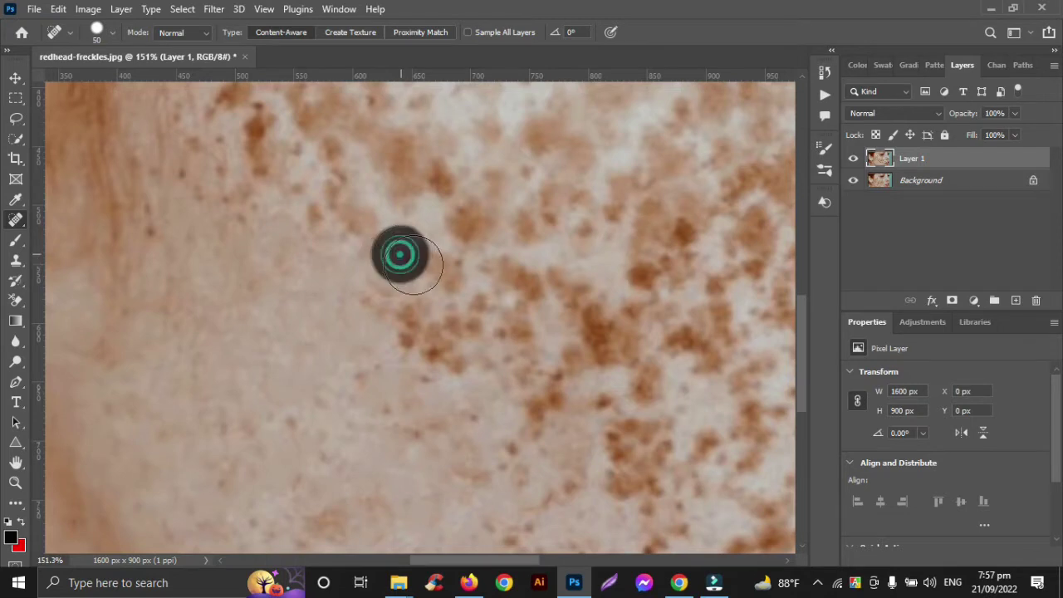
{"action": "left_click", "coordinate": [380, 301]}
{"action": "left_click", "coordinate": [407, 341]}
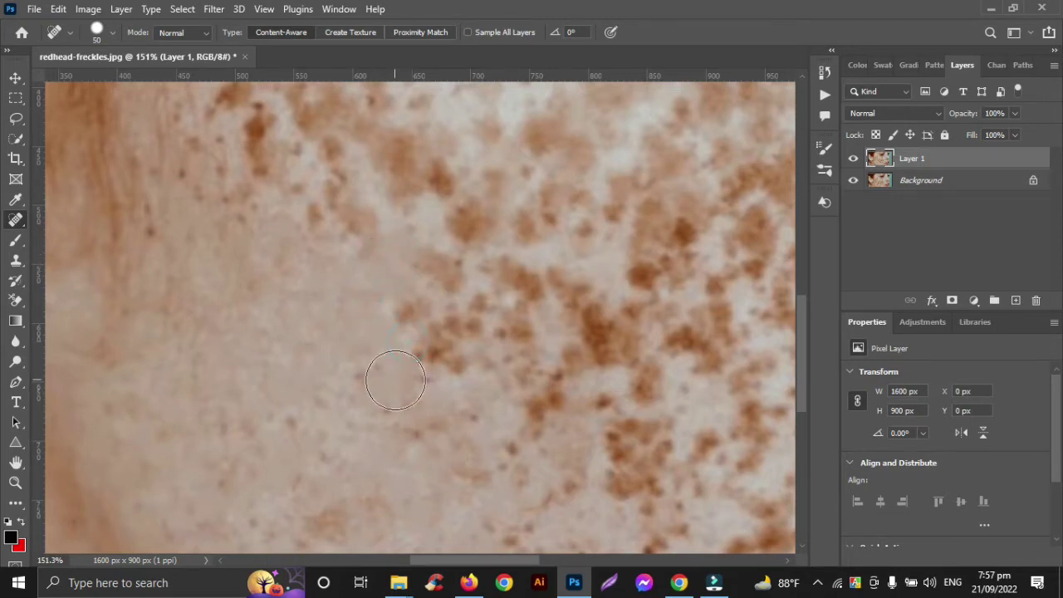
{"action": "left_click", "coordinate": [419, 357]}
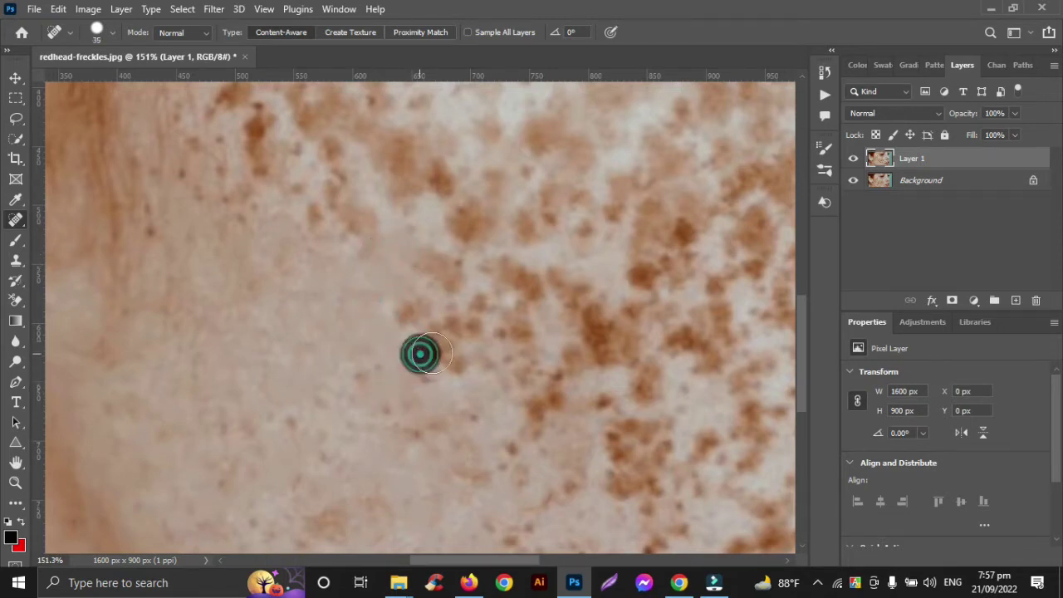
{"action": "left_click", "coordinate": [450, 365]}
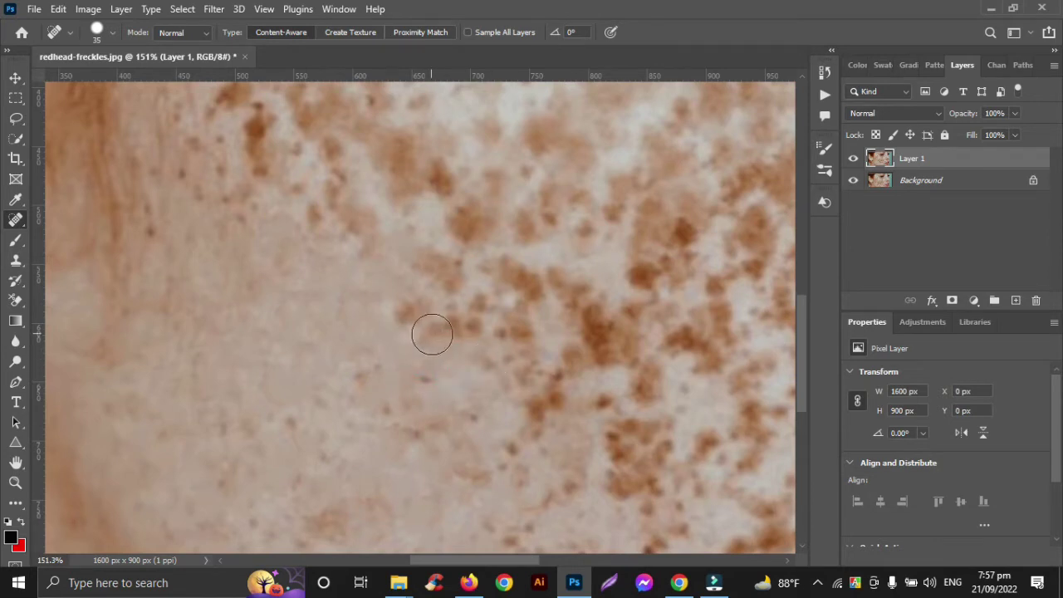
Step: Heal the light brown freckles on the mid cheek, working up and inward along the edge of the cleaned skin
{"action": "left_click", "coordinate": [431, 334]}
{"action": "left_click", "coordinate": [456, 327]}
{"action": "left_click", "coordinate": [462, 323]}
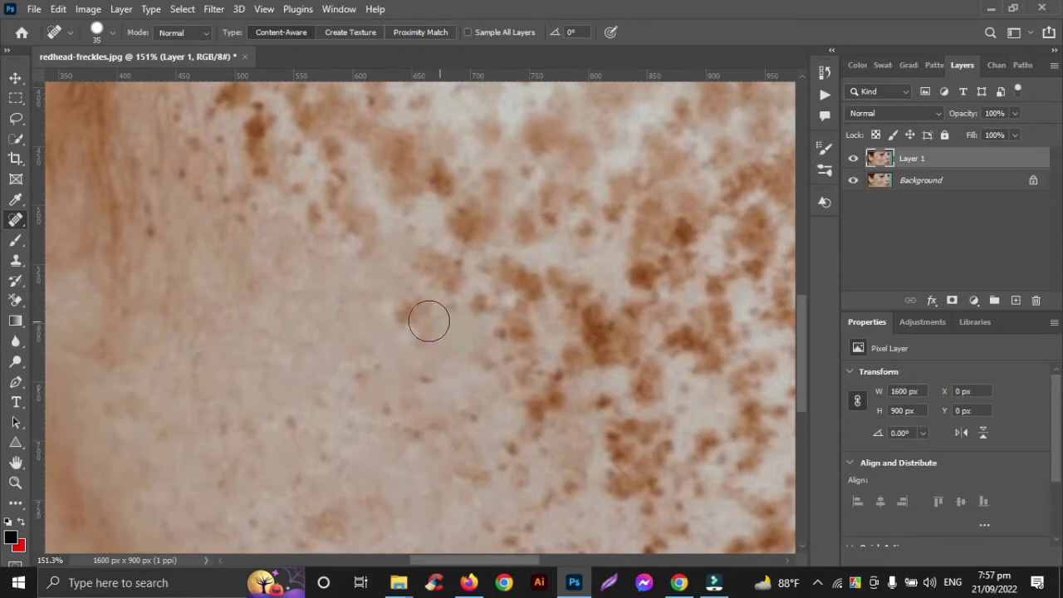
{"action": "left_click", "coordinate": [402, 313]}
{"action": "left_click", "coordinate": [447, 289]}
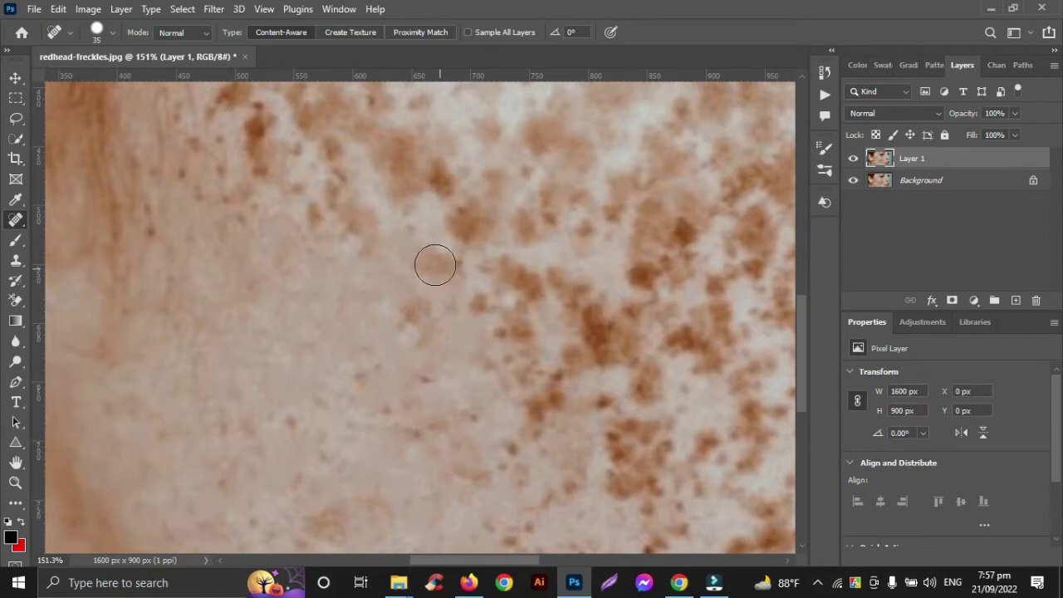
{"action": "left_click", "coordinate": [434, 264]}
{"action": "left_click", "coordinate": [451, 263]}
{"action": "left_click", "coordinate": [470, 303]}
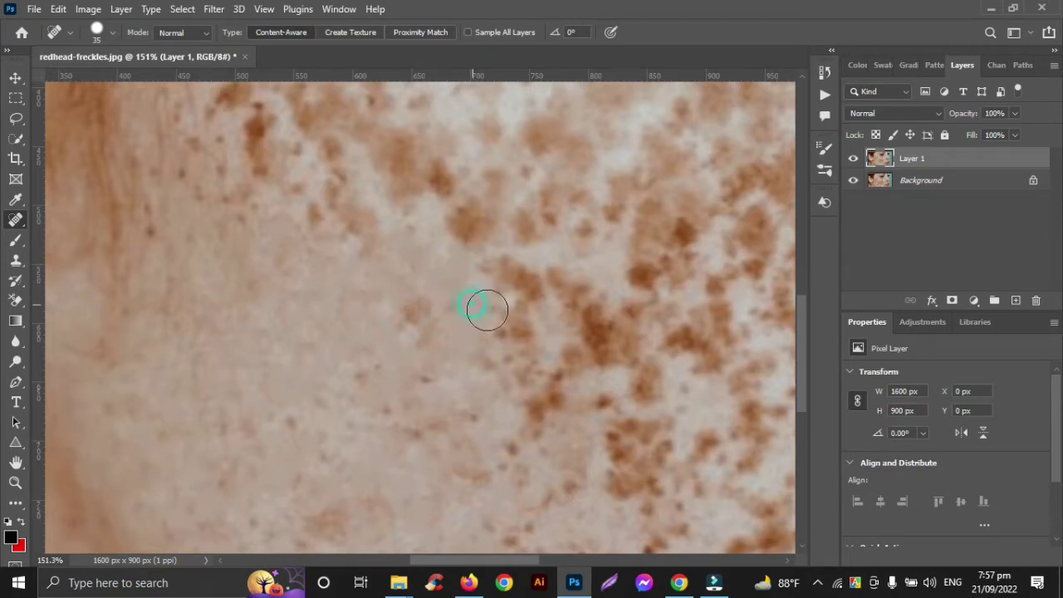
Step: Remove the next inward cluster of small freckles and the elongated freckle just above it on the mid cheek
{"action": "left_click", "coordinate": [510, 312]}
{"action": "left_click", "coordinate": [517, 332]}
{"action": "left_click", "coordinate": [505, 326]}
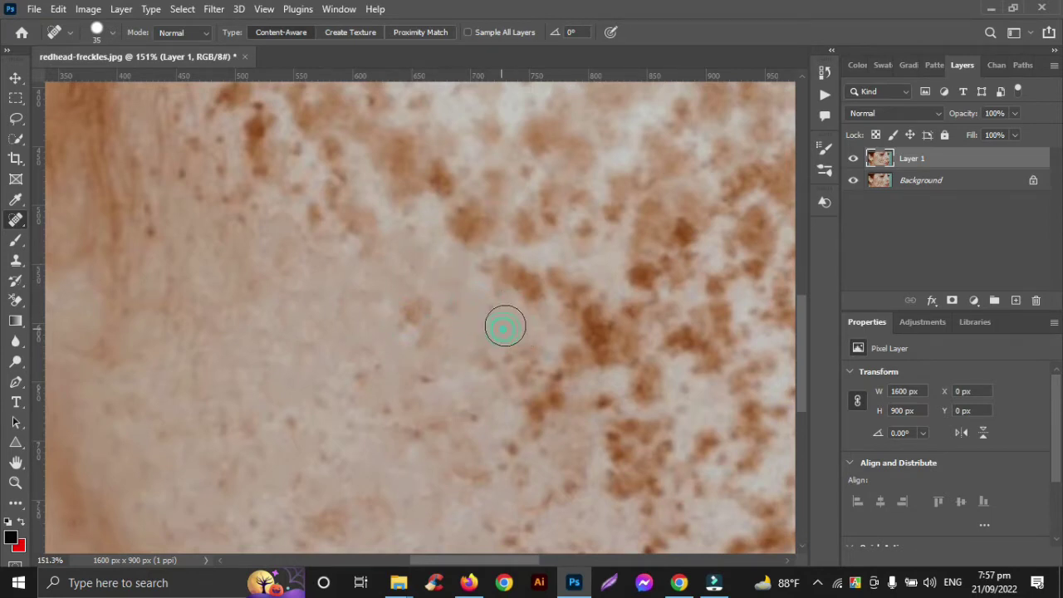
{"action": "left_click", "coordinate": [528, 296]}
{"action": "left_click", "coordinate": [526, 278]}
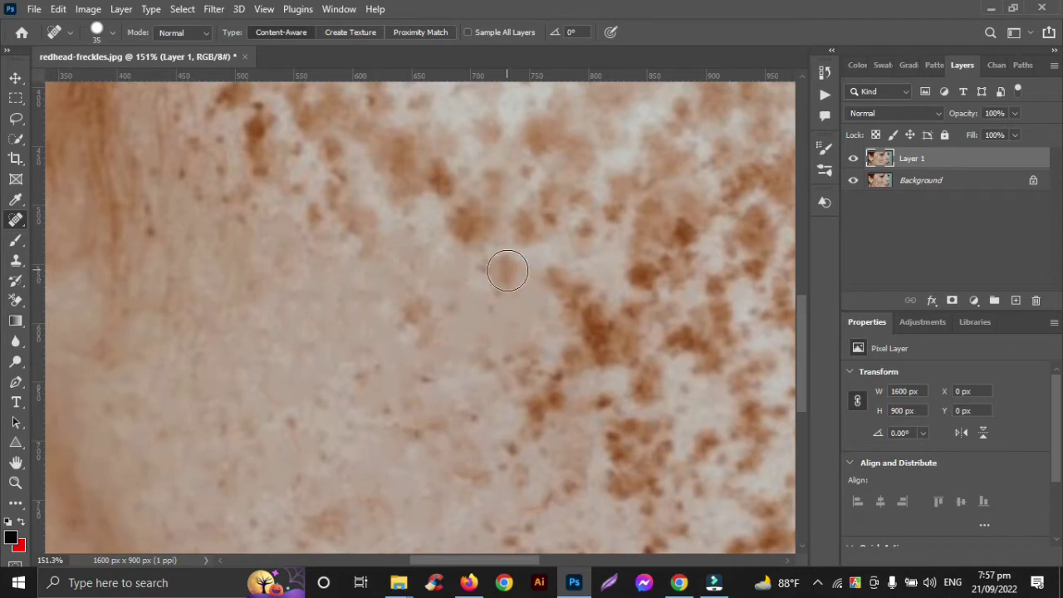
{"action": "left_click", "coordinate": [489, 274]}
Step: Remove the large round freckle above the cleaned mid-cheek area, going over its remaining traces
{"action": "scroll", "coordinate": [488, 285], "scroll_direction": "up", "scroll_amount": 3}
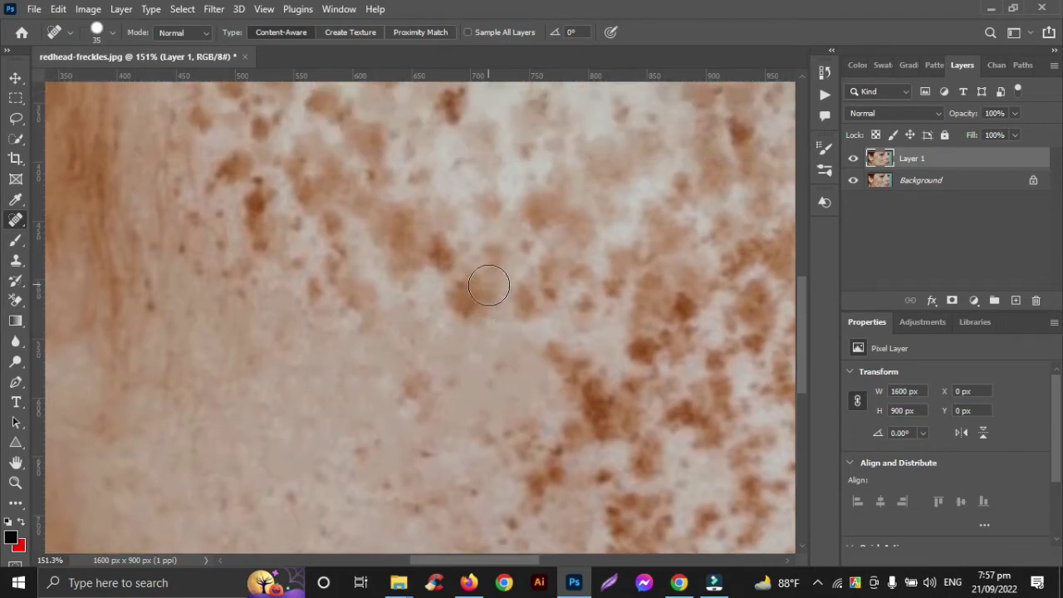
{"action": "left_click", "coordinate": [467, 292]}
{"action": "left_click", "coordinate": [473, 303]}
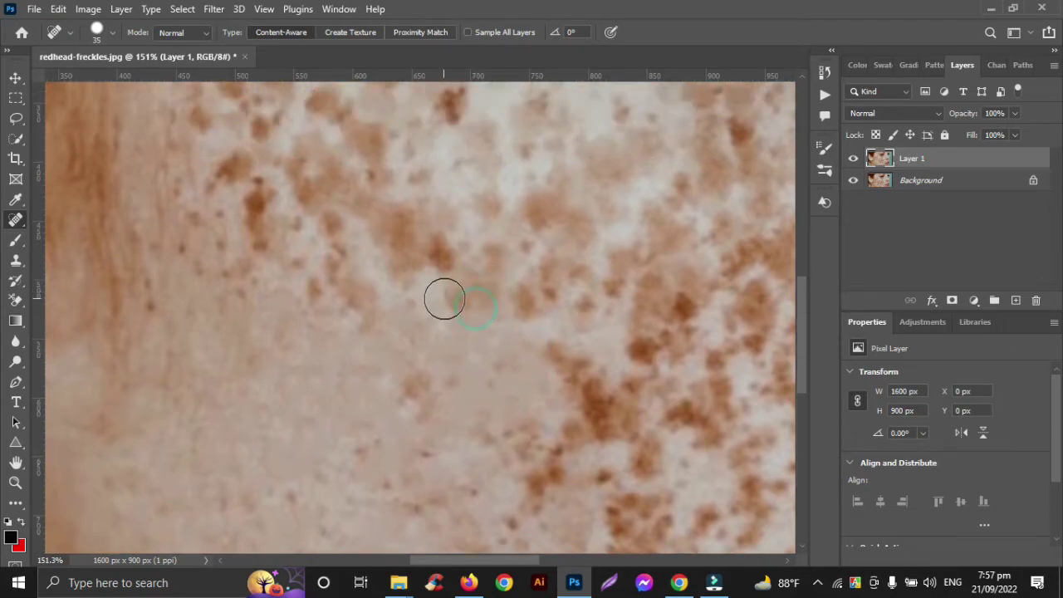
{"action": "left_click", "coordinate": [458, 296]}
{"action": "left_click", "coordinate": [474, 294]}
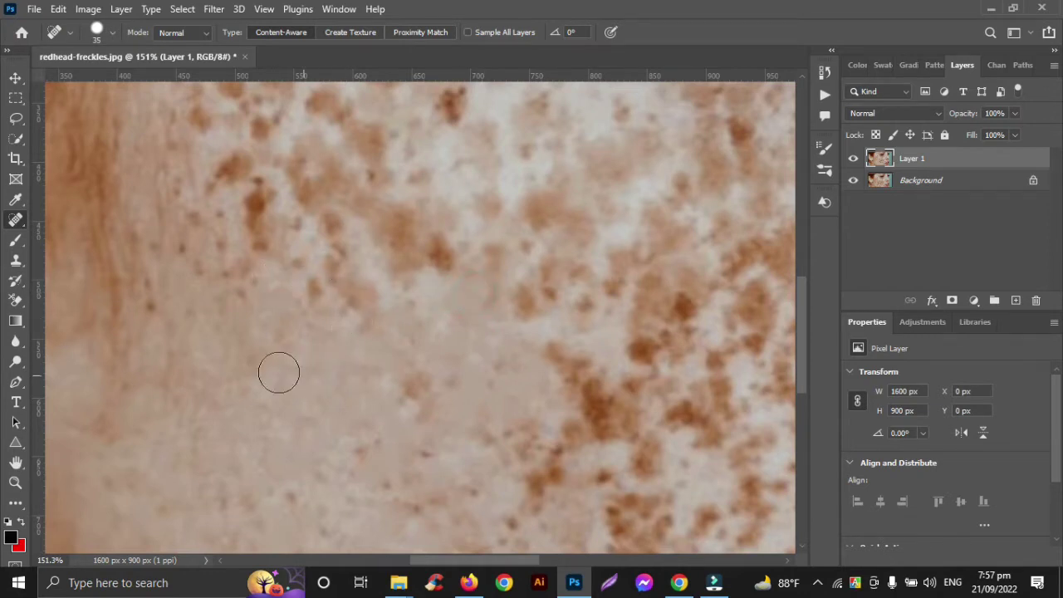
Step: Heal the faint freckles along the upper edge of the cleaned skin, back toward the ear side
{"action": "left_click", "coordinate": [366, 298]}
{"action": "left_click", "coordinate": [358, 321]}
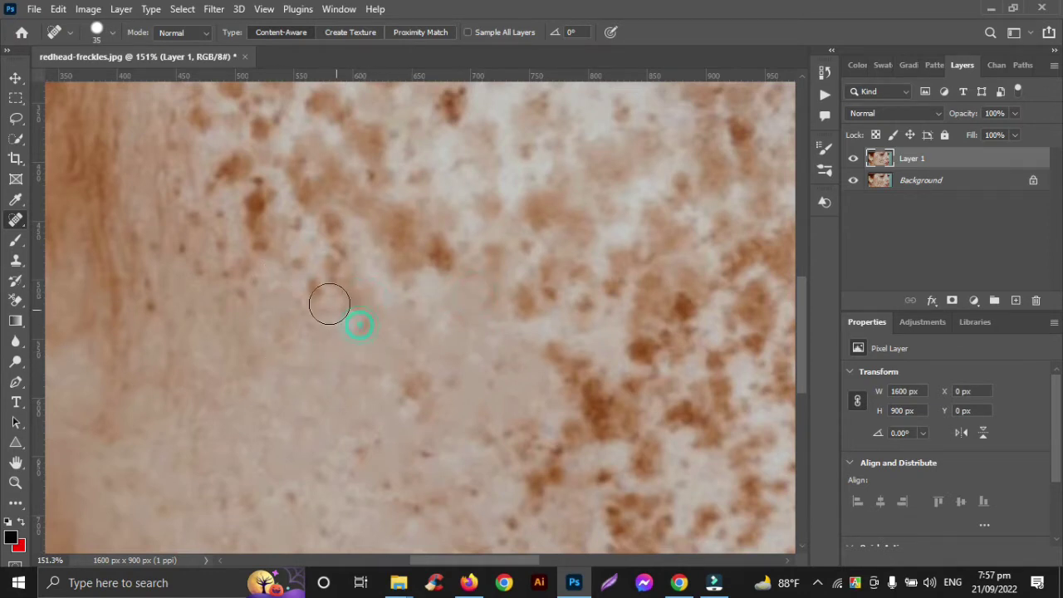
{"action": "left_click", "coordinate": [315, 291]}
{"action": "left_click", "coordinate": [331, 280]}
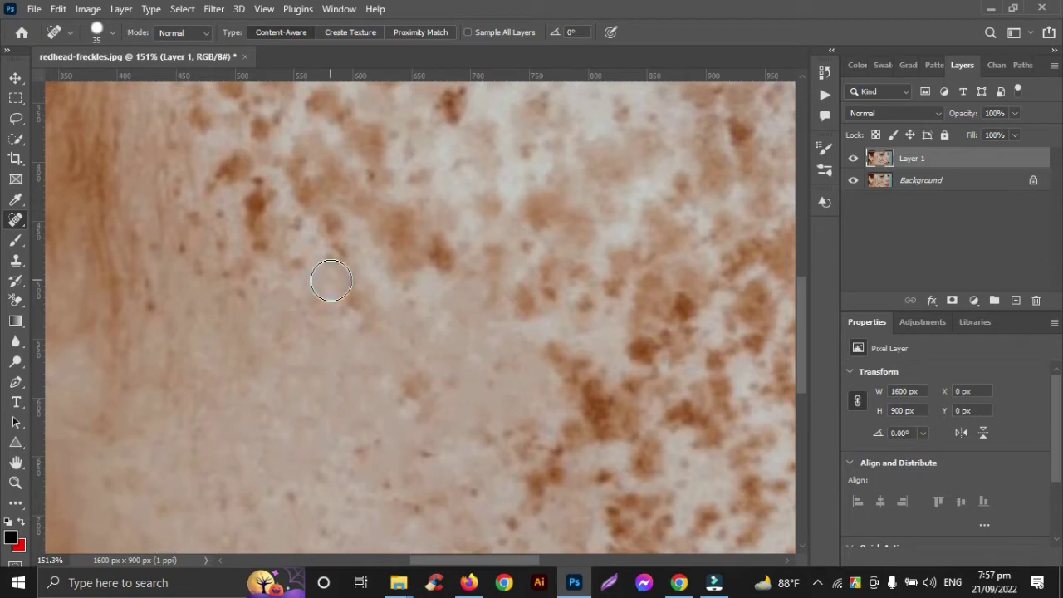
Step: Remove the freckles just above the healed ear-side patch, using a size 45 brush for the larger ones
{"action": "left_click", "coordinate": [329, 249]}
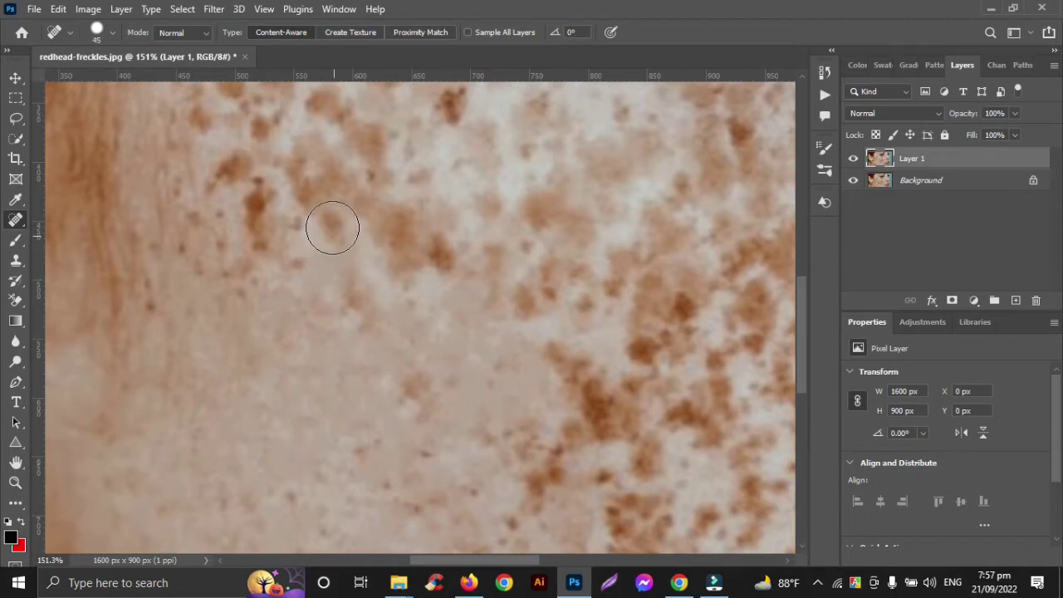
{"action": "left_click", "coordinate": [332, 227]}
{"action": "left_click", "coordinate": [327, 216]}
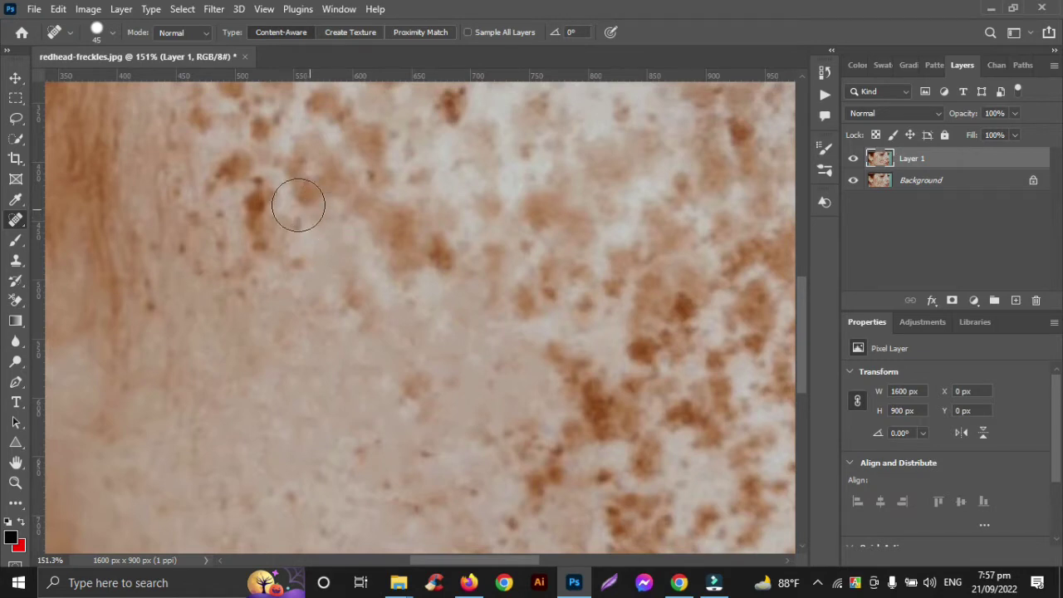
Step: Remove the dark elongated freckle on the ear side of the cheek and the small freckles around and below it
{"action": "left_click", "coordinate": [257, 198]}
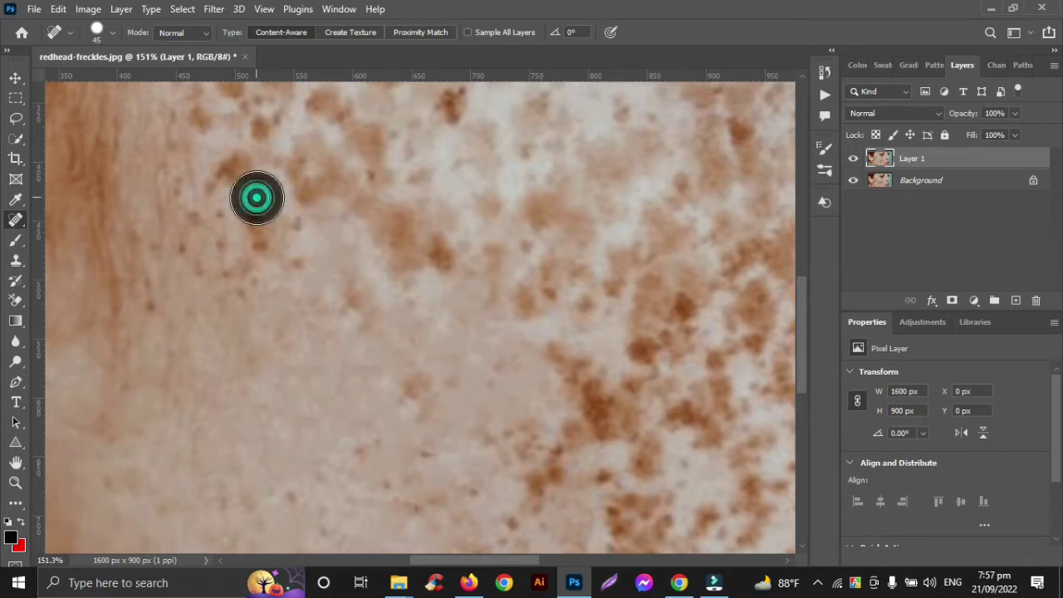
{"action": "left_click", "coordinate": [256, 241]}
{"action": "left_click", "coordinate": [296, 232]}
{"action": "left_click", "coordinate": [291, 265]}
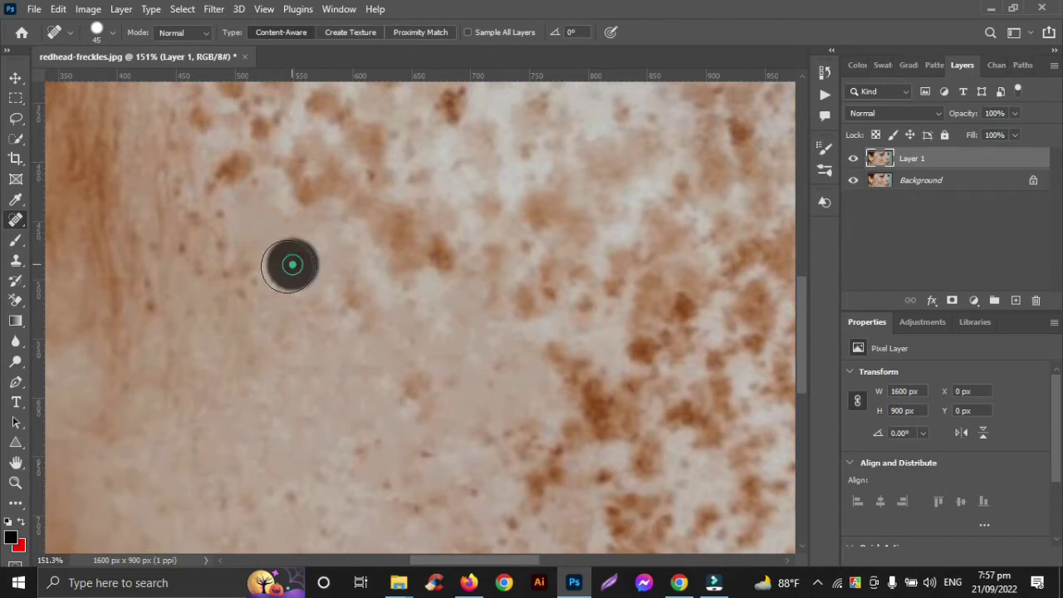
{"action": "left_click", "coordinate": [231, 272]}
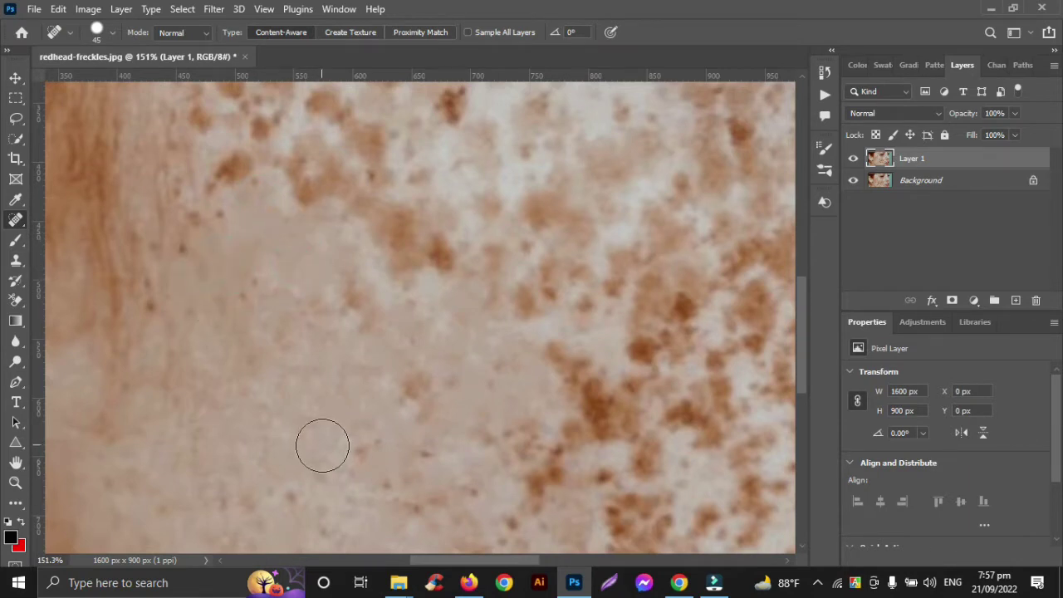
Step: Heal the freckles on the lower cheek near the photo's bottom edge, from the dark freckle inward toward the mouth
{"action": "scroll", "coordinate": [339, 361], "scroll_direction": "down", "scroll_amount": 3}
{"action": "scroll", "coordinate": [340, 360], "scroll_direction": "down", "scroll_amount": 2}
{"action": "scroll", "coordinate": [342, 357], "scroll_direction": "right", "scroll_amount": 6}
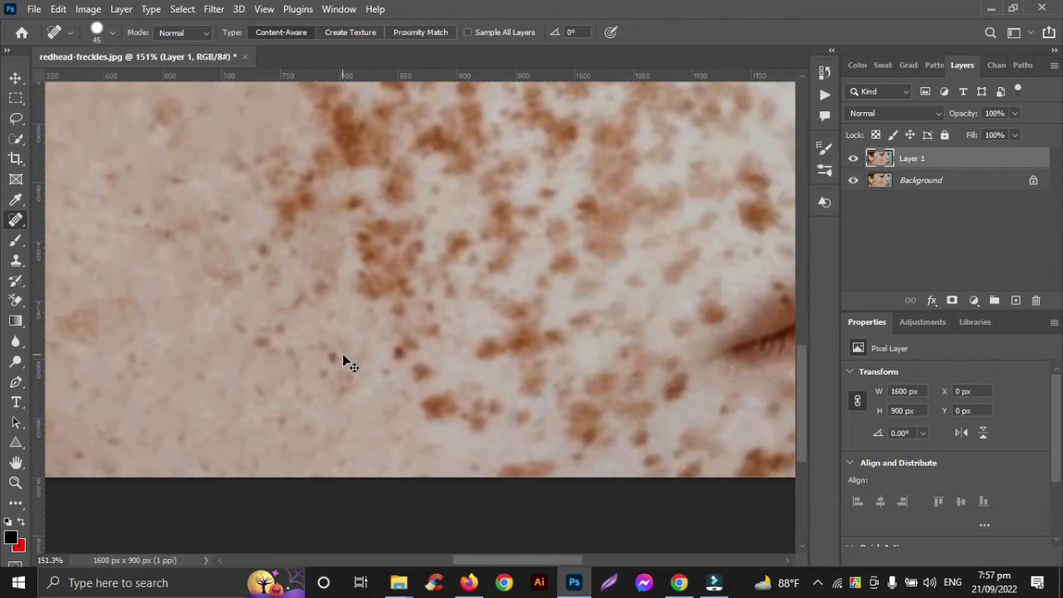
{"action": "left_click", "coordinate": [429, 398]}
{"action": "left_click", "coordinate": [476, 420]}
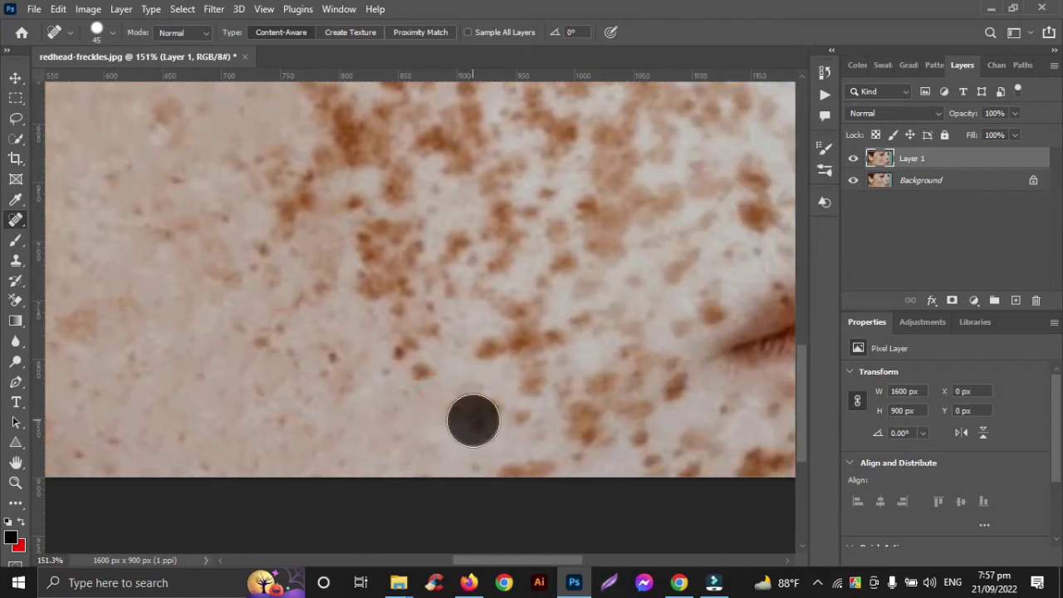
{"action": "left_click", "coordinate": [486, 407]}
{"action": "left_click", "coordinate": [508, 418]}
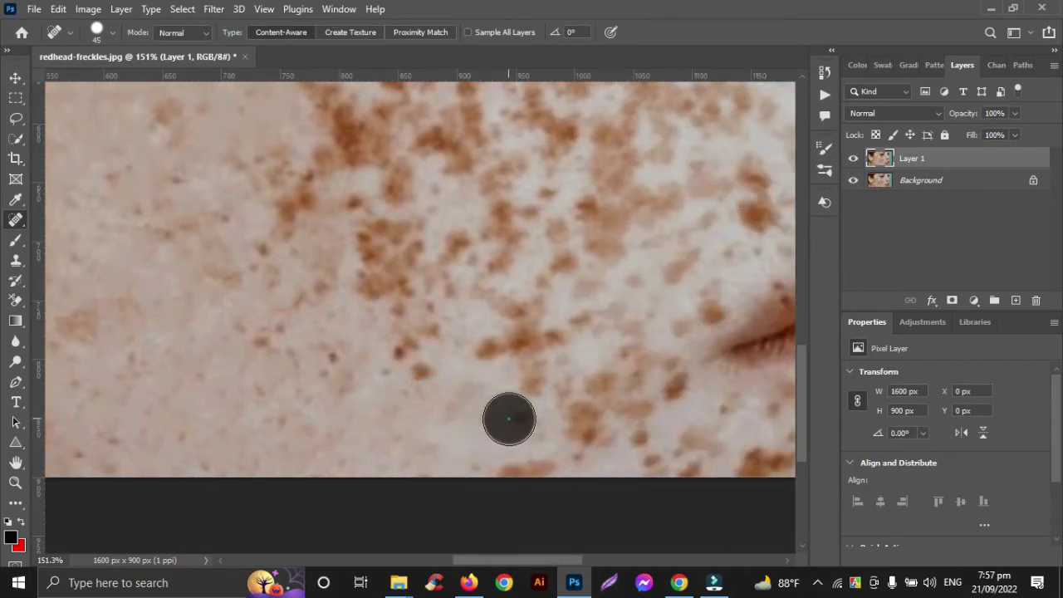
{"action": "left_click", "coordinate": [539, 467]}
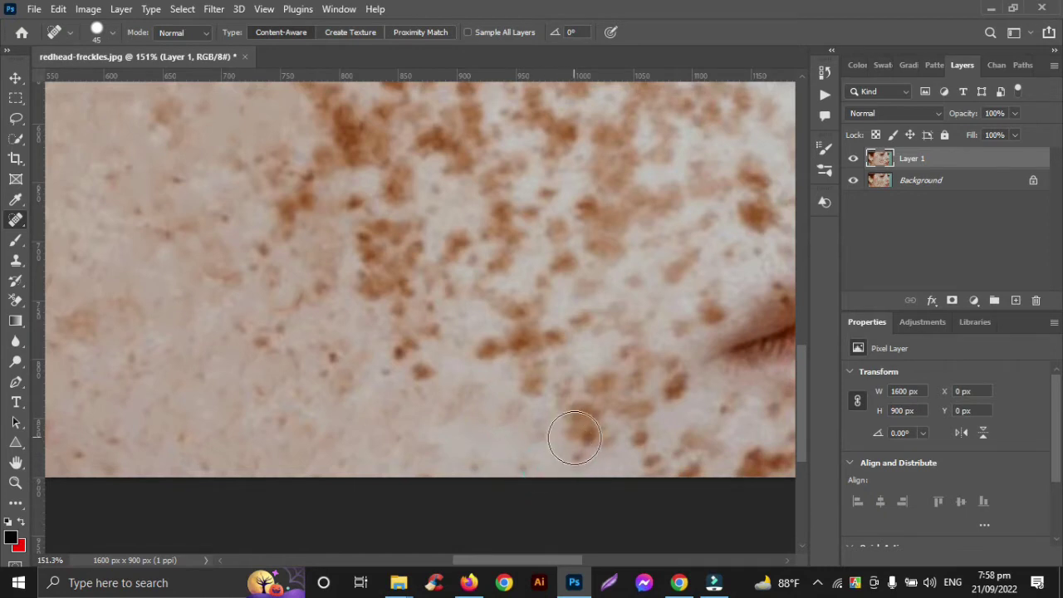
Step: Remove the large freckle on the lower cheek and the smaller ones beside it along the photo's bottom edge
{"action": "left_click", "coordinate": [574, 437]}
{"action": "left_click", "coordinate": [583, 454]}
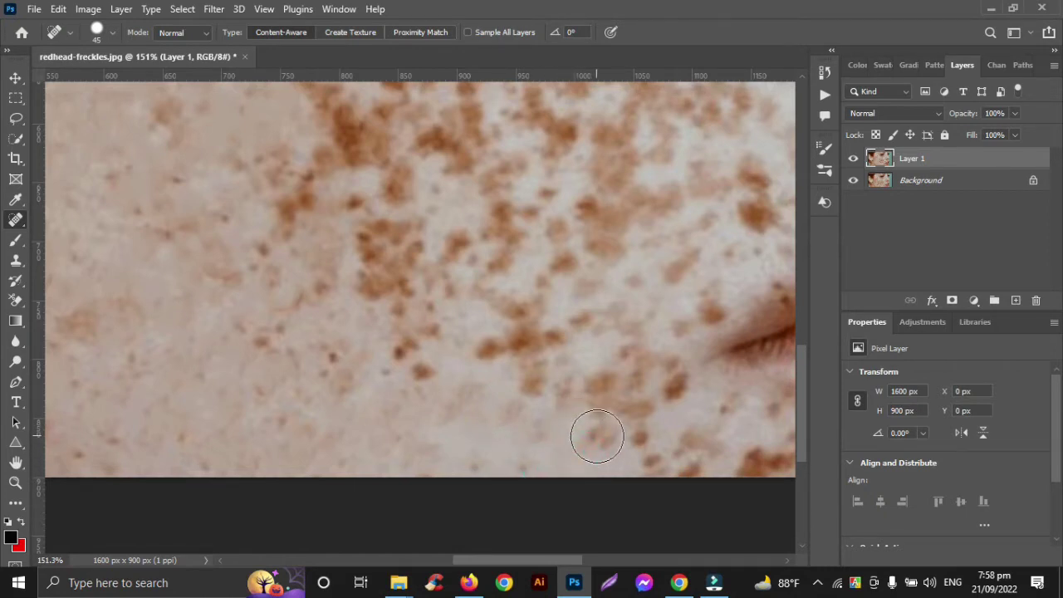
{"action": "left_click", "coordinate": [597, 436]}
{"action": "left_click", "coordinate": [646, 453]}
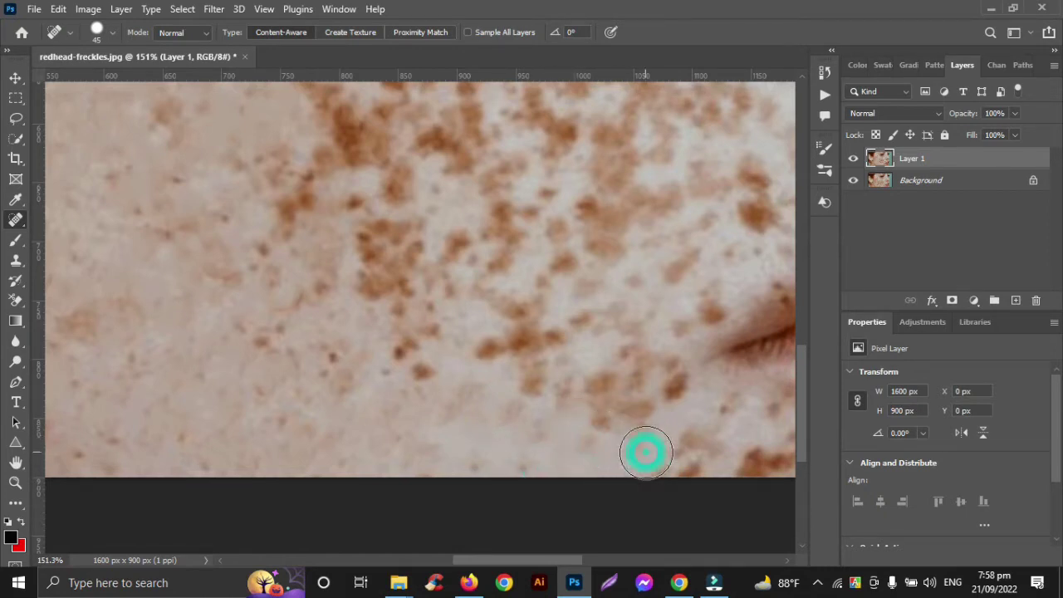
{"action": "left_click", "coordinate": [687, 462]}
Step: Remove the dark freckle at the photo's bottom edge below the mouth corner and the smaller ones extending under the lower lip
{"action": "scroll", "coordinate": [624, 451], "scroll_direction": "right", "scroll_amount": 4}
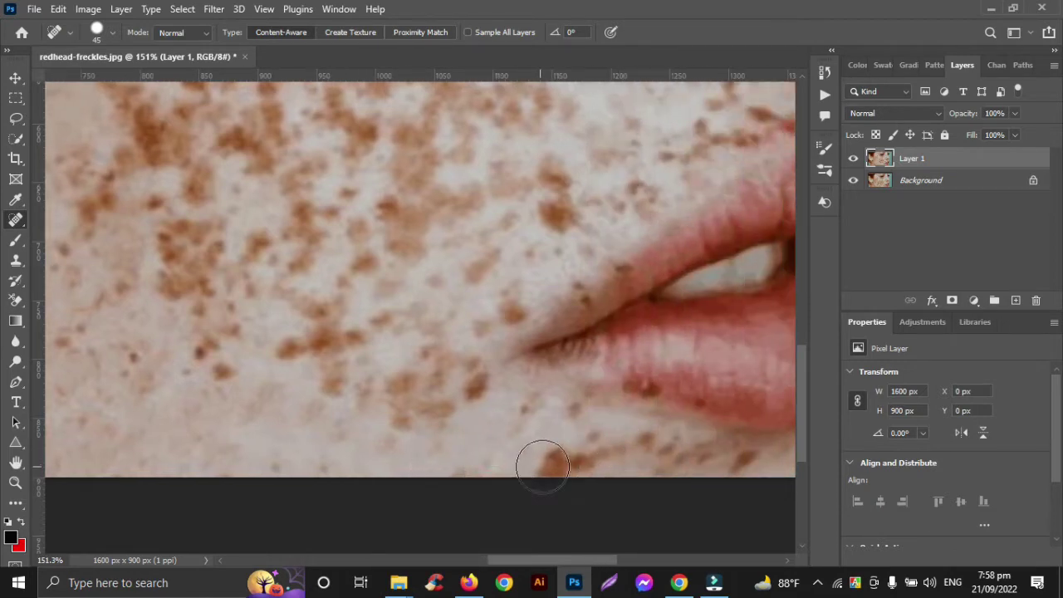
{"action": "left_click", "coordinate": [542, 466]}
{"action": "left_click", "coordinate": [581, 461]}
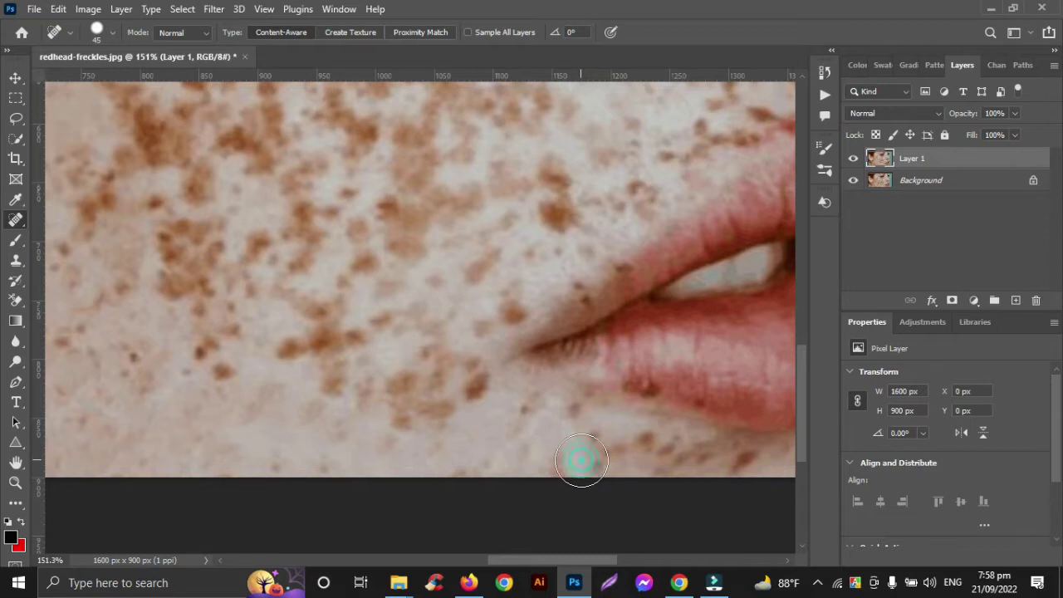
{"action": "left_click", "coordinate": [562, 463]}
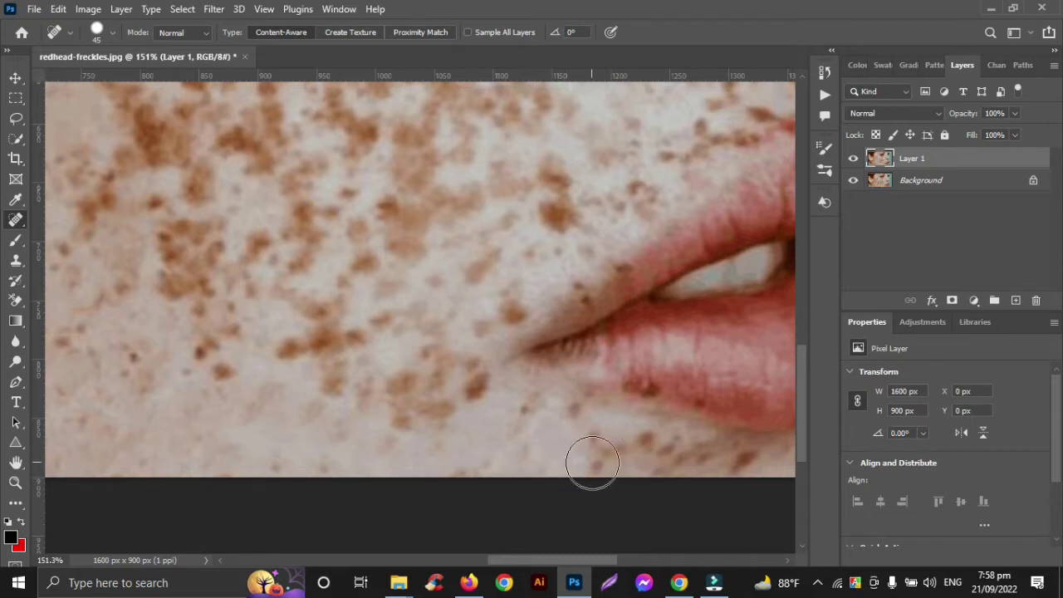
{"action": "left_click", "coordinate": [592, 462]}
{"action": "left_click", "coordinate": [590, 441]}
{"action": "left_click", "coordinate": [631, 443]}
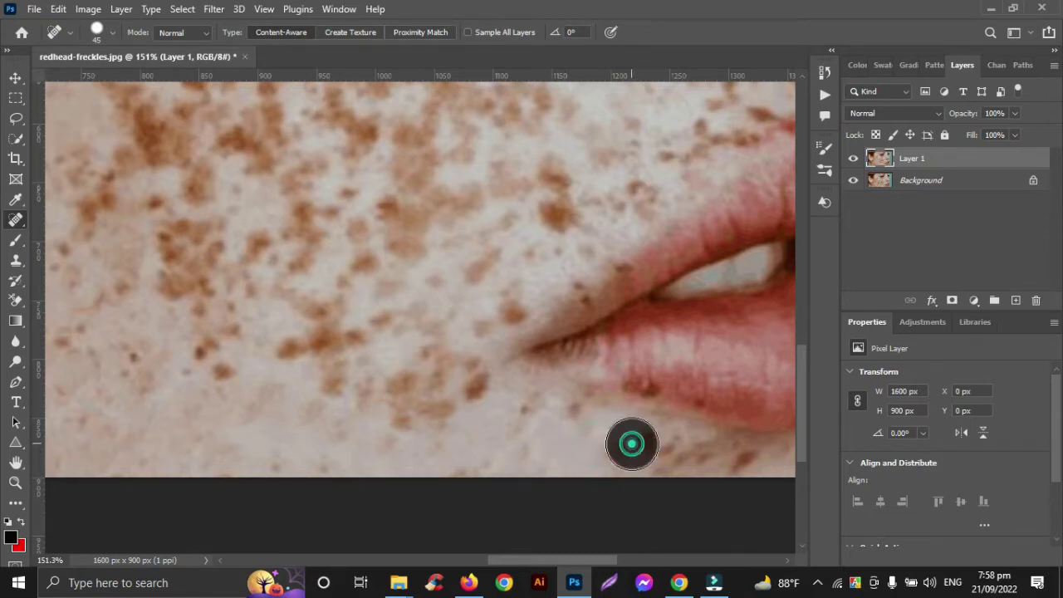
{"action": "left_click", "coordinate": [669, 456]}
Step: Heal the remaining freckles on the chin directly beneath the lower lip
{"action": "scroll", "coordinate": [665, 452], "scroll_direction": "right", "scroll_amount": 3}
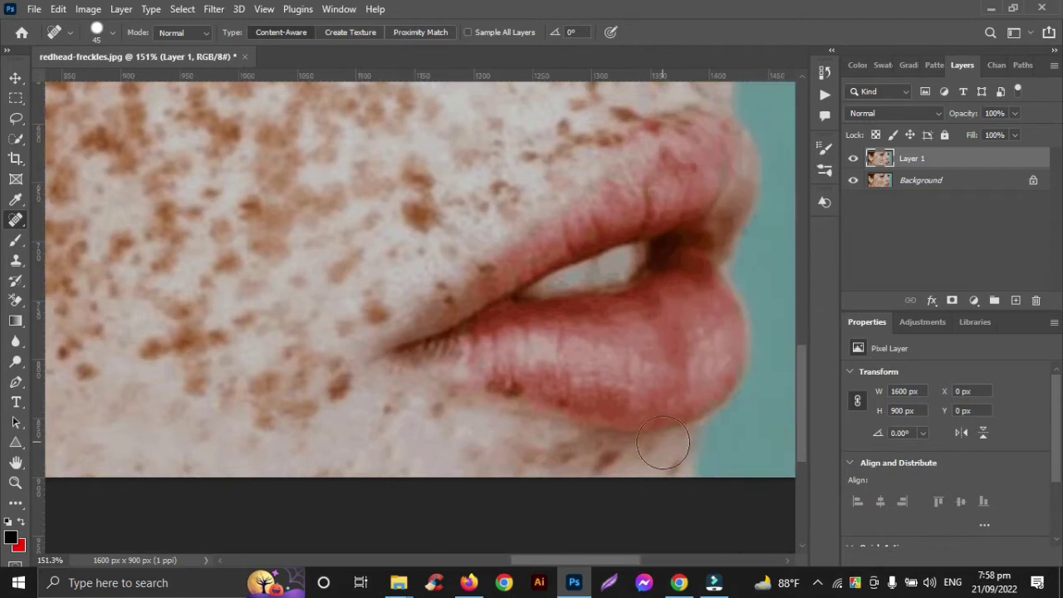
{"action": "left_click", "coordinate": [604, 460]}
{"action": "left_click", "coordinate": [555, 452]}
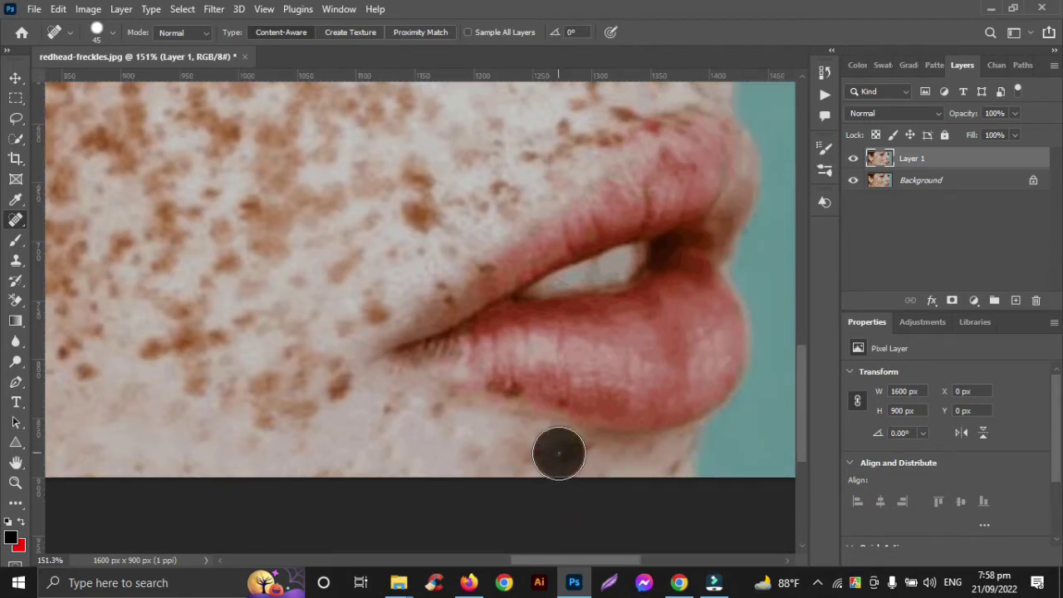
{"action": "left_click", "coordinate": [573, 451]}
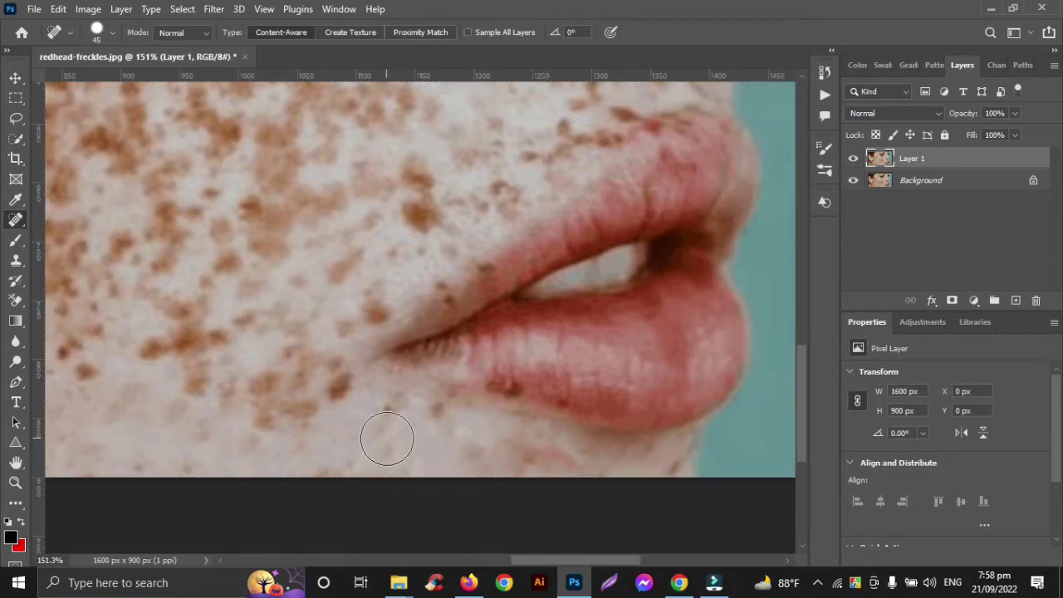
Step: Remove the freckles below the mouth corner, the dark one beside it, and those at the lower edge of the neighbouring cluster
{"action": "scroll", "coordinate": [387, 439], "scroll_direction": "up", "scroll_amount": 1}
{"action": "left_click", "coordinate": [424, 439]}
{"action": "left_click", "coordinate": [343, 411]}
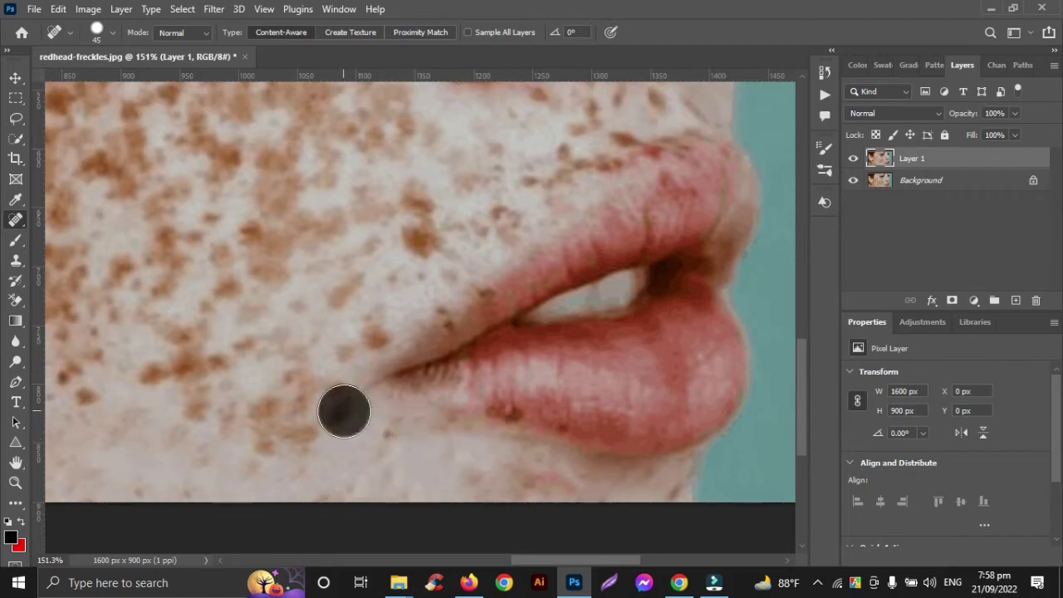
{"action": "left_click", "coordinate": [330, 393]}
{"action": "left_click", "coordinate": [277, 442]}
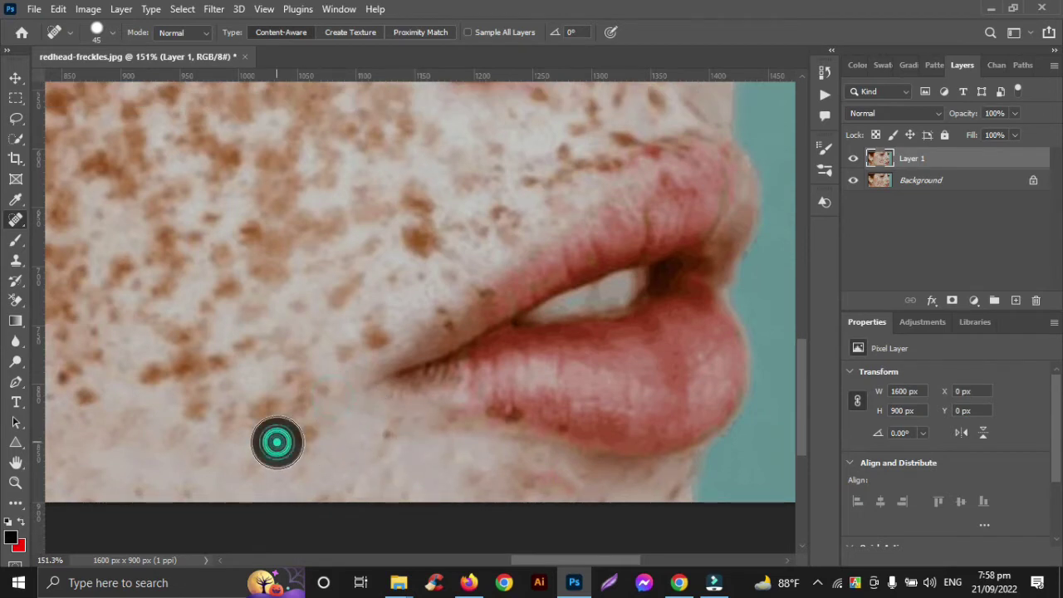
{"action": "left_click", "coordinate": [302, 439]}
Step: Heal the row of dark freckles on the lower cheek and the lighter ones beside it toward the mouth
{"action": "left_click", "coordinate": [192, 403]}
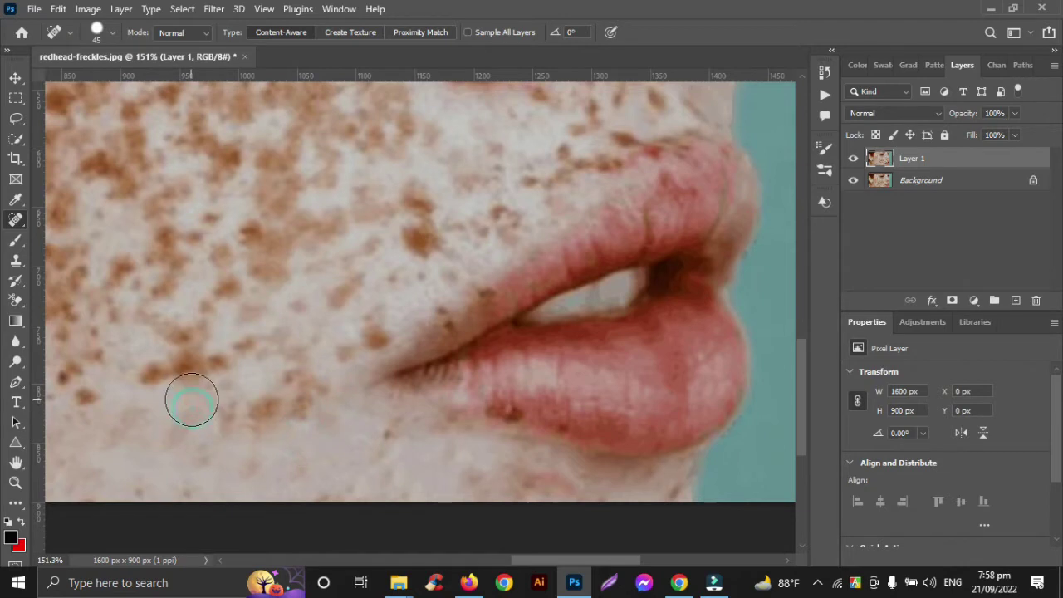
{"action": "left_click", "coordinate": [143, 380]}
{"action": "left_click", "coordinate": [185, 371]}
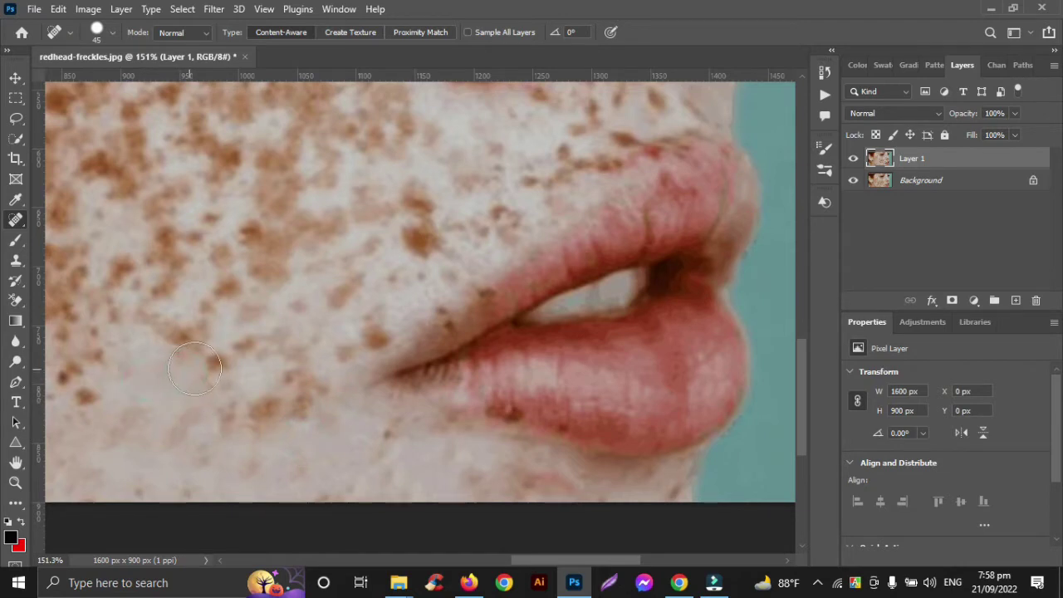
{"action": "left_click", "coordinate": [206, 363]}
{"action": "left_click", "coordinate": [235, 350]}
{"action": "left_click", "coordinate": [278, 348]}
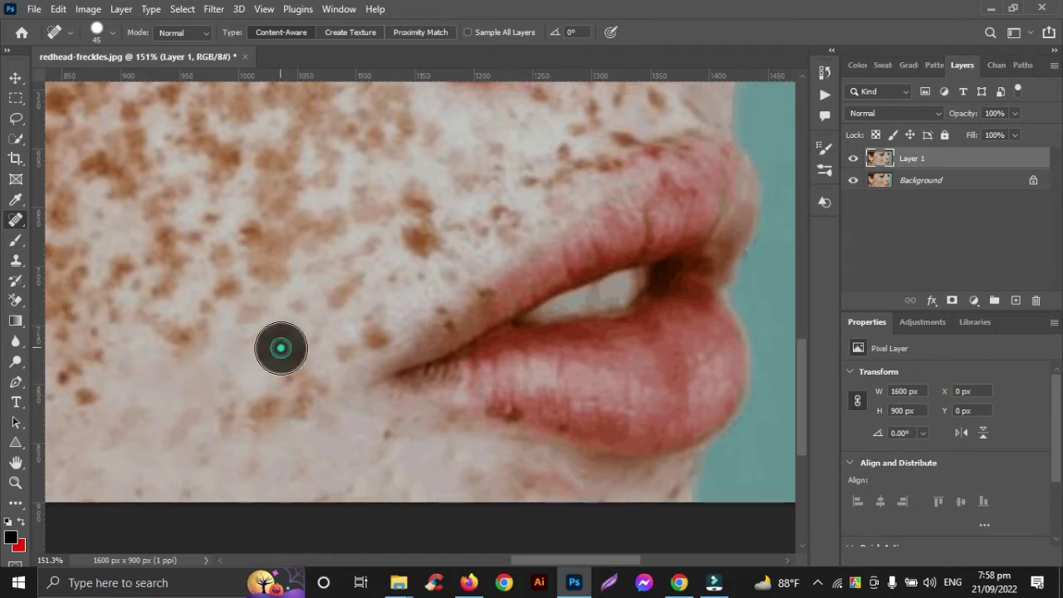
Step: Remove the rest of the freckle cluster on the lower cheek beside the mouth corner
{"action": "left_click", "coordinate": [302, 389]}
{"action": "left_click", "coordinate": [293, 404]}
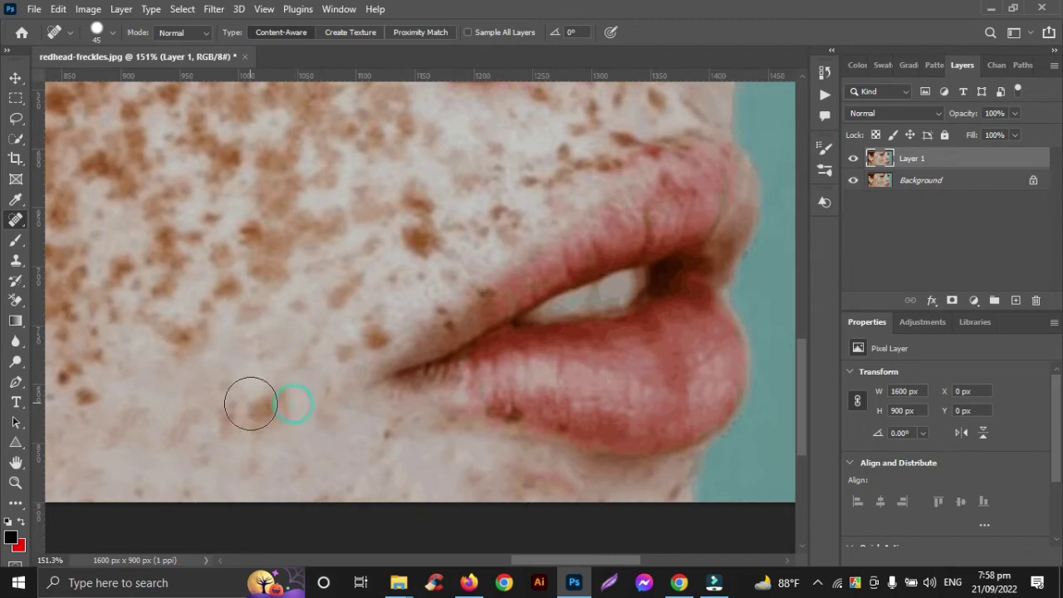
{"action": "left_click", "coordinate": [249, 402]}
{"action": "left_click", "coordinate": [254, 408]}
{"action": "scroll", "coordinate": [309, 436], "scroll_direction": "up", "scroll_amount": 2}
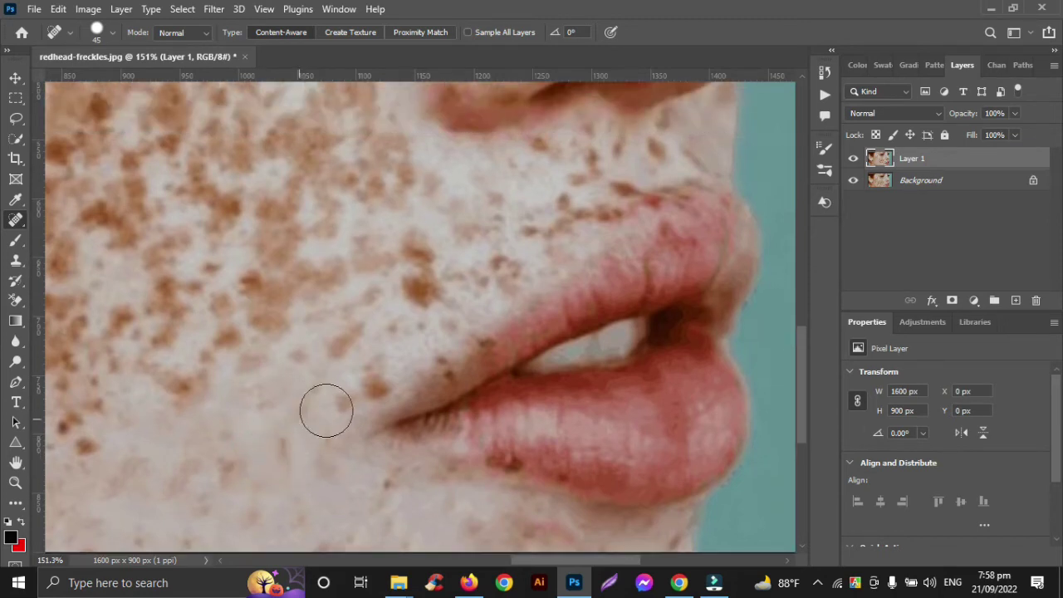
Step: Heal the freckle beside the mouth corner and the scattered ones along the lower border of the cheek freckles toward the jaw
{"action": "left_click", "coordinate": [363, 380]}
{"action": "left_click", "coordinate": [344, 337]}
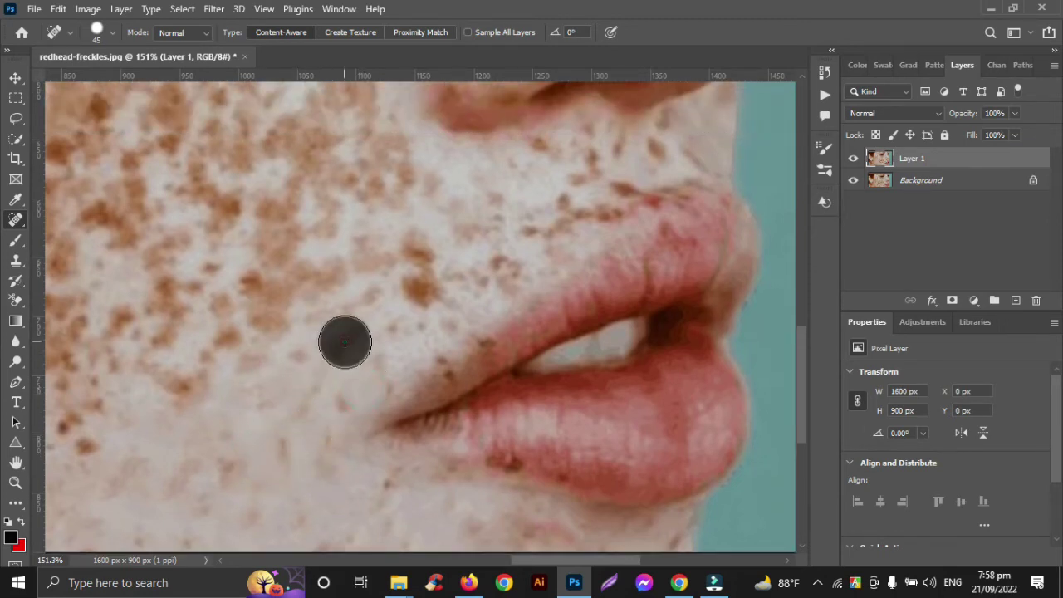
{"action": "left_click", "coordinate": [296, 351]}
{"action": "left_click", "coordinate": [240, 360]}
{"action": "left_click", "coordinate": [226, 343]}
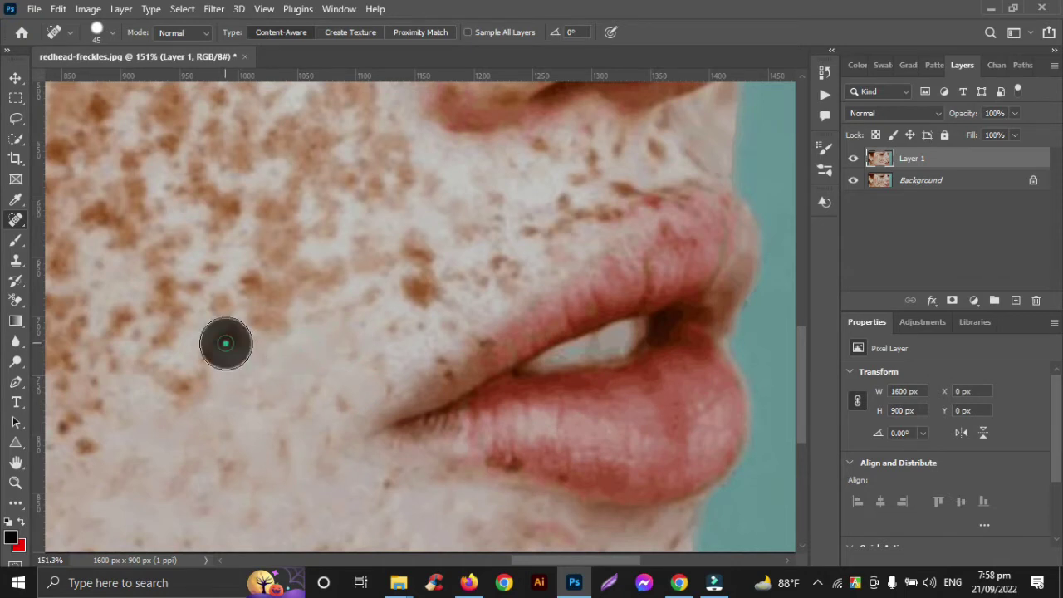
{"action": "left_click", "coordinate": [190, 376]}
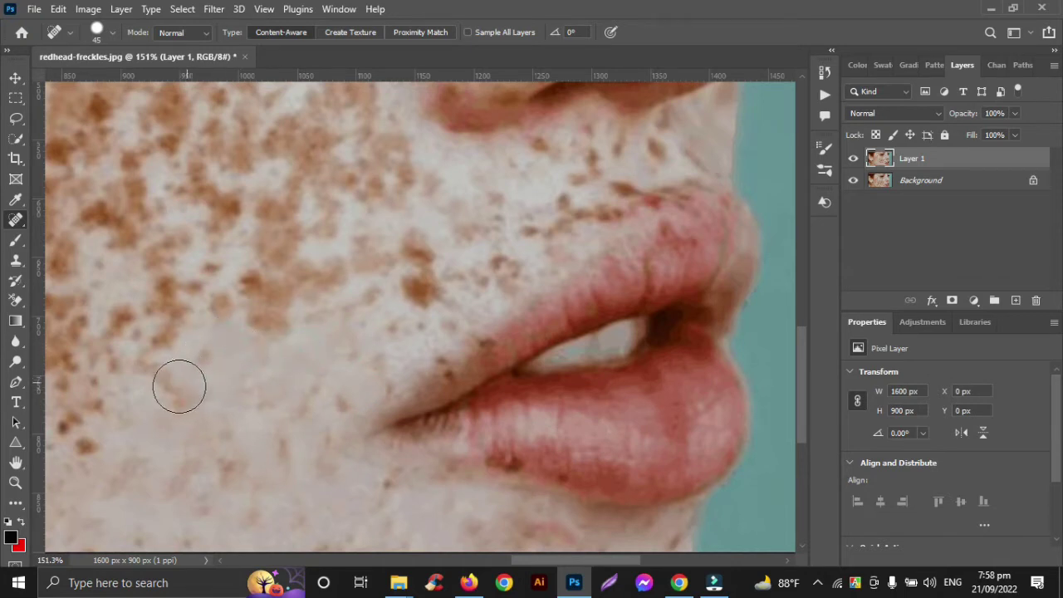
{"action": "left_click", "coordinate": [179, 387]}
Step: Heal the small dark freckles on the lower cheek toward the jaw and the lower edge of the brown patch above them
{"action": "scroll", "coordinate": [183, 398], "scroll_direction": "left", "scroll_amount": 3}
{"action": "scroll", "coordinate": [183, 397], "scroll_direction": "left", "scroll_amount": 2}
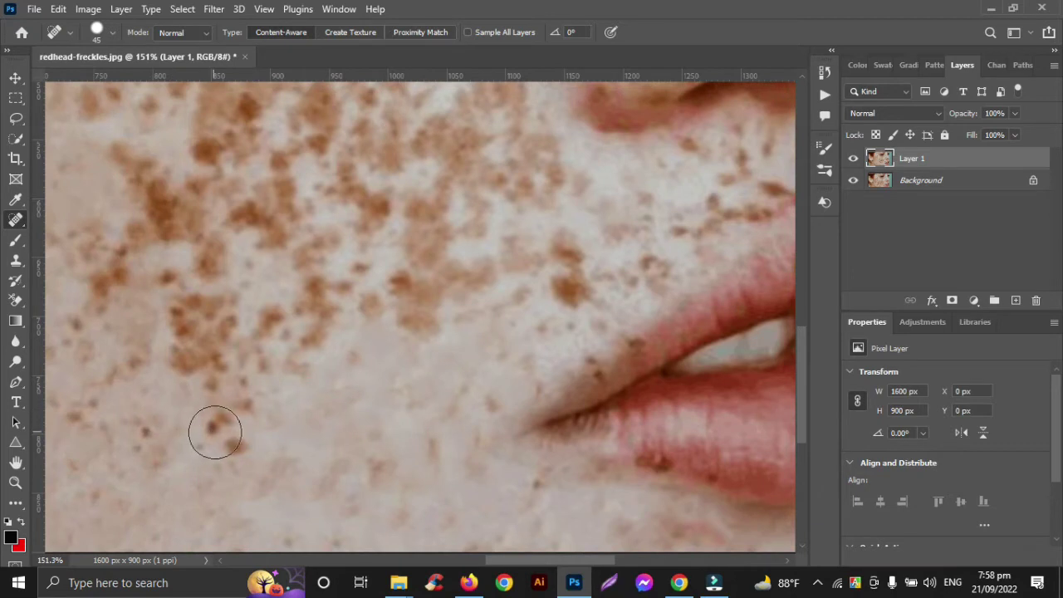
{"action": "left_click", "coordinate": [214, 424]}
{"action": "left_click", "coordinate": [228, 444]}
{"action": "left_click", "coordinate": [246, 410]}
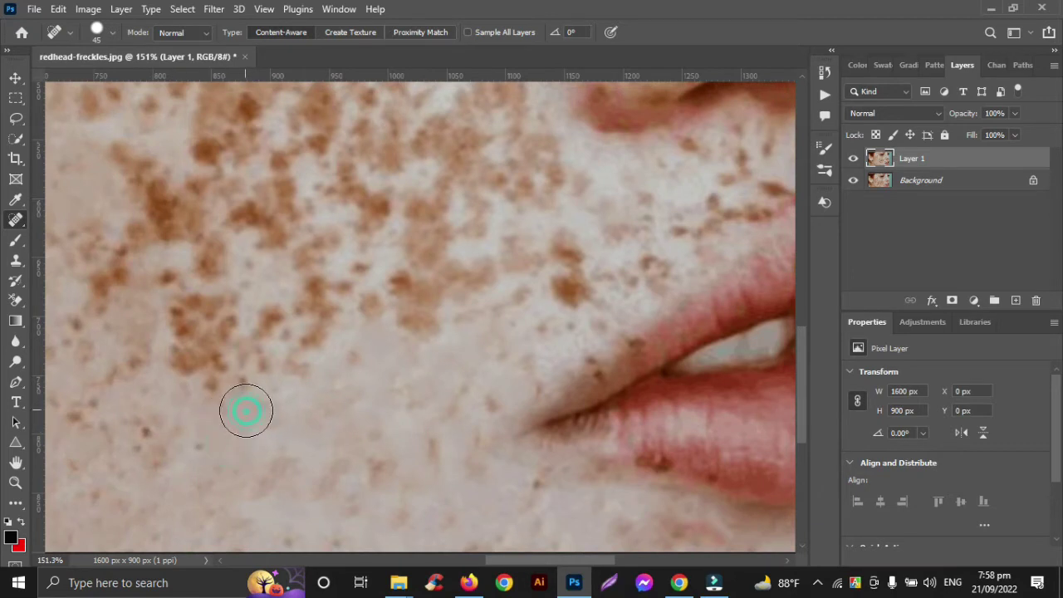
{"action": "left_click", "coordinate": [202, 380]}
{"action": "left_click", "coordinate": [180, 357]}
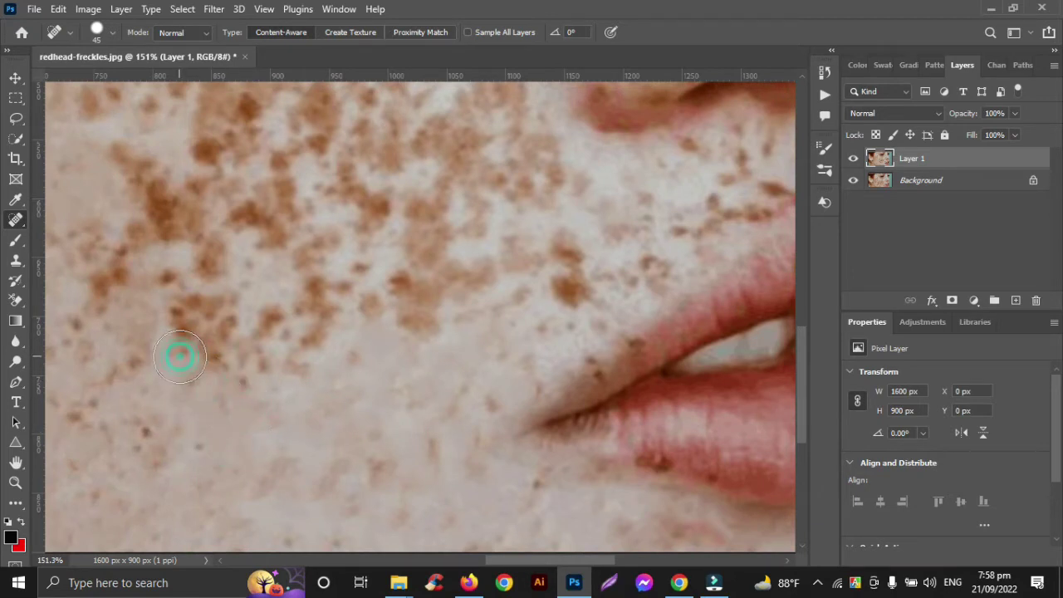
Step: Remove the rest of the square brown freckle patch on the lower cheek, working around its edges
{"action": "left_click", "coordinate": [176, 330]}
{"action": "left_click", "coordinate": [180, 310]}
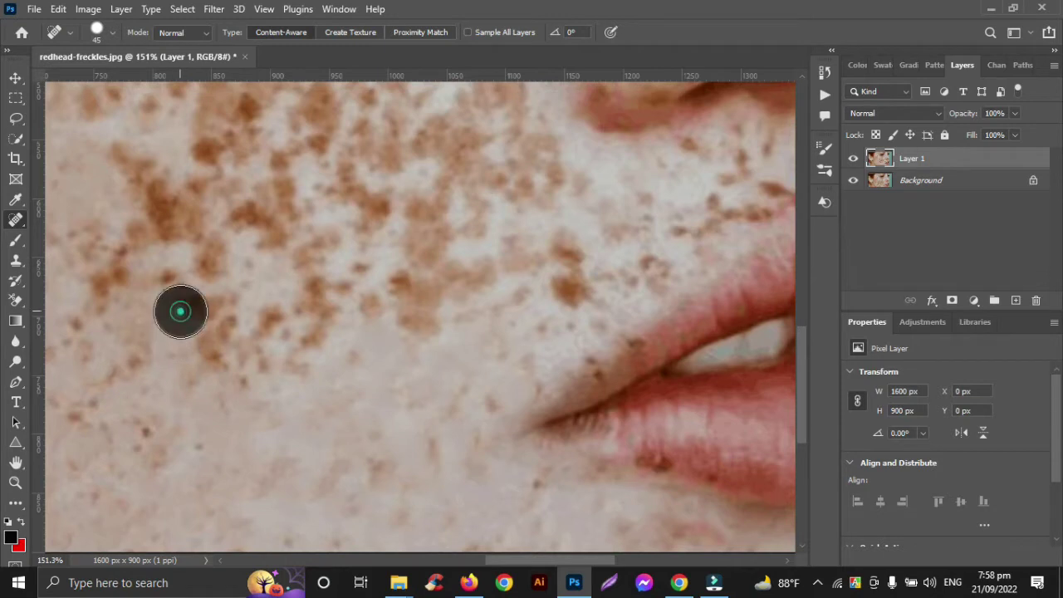
{"action": "left_click", "coordinate": [206, 302]}
{"action": "left_click", "coordinate": [225, 333]}
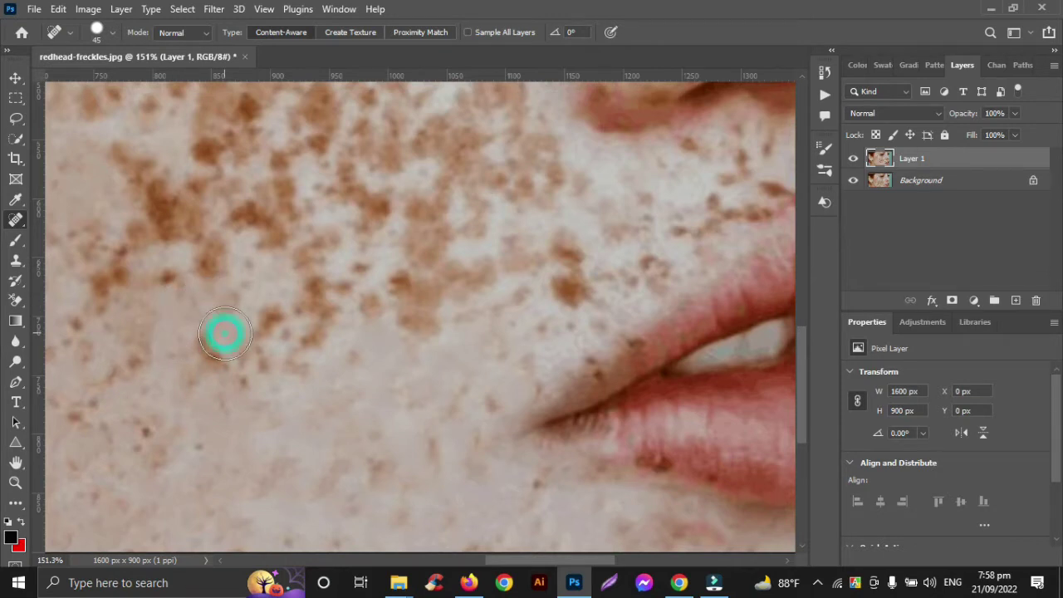
{"action": "left_click", "coordinate": [195, 350]}
{"action": "left_click", "coordinate": [224, 362]}
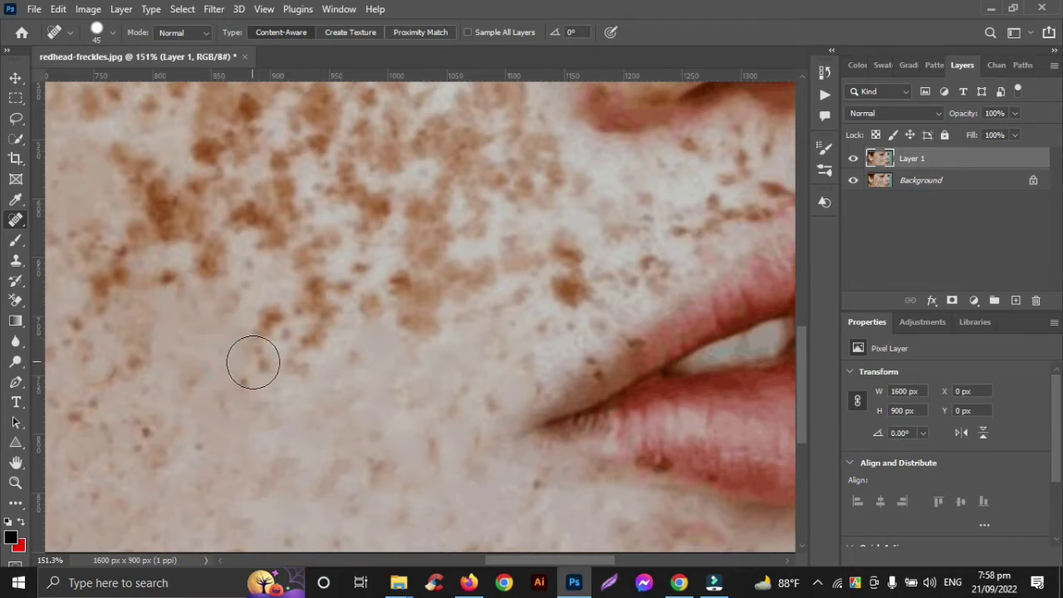
Step: Heal the freckles from the cleared cheek patch toward the mouth, including the small vertical cluster and the spots beside it
{"action": "left_click", "coordinate": [253, 363]}
{"action": "left_click", "coordinate": [267, 324]}
{"action": "left_click", "coordinate": [284, 356]}
{"action": "left_click", "coordinate": [304, 337]}
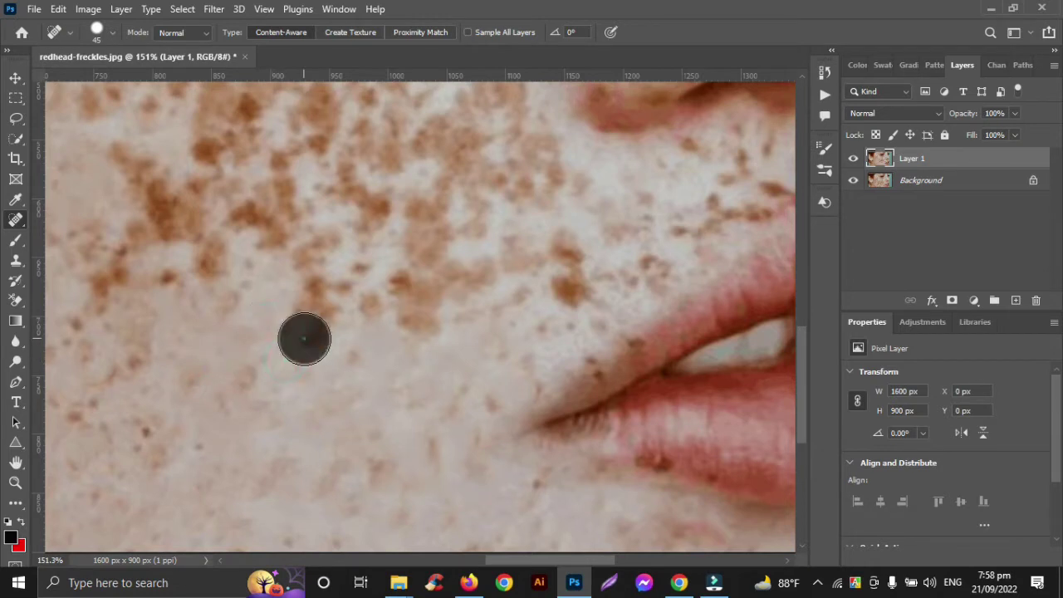
{"action": "left_click", "coordinate": [316, 302]}
{"action": "left_click", "coordinate": [346, 279]}
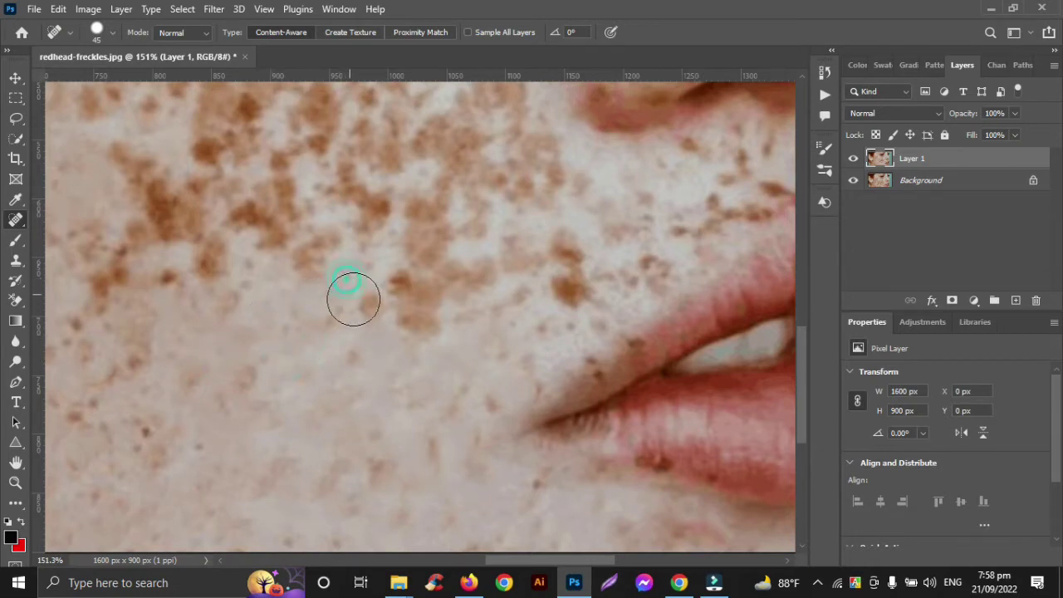
{"action": "left_click", "coordinate": [358, 304]}
{"action": "left_click", "coordinate": [324, 317]}
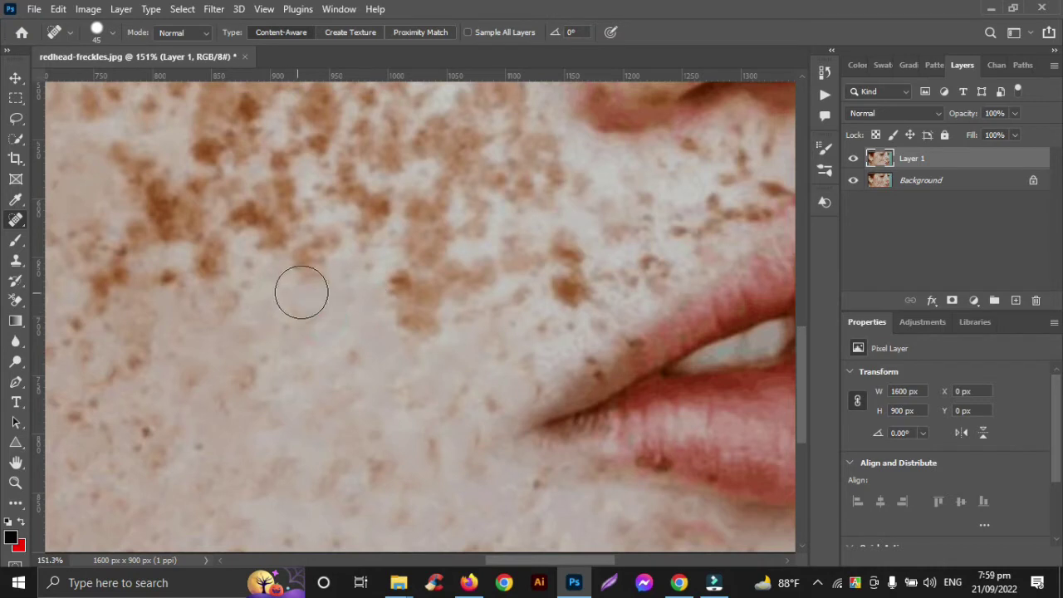
{"action": "left_click", "coordinate": [299, 290]}
Step: Remove the dark freckle and the light brown patch around it on the mid cheek, level with the upper lip
{"action": "scroll", "coordinate": [325, 377], "scroll_direction": "up", "scroll_amount": 2}
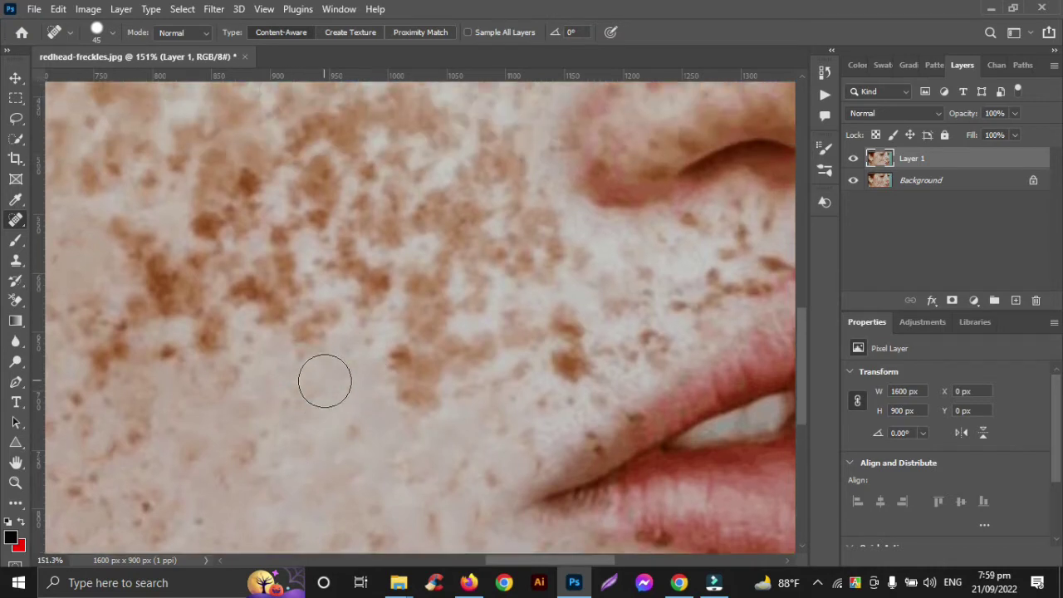
{"action": "left_click", "coordinate": [401, 356]}
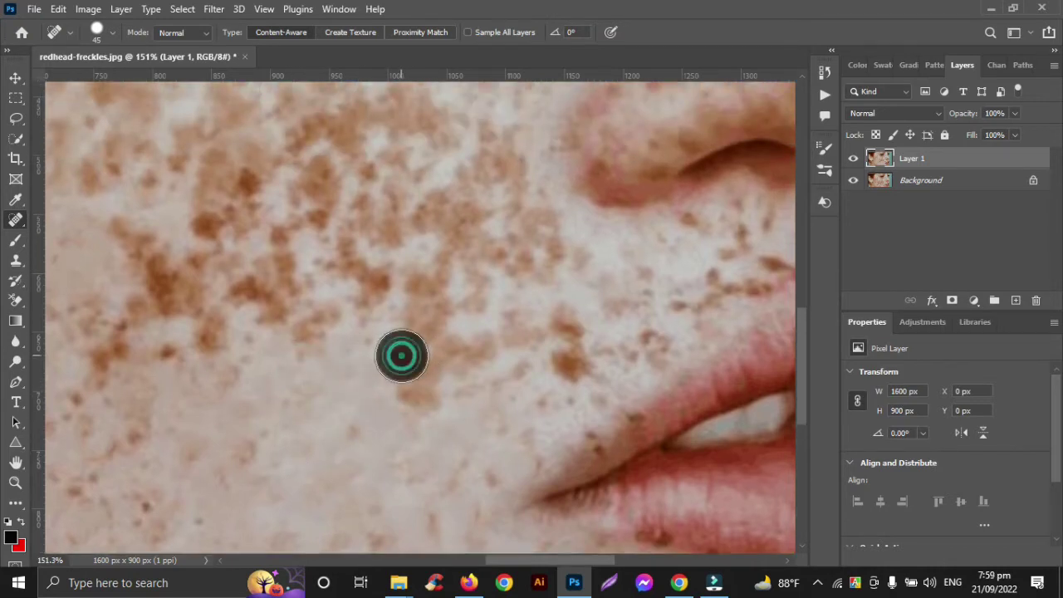
{"action": "left_click", "coordinate": [417, 393]}
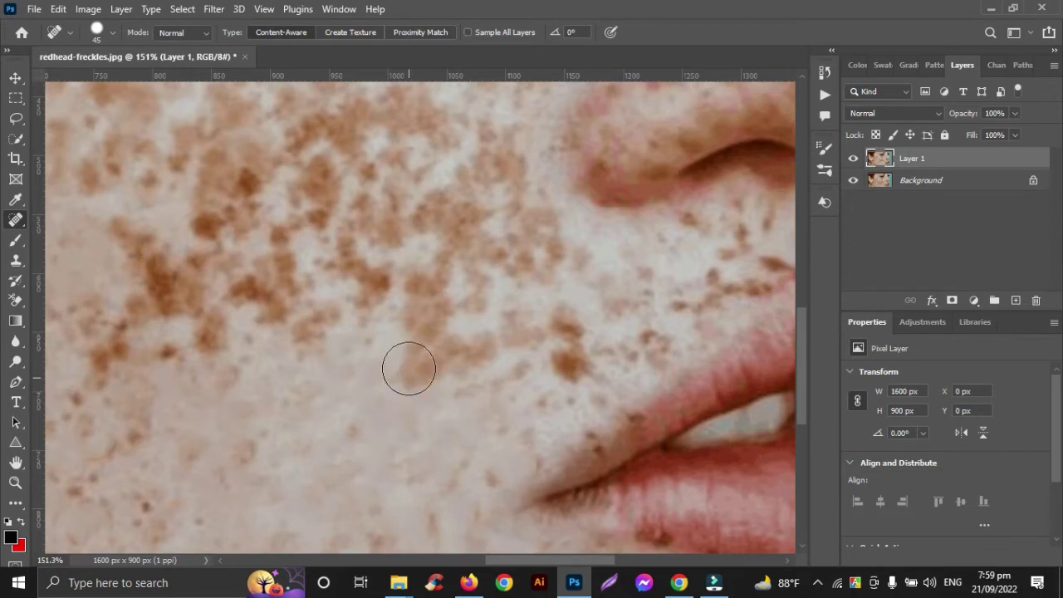
{"action": "left_click", "coordinate": [409, 368]}
{"action": "left_click", "coordinate": [434, 370]}
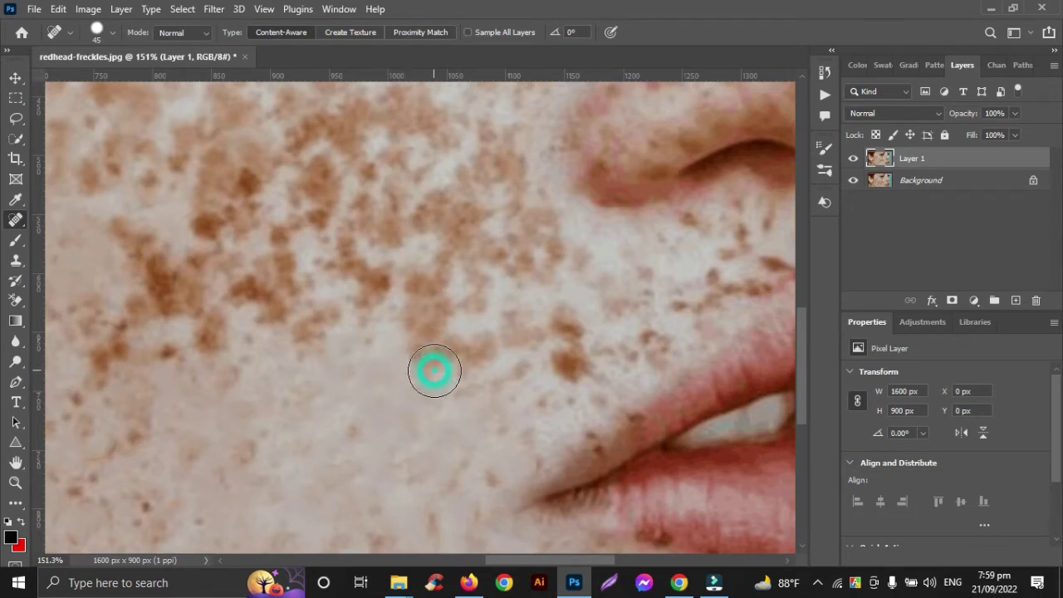
{"action": "left_click", "coordinate": [475, 351]}
{"action": "left_click", "coordinate": [444, 351]}
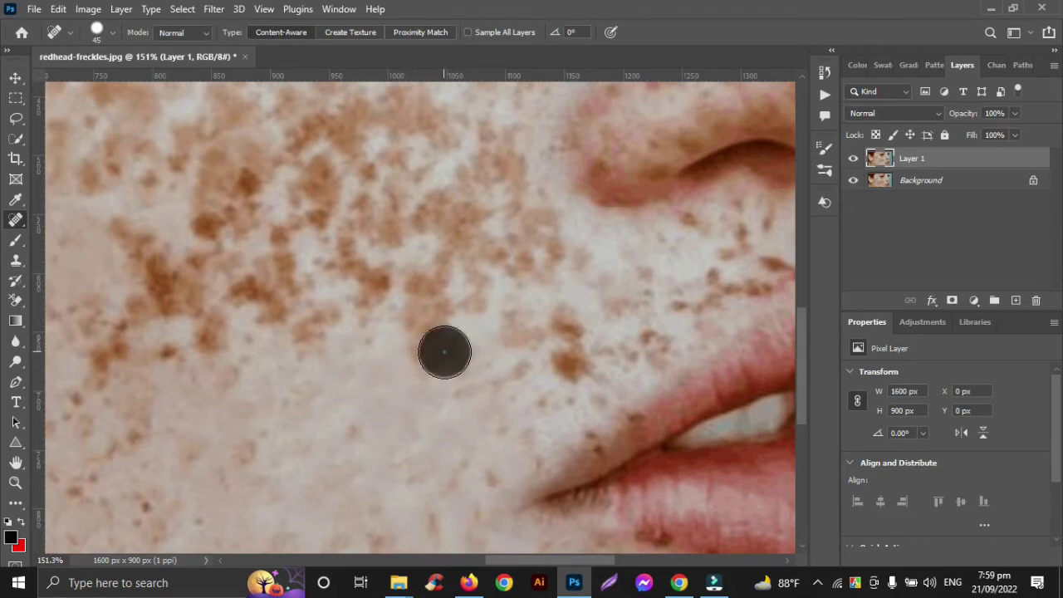
{"action": "left_click", "coordinate": [419, 356]}
Step: Heal the remaining light brown column beneath the main cheek cluster and the pale spots beside it toward the nose
{"action": "scroll", "coordinate": [421, 358], "scroll_direction": "up", "scroll_amount": 1}
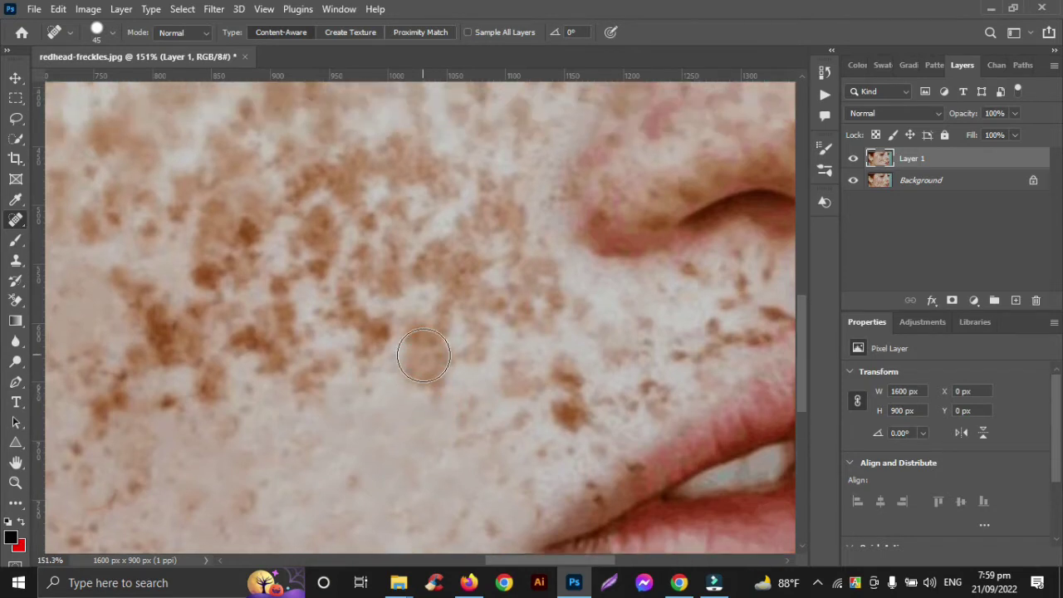
{"action": "left_click", "coordinate": [425, 365]}
{"action": "left_click", "coordinate": [430, 381]}
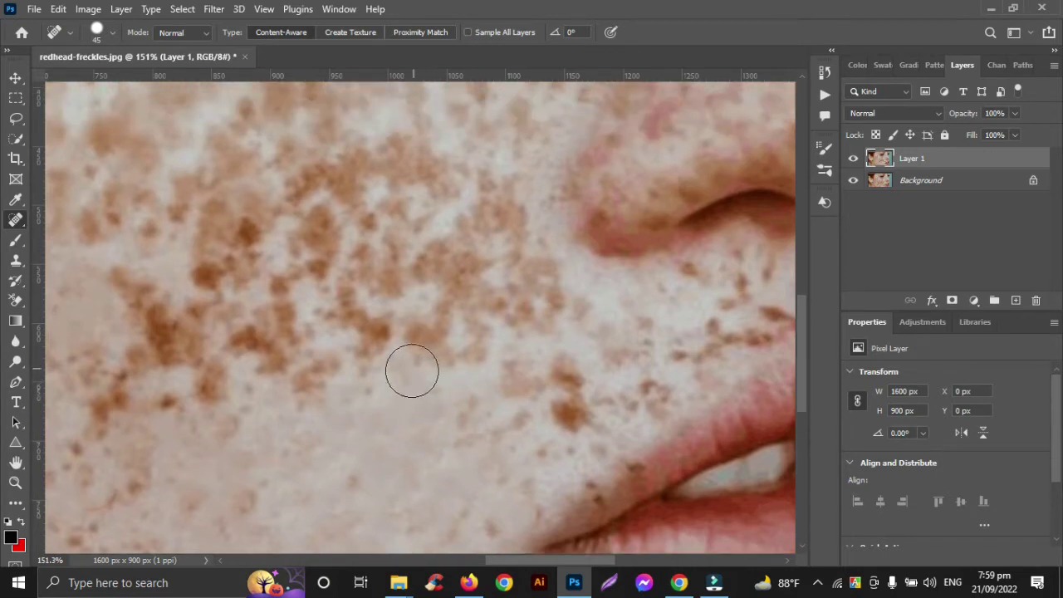
{"action": "left_click", "coordinate": [423, 338]}
{"action": "left_click", "coordinate": [440, 355]}
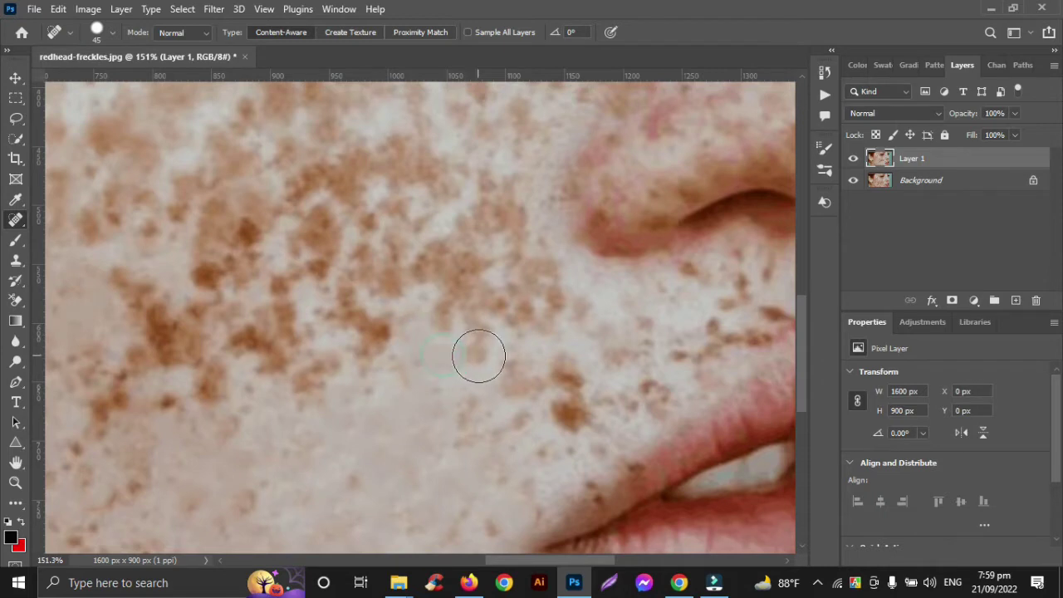
{"action": "left_click", "coordinate": [478, 357]}
{"action": "left_click", "coordinate": [478, 338]}
{"action": "left_click", "coordinate": [502, 369]}
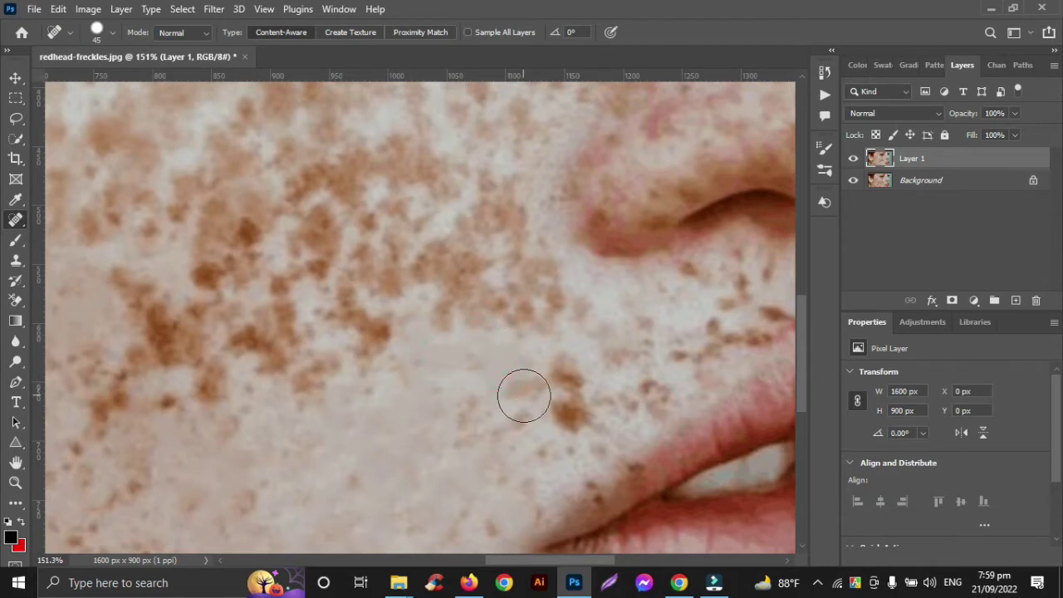
Step: Remove the two large dark freckles above the mouth corner, the small ones along the upper lip, and the nearby faint cheek spots
{"action": "left_click", "coordinate": [523, 393]}
{"action": "left_click", "coordinate": [561, 371]}
{"action": "left_click", "coordinate": [569, 409]}
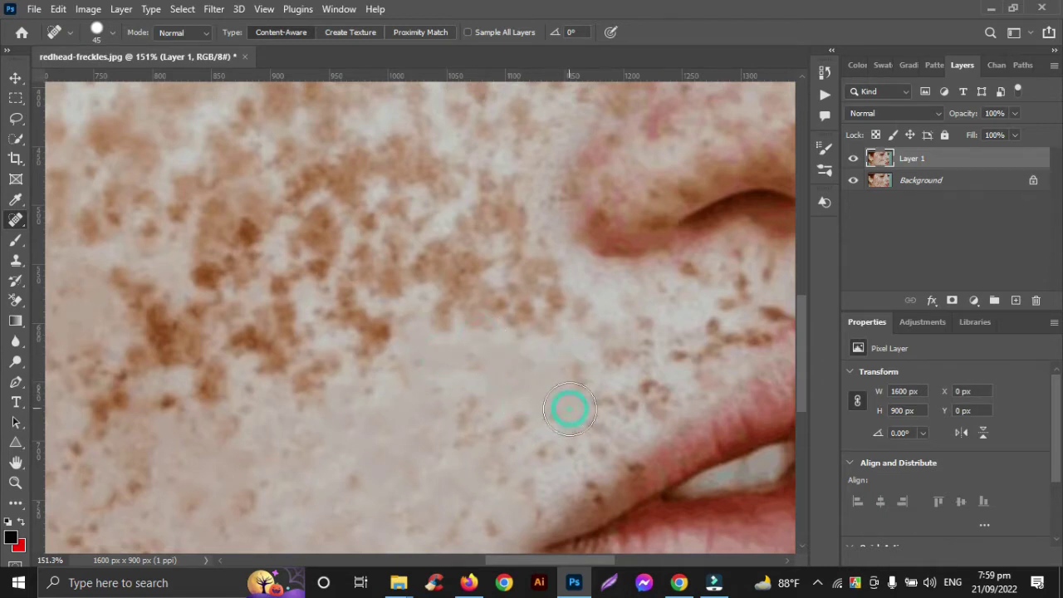
{"action": "left_click", "coordinate": [549, 466]}
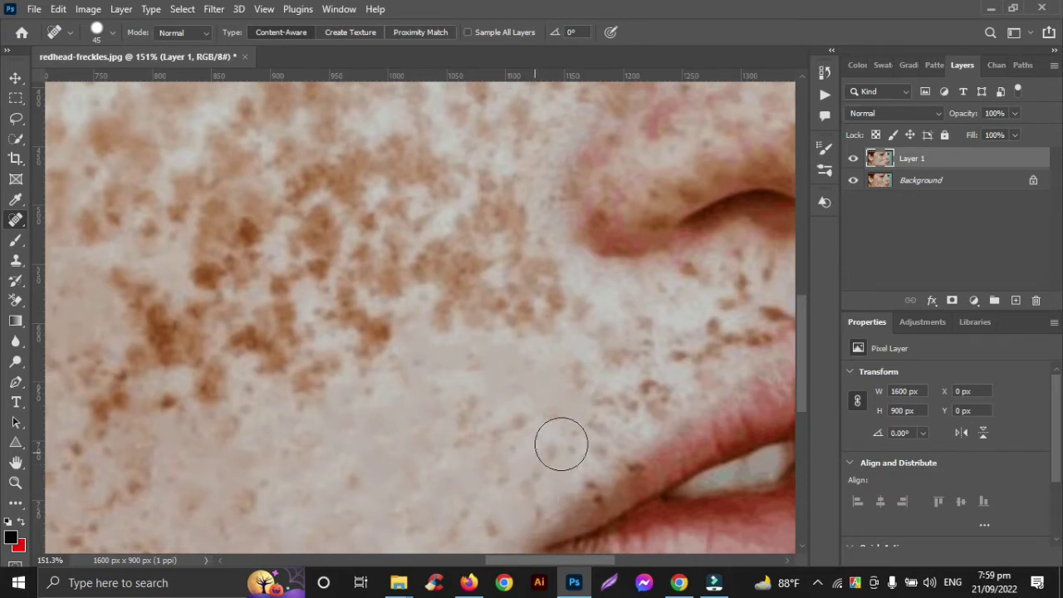
{"action": "left_click", "coordinate": [593, 418]}
{"action": "left_click", "coordinate": [646, 395]}
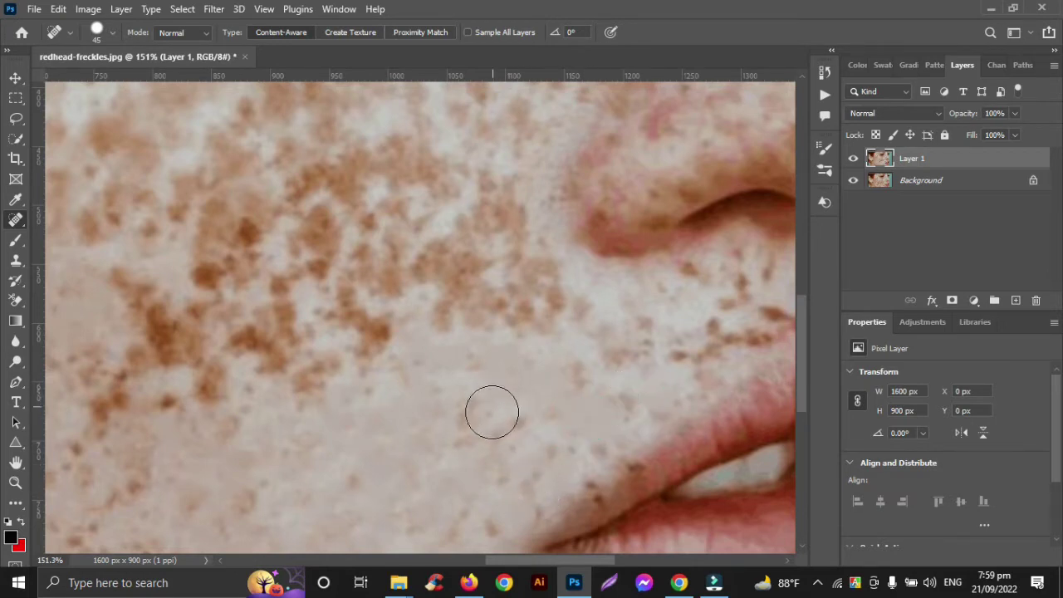
{"action": "left_click", "coordinate": [510, 410]}
{"action": "left_click", "coordinate": [477, 408]}
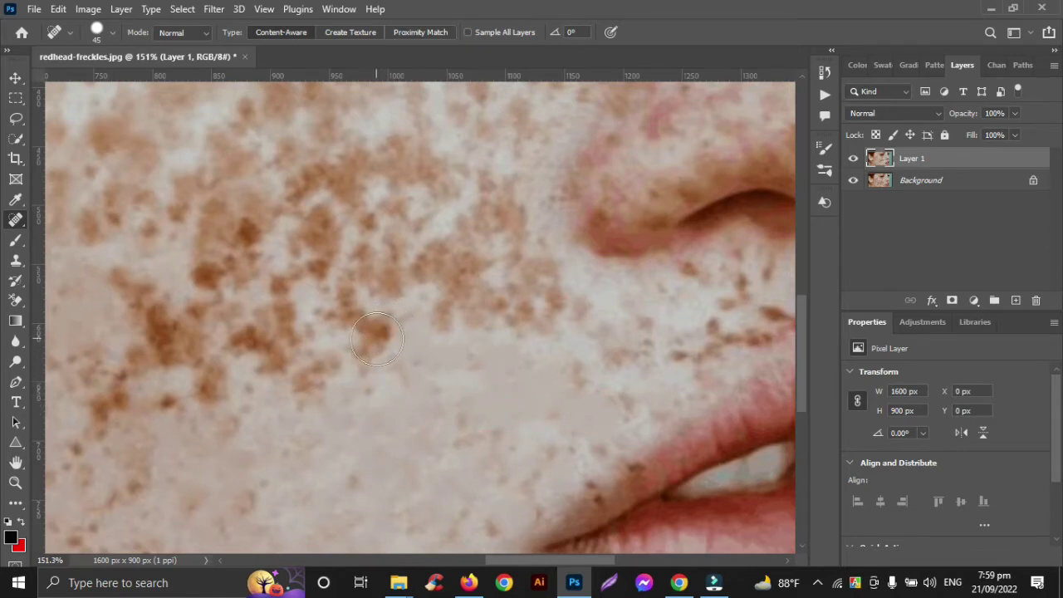
Step: Heal the freckles along the lower edge of the main cheek cluster, from its dark inner spot outward toward the jaw
{"action": "left_click", "coordinate": [376, 339]}
{"action": "left_click", "coordinate": [337, 356]}
{"action": "left_click", "coordinate": [311, 370]}
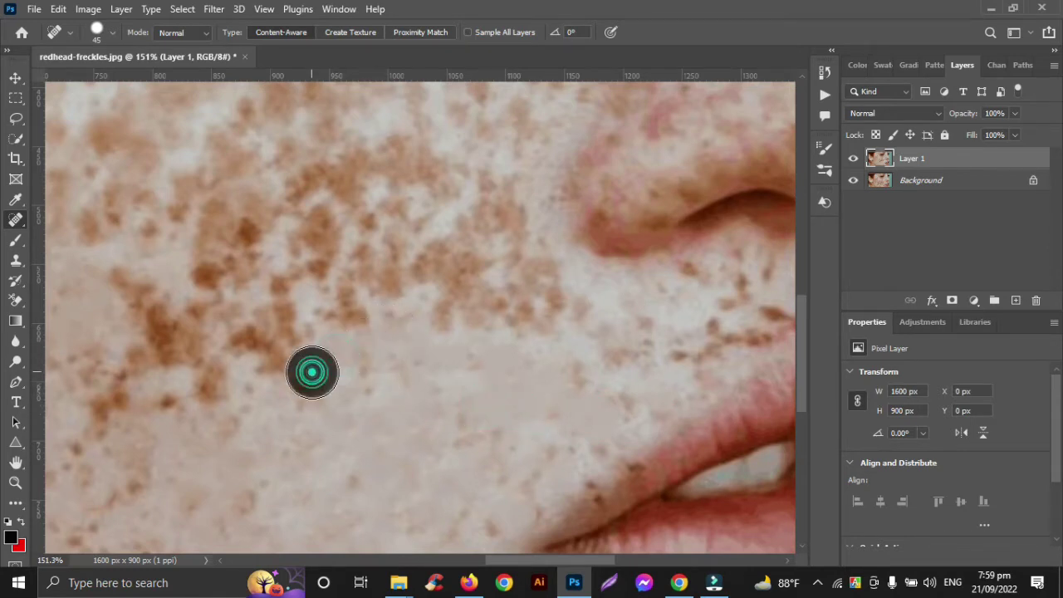
{"action": "left_click", "coordinate": [296, 387]}
{"action": "left_click", "coordinate": [209, 381]}
{"action": "left_click", "coordinate": [166, 396]}
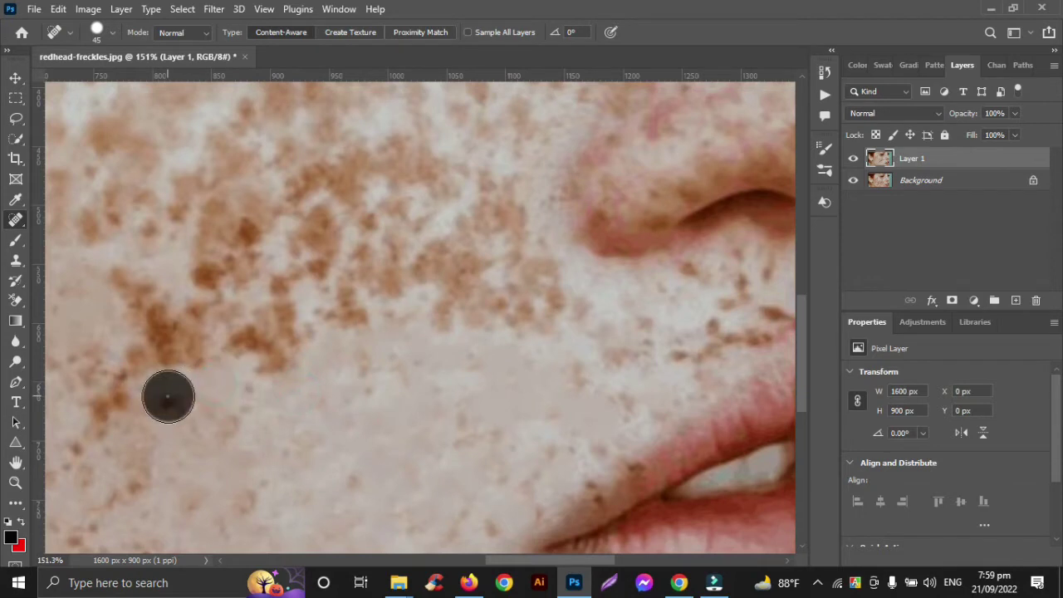
{"action": "left_click", "coordinate": [103, 401]}
{"action": "left_click", "coordinate": [138, 371]}
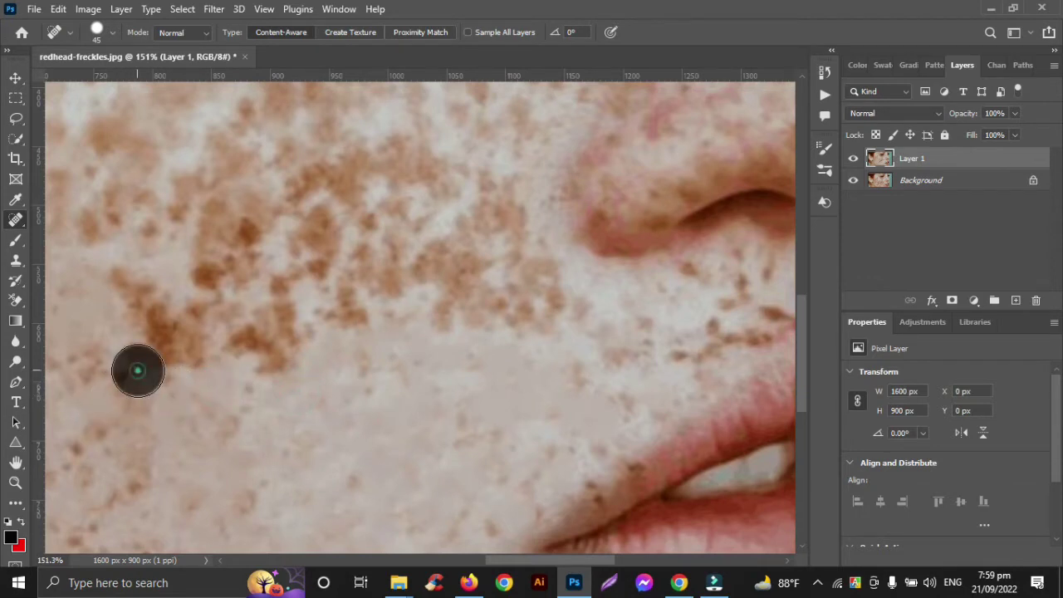
Step: Examine the retouched cheek and the freckles still left between the ear, eye, nose and mouth
{"action": "scroll", "coordinate": [180, 388], "scroll_direction": "left", "scroll_amount": 7}
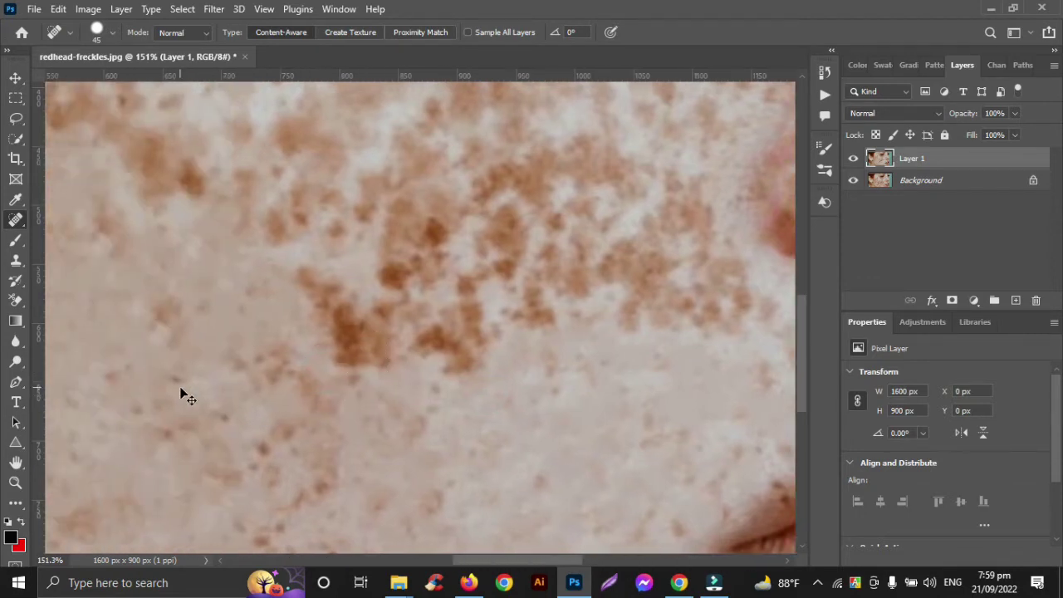
{"action": "scroll", "coordinate": [180, 387], "scroll_direction": "up", "scroll_amount": 5}
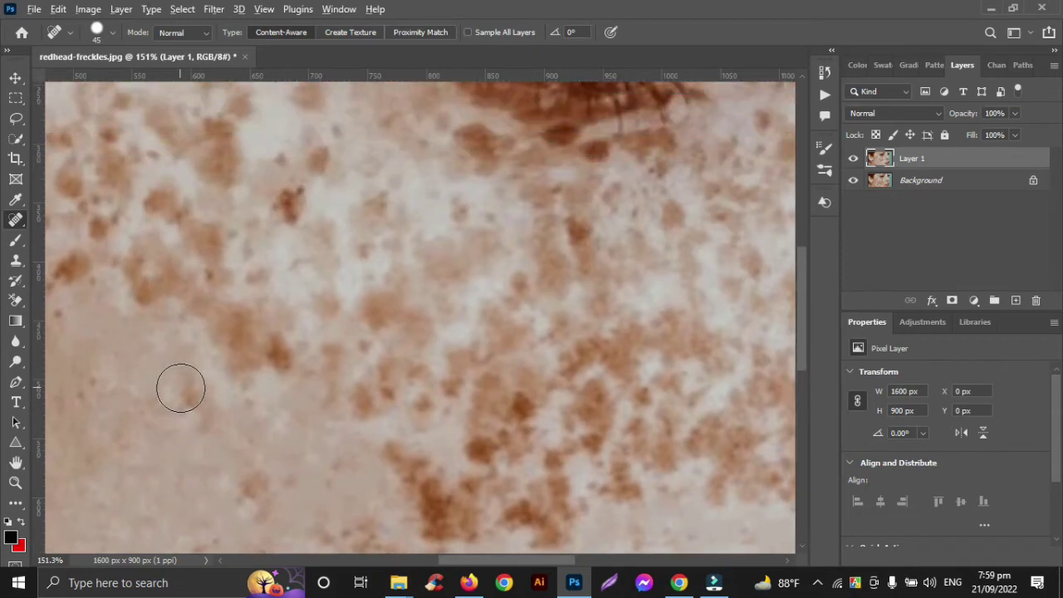
{"action": "scroll", "coordinate": [180, 386], "scroll_direction": "down", "scroll_amount": 6}
{"action": "scroll", "coordinate": [182, 377], "scroll_direction": "left", "scroll_amount": 2}
{"action": "scroll", "coordinate": [186, 380], "scroll_direction": "down", "scroll_amount": 1}
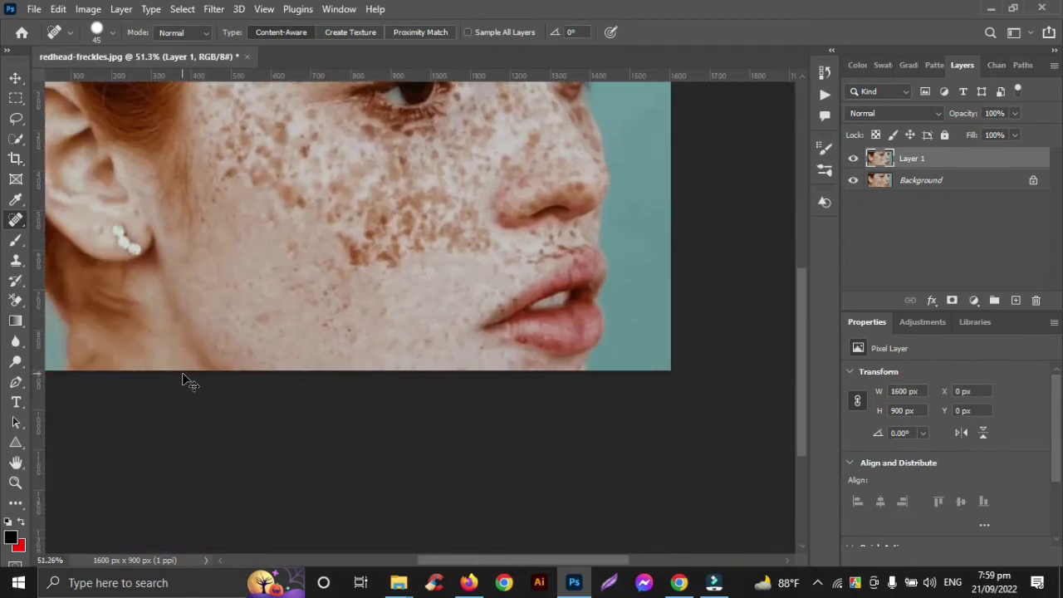
{"action": "scroll", "coordinate": [357, 316], "scroll_direction": "up", "scroll_amount": 3}
{"action": "scroll", "coordinate": [348, 349], "scroll_direction": "up", "scroll_amount": 4}
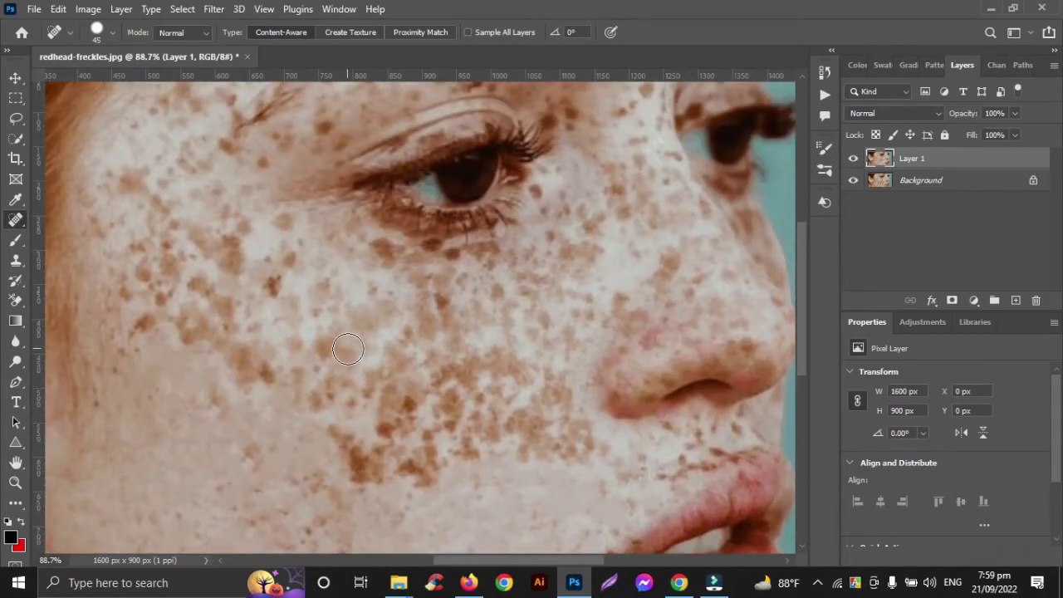
{"action": "scroll", "coordinate": [387, 506], "scroll_direction": "down", "scroll_amount": 2}
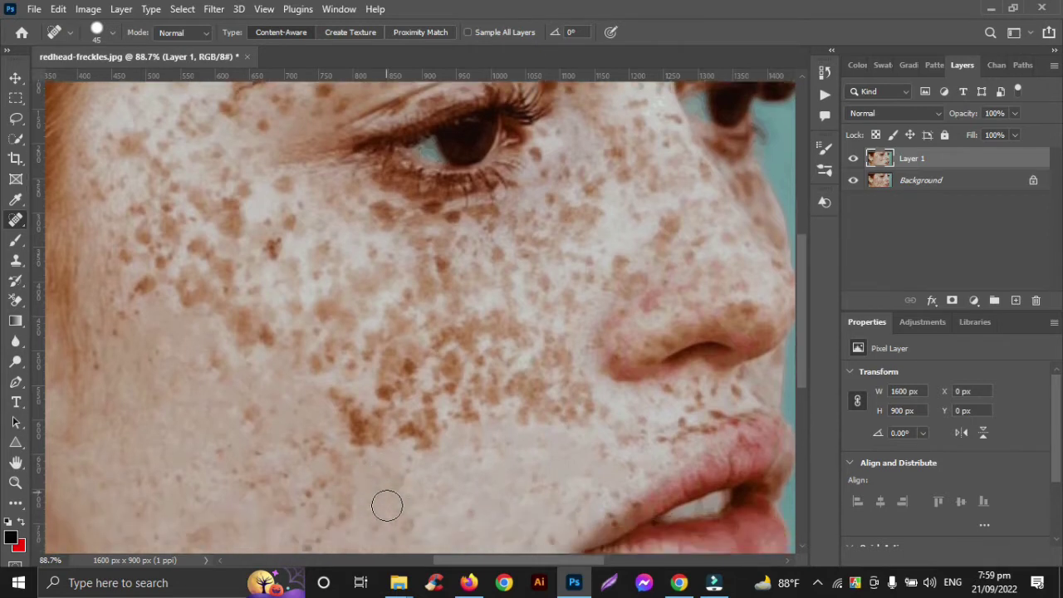
{"action": "scroll", "coordinate": [357, 418], "scroll_direction": "up", "scroll_amount": 3}
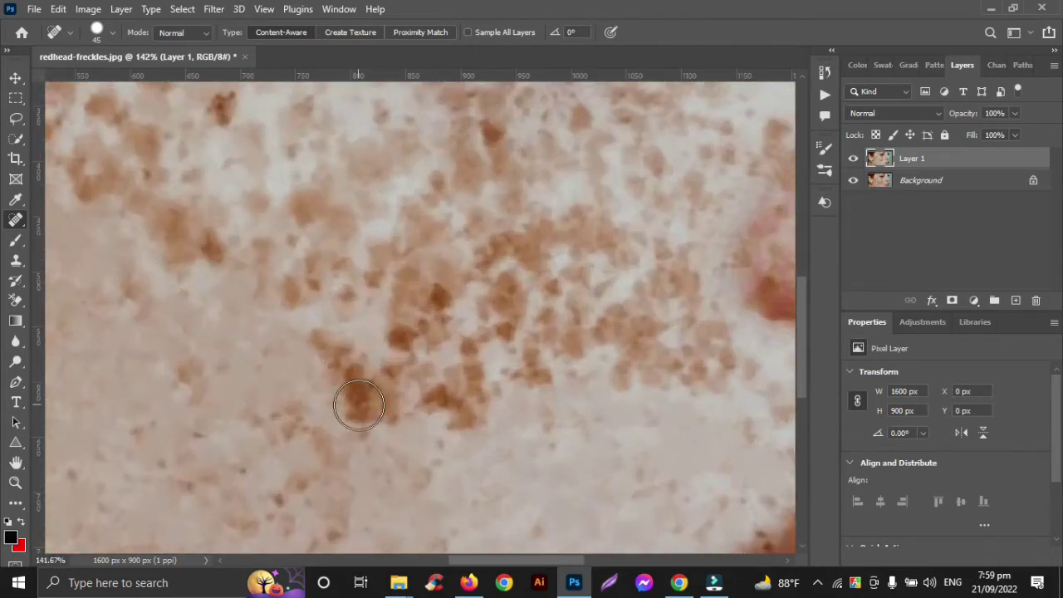
Step: Heal the large dark freckle patch at the outer lower corner of the main cheek cluster, including its tail toward the ear
{"action": "left_click", "coordinate": [375, 418]}
{"action": "left_click", "coordinate": [351, 408]}
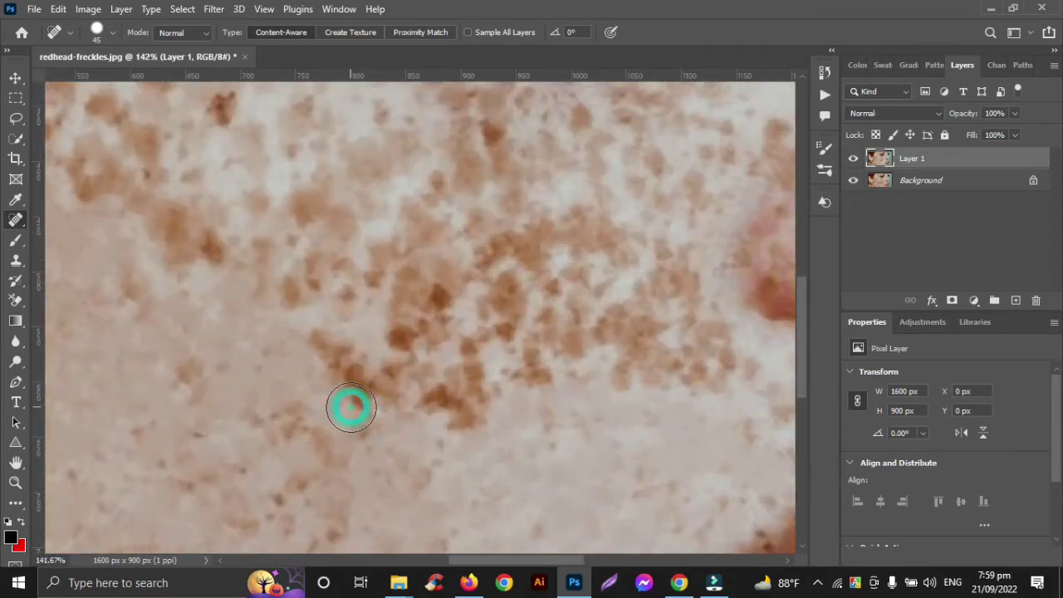
{"action": "left_click", "coordinate": [364, 397]}
{"action": "left_click", "coordinate": [341, 373]}
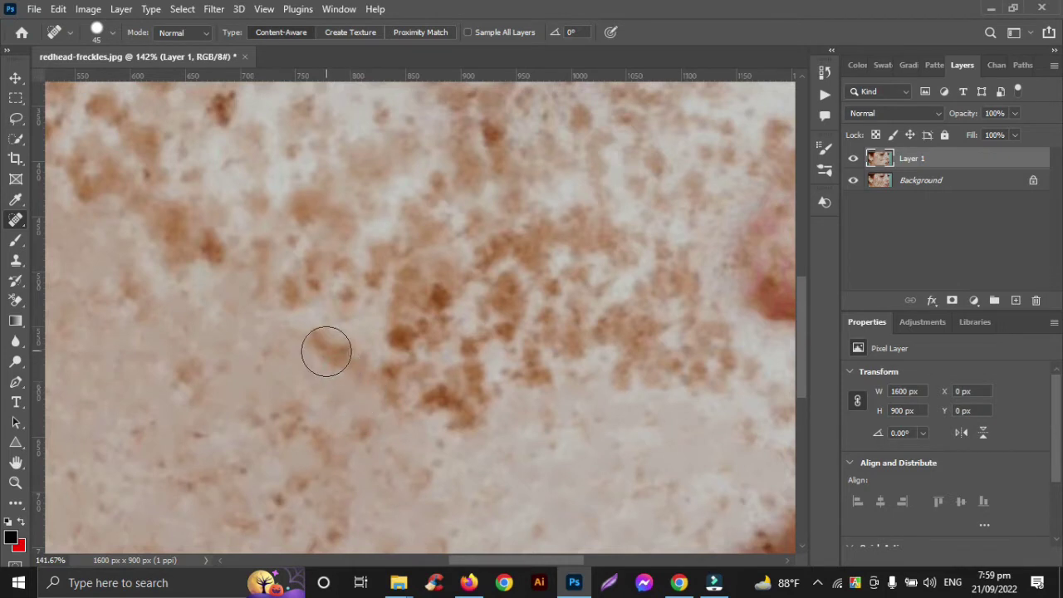
{"action": "left_click", "coordinate": [327, 351]}
{"action": "left_click", "coordinate": [352, 352]}
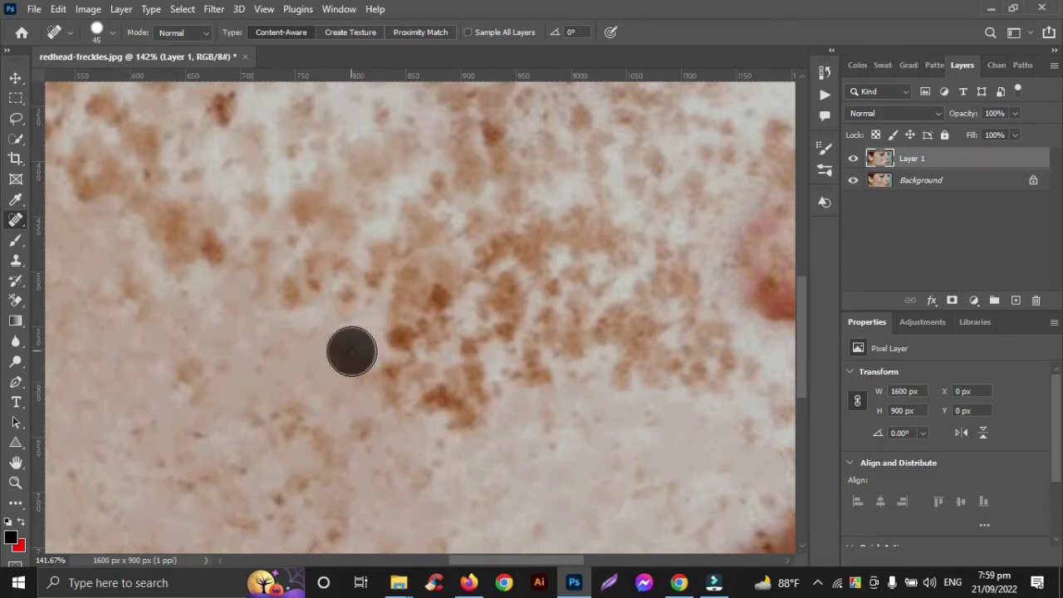
{"action": "left_click", "coordinate": [383, 380]}
Step: Remove the second dark patch on the cluster's lower edge and the column of freckles directly above it
{"action": "left_click", "coordinate": [437, 404]}
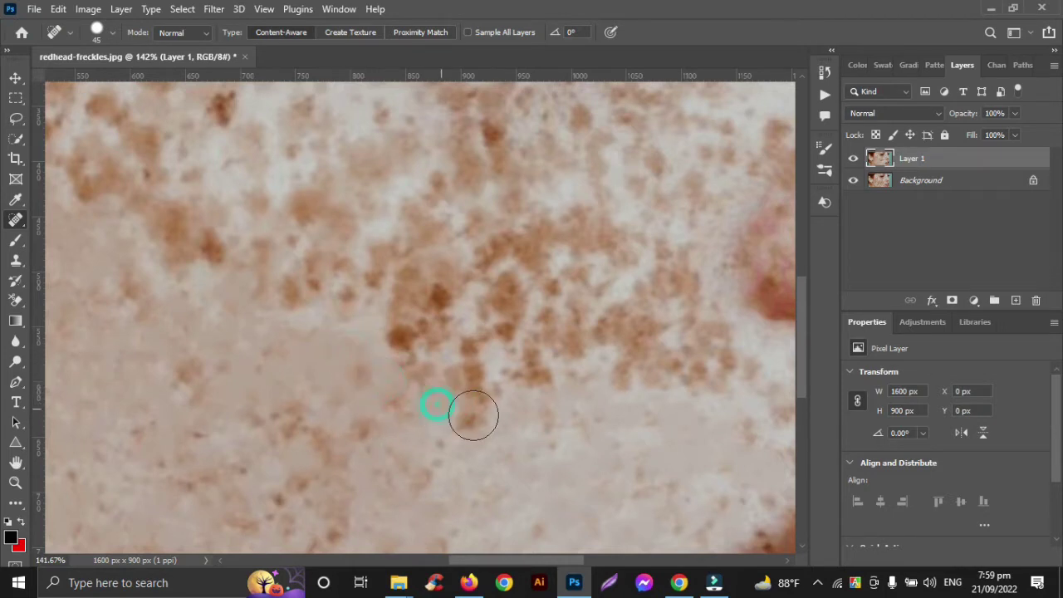
{"action": "left_click", "coordinate": [476, 416]}
{"action": "left_click", "coordinate": [474, 387]}
{"action": "left_click", "coordinate": [467, 365]}
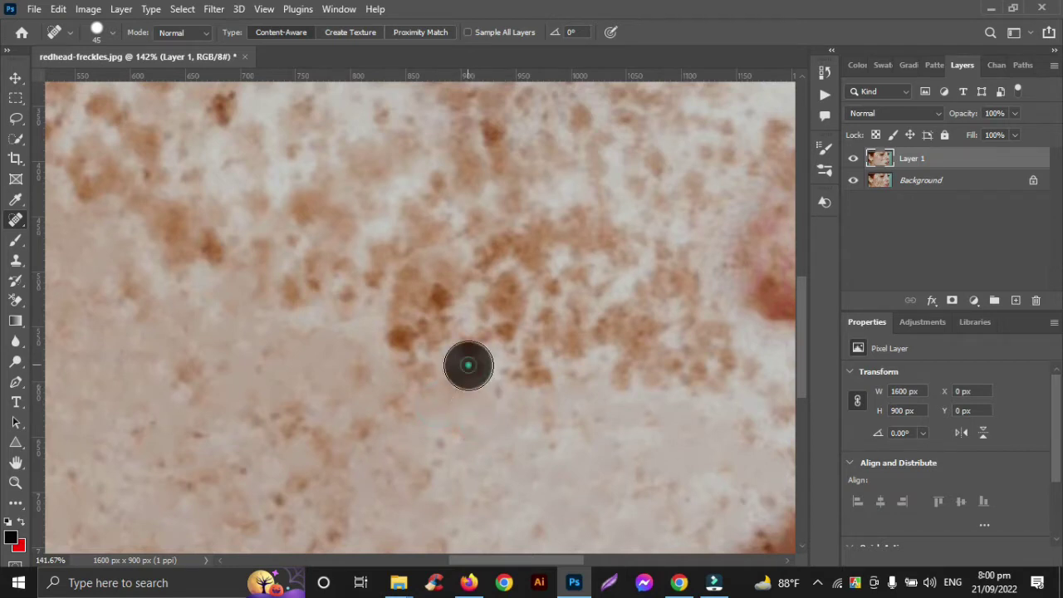
{"action": "left_click", "coordinate": [467, 353]}
{"action": "left_click", "coordinate": [494, 336]}
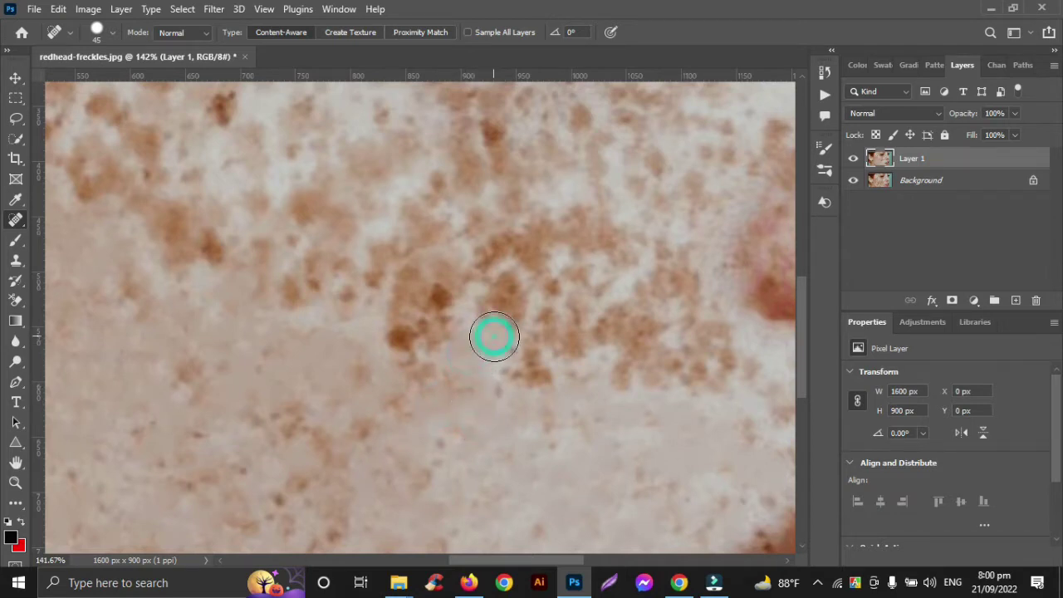
Step: Heal the freckles along the middle of the main cheek cluster's lower edge, working toward the nose
{"action": "left_click", "coordinate": [528, 369]}
{"action": "left_click", "coordinate": [540, 337]}
{"action": "left_click", "coordinate": [547, 325]}
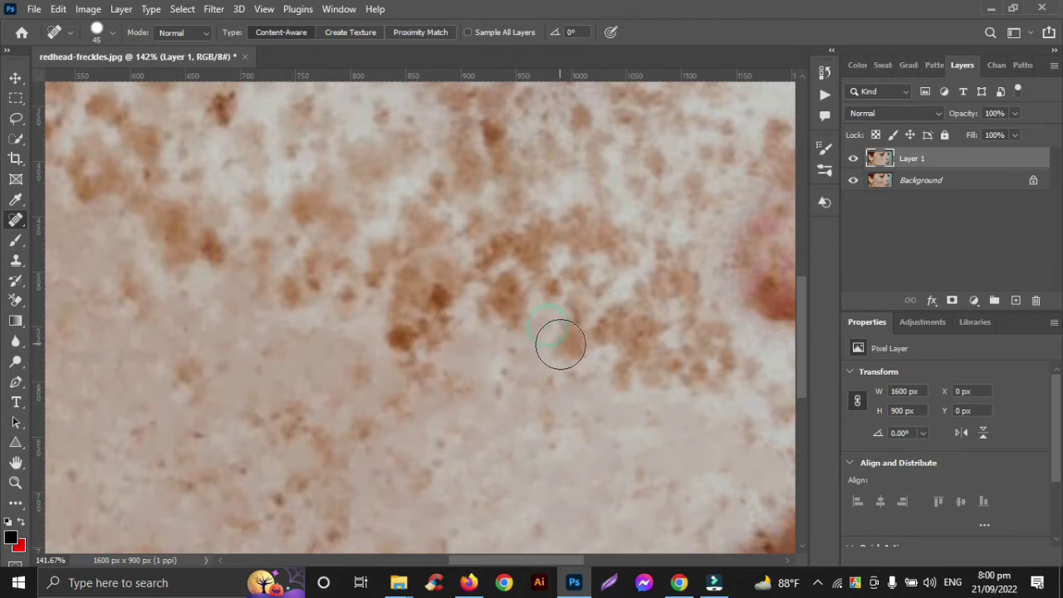
{"action": "left_click", "coordinate": [560, 344]}
{"action": "left_click", "coordinate": [590, 340]}
{"action": "left_click", "coordinate": [606, 330]}
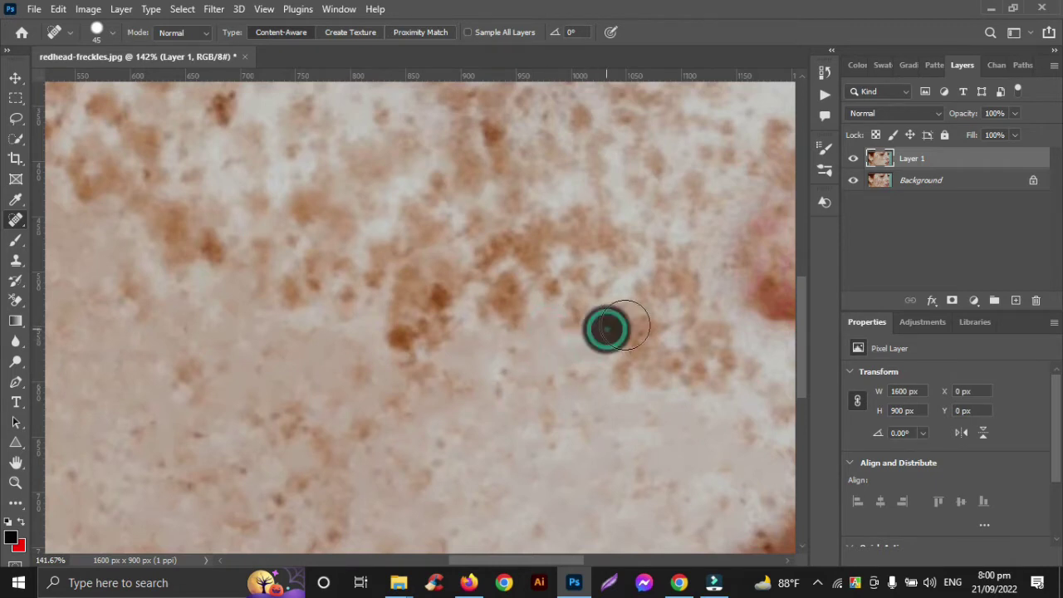
Step: Remove the lower freckles at the nose end of the main cheek cluster
{"action": "left_click", "coordinate": [640, 371]}
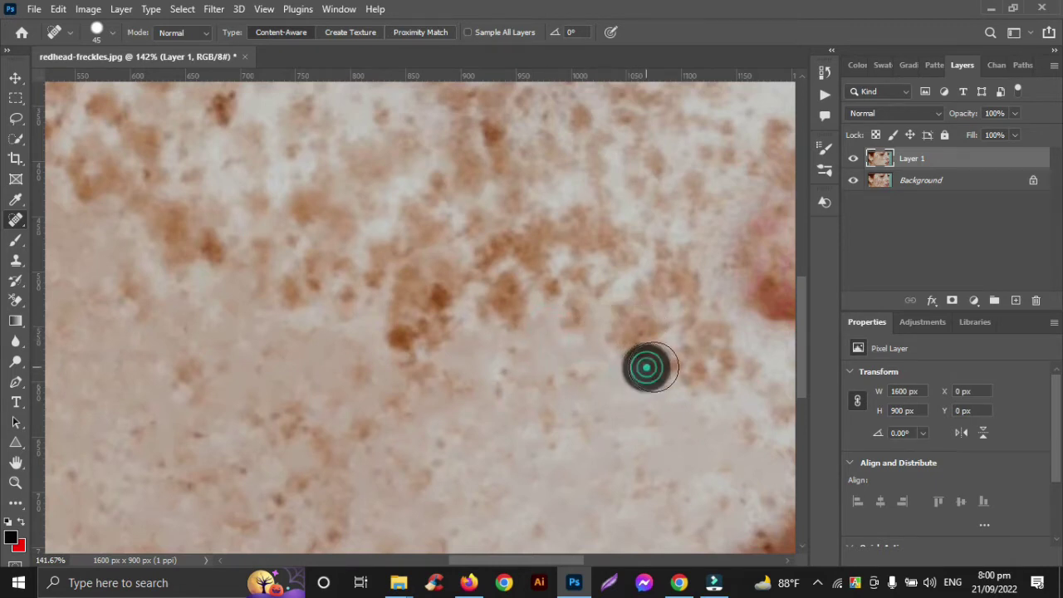
{"action": "left_click", "coordinate": [682, 366]}
{"action": "left_click", "coordinate": [707, 352]}
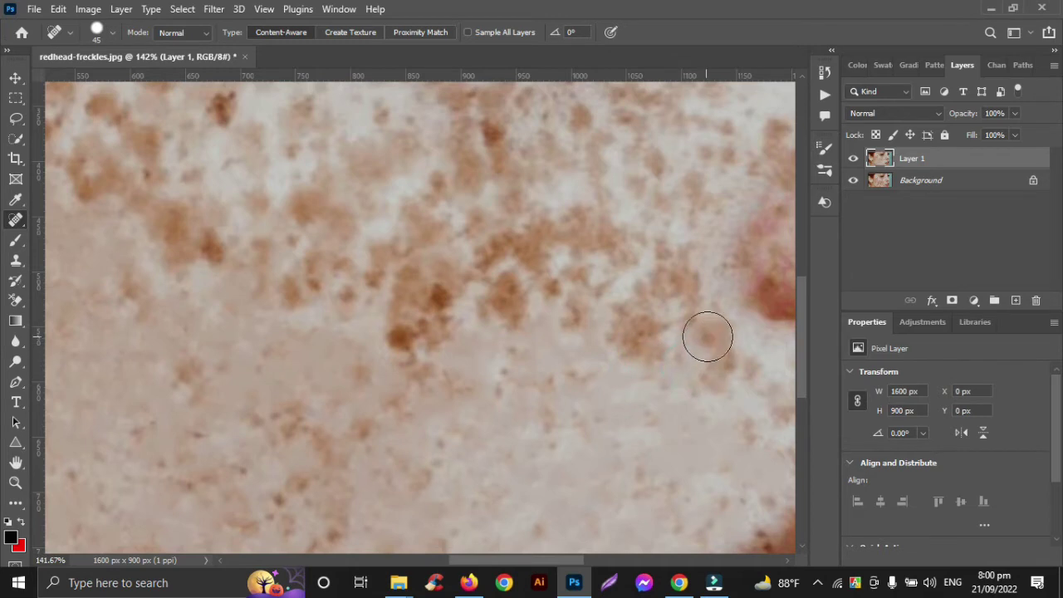
{"action": "left_click", "coordinate": [705, 336]}
Step: Enlarge the healing brush to 60 and heal the freckle clumps beside the nostril and the dark spot at the cluster's outer lower corner
{"action": "key", "text": "]"}
{"action": "key", "text": "]"}
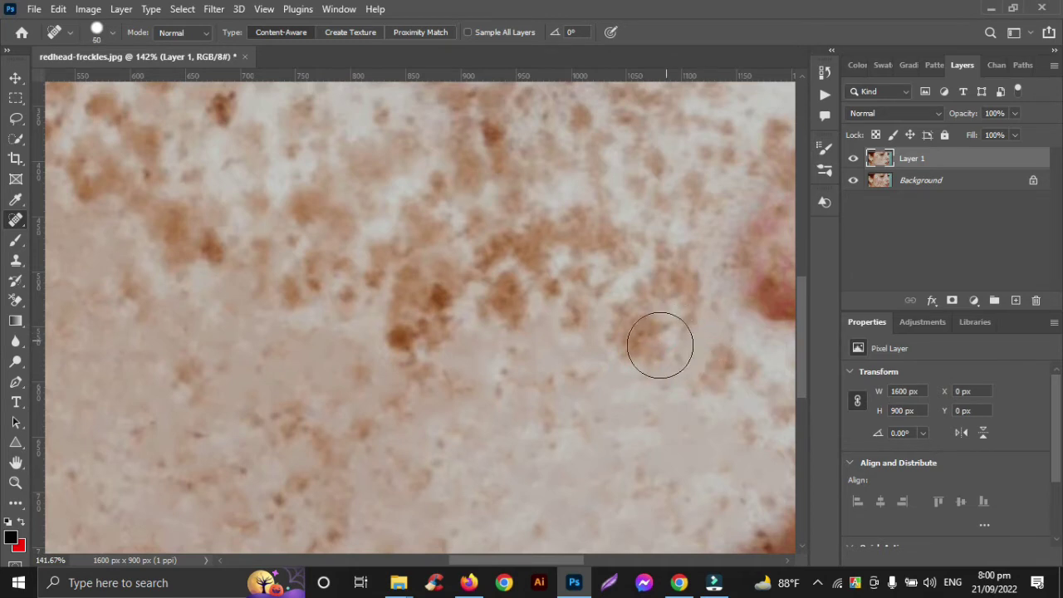
{"action": "left_click", "coordinate": [646, 342]}
{"action": "left_click", "coordinate": [634, 325]}
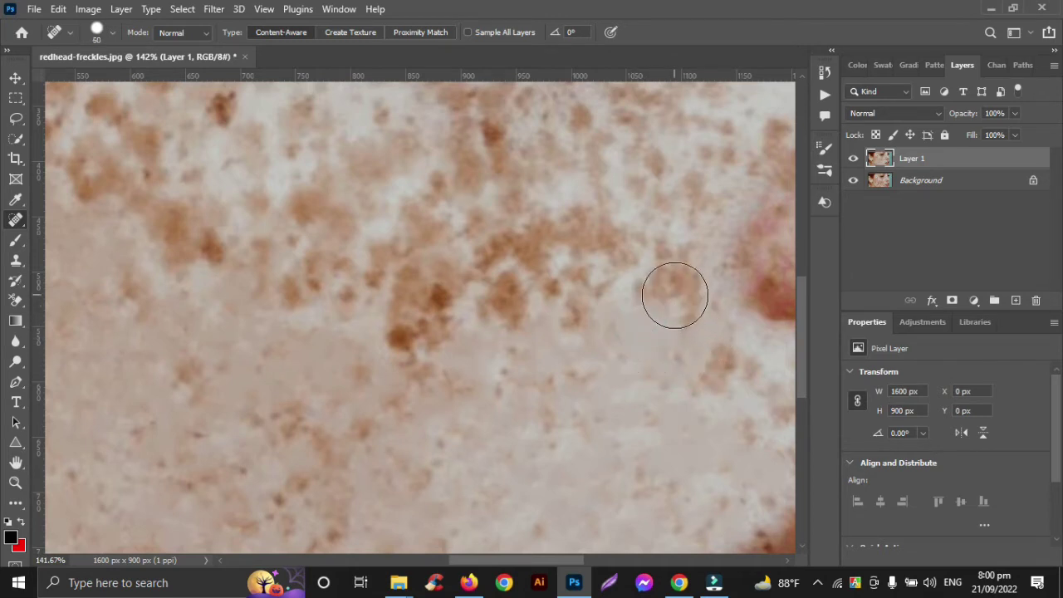
{"action": "left_click", "coordinate": [673, 293]}
{"action": "scroll", "coordinate": [529, 391], "scroll_direction": "down", "scroll_amount": 3}
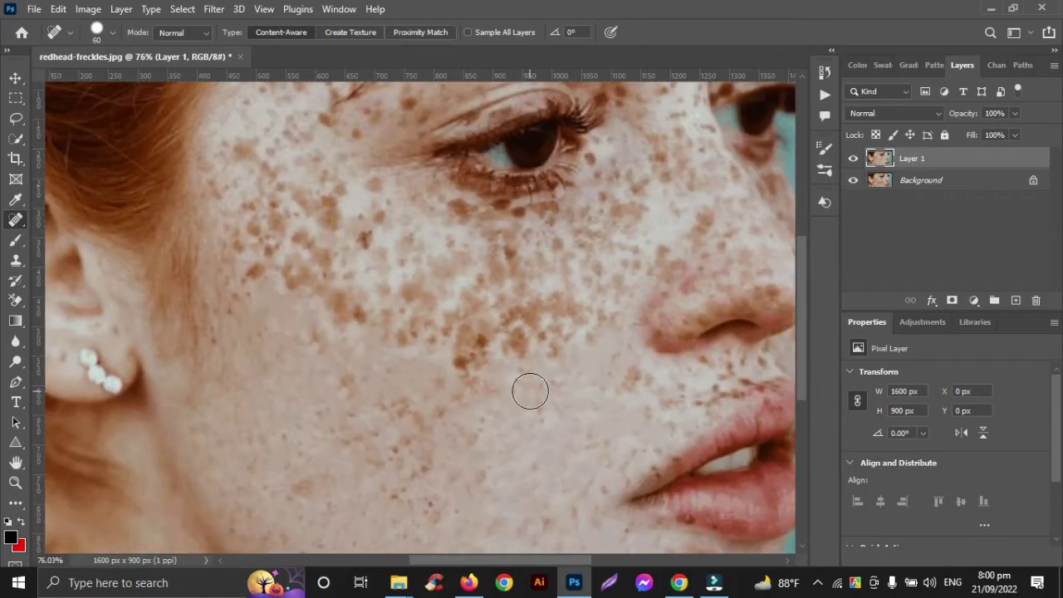
{"action": "scroll", "coordinate": [513, 443], "scroll_direction": "up", "scroll_amount": 2}
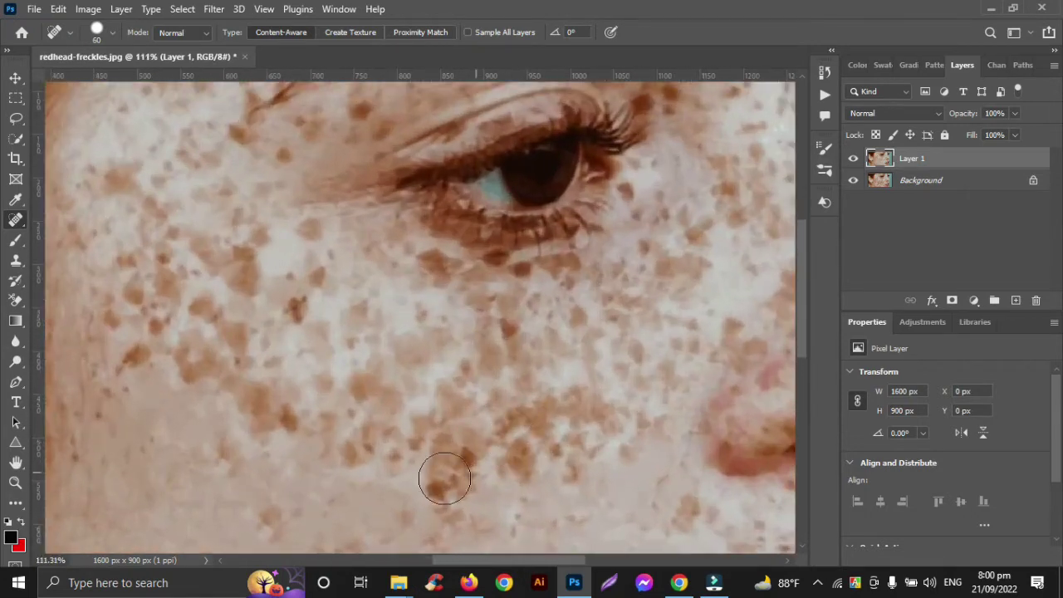
{"action": "left_click", "coordinate": [436, 487]}
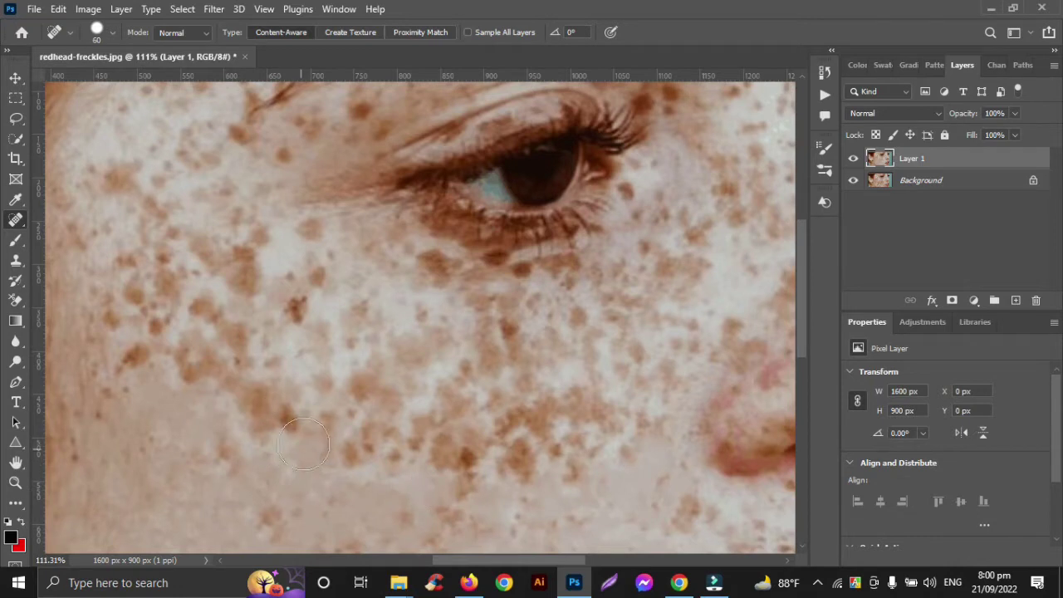
Step: Heal the diagonal band of freckles along the lower edge of the outer cheek, from the dark spot up toward the temple
{"action": "left_click", "coordinate": [279, 420]}
{"action": "left_click", "coordinate": [256, 418]}
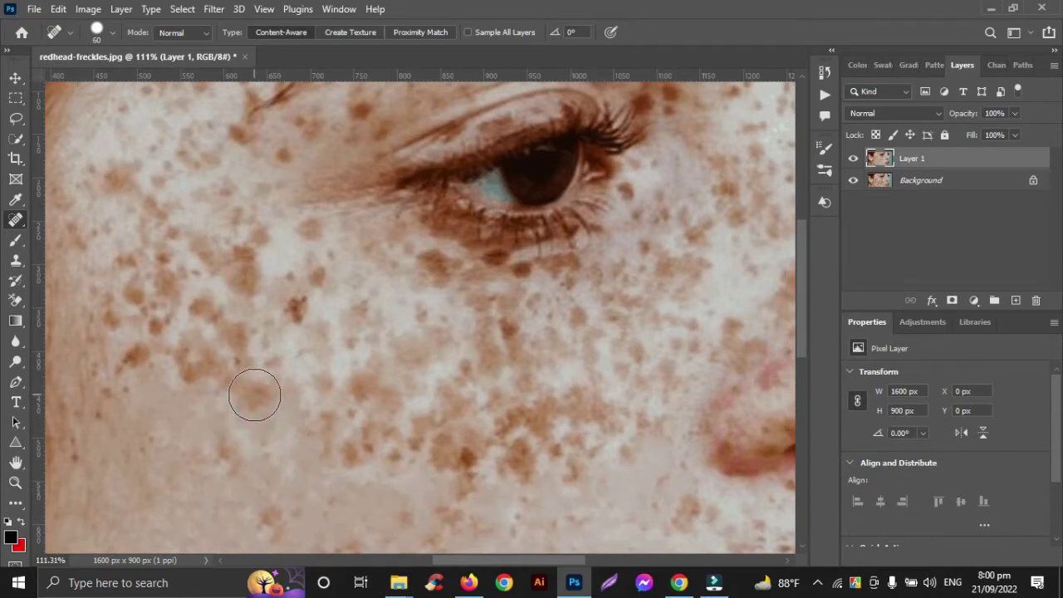
{"action": "left_click", "coordinate": [254, 393]}
{"action": "left_click", "coordinate": [218, 388]}
{"action": "left_click", "coordinate": [189, 362]}
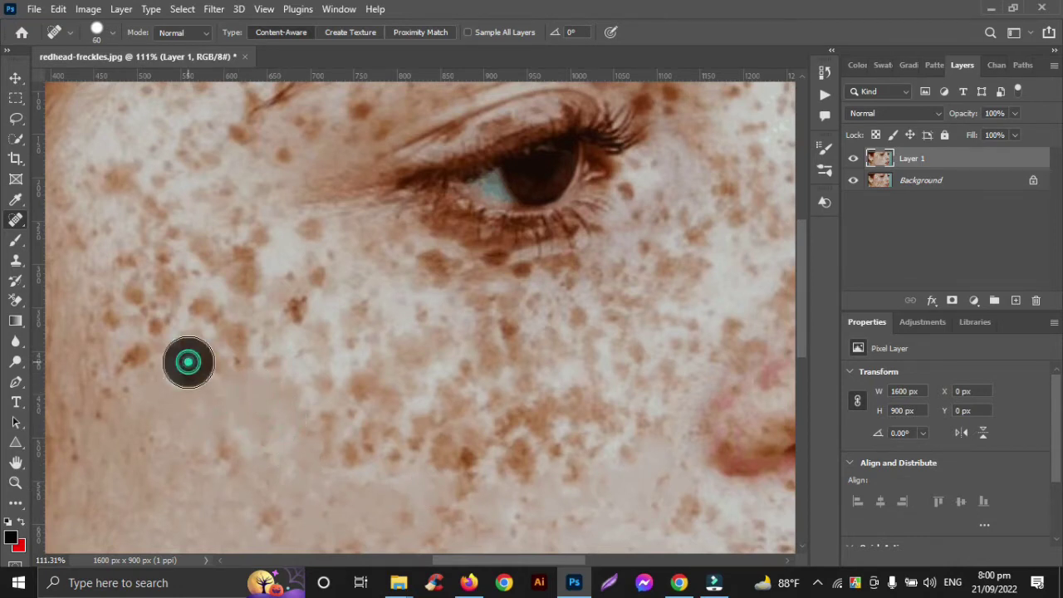
{"action": "left_click", "coordinate": [208, 359]}
{"action": "left_click", "coordinate": [232, 351]}
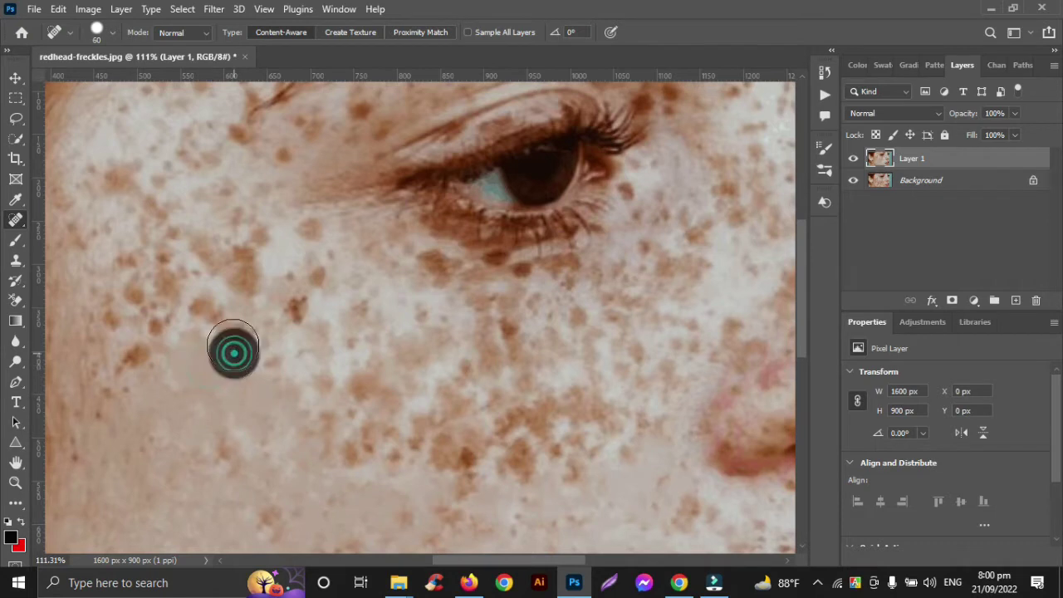
{"action": "left_click", "coordinate": [205, 309]}
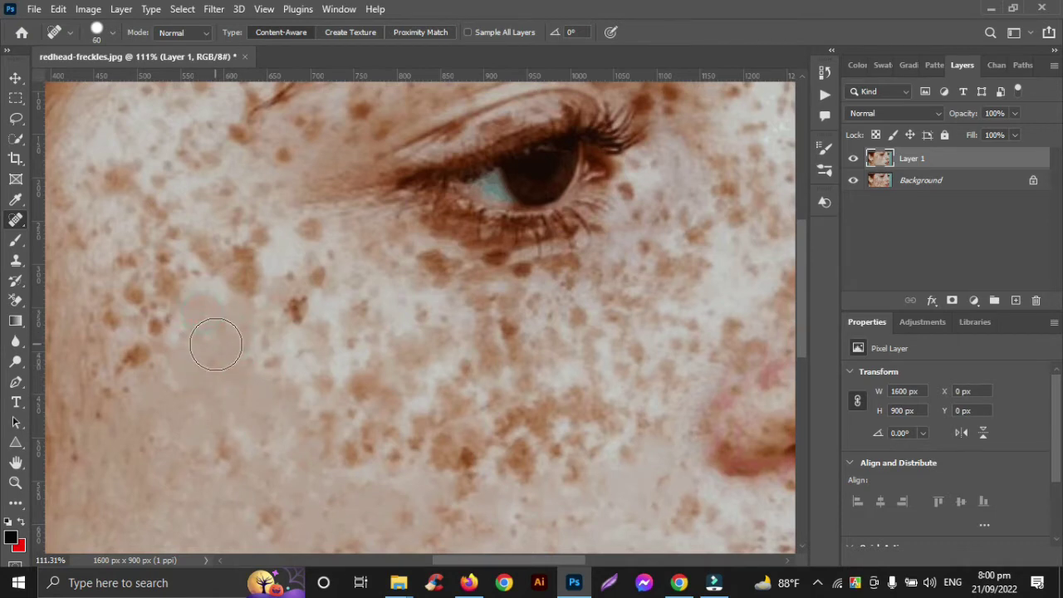
Step: Remove the dark freckles on the outer cheek nearest the hairline
{"action": "scroll", "coordinate": [216, 353], "scroll_direction": "left", "scroll_amount": 2}
{"action": "scroll", "coordinate": [216, 351], "scroll_direction": "left", "scroll_amount": 2}
{"action": "left_click", "coordinate": [178, 356]}
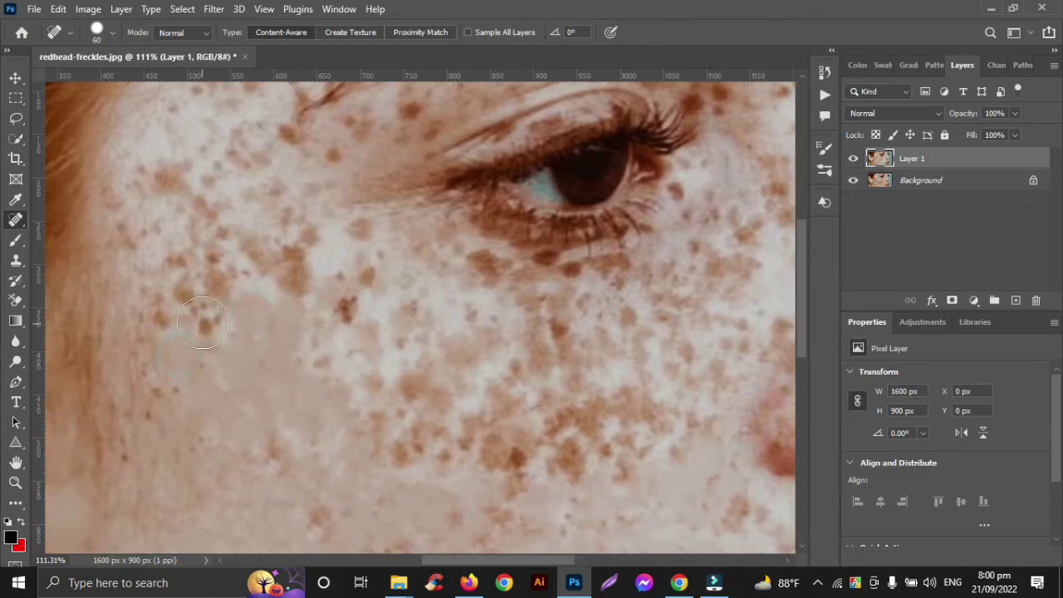
{"action": "left_click", "coordinate": [202, 320]}
{"action": "left_click", "coordinate": [185, 290]}
{"action": "left_click", "coordinate": [213, 285]}
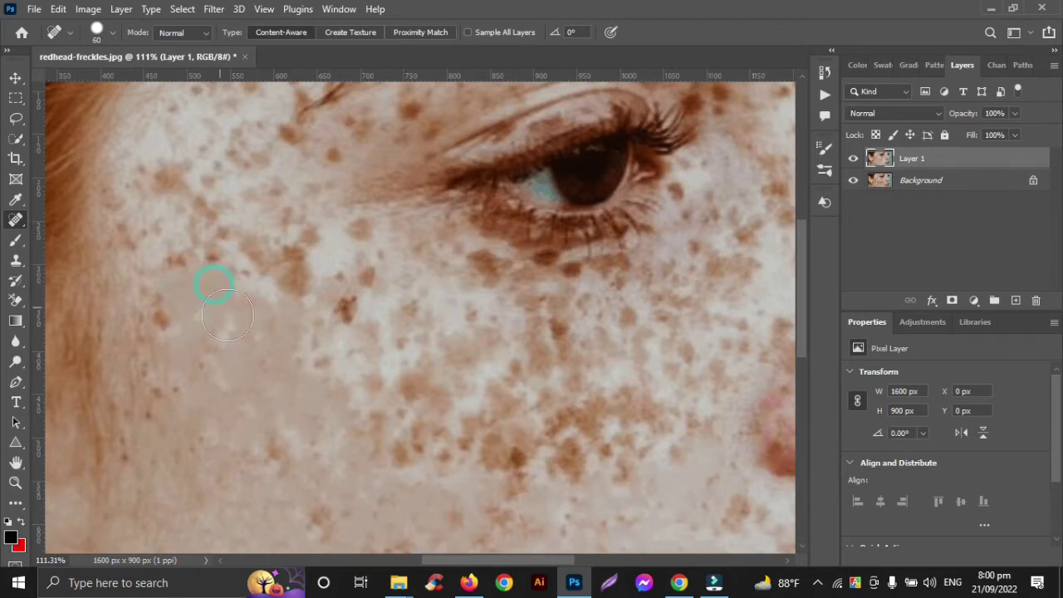
Step: Heal the freckles across the upper outer cheek below the temple, including the dark reddish spot and the pale marks beneath it
{"action": "scroll", "coordinate": [227, 315], "scroll_direction": "up", "scroll_amount": 3}
{"action": "left_click_drag", "start_coordinate": [186, 321], "coordinate": [249, 328]}
{"action": "left_click", "coordinate": [283, 337]}
{"action": "left_click", "coordinate": [290, 321]}
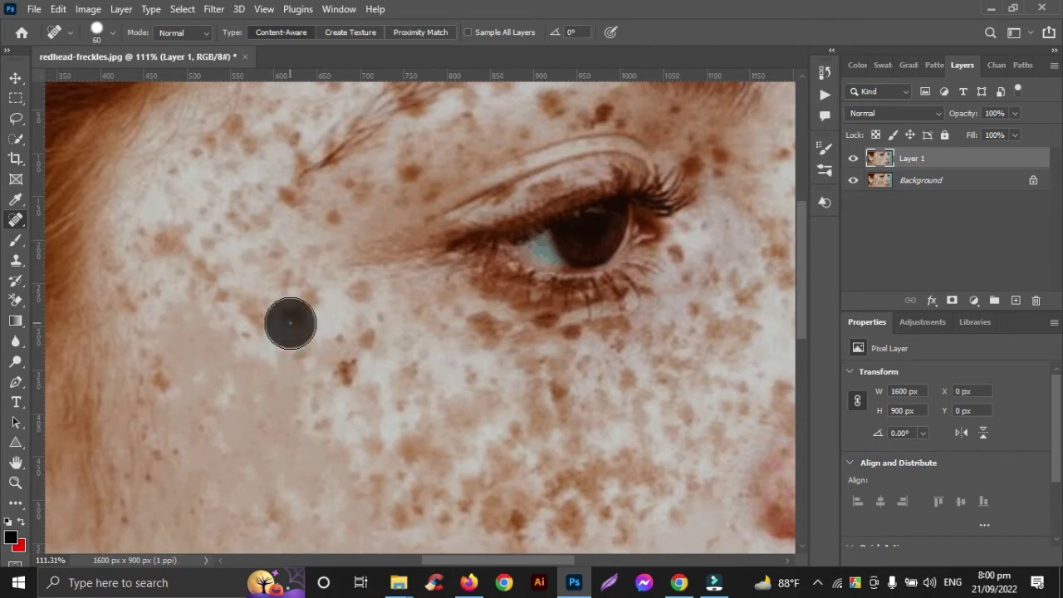
{"action": "left_click", "coordinate": [339, 371]}
{"action": "left_click", "coordinate": [317, 410]}
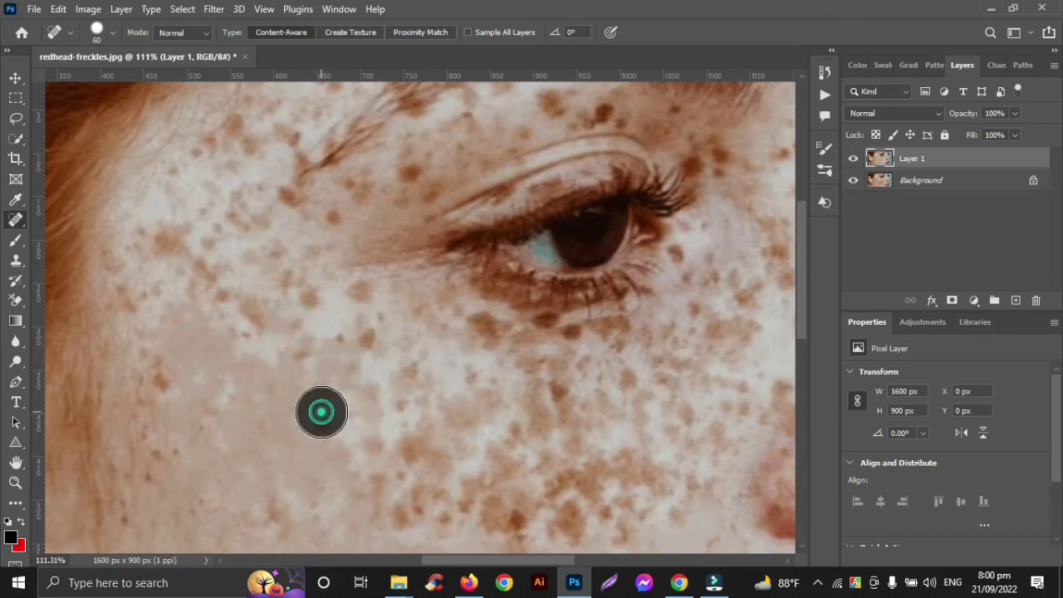
Step: Heal the scattered freckles below the outer corner of the eye, down to the brown patch above the main cheek cluster
{"action": "left_click", "coordinate": [363, 345]}
{"action": "left_click", "coordinate": [332, 339]}
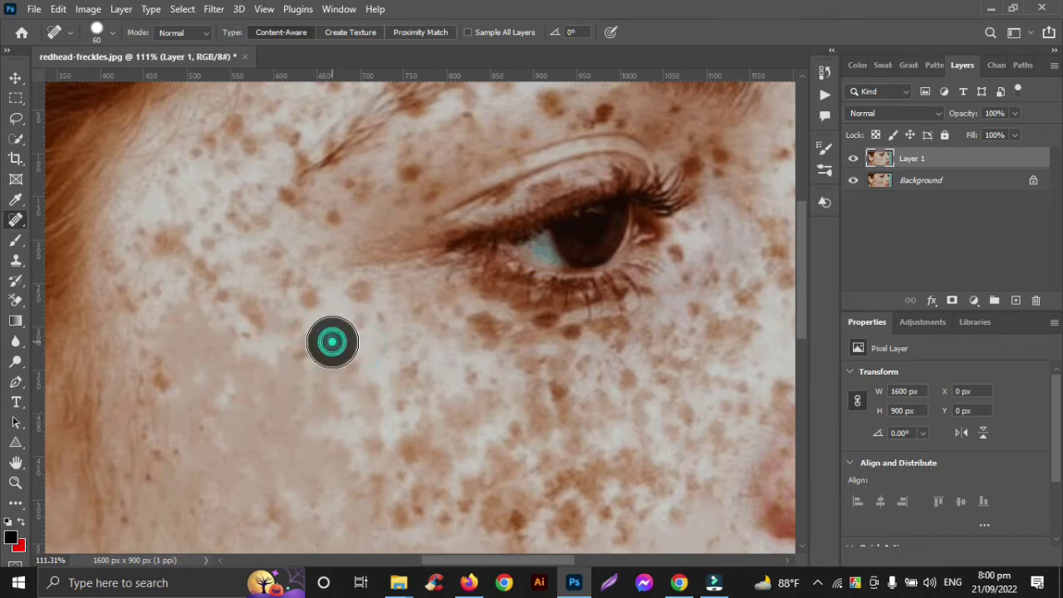
{"action": "left_click", "coordinate": [355, 307]}
{"action": "left_click", "coordinate": [388, 403]}
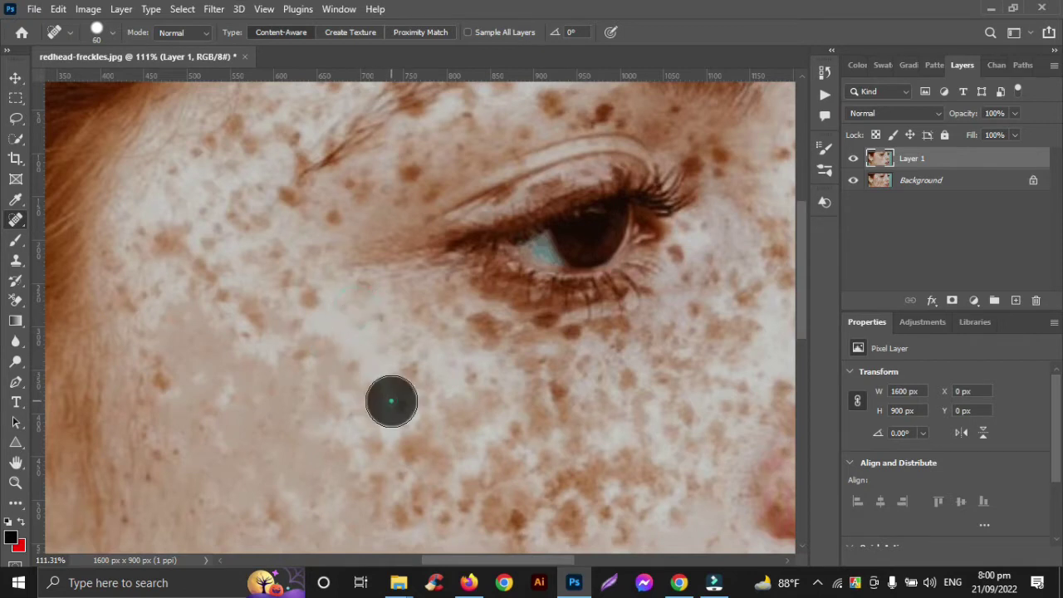
{"action": "left_click", "coordinate": [403, 381]}
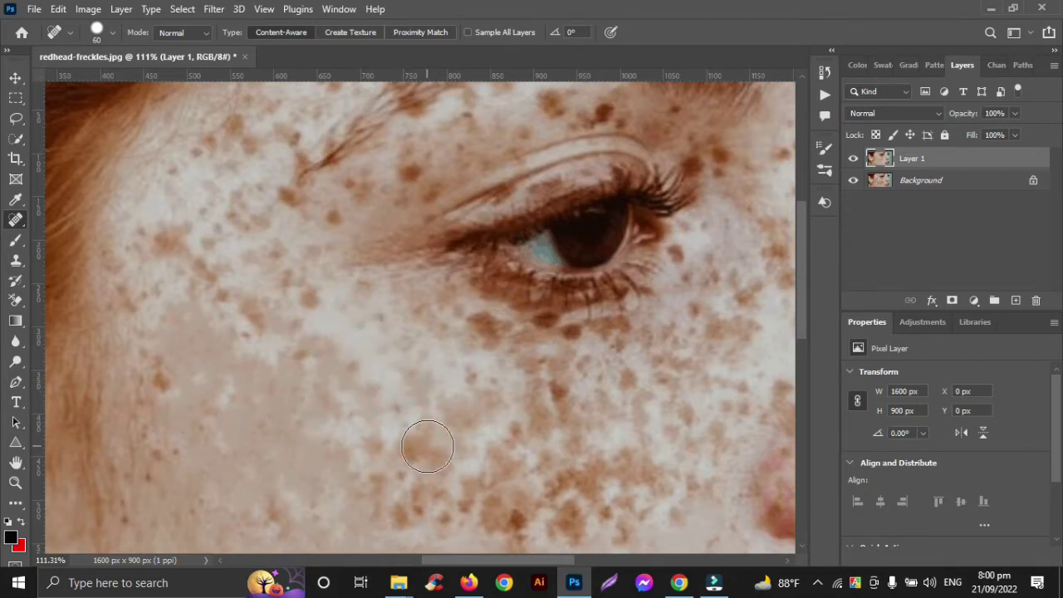
{"action": "left_click", "coordinate": [413, 449]}
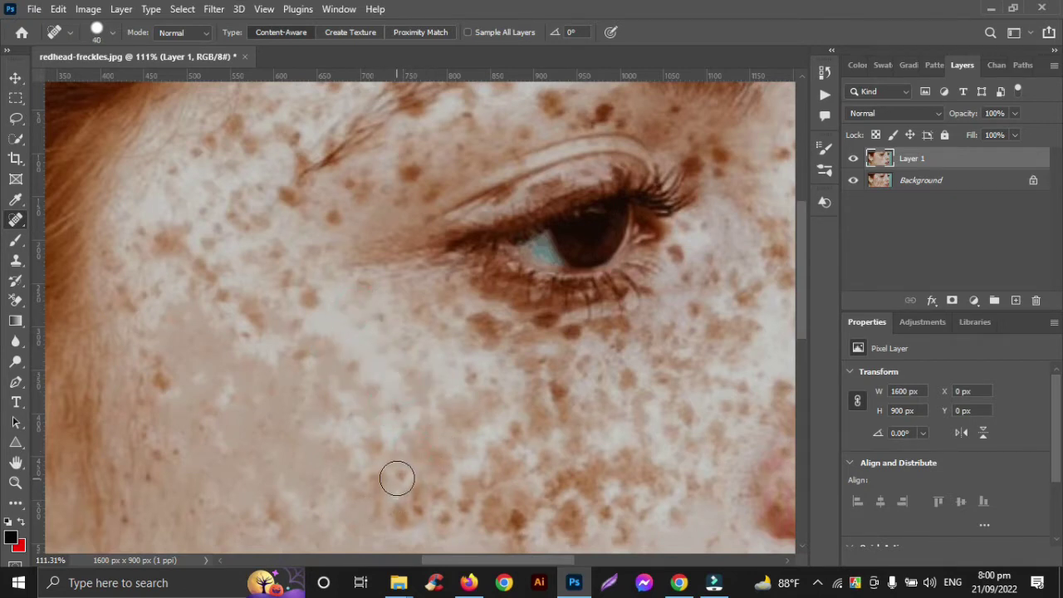
Step: Heal the small freckles at the ear-side end of the main cheek cluster with the brush size at 40
{"action": "left_click", "coordinate": [396, 478]}
{"action": "left_click", "coordinate": [398, 510]}
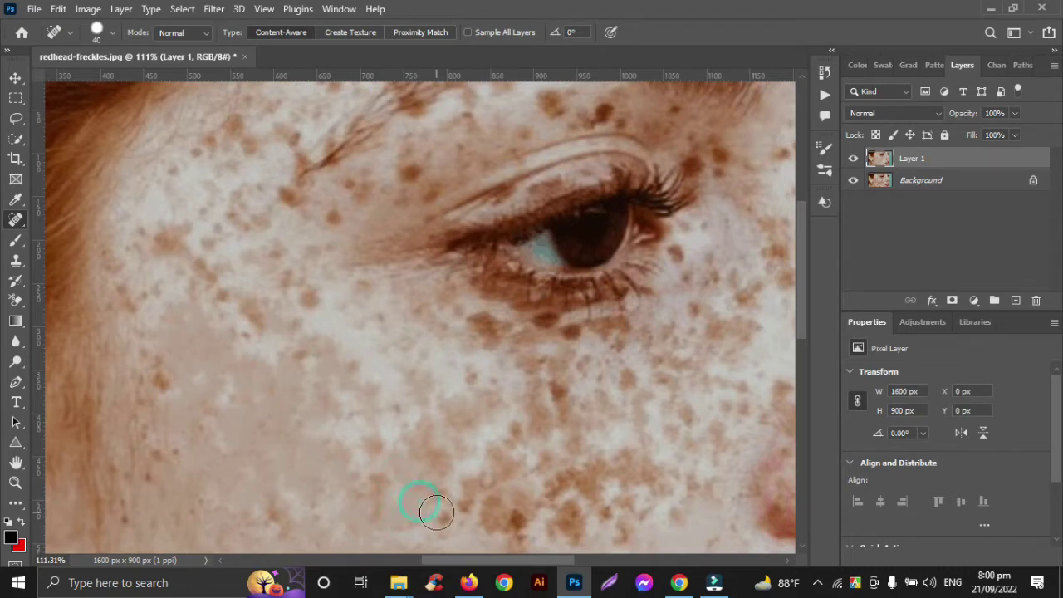
{"action": "left_click", "coordinate": [437, 499]}
{"action": "left_click", "coordinate": [465, 506]}
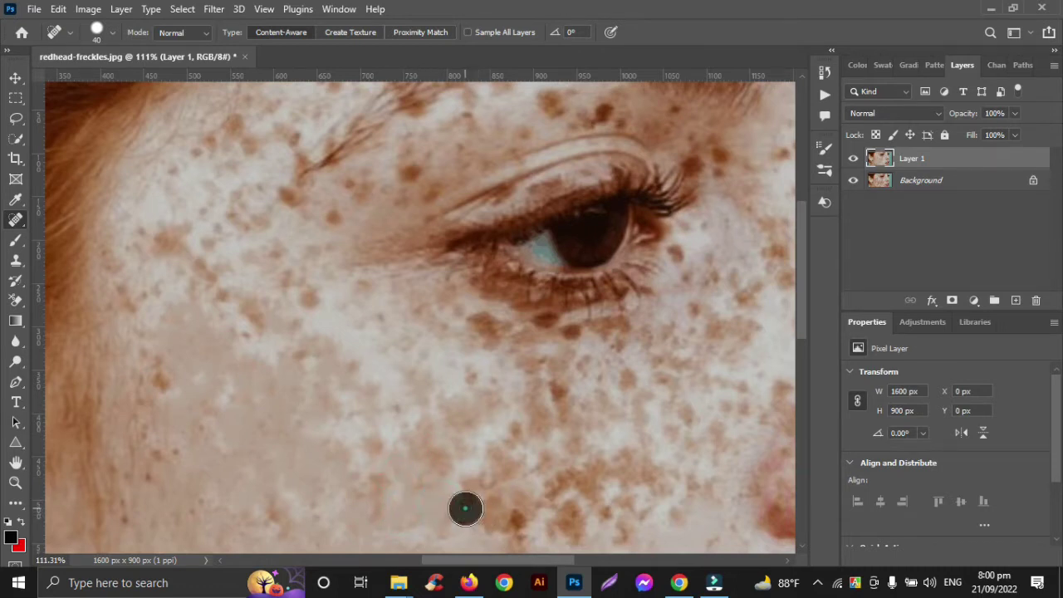
Step: Heal the scattered freckles on the lower cheek beneath the ear-side end of the main cheek cluster
{"action": "left_click", "coordinate": [514, 521]}
{"action": "scroll", "coordinate": [508, 511], "scroll_direction": "down", "scroll_amount": 3}
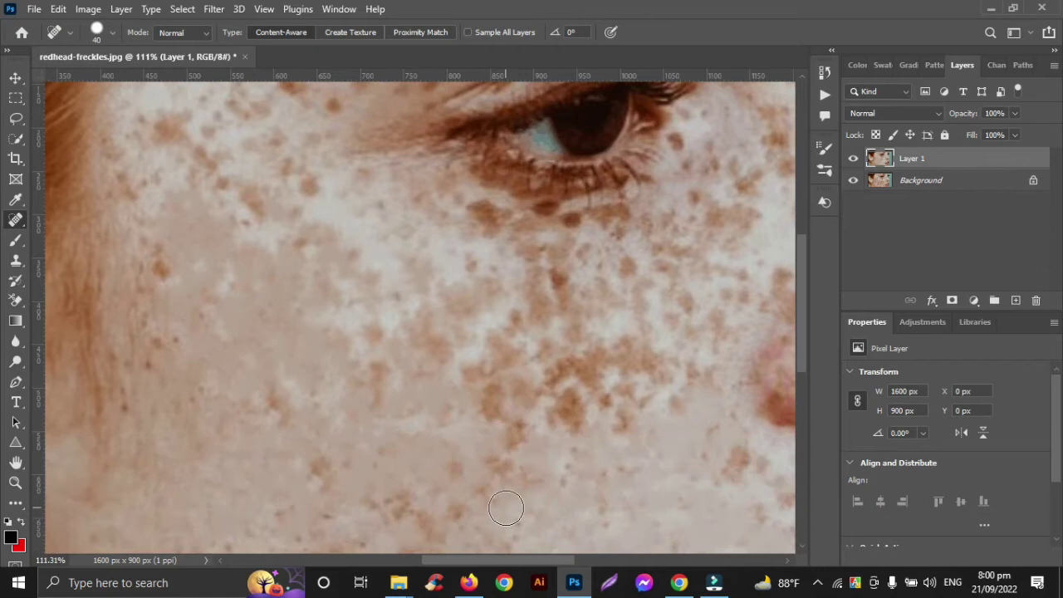
{"action": "left_click", "coordinate": [515, 443]}
{"action": "left_click", "coordinate": [497, 459]}
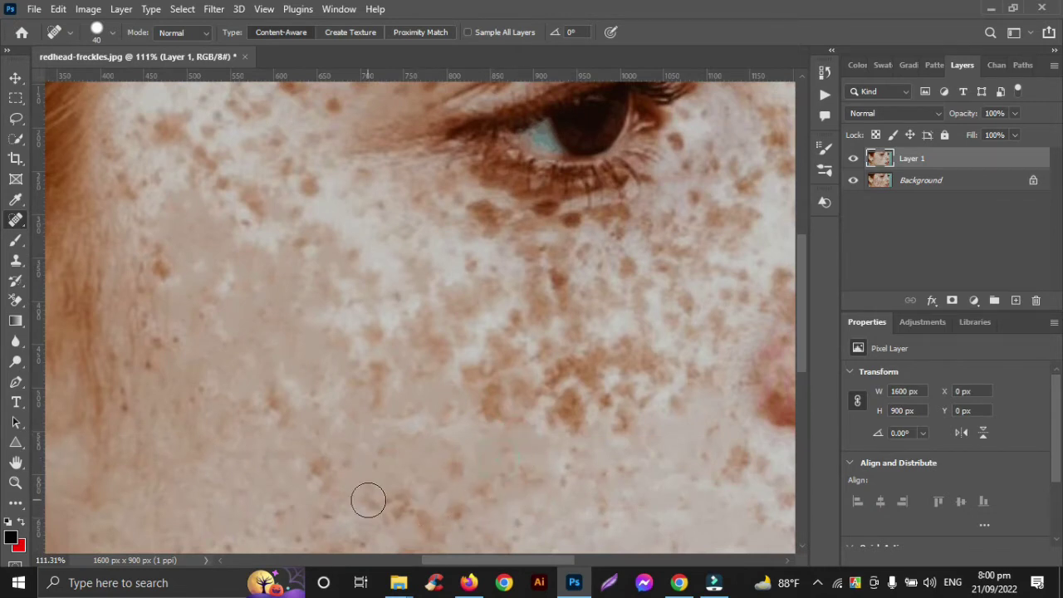
{"action": "left_click", "coordinate": [405, 508]}
{"action": "left_click", "coordinate": [457, 514]}
{"action": "left_click", "coordinate": [487, 484]}
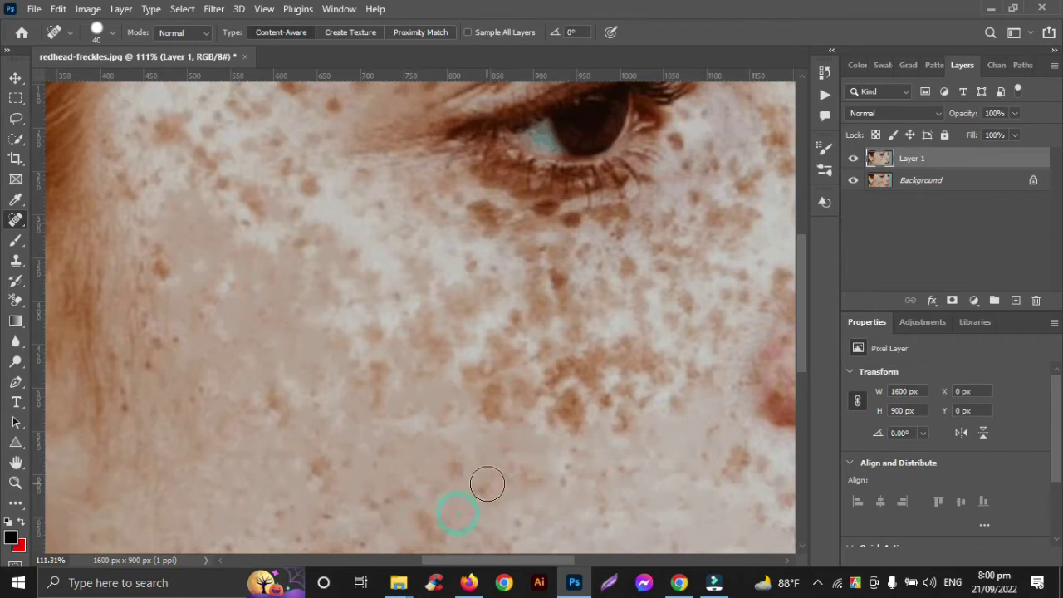
Step: Heal the brown patches at the ear-side edge of the main cheek cluster and along its upper dark band
{"action": "scroll", "coordinate": [486, 483], "scroll_direction": "up", "scroll_amount": 2}
{"action": "left_click", "coordinate": [486, 468]}
{"action": "left_click", "coordinate": [495, 456]}
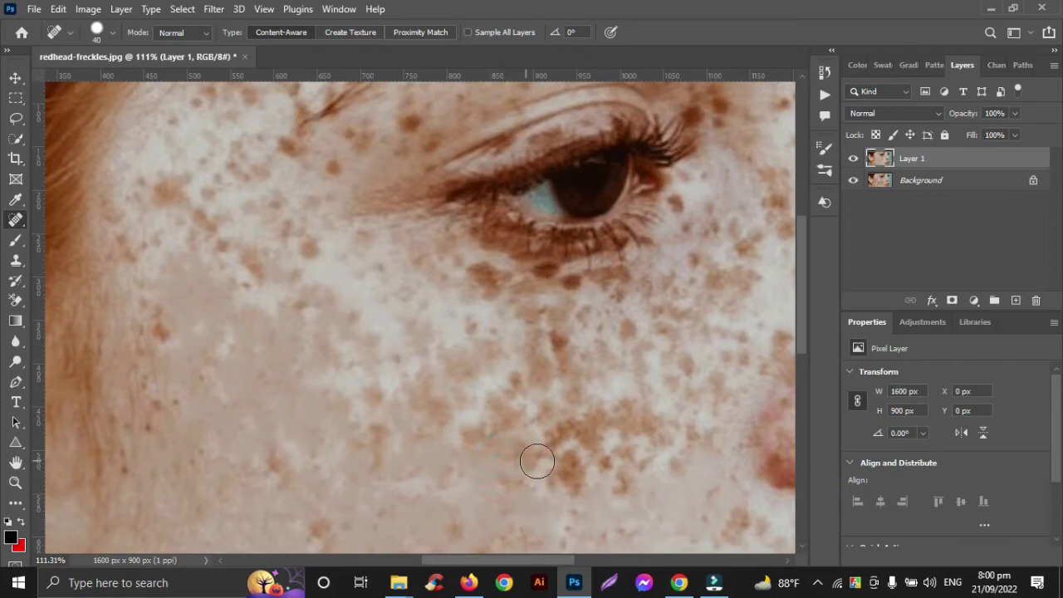
{"action": "left_click", "coordinate": [537, 461]}
{"action": "left_click", "coordinate": [557, 434]}
{"action": "left_click", "coordinate": [568, 427]}
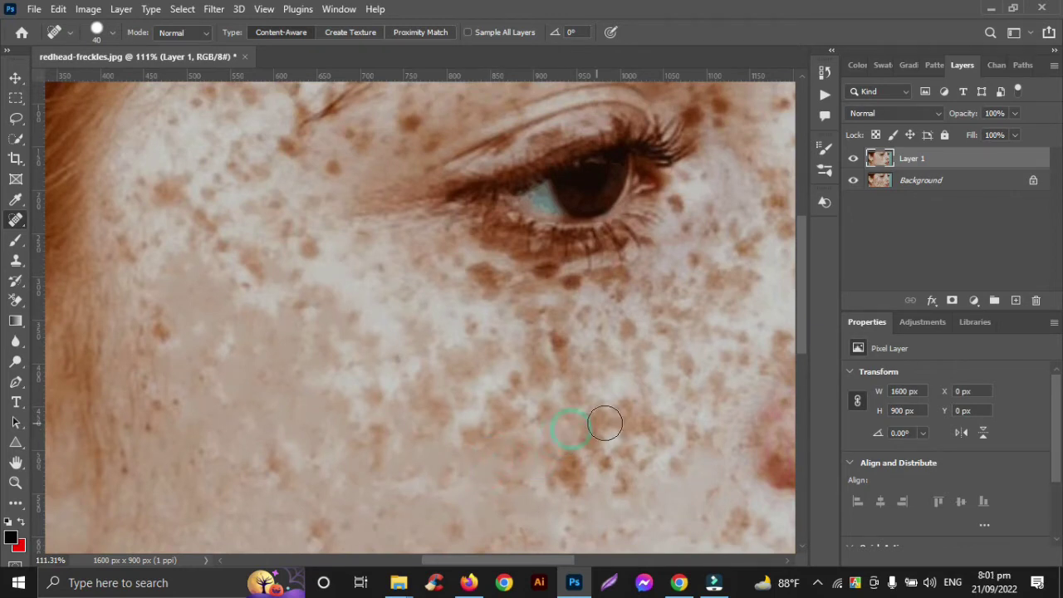
Step: Heal the dark patches in the middle of the main cheek cluster and the large brown spots along its lower edge
{"action": "left_click", "coordinate": [604, 423]}
{"action": "left_click", "coordinate": [588, 434]}
{"action": "left_click", "coordinate": [601, 450]}
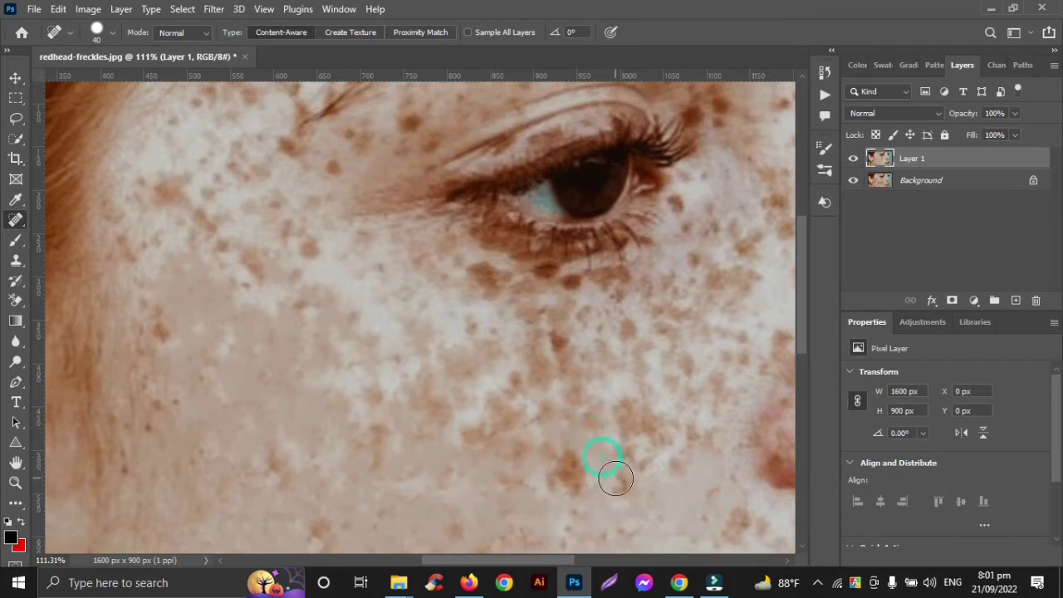
{"action": "left_click", "coordinate": [616, 479]}
{"action": "left_click", "coordinate": [570, 468]}
{"action": "left_click", "coordinate": [565, 490]}
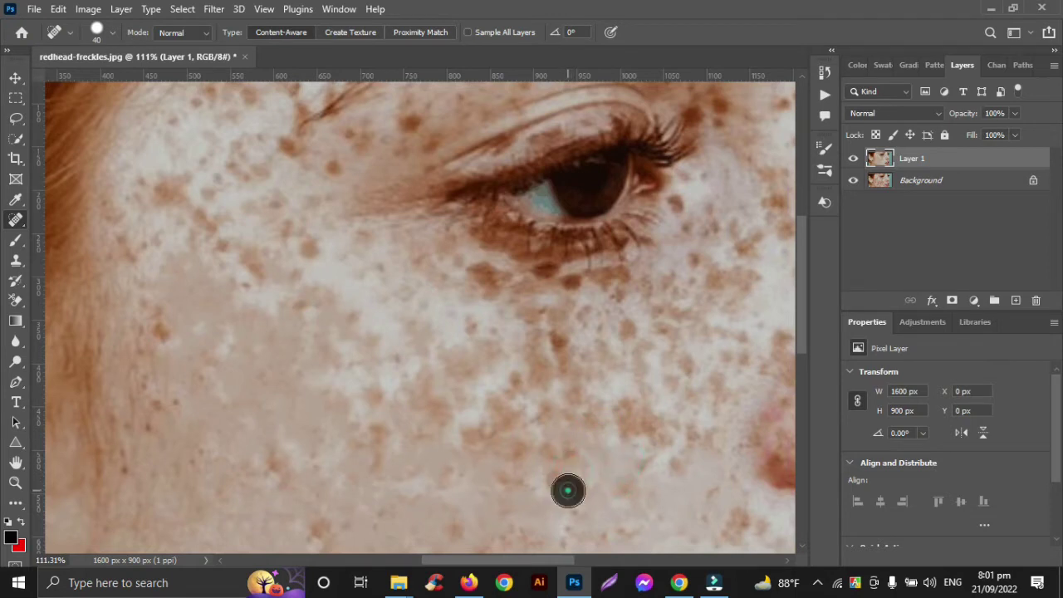
{"action": "left_click", "coordinate": [537, 478]}
Step: Heal the freckles at the nose-side end of the main cheek cluster
{"action": "left_click", "coordinate": [670, 465]}
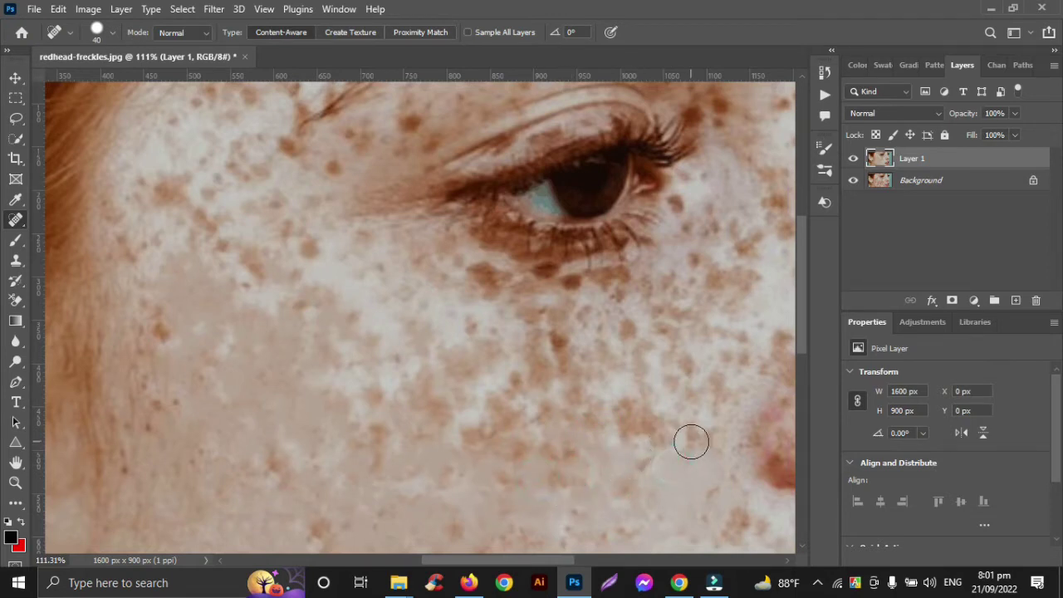
{"action": "left_click", "coordinate": [664, 441]}
{"action": "left_click", "coordinate": [653, 428]}
{"action": "left_click", "coordinate": [638, 391]}
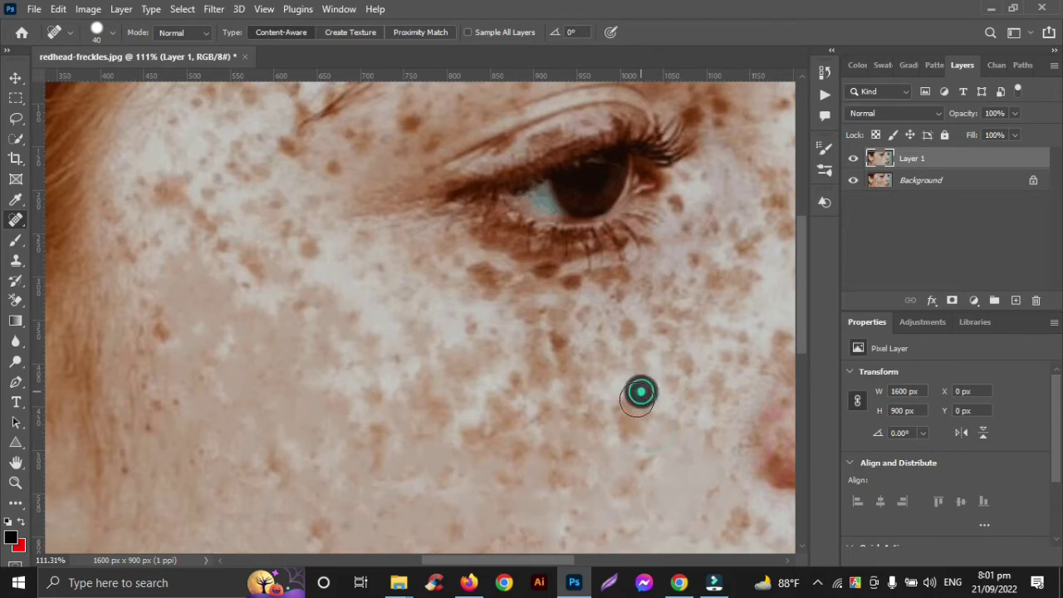
{"action": "left_click", "coordinate": [628, 419]}
Step: Heal the brown freckles on the upper outer cheek between the outer eye corner and the hairline
{"action": "scroll", "coordinate": [505, 455], "scroll_direction": "up", "scroll_amount": 2}
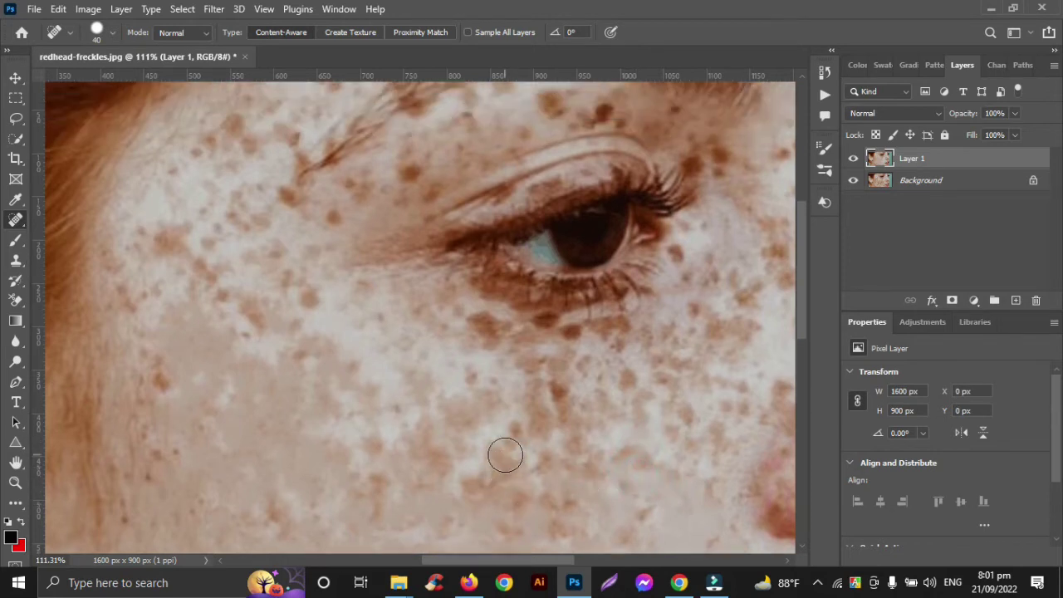
{"action": "left_click", "coordinate": [311, 302]}
{"action": "left_click", "coordinate": [299, 349]}
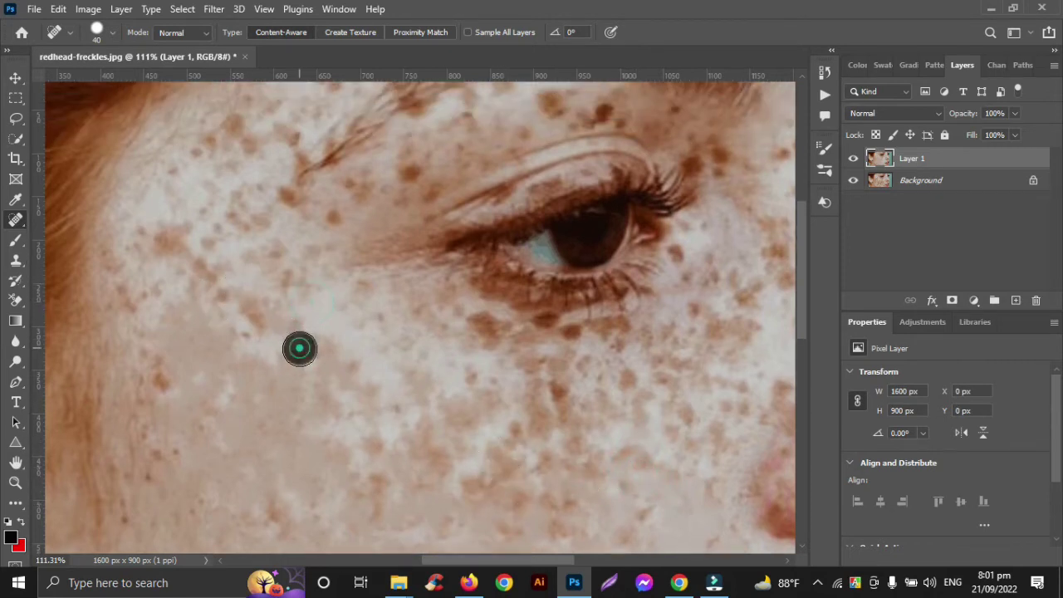
{"action": "left_click", "coordinate": [253, 317]}
{"action": "left_click", "coordinate": [220, 296]}
{"action": "left_click", "coordinate": [211, 277]}
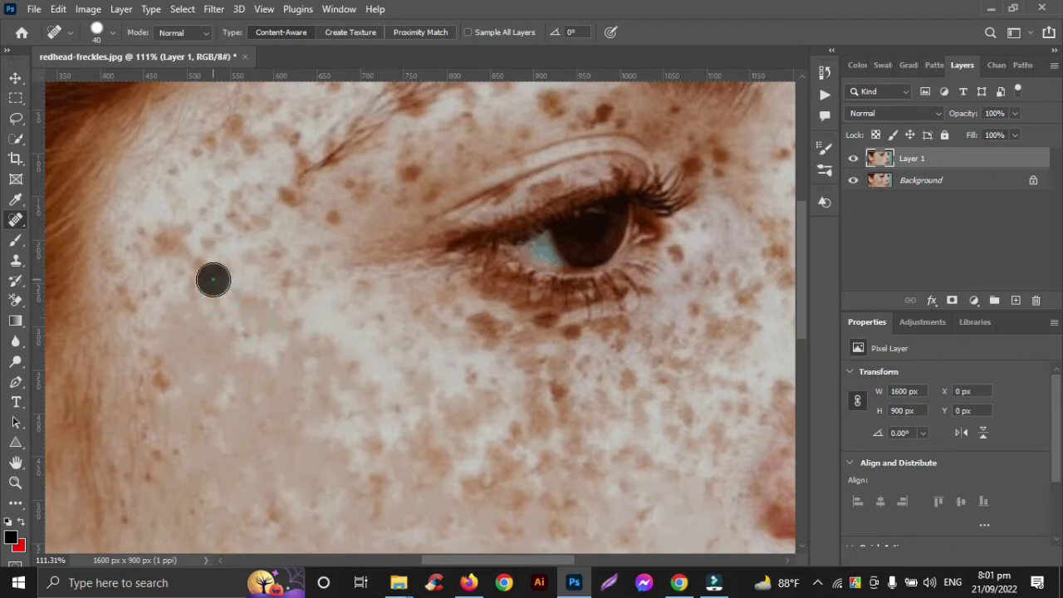
Step: Heal the large pale-brown freckle near the hairline at temple level and the spots around and below it
{"action": "left_click", "coordinate": [192, 264]}
{"action": "left_click", "coordinate": [170, 241]}
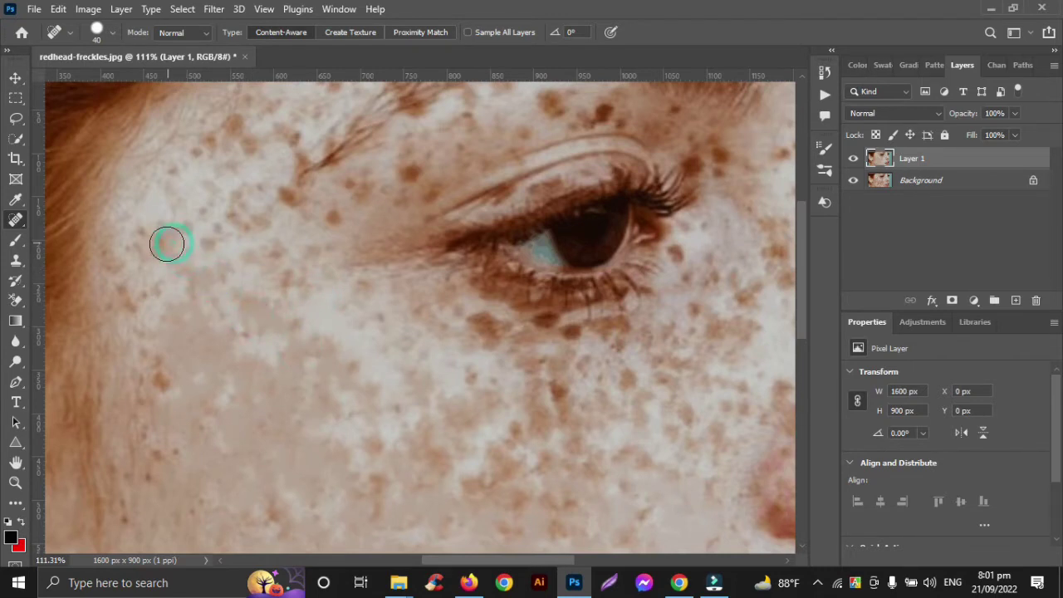
{"action": "left_click", "coordinate": [166, 243]}
{"action": "left_click", "coordinate": [158, 356]}
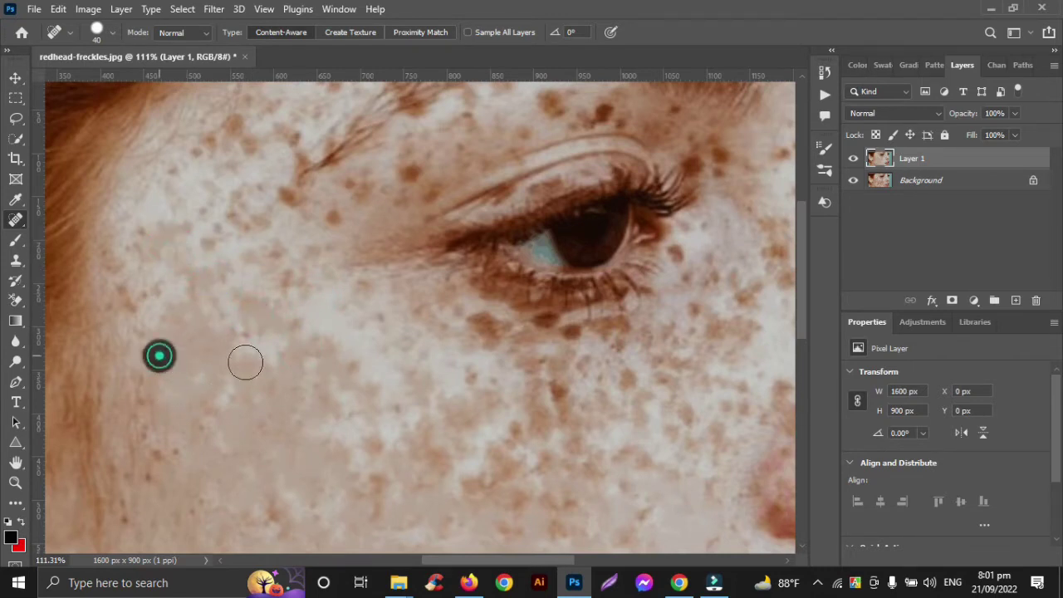
Step: Heal the freckles between the eyebrow tail and the outer end of the upper eyelid
{"action": "scroll", "coordinate": [302, 381], "scroll_direction": "up", "scroll_amount": 2}
{"action": "left_click", "coordinate": [327, 266]}
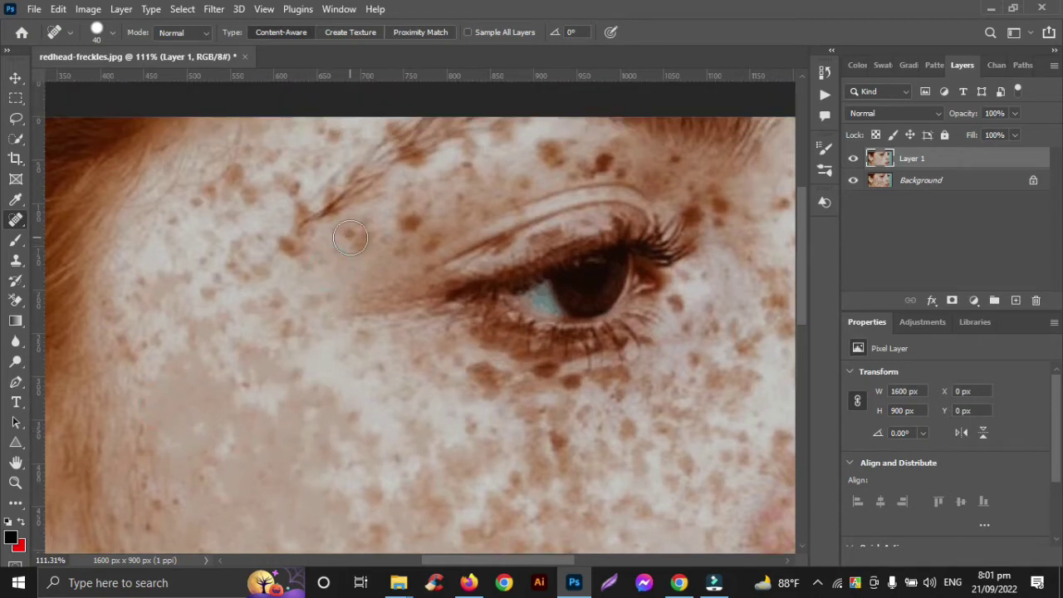
{"action": "left_click", "coordinate": [351, 235]}
{"action": "left_click", "coordinate": [411, 231]}
{"action": "left_click", "coordinate": [420, 242]}
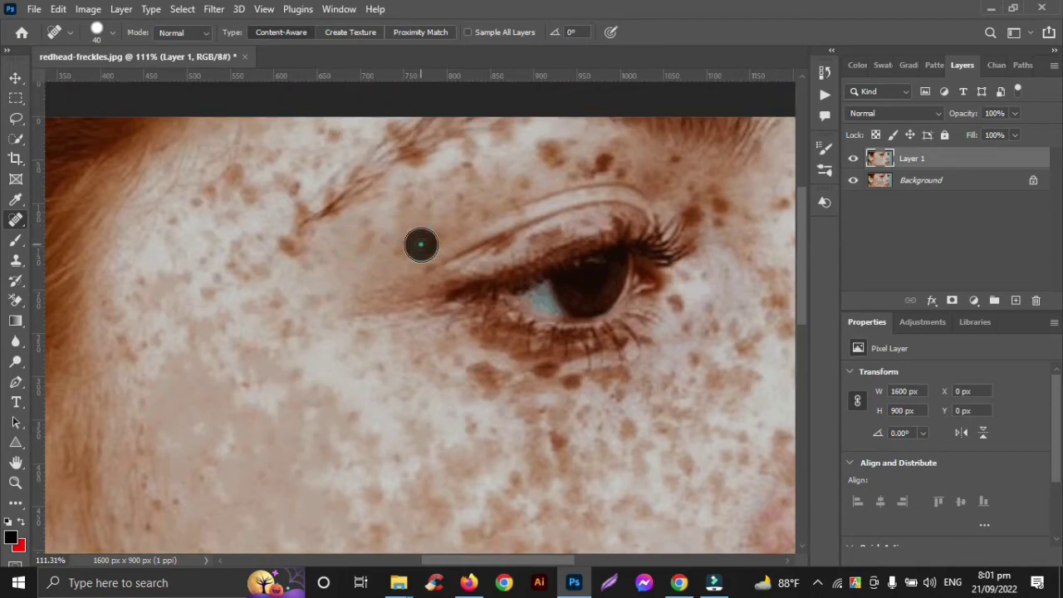
Step: Heal the dark spots between the eyebrow and the upper eyelid crease
{"action": "scroll", "coordinate": [440, 241], "scroll_direction": "up", "scroll_amount": 2}
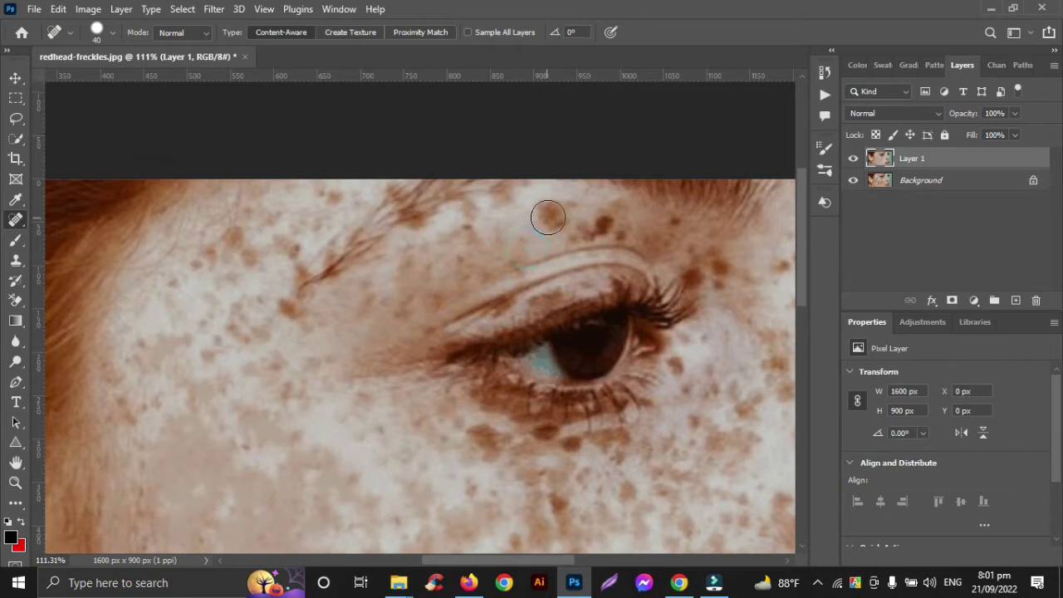
{"action": "left_click", "coordinate": [547, 213]}
{"action": "left_click", "coordinate": [594, 226]}
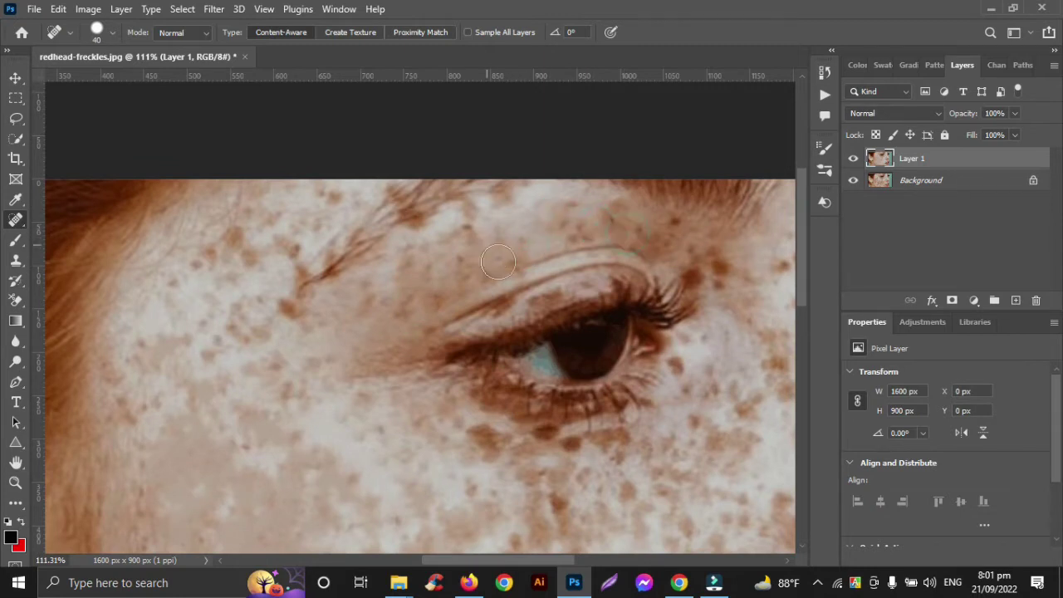
{"action": "scroll", "coordinate": [498, 264], "scroll_direction": "up", "scroll_amount": 2}
{"action": "left_click", "coordinate": [504, 262]}
Step: Heal the freckles on the temple beside and above the tail of the eyebrow
{"action": "left_click", "coordinate": [330, 263]}
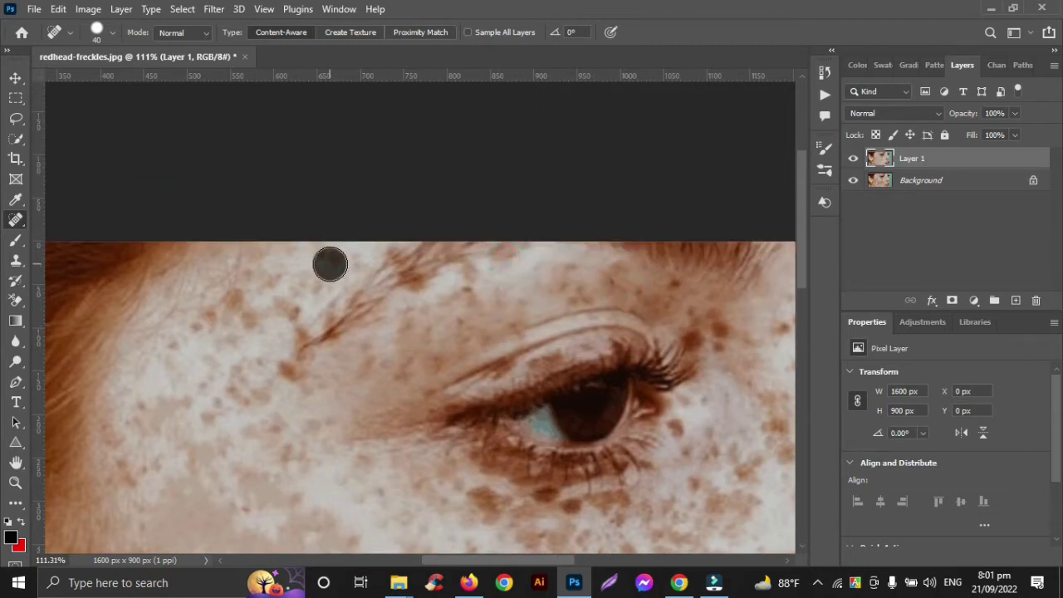
{"action": "left_click", "coordinate": [294, 301]}
{"action": "left_click", "coordinate": [293, 328]}
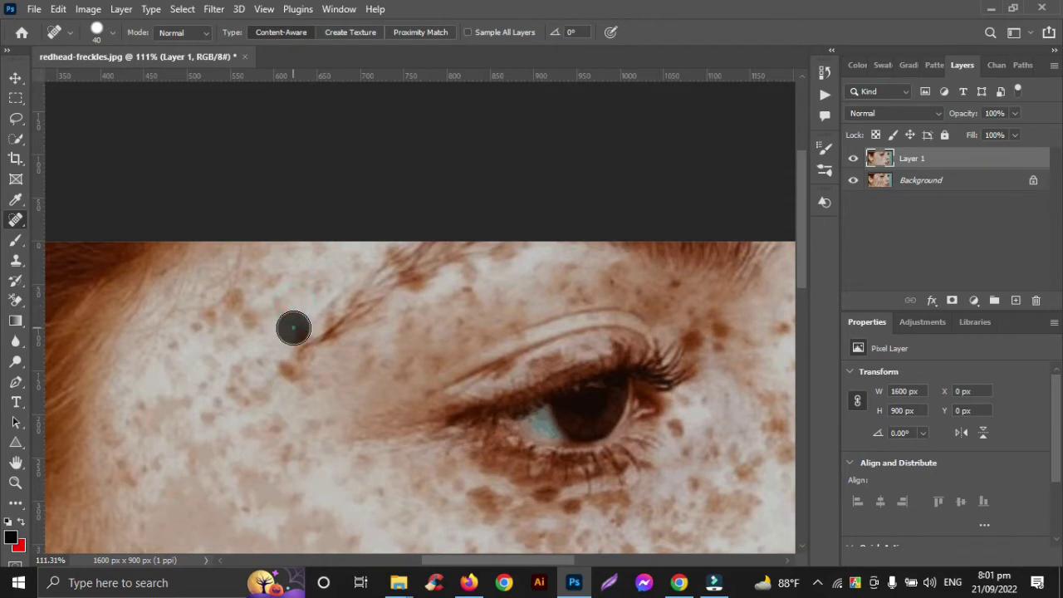
{"action": "left_click", "coordinate": [237, 302]}
{"action": "left_click", "coordinate": [252, 317]}
{"action": "left_click", "coordinate": [208, 317]}
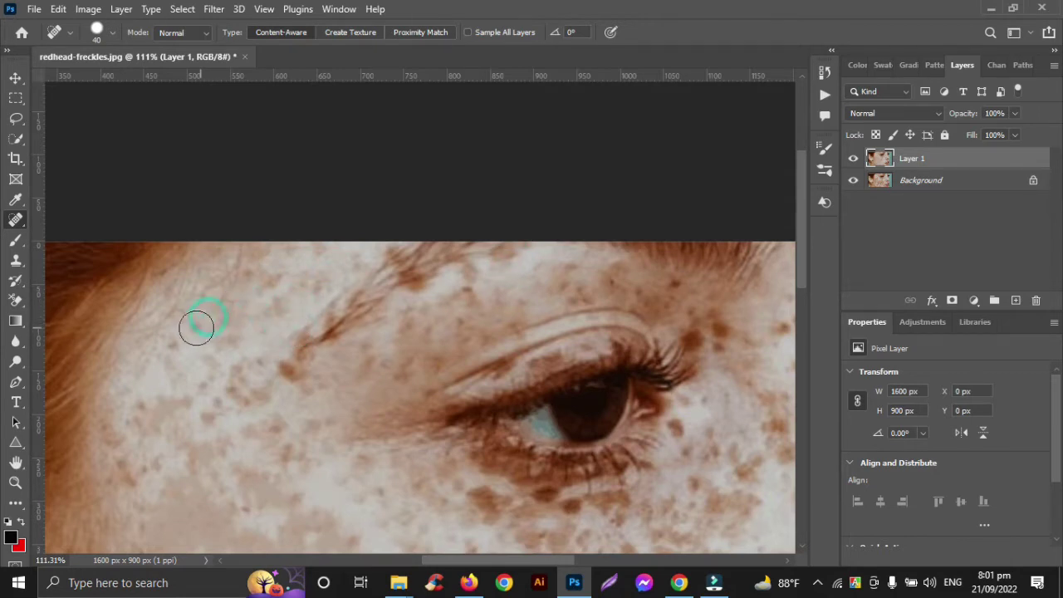
Step: Heal the temple freckles closer to the hairline and the dark spot just below the eyebrow tail
{"action": "left_click", "coordinate": [196, 328]}
{"action": "left_click", "coordinate": [178, 346]}
{"action": "left_click", "coordinate": [211, 415]}
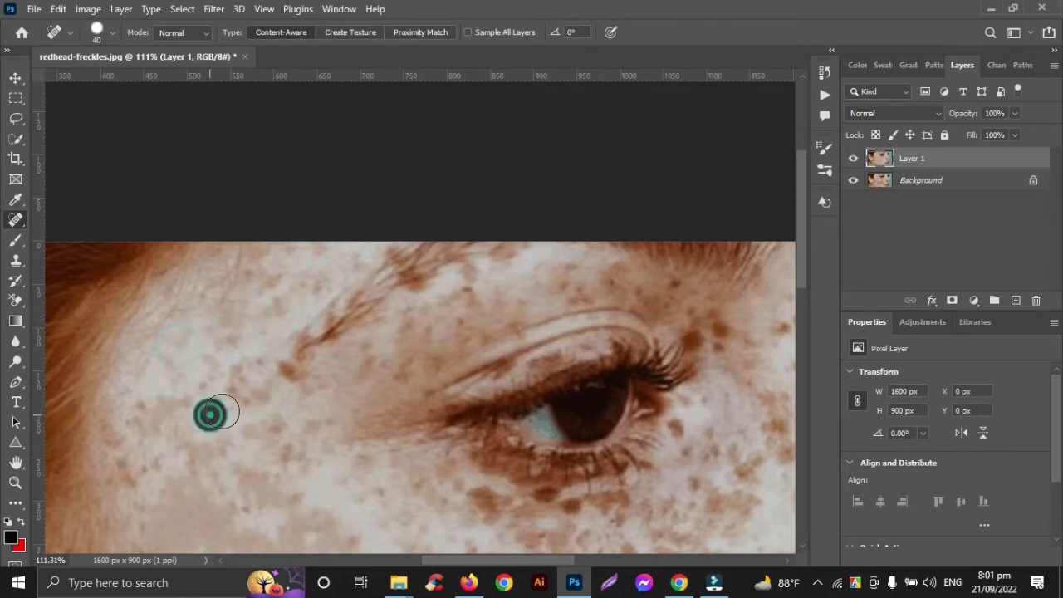
{"action": "left_click", "coordinate": [280, 375]}
Step: Heal the row of dark spots directly beneath the lower lashes, reducing the brush size to 30
{"action": "scroll", "coordinate": [343, 459], "scroll_direction": "down", "scroll_amount": 4}
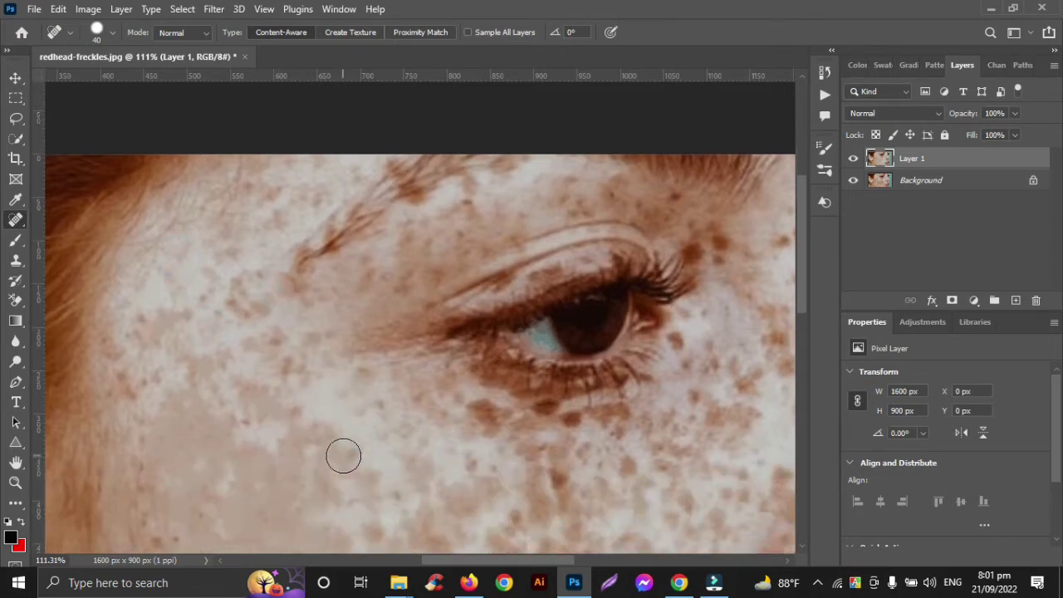
{"action": "scroll", "coordinate": [344, 446], "scroll_direction": "right", "scroll_amount": 3}
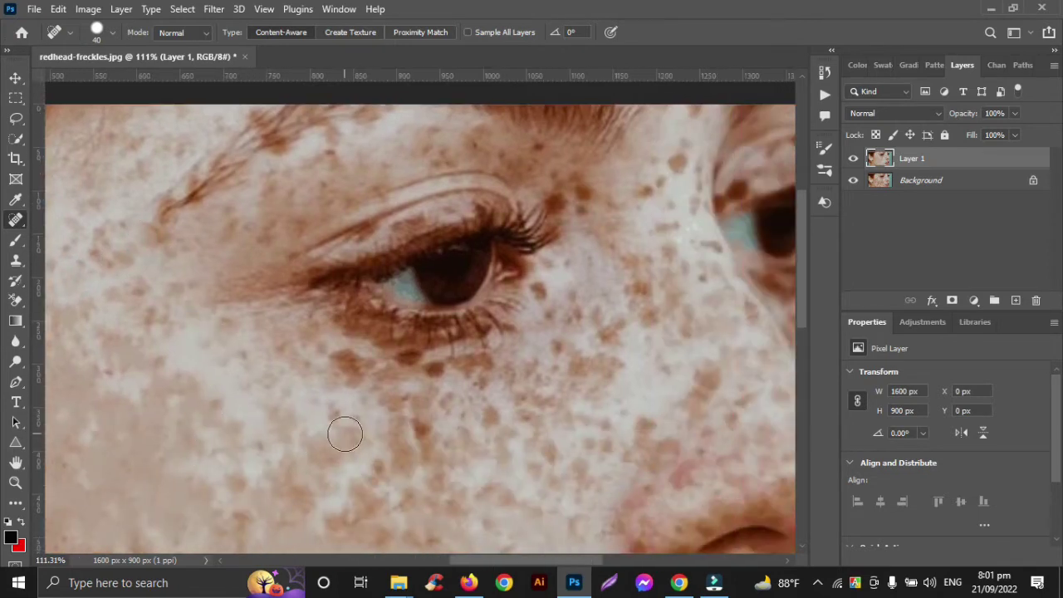
{"action": "left_click", "coordinate": [370, 376]}
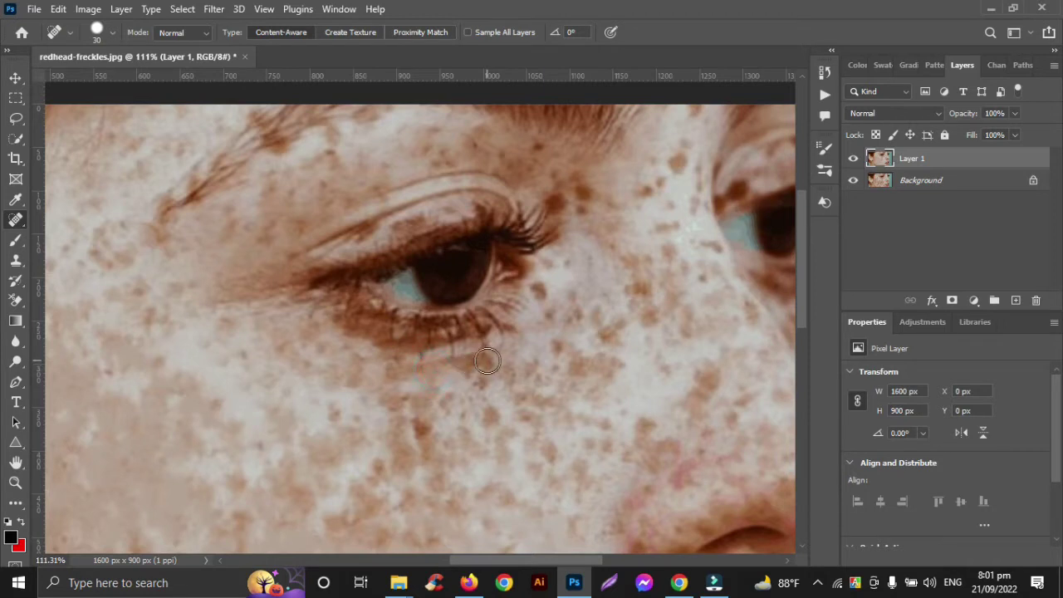
{"action": "left_click", "coordinate": [472, 364]}
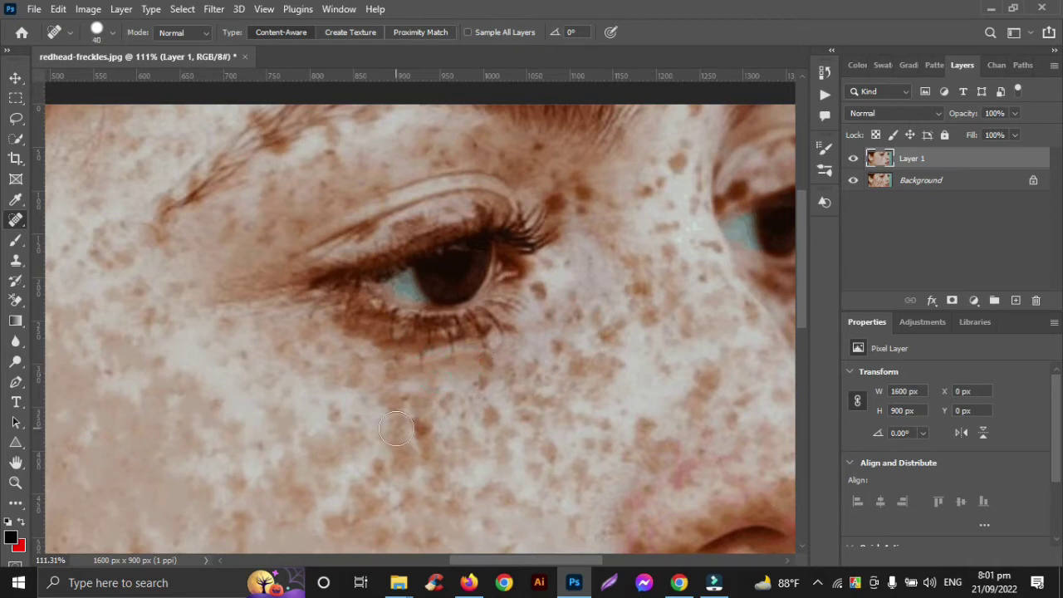
Step: Heal the dark freckles on the cheek below the eye with the brush size at 40
{"action": "left_click", "coordinate": [425, 427]}
{"action": "left_click", "coordinate": [491, 362]}
{"action": "left_click", "coordinate": [482, 387]}
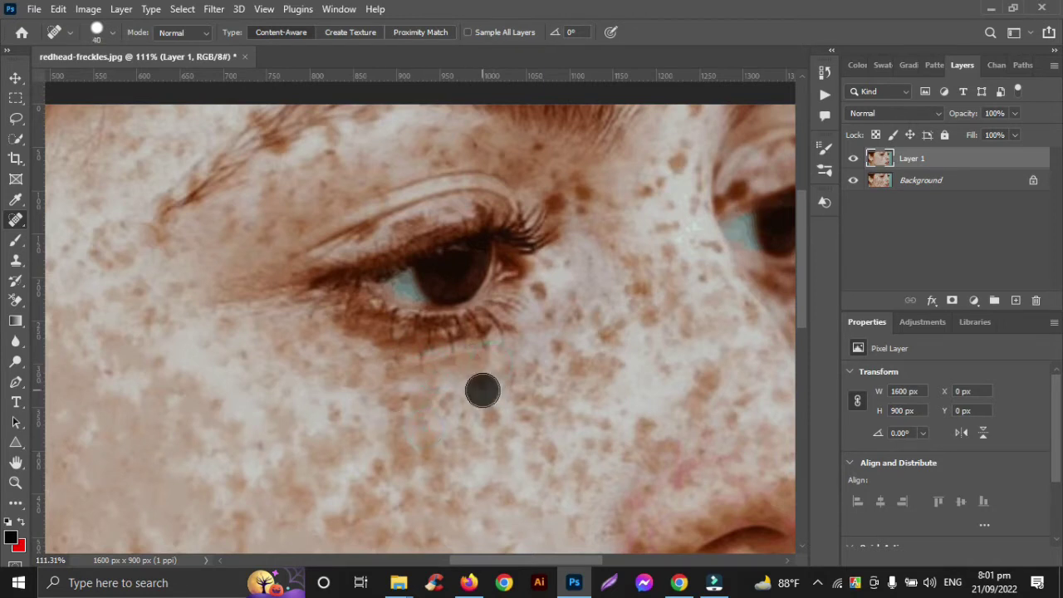
{"action": "left_click", "coordinate": [490, 407]}
{"action": "left_click", "coordinate": [500, 437]}
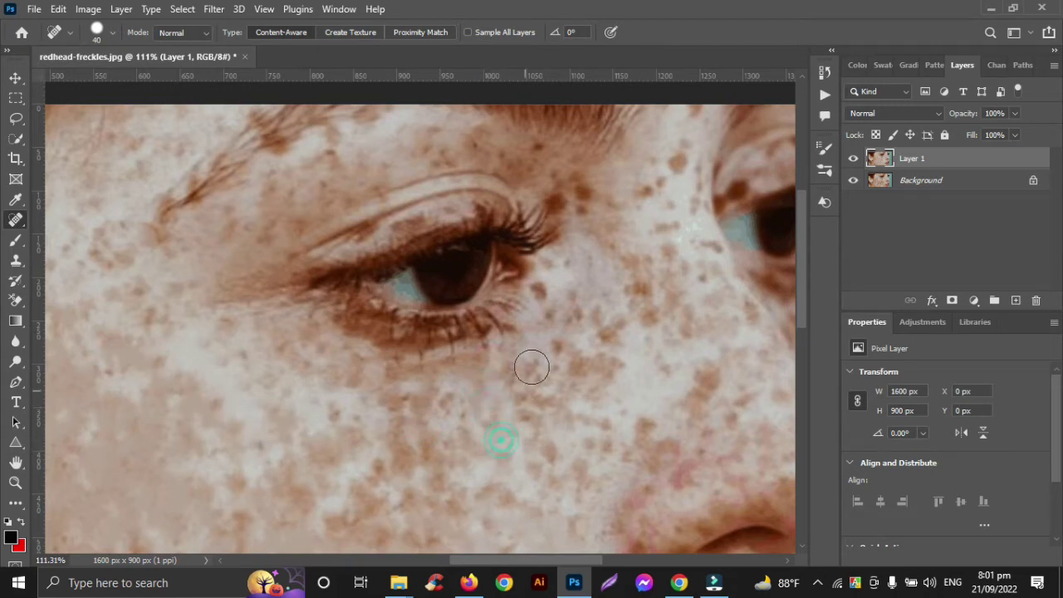
Step: Heal the dark freckles beside the inner corner of the eye
{"action": "left_click", "coordinate": [541, 300]}
{"action": "left_click", "coordinate": [560, 263]}
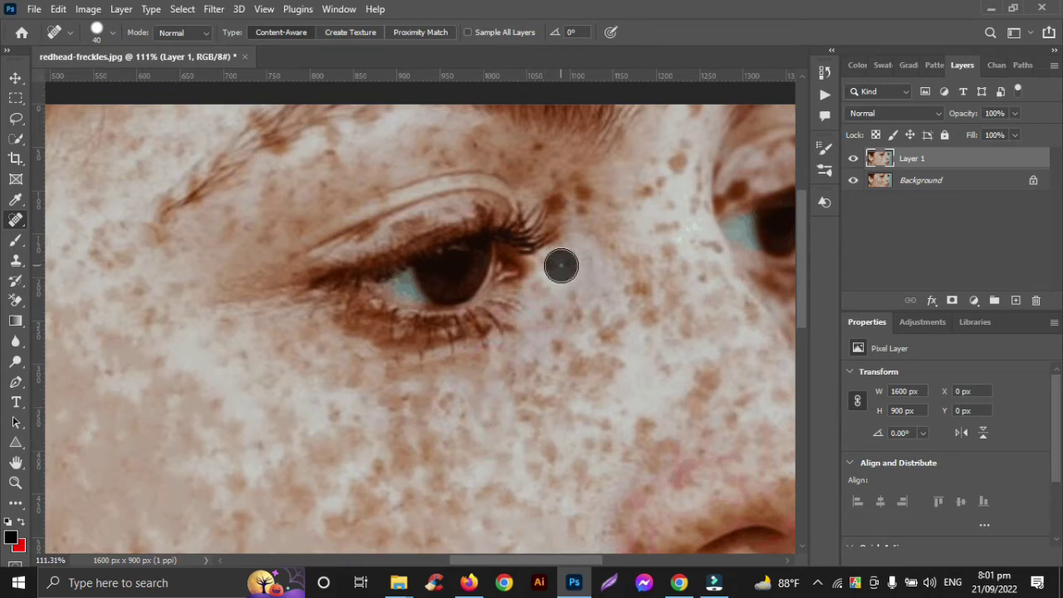
{"action": "left_click", "coordinate": [550, 287]}
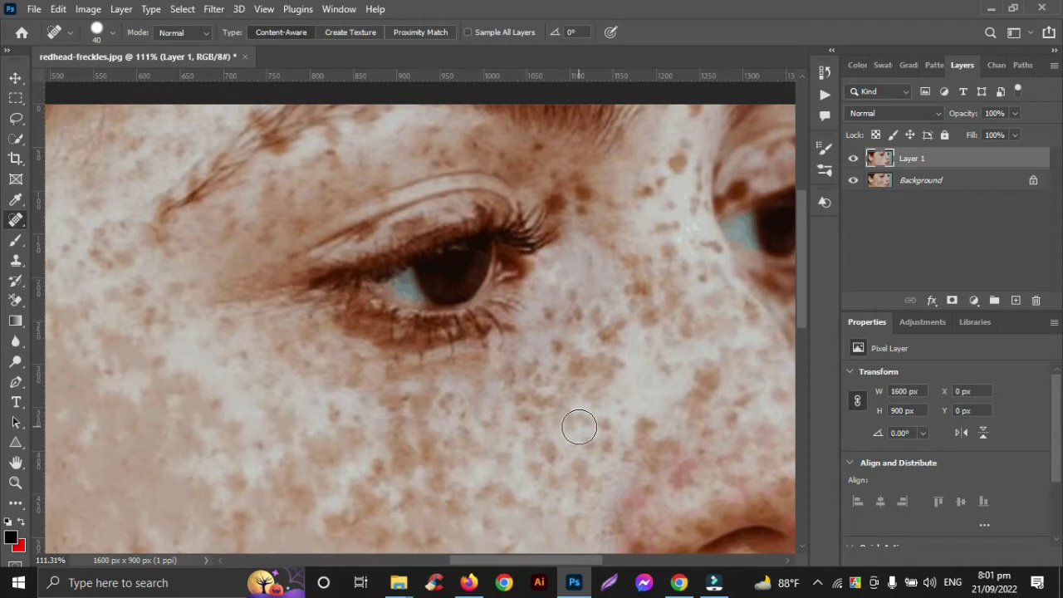
Step: Heal the freckles between the inner eye corner and the side of the nose with the brush size at 35
{"action": "left_click", "coordinate": [552, 315]}
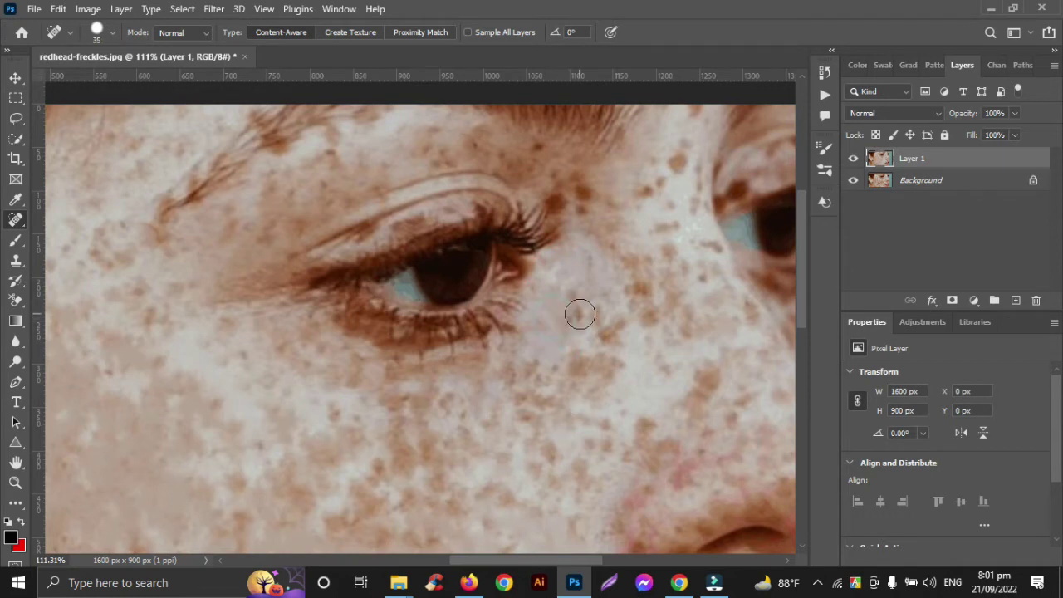
{"action": "left_click", "coordinate": [572, 298]}
{"action": "left_click", "coordinate": [602, 331]}
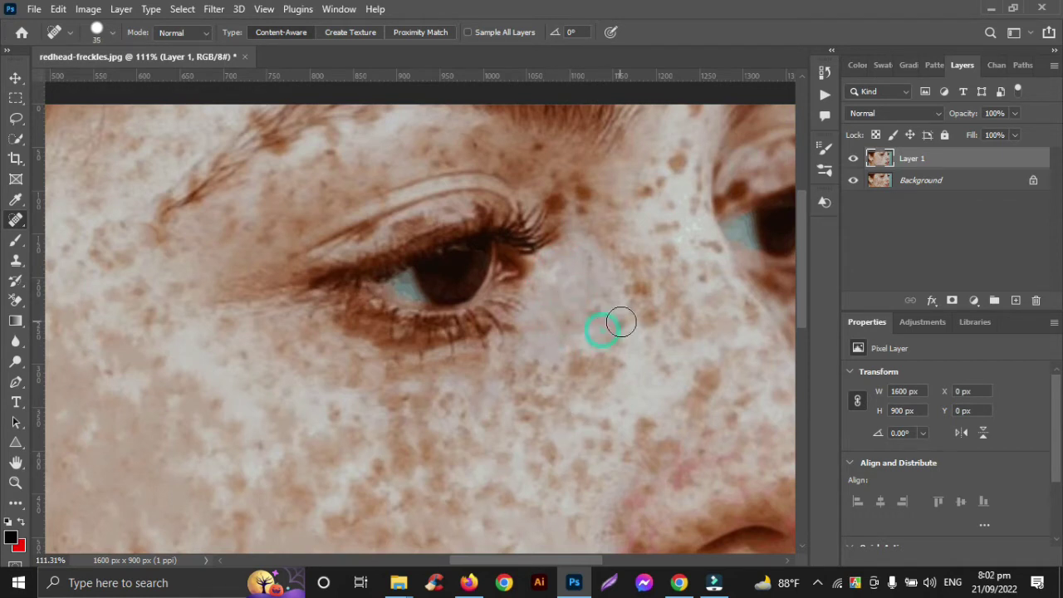
{"action": "left_click", "coordinate": [621, 325]}
{"action": "left_click", "coordinate": [645, 308]}
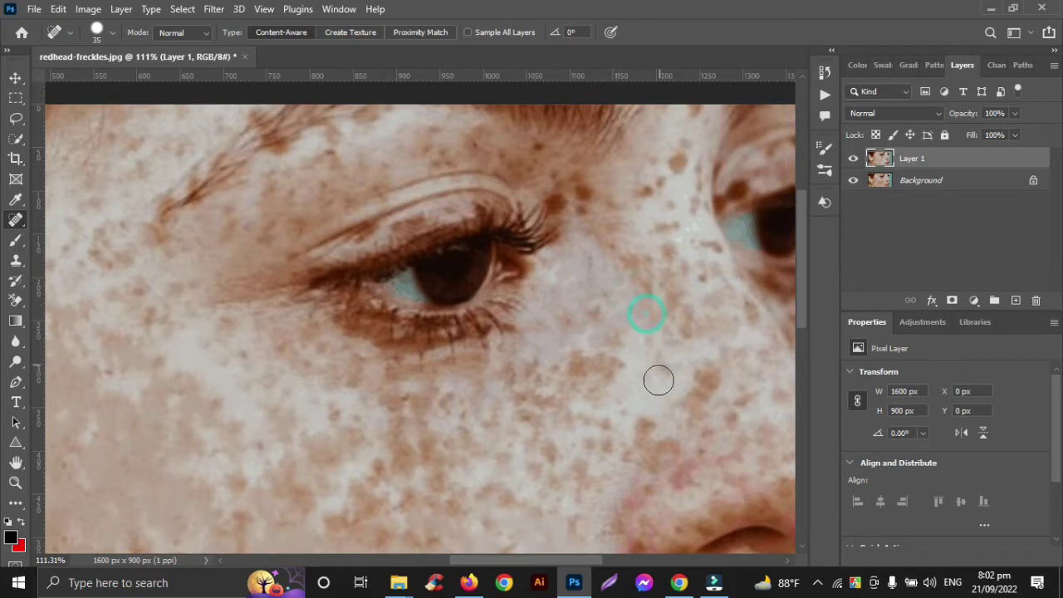
Step: Heal the brown patch on the cheek below the inner eye corner and the freckles just above the nostril
{"action": "left_click_drag", "start_coordinate": [624, 364], "coordinate": [587, 365]}
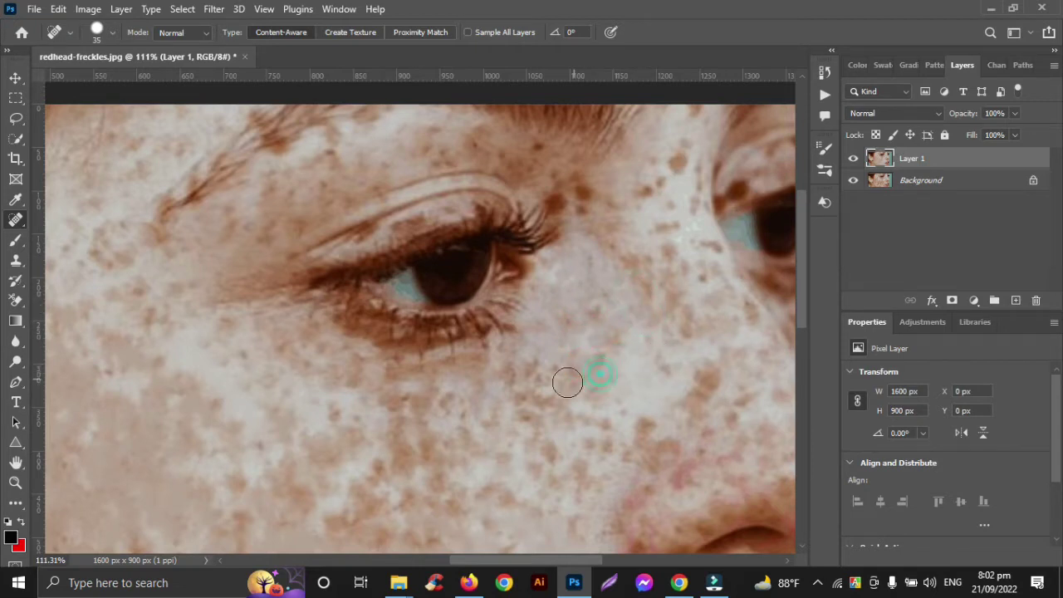
{"action": "left_click", "coordinate": [564, 384]}
{"action": "left_click", "coordinate": [544, 402]}
{"action": "left_click", "coordinate": [640, 424]}
{"action": "left_click", "coordinate": [671, 442]}
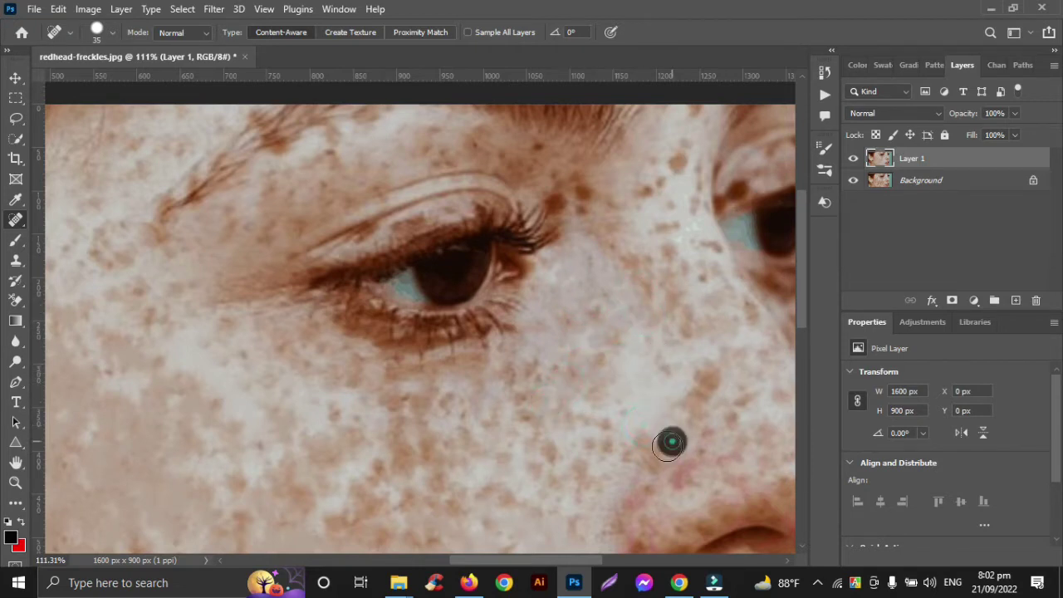
Step: Heal the freckles beside the nose and the brown patches on the middle of the cheek, enlarging the brush to 60
{"action": "left_click", "coordinate": [637, 450]}
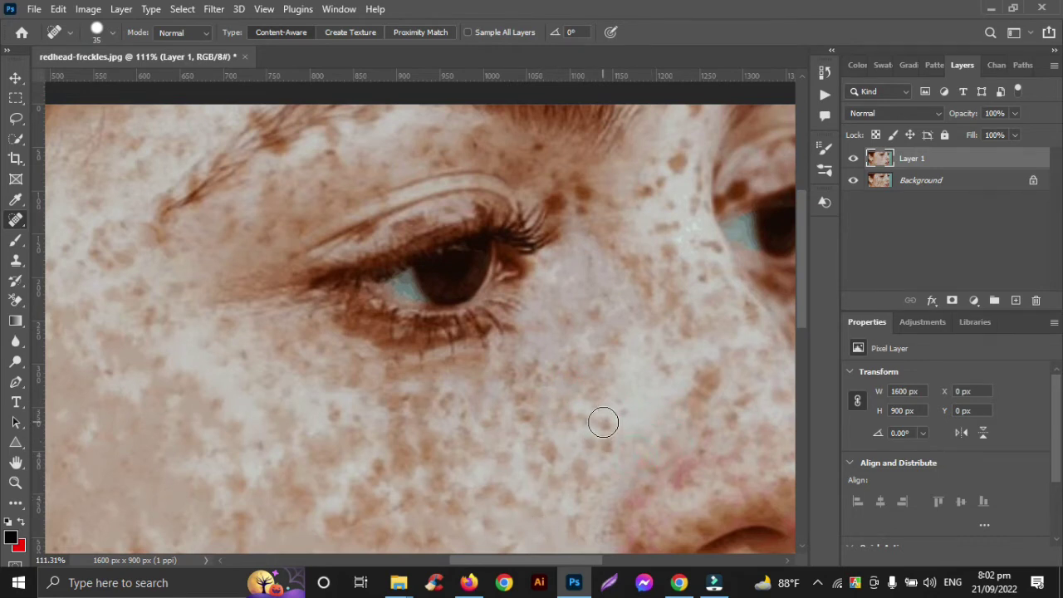
{"action": "scroll", "coordinate": [603, 422], "scroll_direction": "down", "scroll_amount": 5}
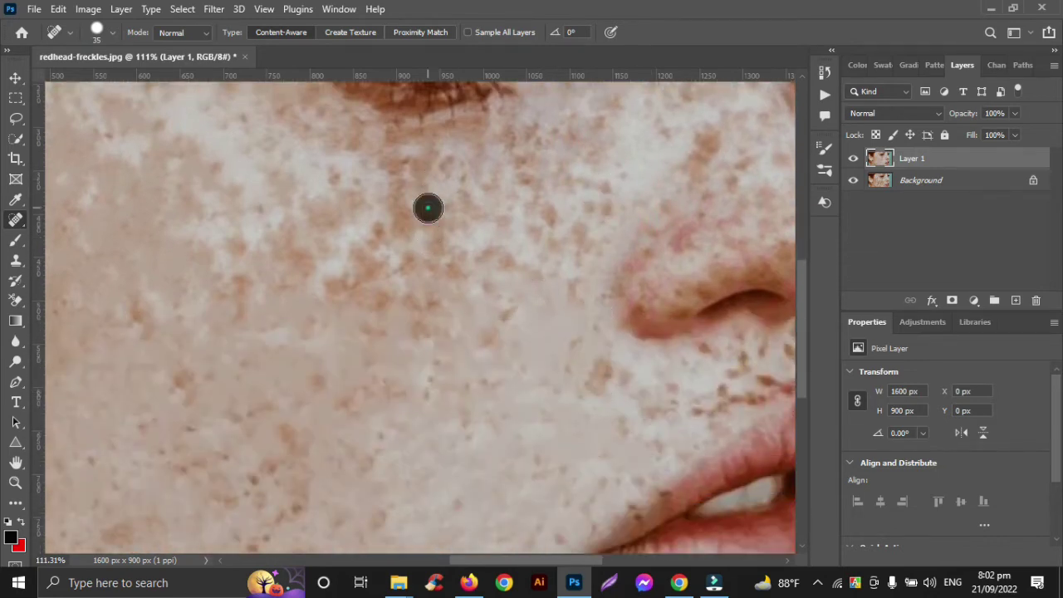
{"action": "left_click", "coordinate": [428, 208]}
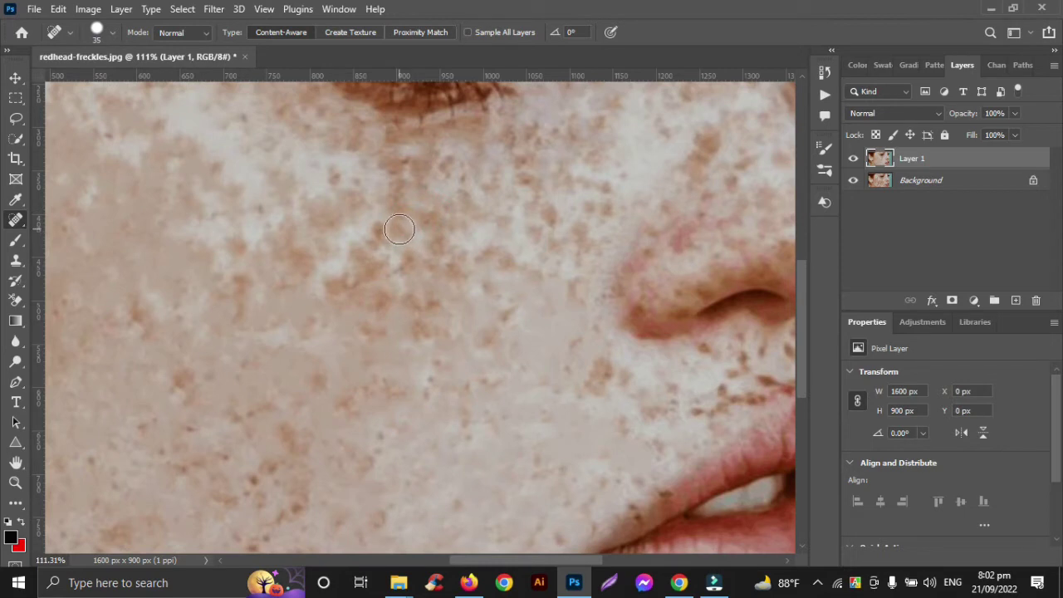
{"action": "left_click", "coordinate": [400, 229]}
{"action": "left_click", "coordinate": [368, 266]}
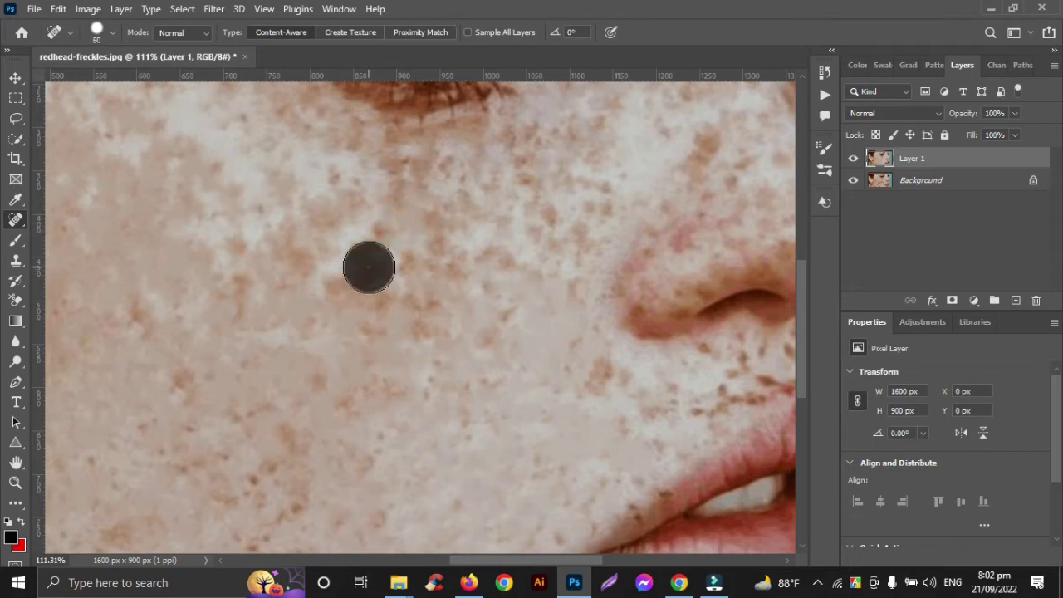
{"action": "left_click", "coordinate": [332, 290]}
{"action": "left_click", "coordinate": [424, 304]}
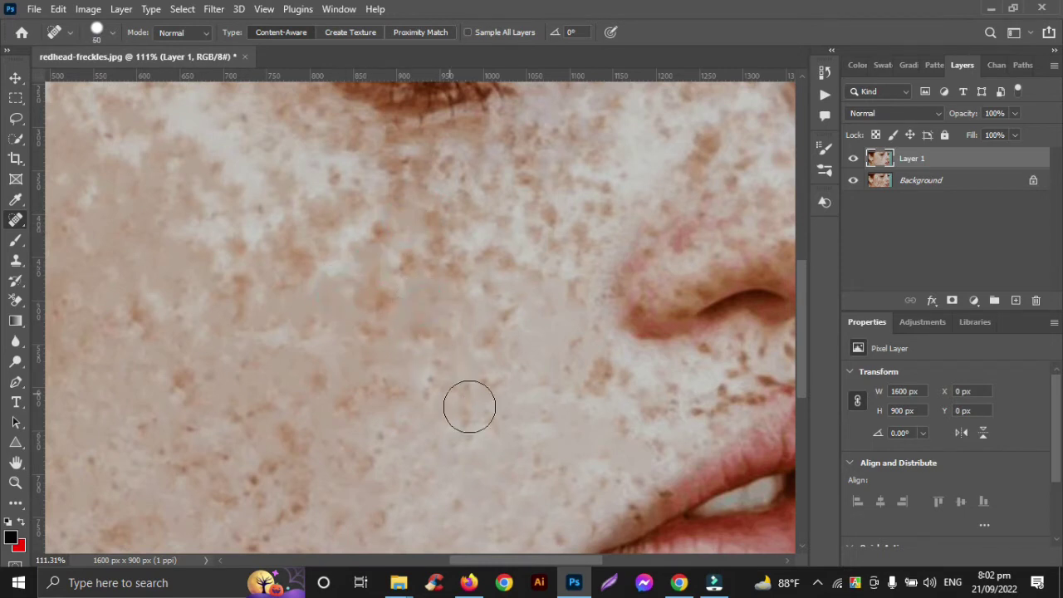
{"action": "left_click", "coordinate": [605, 379]}
Step: Heal the brown patch on the side of the nose above the nostril with the brush size at 45
{"action": "scroll", "coordinate": [570, 427], "scroll_direction": "down", "scroll_amount": 5}
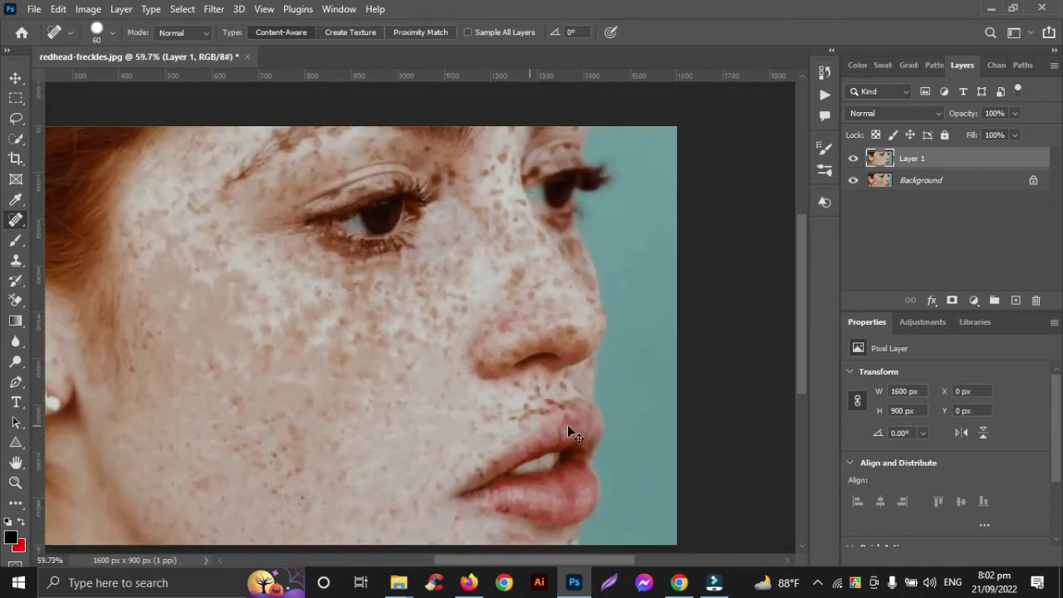
{"action": "scroll", "coordinate": [568, 426], "scroll_direction": "up", "scroll_amount": 3}
{"action": "scroll", "coordinate": [568, 424], "scroll_direction": "up", "scroll_amount": 3}
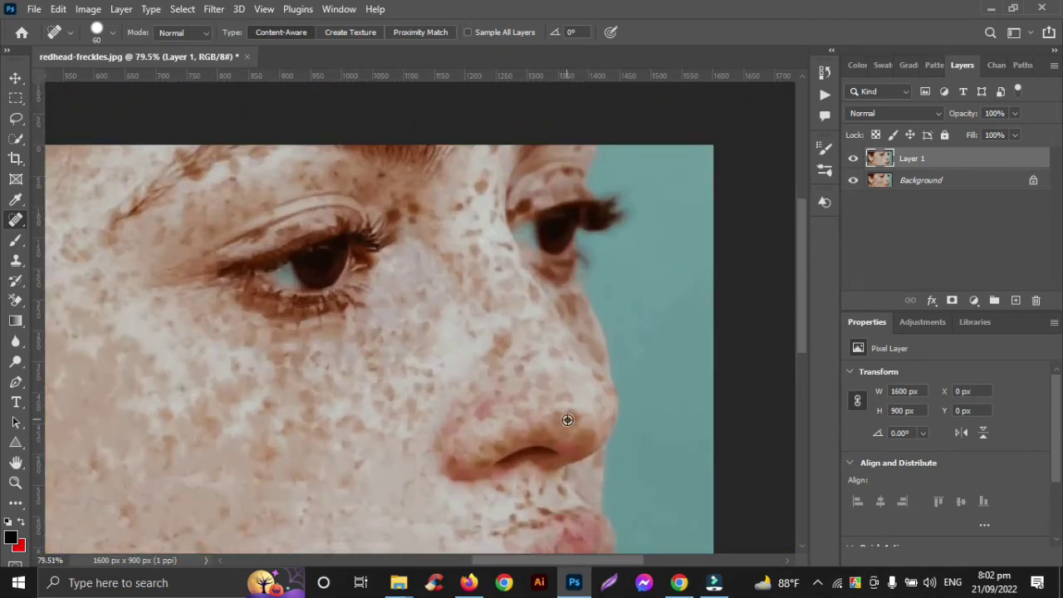
{"action": "left_click", "coordinate": [469, 406]}
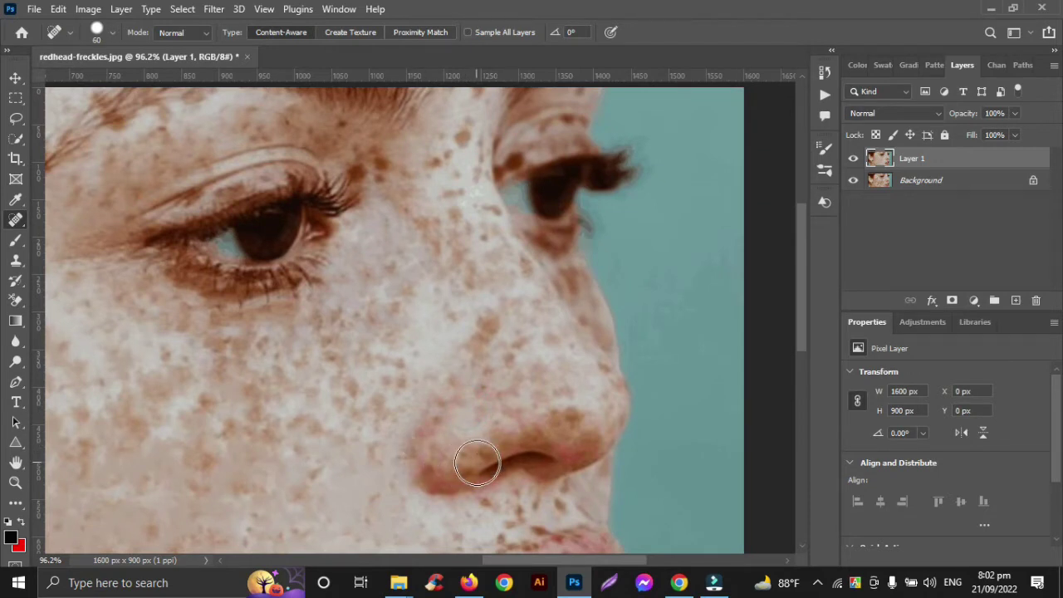
{"action": "left_click", "coordinate": [486, 335]}
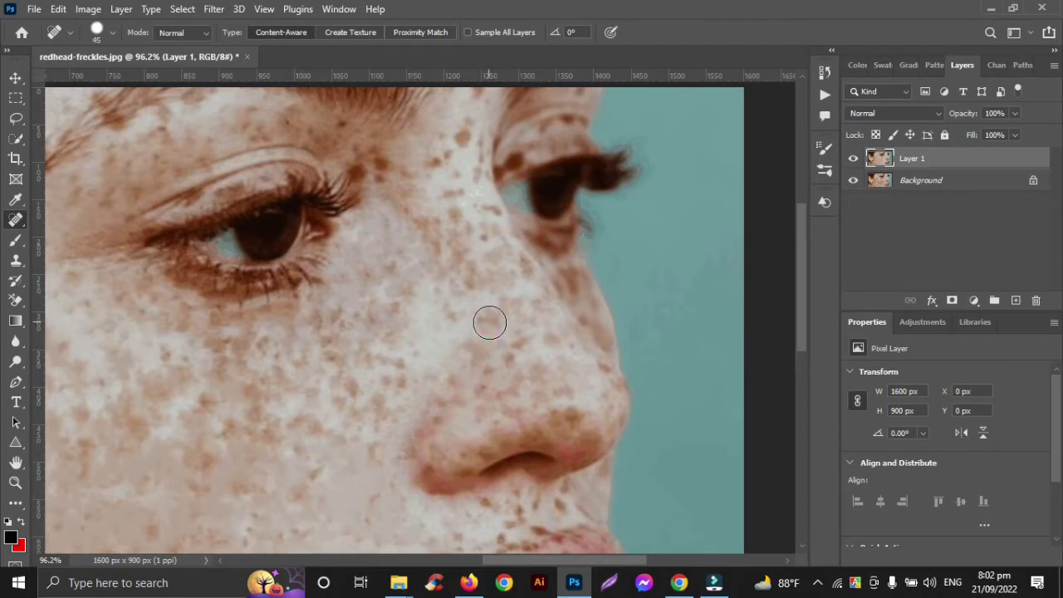
{"action": "left_click", "coordinate": [489, 322]}
Step: Heal the freckles along the nose bridge between the eyes and at the nose tip, reducing the brush size to 40 and 30
{"action": "left_click", "coordinate": [458, 192]}
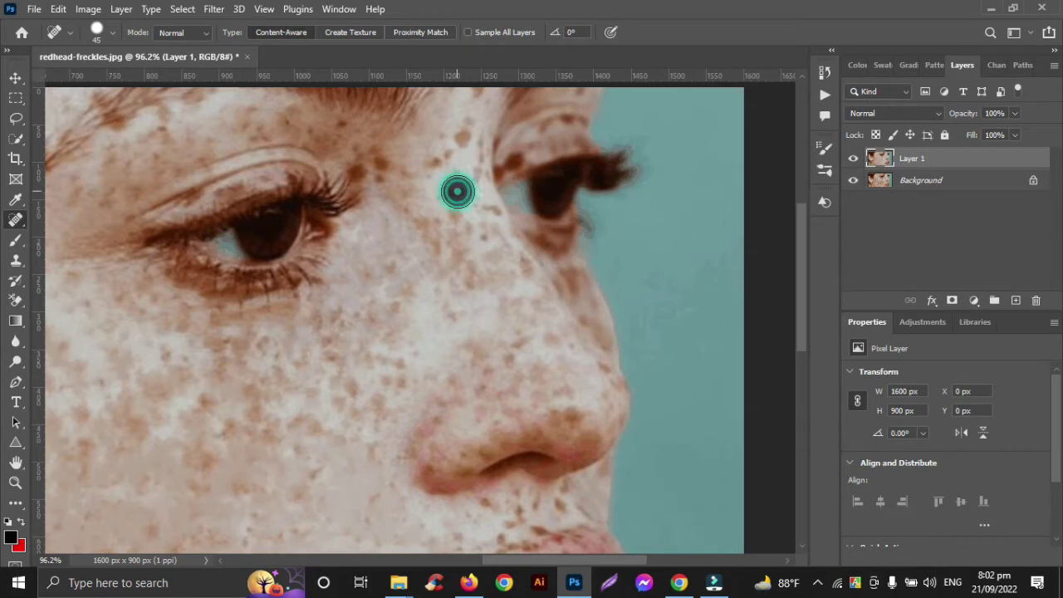
{"action": "left_click", "coordinate": [431, 160]}
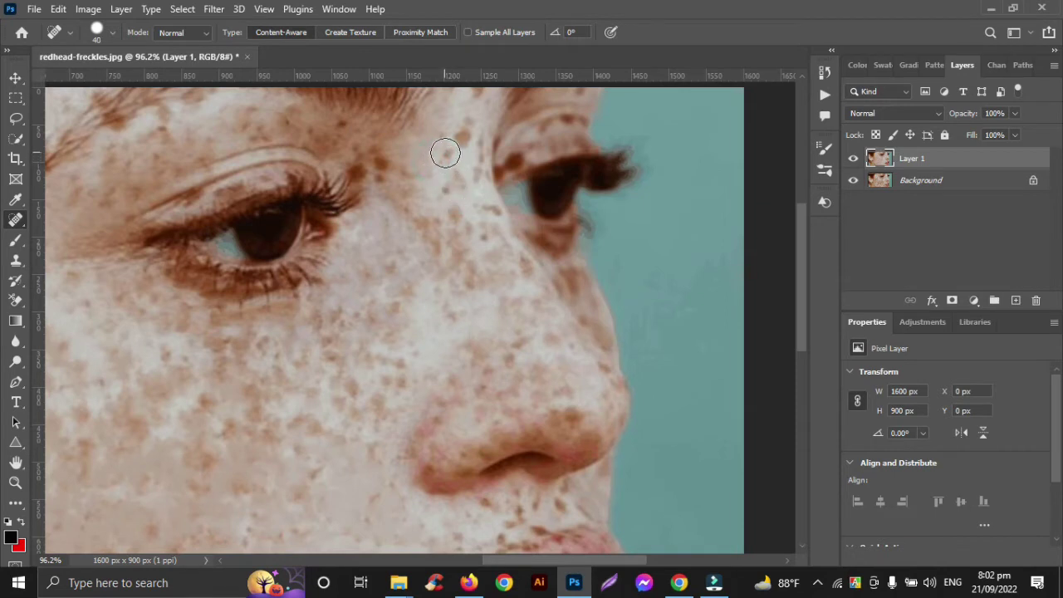
{"action": "left_click", "coordinate": [460, 138]}
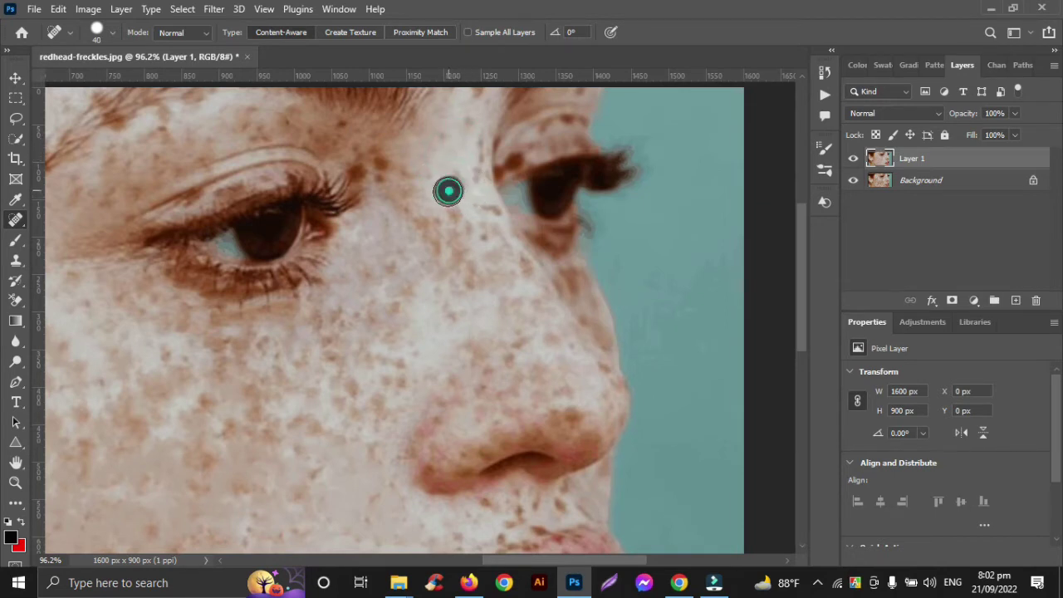
{"action": "left_click", "coordinate": [489, 209]}
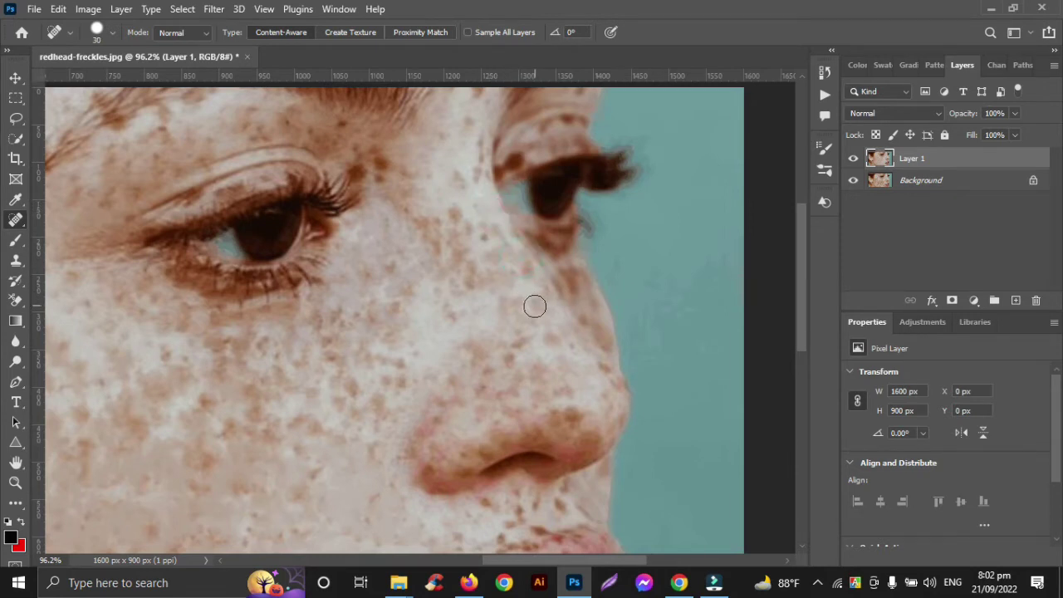
{"action": "left_click", "coordinate": [576, 414]}
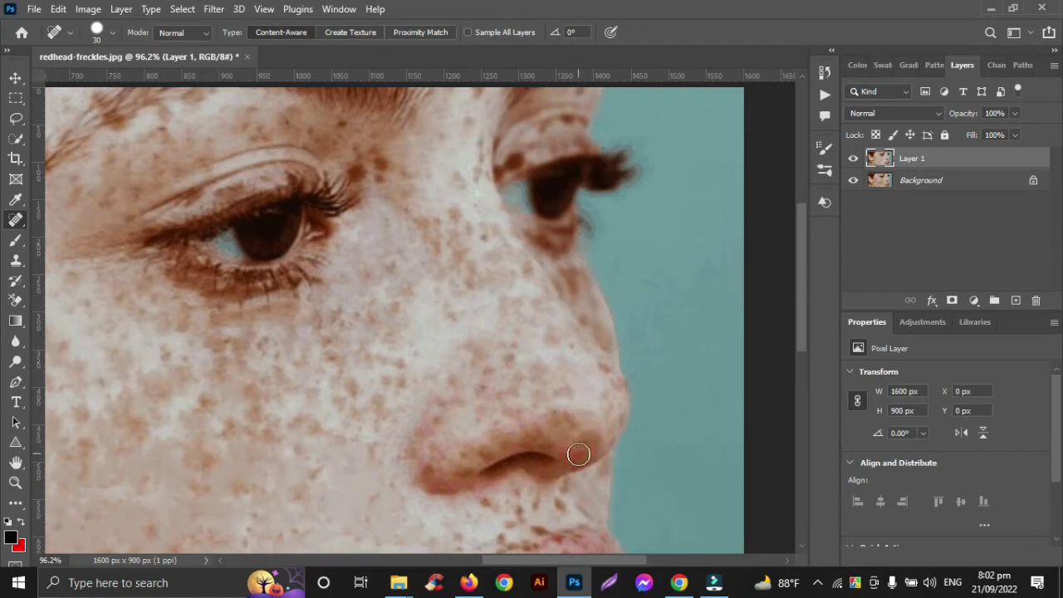
Step: Heal the dark freckles between the nose and the upper lip with the brush size at 30
{"action": "scroll", "coordinate": [579, 453], "scroll_direction": "down", "scroll_amount": 2}
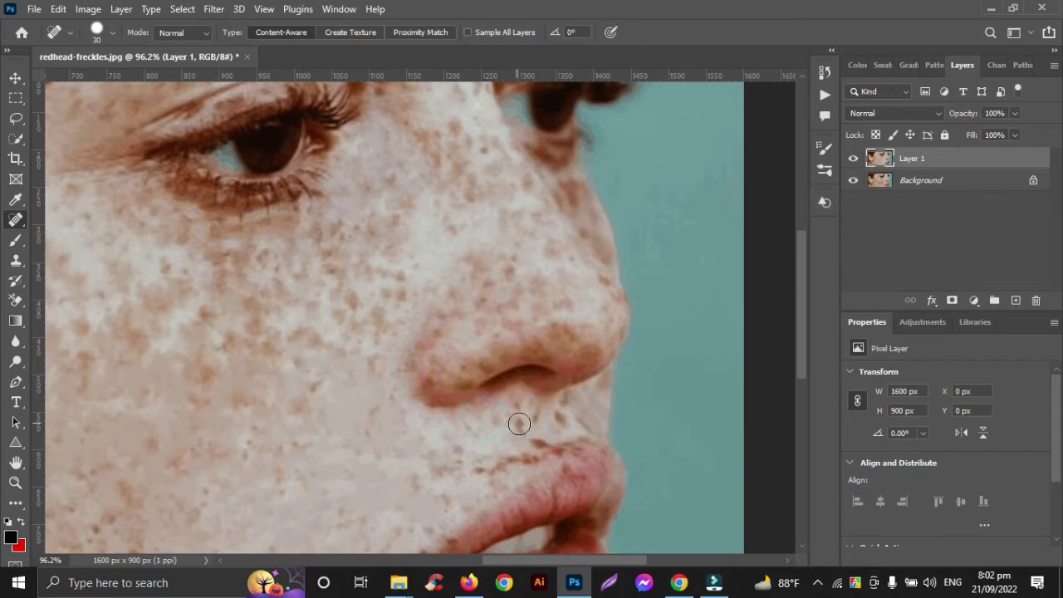
{"action": "left_click", "coordinate": [519, 424]}
{"action": "left_click", "coordinate": [531, 440]}
{"action": "left_click", "coordinate": [517, 453]}
{"action": "left_click", "coordinate": [505, 464]}
{"action": "left_click", "coordinate": [532, 461]}
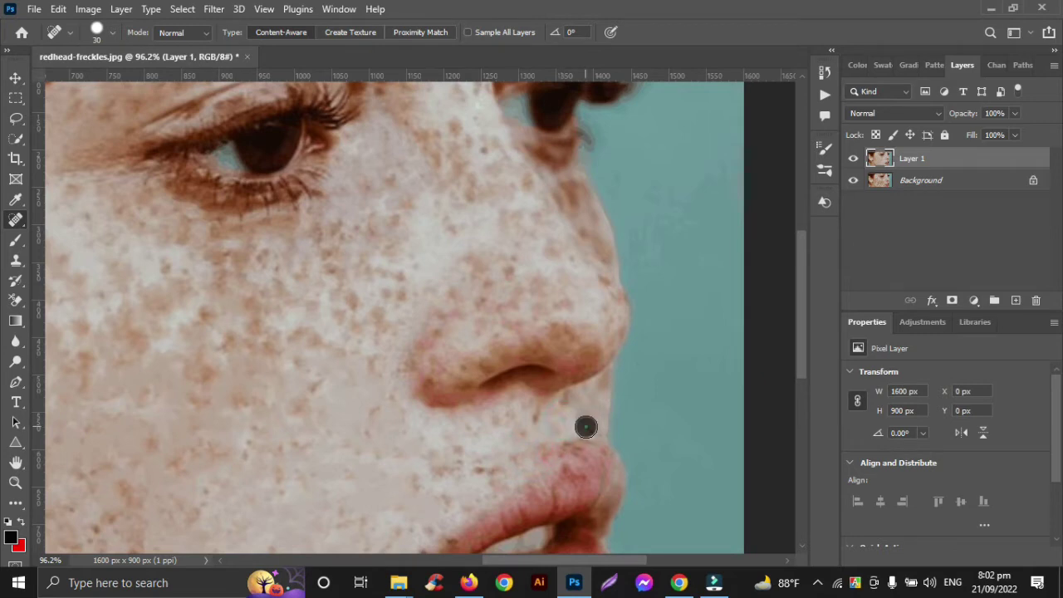
Step: Heal the dark spots at the inner corner of the far eye's upper lid, reducing the brush size to 20
{"action": "scroll", "coordinate": [533, 455], "scroll_direction": "up", "scroll_amount": 3}
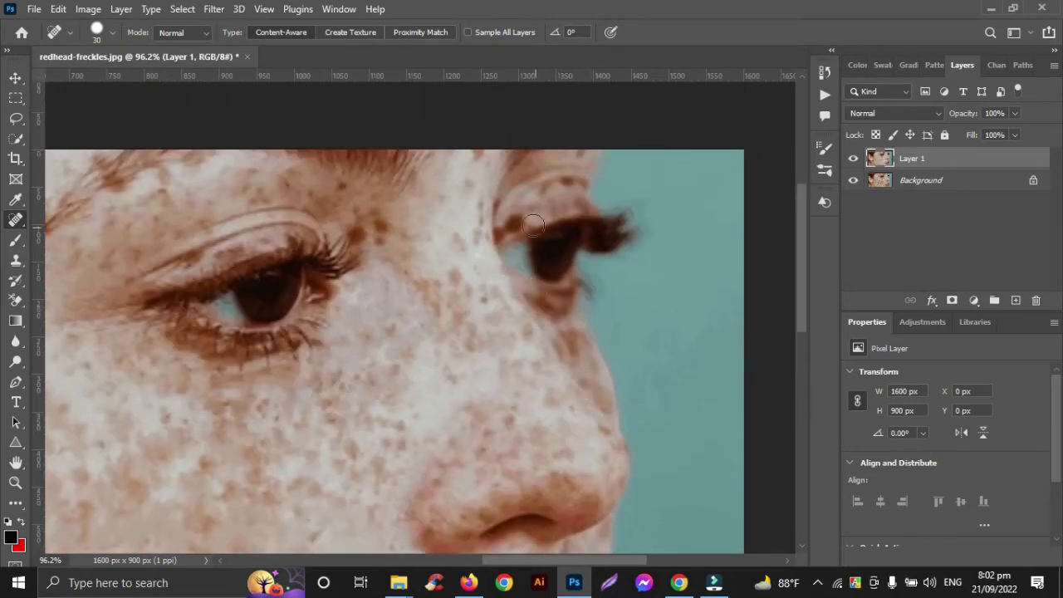
{"action": "left_click", "coordinate": [511, 224]}
{"action": "left_click", "coordinate": [499, 232]}
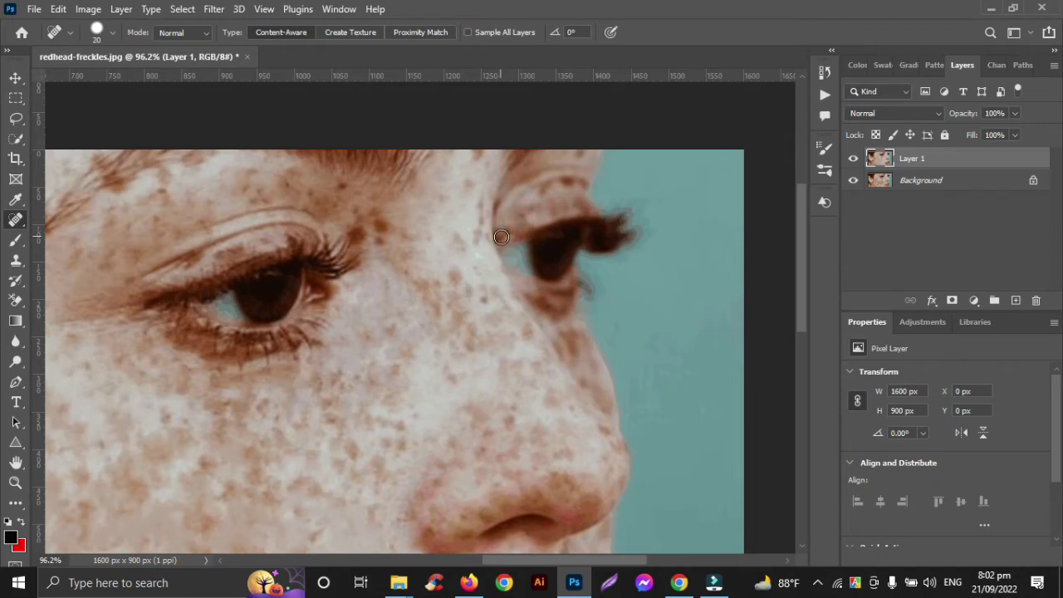
{"action": "left_click", "coordinate": [500, 238]}
{"action": "left_click", "coordinate": [507, 234]}
{"action": "scroll", "coordinate": [550, 216], "scroll_direction": "up", "scroll_amount": 2}
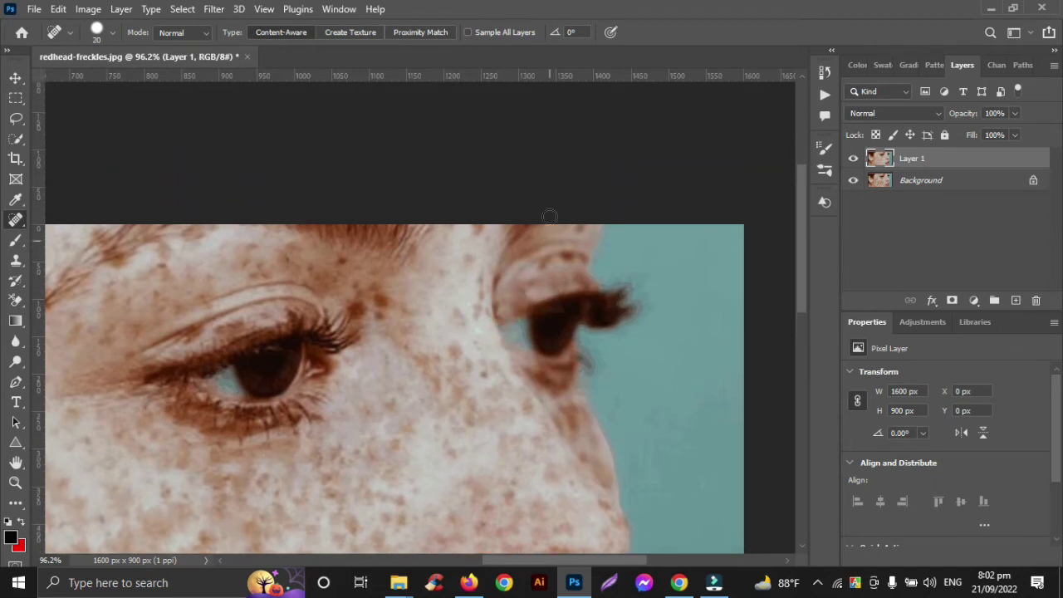
Step: Heal the freckles between the eyebrows, under the near eyebrow and above the inner eye corner, with the brush size set to 30
{"action": "left_click", "coordinate": [474, 230]}
{"action": "left_click", "coordinate": [247, 254]}
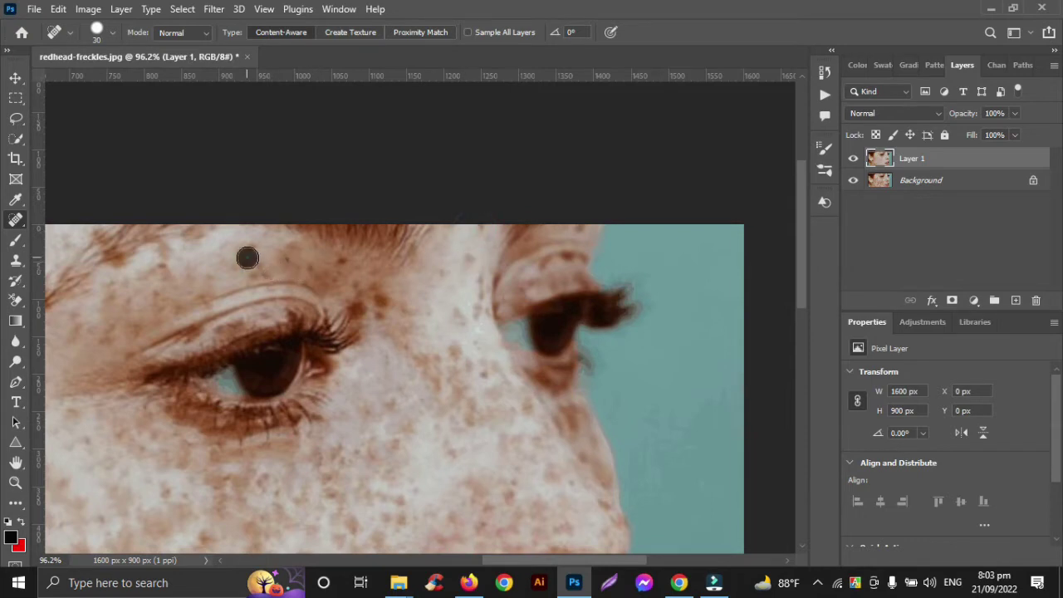
{"action": "left_click", "coordinate": [295, 259]}
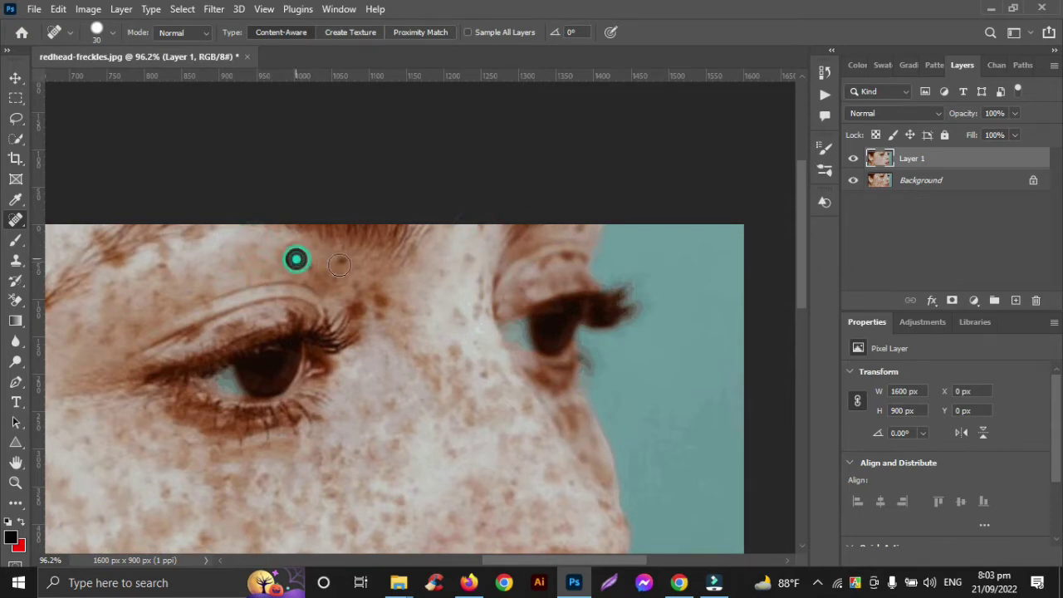
{"action": "left_click", "coordinate": [343, 263]}
{"action": "left_click", "coordinate": [356, 307]}
{"action": "left_click", "coordinate": [383, 301]}
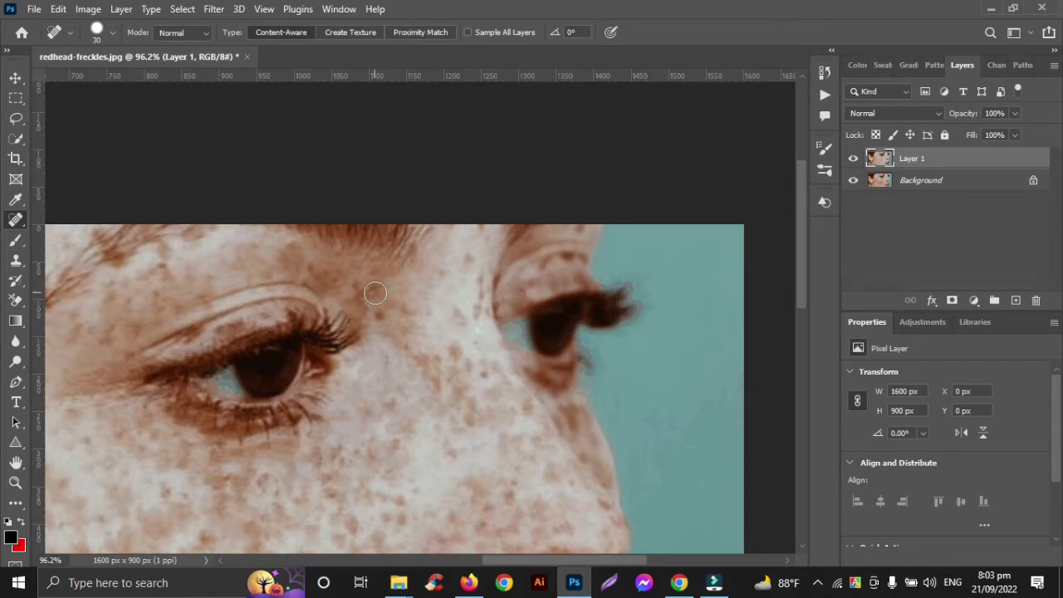
{"action": "left_click", "coordinate": [372, 290]}
Step: Heal the freckles between the near eyebrow's tail and the outer corner of the eye
{"action": "left_click", "coordinate": [166, 263]}
{"action": "left_click", "coordinate": [106, 297]}
{"action": "left_click", "coordinate": [100, 333]}
{"action": "left_click", "coordinate": [136, 328]}
{"action": "left_click", "coordinate": [77, 332]}
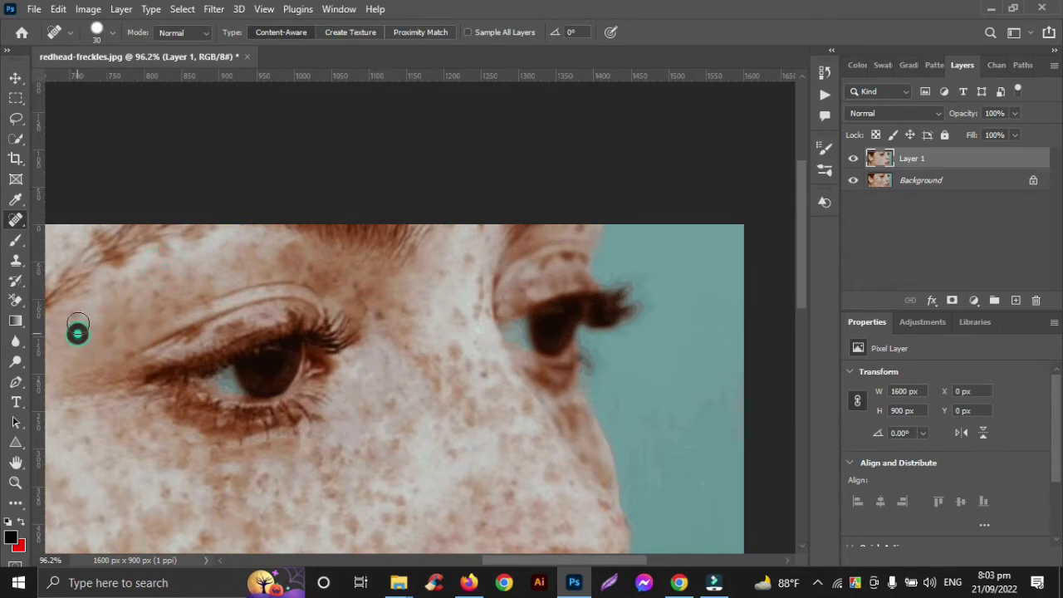
Step: Heal the freckles on the near eye's upper lid and the spot above the far eye's lid
{"action": "left_click", "coordinate": [233, 324]}
{"action": "left_click", "coordinate": [216, 327]}
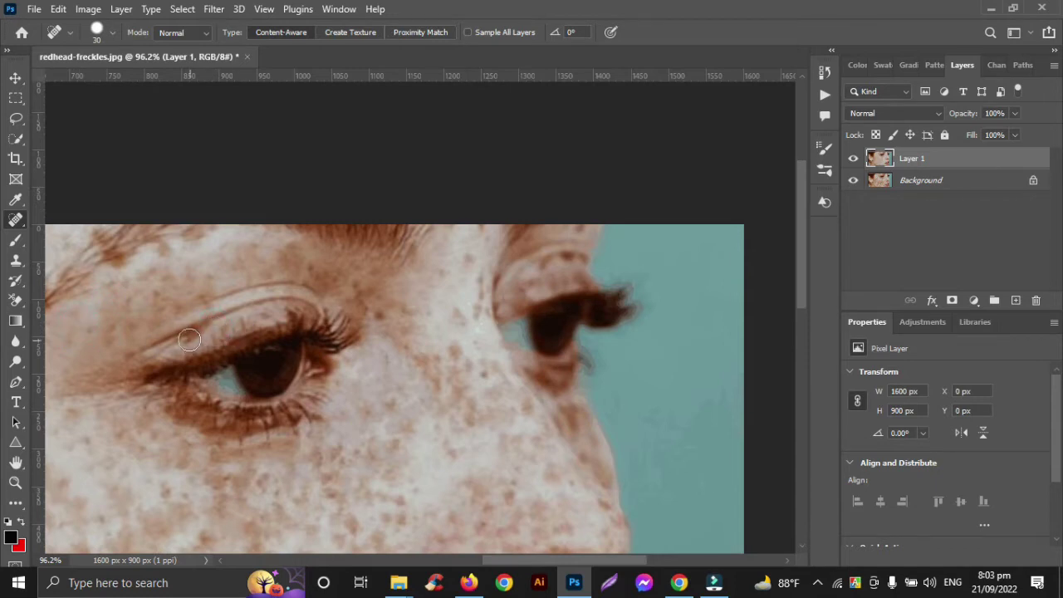
{"action": "left_click", "coordinate": [188, 337]}
{"action": "left_click", "coordinate": [279, 316]}
{"action": "left_click", "coordinate": [285, 309]}
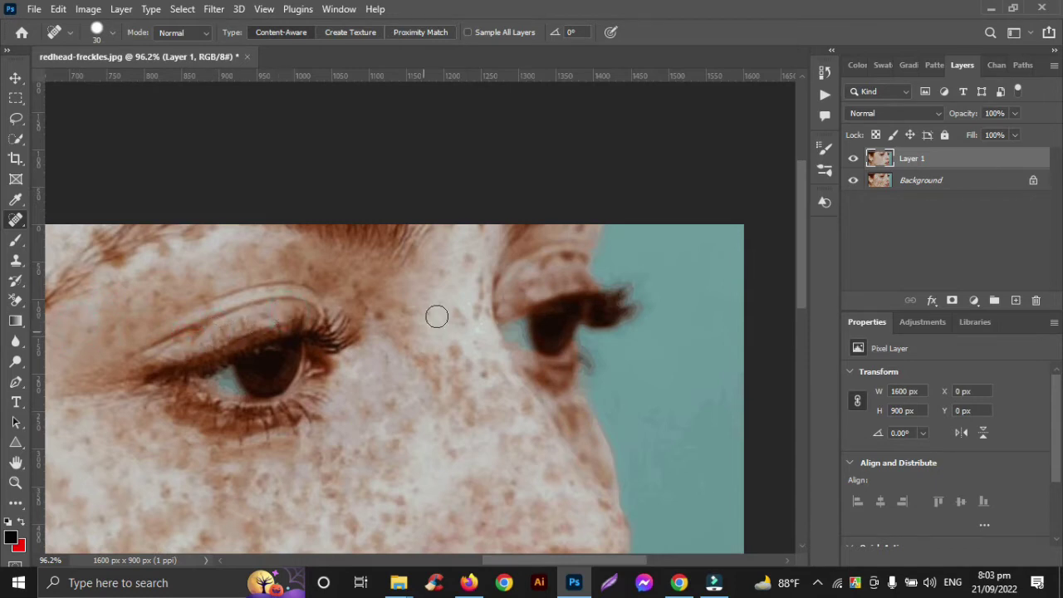
{"action": "left_click", "coordinate": [574, 260]}
Step: Duplicate the retouched Layer 1 and set the copy's blend mode to Vivid Light
{"action": "scroll", "coordinate": [429, 356], "scroll_direction": "down", "scroll_amount": 2}
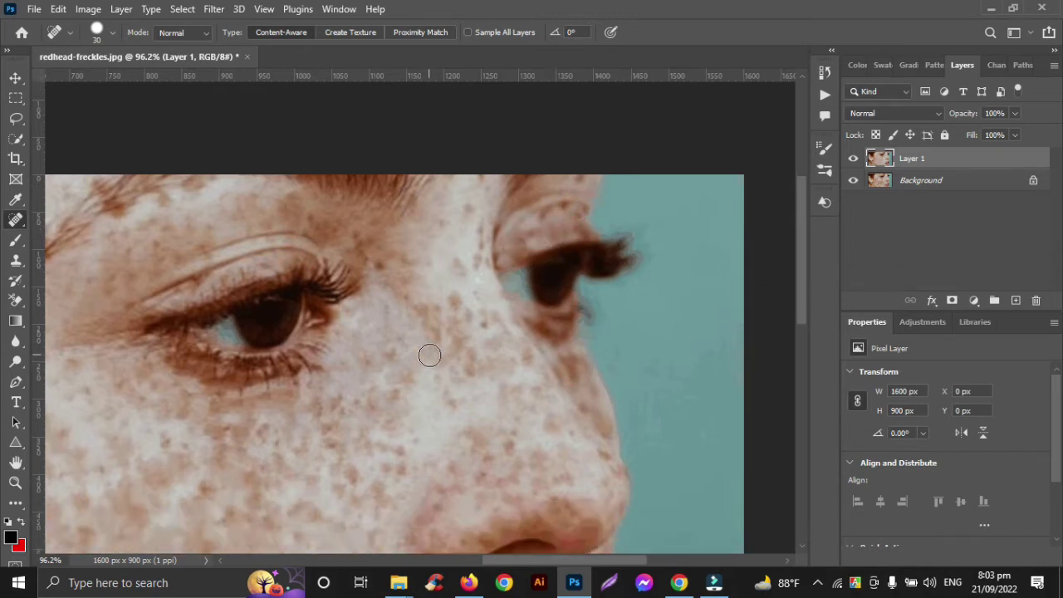
{"action": "scroll", "coordinate": [429, 356], "scroll_direction": "down", "scroll_amount": 6}
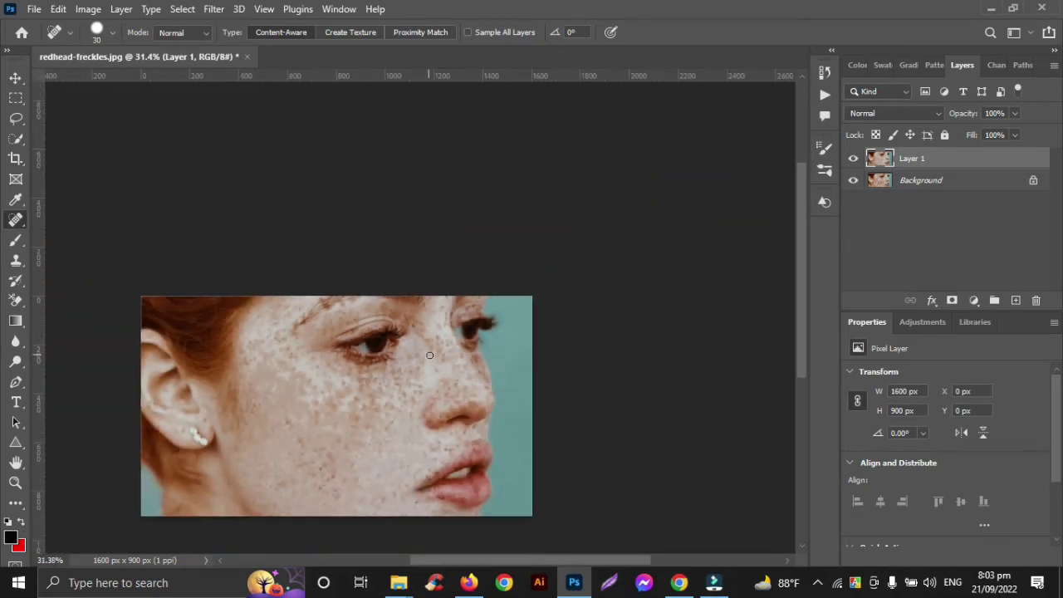
{"action": "scroll", "coordinate": [429, 355], "scroll_direction": "down", "scroll_amount": 3}
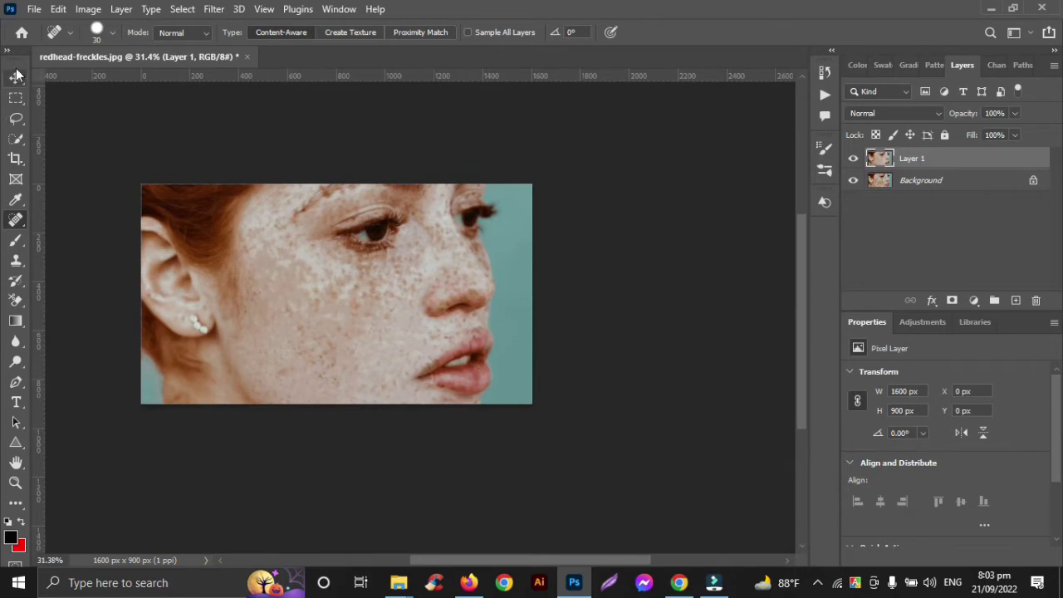
{"action": "left_click", "coordinate": [15, 76]}
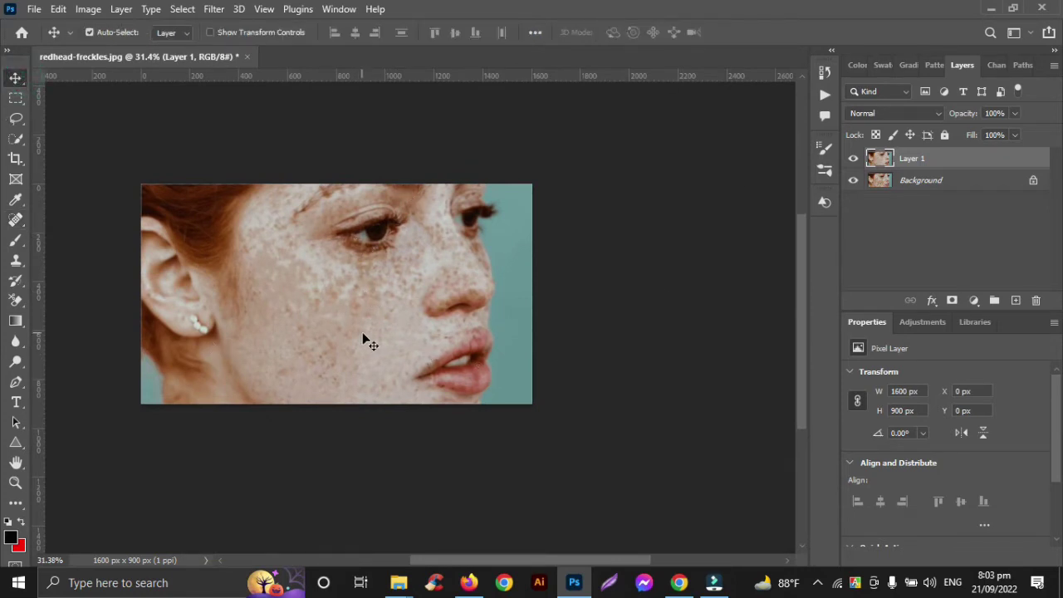
{"action": "key", "text": "ctrl+j"}
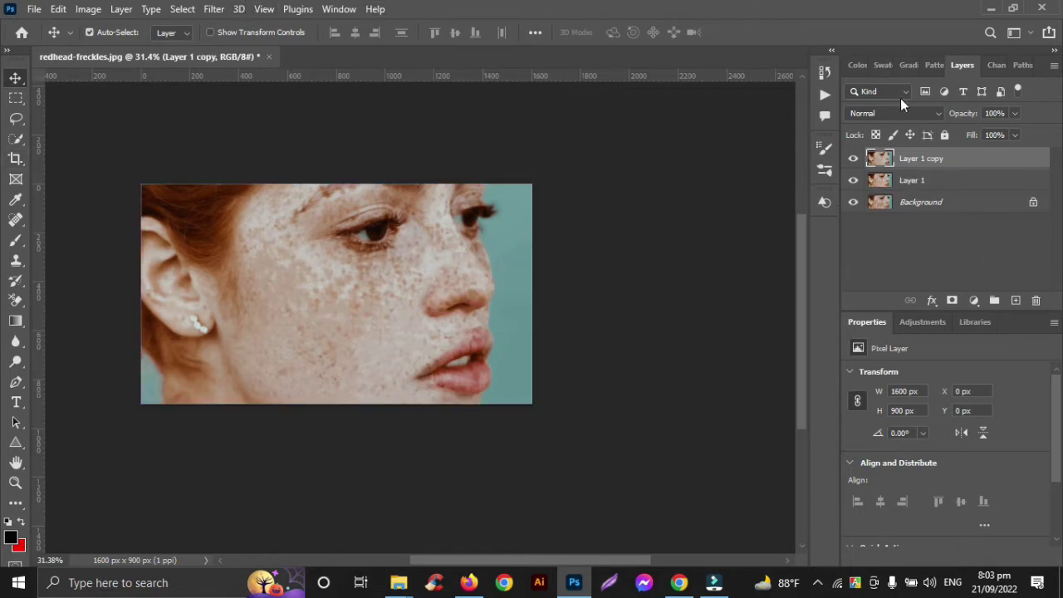
{"action": "left_click", "coordinate": [938, 112]}
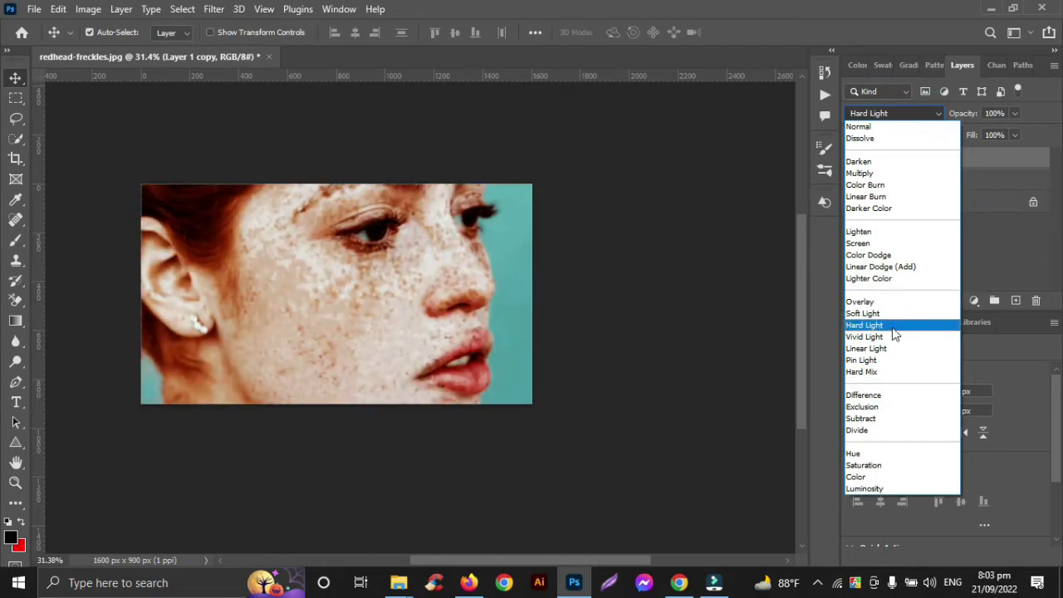
{"action": "left_click", "coordinate": [889, 338]}
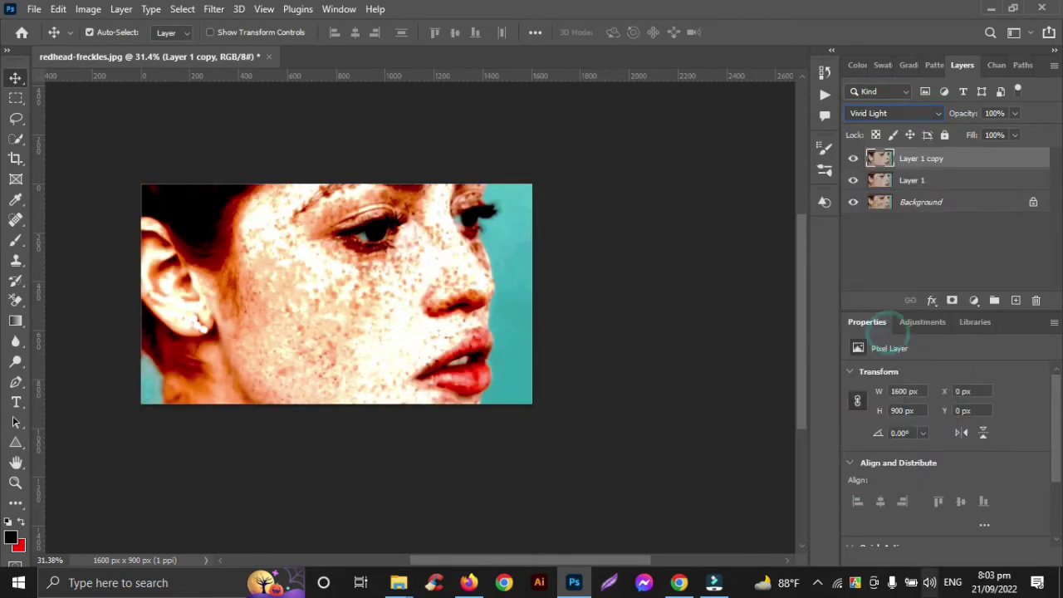
Step: Invert the colors of the Layer 1 copy
{"action": "left_click", "coordinate": [89, 10]}
{"action": "mouse_move", "coordinate": [103, 49]}
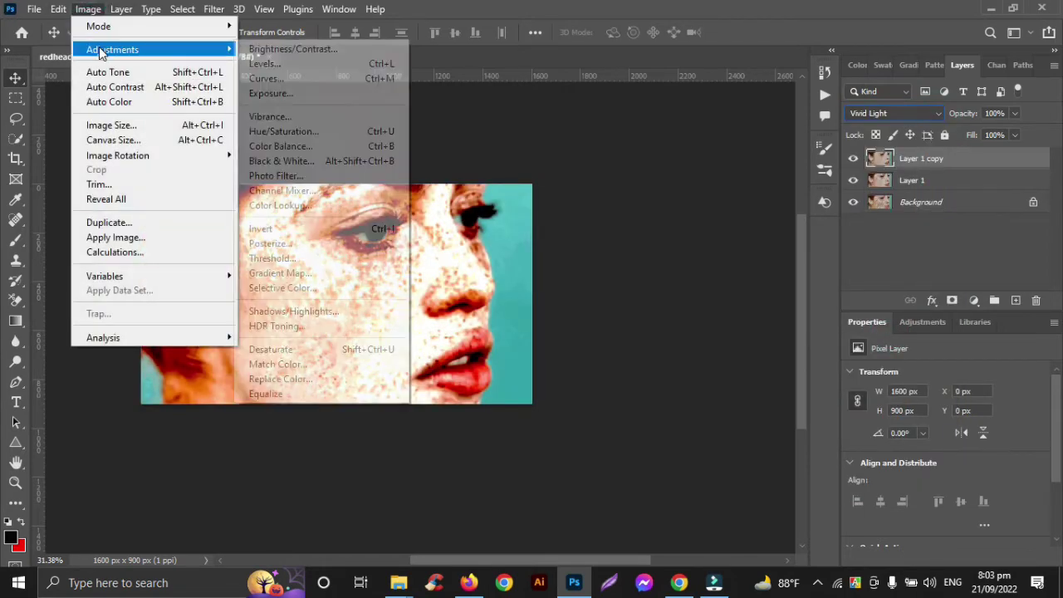
{"action": "left_click", "coordinate": [332, 228]}
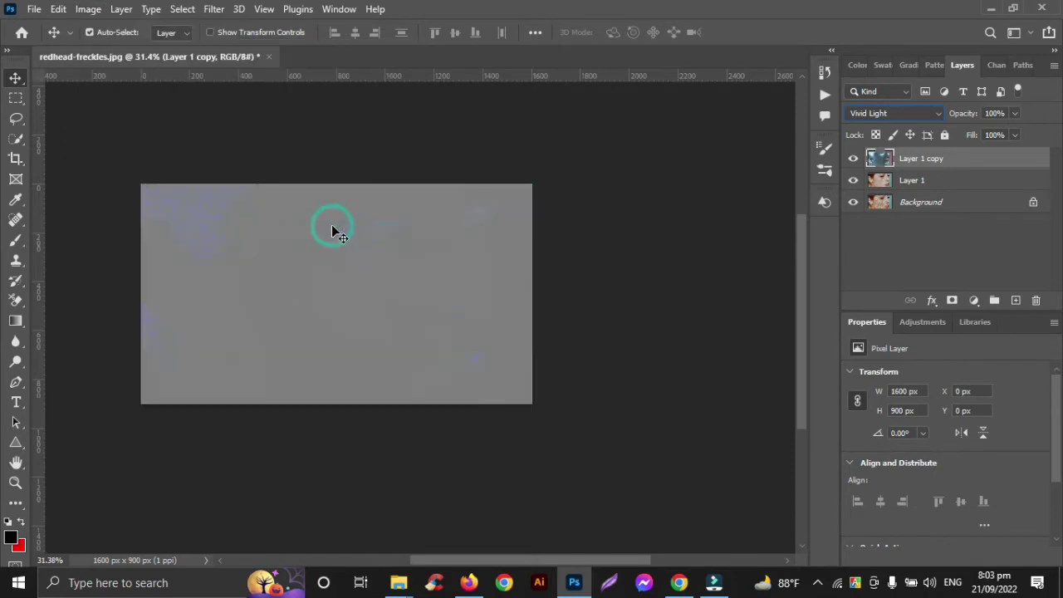
Step: Apply a High Pass filter with a radius of 11.1 pixels to the Layer 1 copy
{"action": "left_click", "coordinate": [214, 9]}
{"action": "mouse_move", "coordinate": [250, 342]}
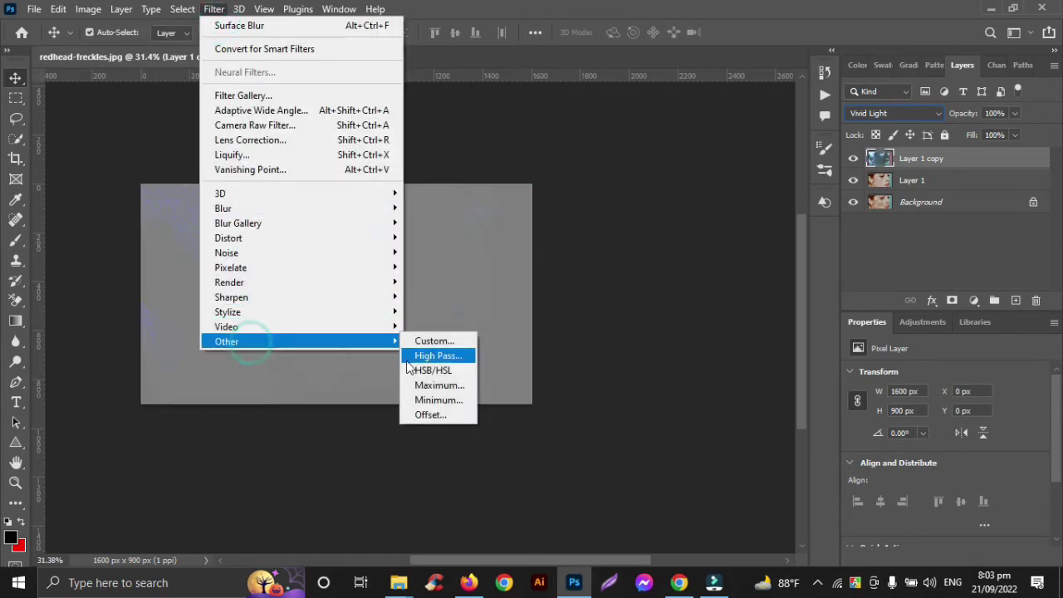
{"action": "left_click", "coordinate": [427, 357]}
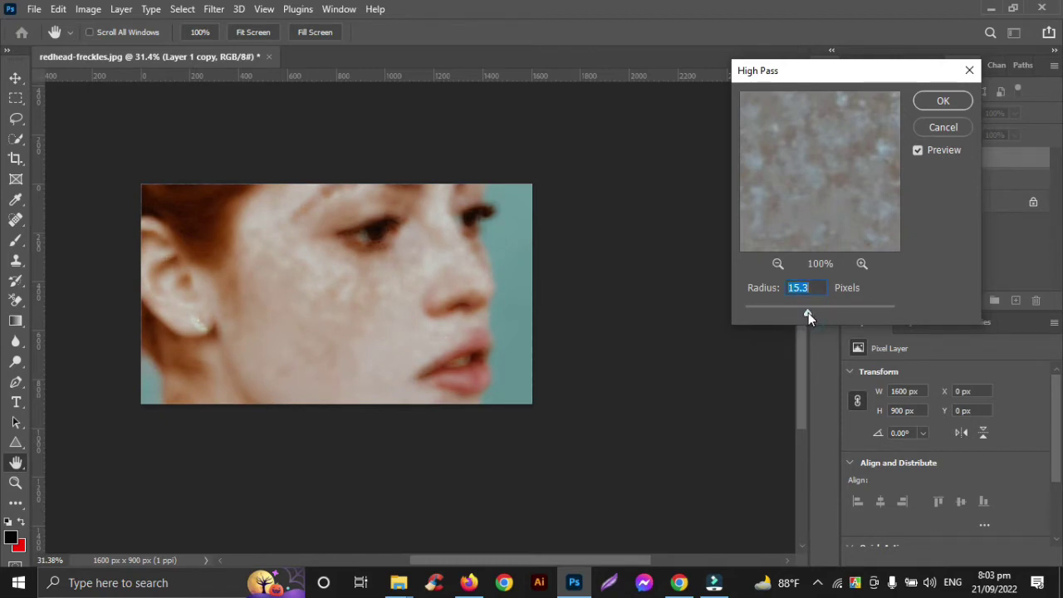
{"action": "left_click", "coordinate": [807, 314]}
{"action": "left_click", "coordinate": [805, 312]}
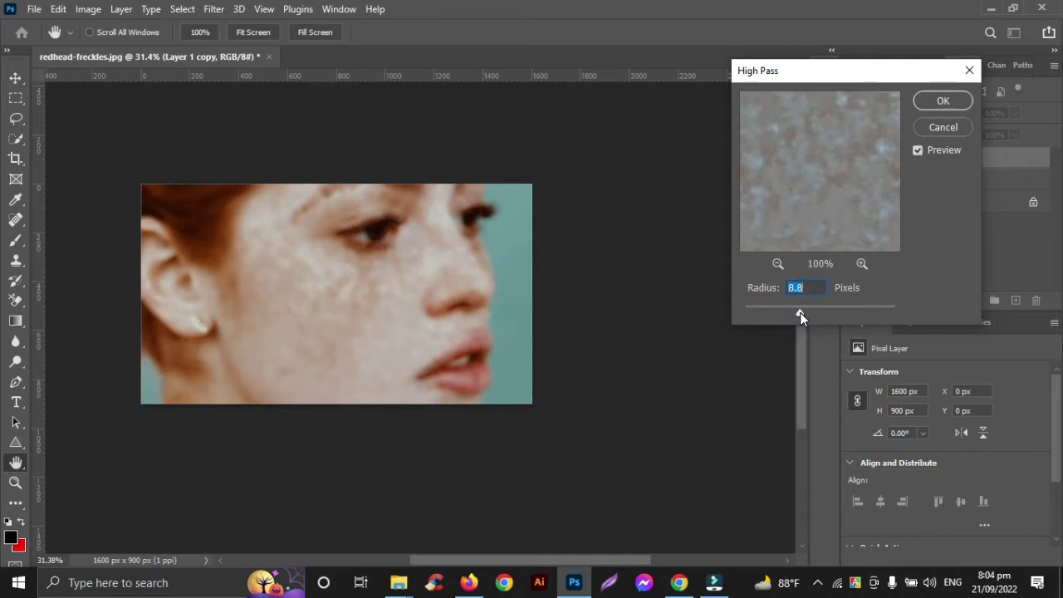
{"action": "left_click", "coordinate": [777, 264]}
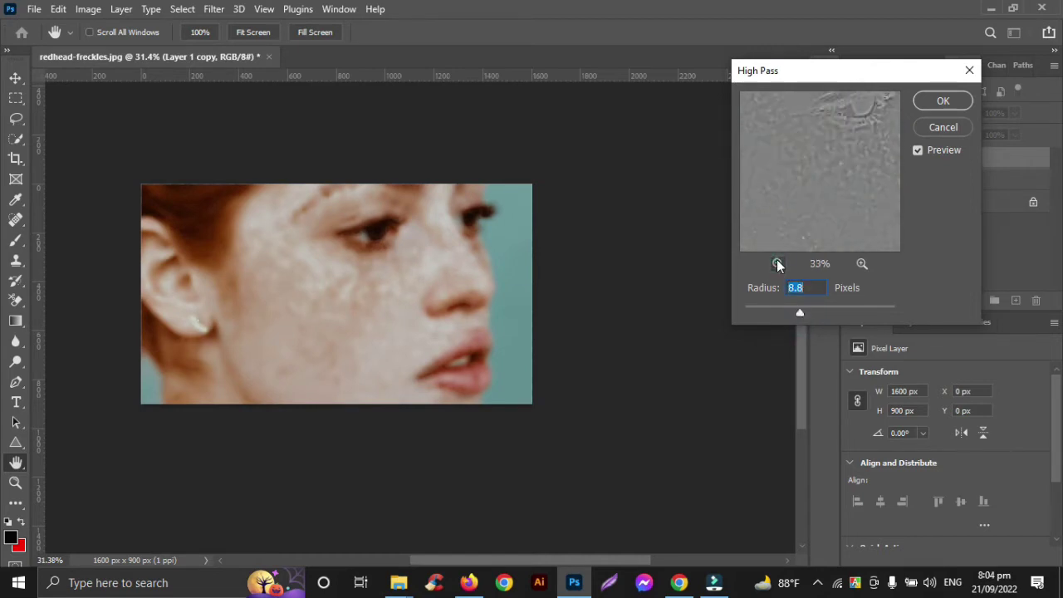
{"action": "left_click", "coordinate": [777, 264]}
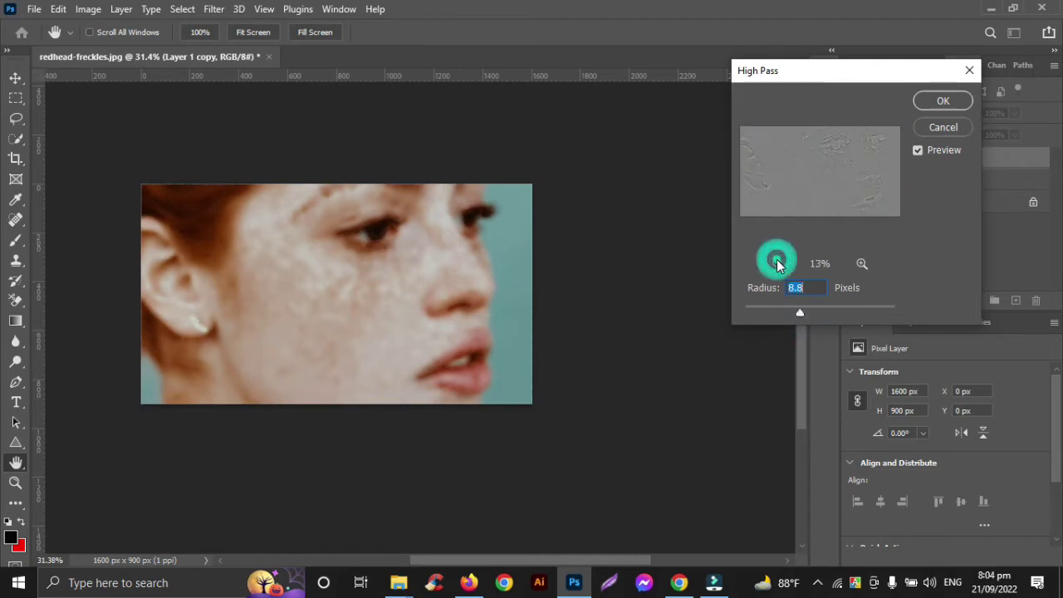
{"action": "left_click", "coordinate": [858, 263]}
{"action": "left_click", "coordinate": [859, 263]}
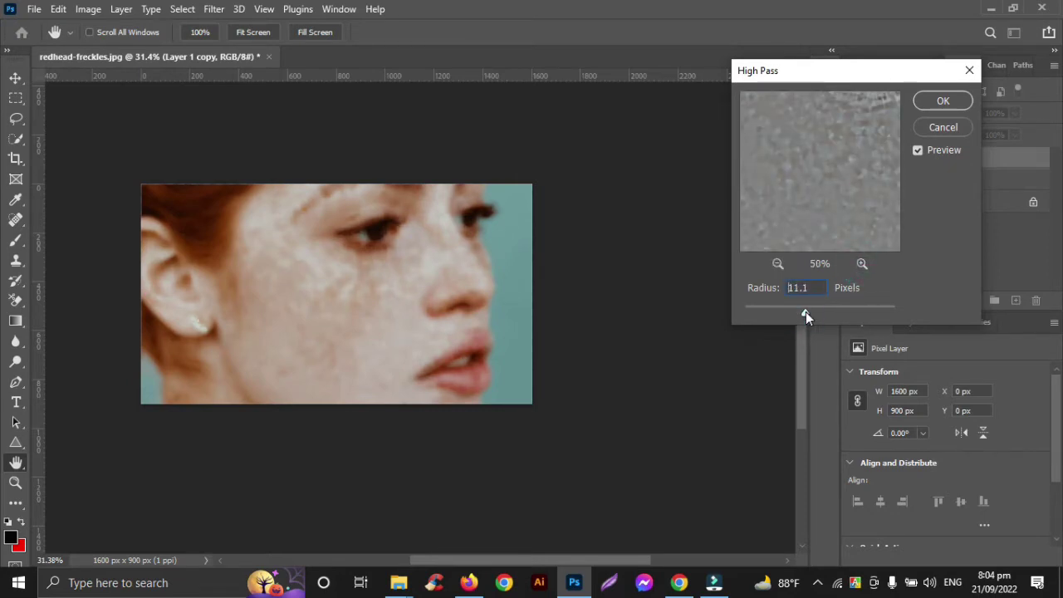
{"action": "left_click", "coordinate": [941, 106]}
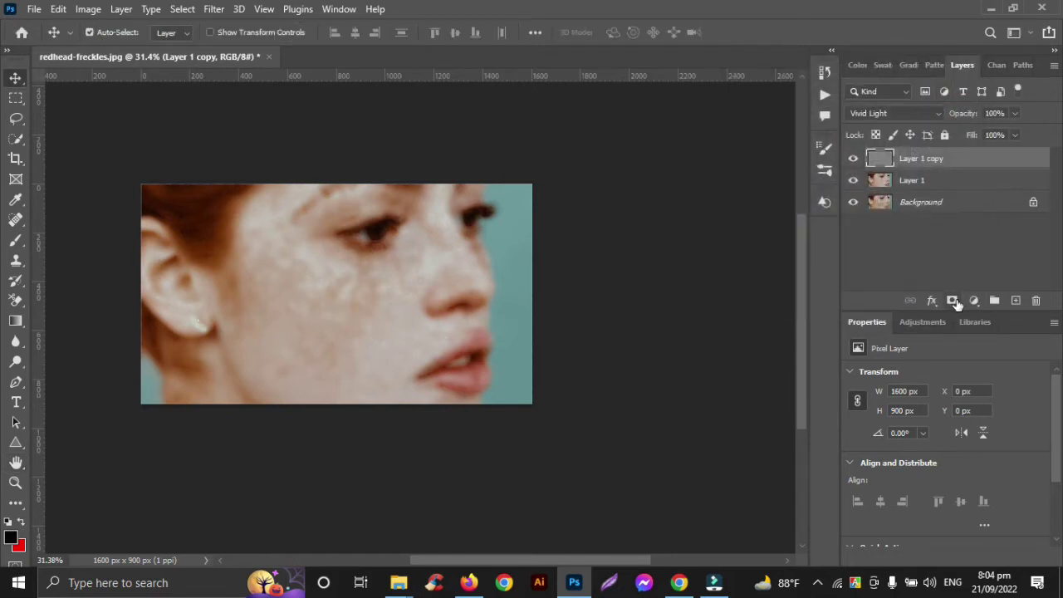
Step: Add a layer mask to the Layer 1 copy and invert it to black
{"action": "left_click", "coordinate": [952, 301]}
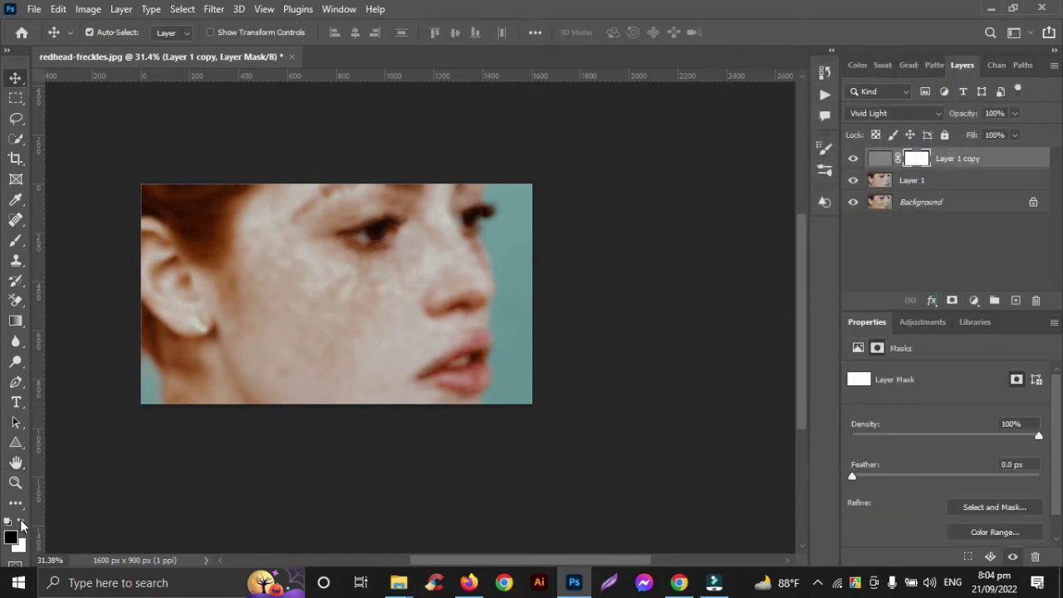
{"action": "key", "text": "ctrl+i"}
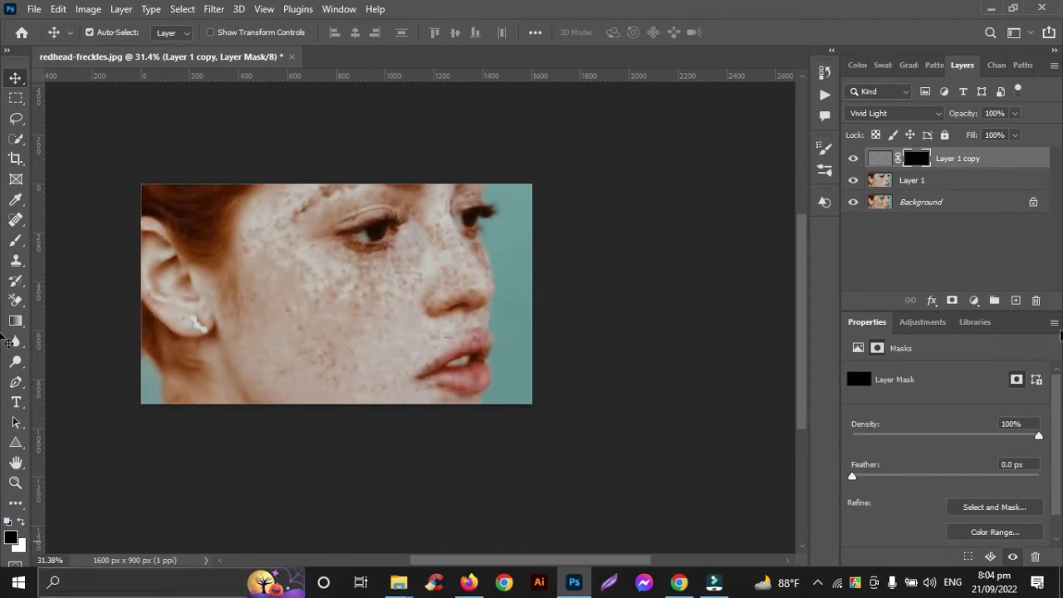
{"action": "left_click", "coordinate": [927, 165]}
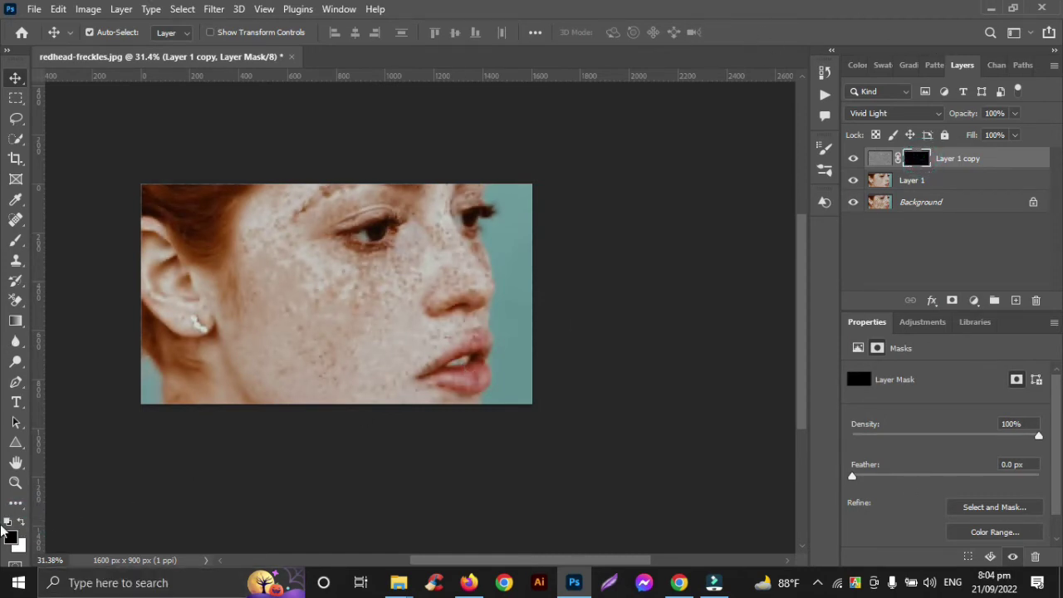
Step: Set up the Brush with a white foreground color, 84% opacity and a size of 80 px
{"action": "left_click", "coordinate": [22, 522]}
{"action": "left_click", "coordinate": [17, 239]}
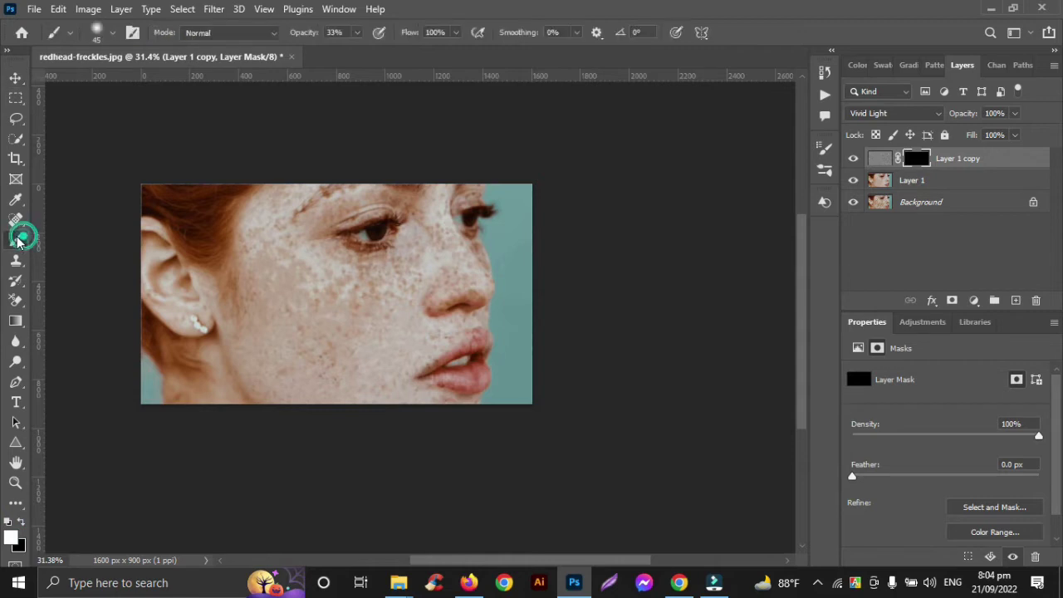
{"action": "left_click", "coordinate": [357, 33]}
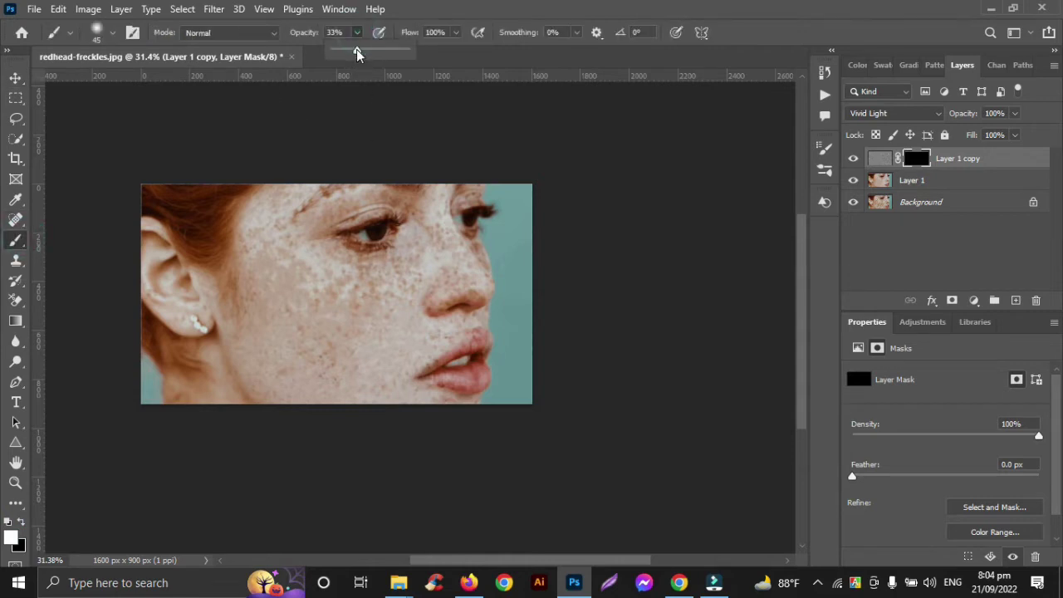
{"action": "left_click_drag", "start_coordinate": [356, 50], "coordinate": [372, 55]}
{"action": "scroll", "coordinate": [333, 323], "scroll_direction": "down", "scroll_amount": 3}
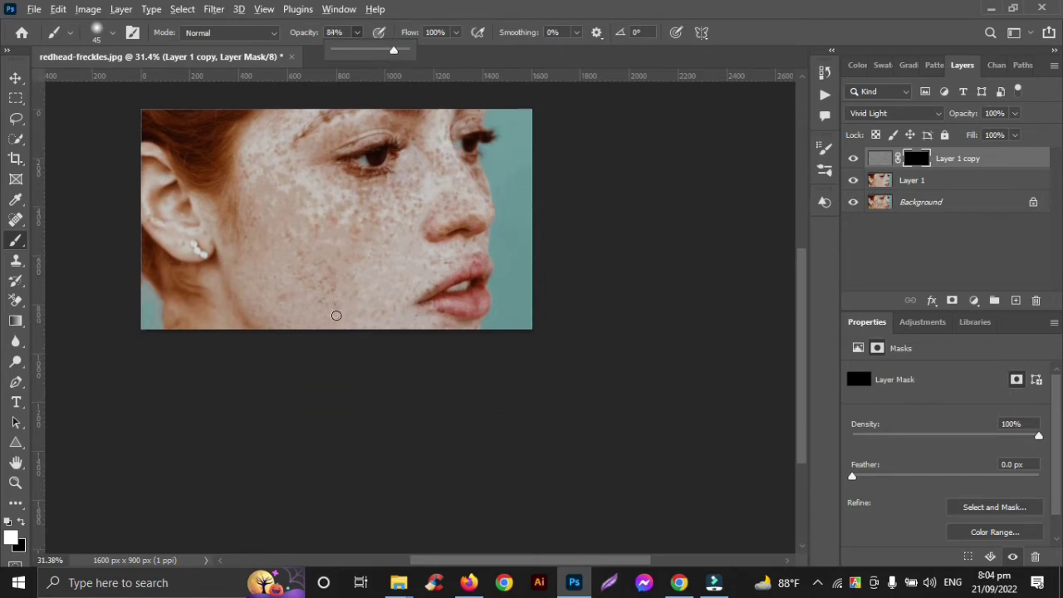
{"action": "scroll", "coordinate": [334, 312], "scroll_direction": "up", "scroll_amount": 3}
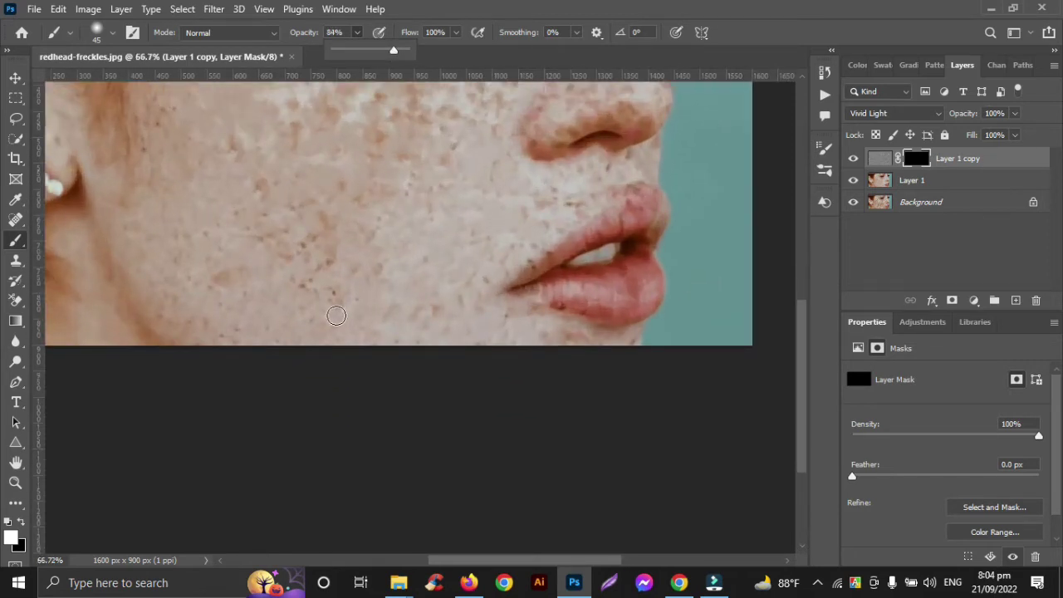
{"action": "left_click", "coordinate": [337, 316]}
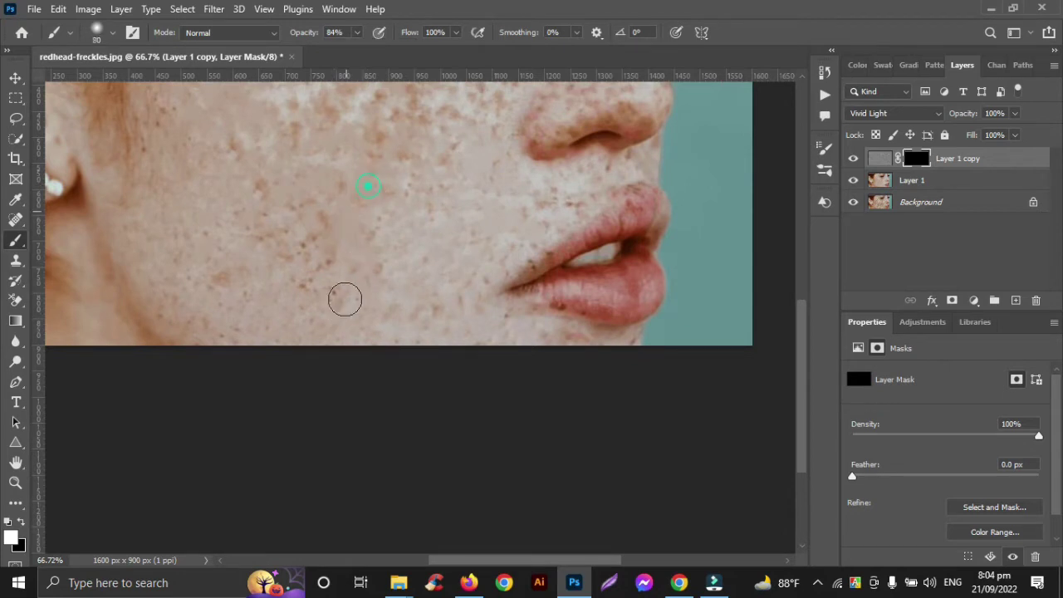
Step: Paint the mask white over the lower cheek, the skin above the upper lip and the area below the mouth corner
{"action": "mouse_move", "coordinate": [386, 212]}
{"action": "left_mouse_down"}
{"action": "mouse_move", "coordinate": [382, 309]}
{"action": "mouse_move", "coordinate": [427, 190]}
{"action": "mouse_move", "coordinate": [358, 275]}
{"action": "mouse_move", "coordinate": [354, 227]}
{"action": "mouse_move", "coordinate": [295, 290]}
{"action": "mouse_move", "coordinate": [316, 187]}
{"action": "mouse_move", "coordinate": [288, 330]}
{"action": "mouse_move", "coordinate": [270, 204]}
{"action": "mouse_move", "coordinate": [341, 237]}
{"action": "mouse_move", "coordinate": [251, 278]}
{"action": "mouse_move", "coordinate": [252, 157]}
{"action": "mouse_move", "coordinate": [286, 190]}
{"action": "mouse_move", "coordinate": [231, 287]}
{"action": "mouse_move", "coordinate": [201, 294]}
{"action": "mouse_move", "coordinate": [159, 279]}
{"action": "mouse_move", "coordinate": [192, 272]}
{"action": "mouse_move", "coordinate": [178, 274]}
{"action": "mouse_move", "coordinate": [189, 317]}
{"action": "mouse_move", "coordinate": [234, 347]}
{"action": "mouse_move", "coordinate": [139, 251]}
{"action": "mouse_move", "coordinate": [172, 330]}
{"action": "left_mouse_up"}
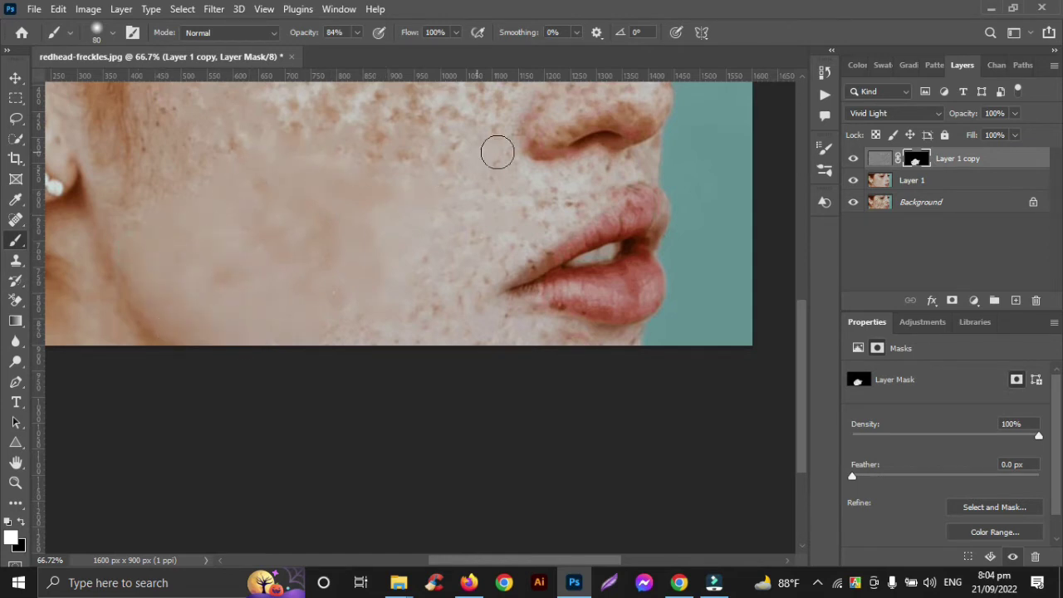
{"action": "mouse_move", "coordinate": [496, 150]}
{"action": "left_mouse_down"}
{"action": "mouse_move", "coordinate": [451, 274]}
{"action": "mouse_move", "coordinate": [490, 209]}
{"action": "mouse_move", "coordinate": [428, 240]}
{"action": "left_mouse_up"}
{"action": "left_click_drag", "start_coordinate": [443, 207], "coordinate": [423, 314]}
{"action": "mouse_move", "coordinate": [564, 182]}
{"action": "left_mouse_down"}
{"action": "mouse_move", "coordinate": [502, 226]}
{"action": "mouse_move", "coordinate": [471, 304]}
{"action": "mouse_move", "coordinate": [544, 213]}
{"action": "mouse_move", "coordinate": [504, 261]}
{"action": "left_mouse_up"}
{"action": "left_click_drag", "start_coordinate": [576, 199], "coordinate": [531, 211]}
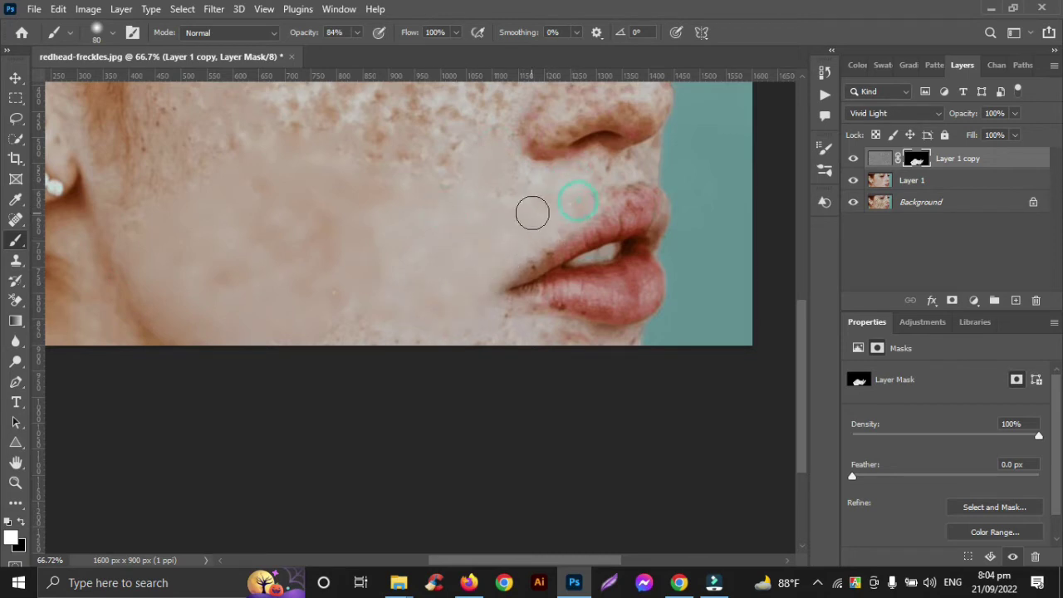
{"action": "mouse_move", "coordinate": [498, 313]}
{"action": "left_mouse_down"}
{"action": "mouse_move", "coordinate": [387, 313]}
{"action": "mouse_move", "coordinate": [508, 343]}
{"action": "mouse_move", "coordinate": [553, 332]}
{"action": "left_mouse_up"}
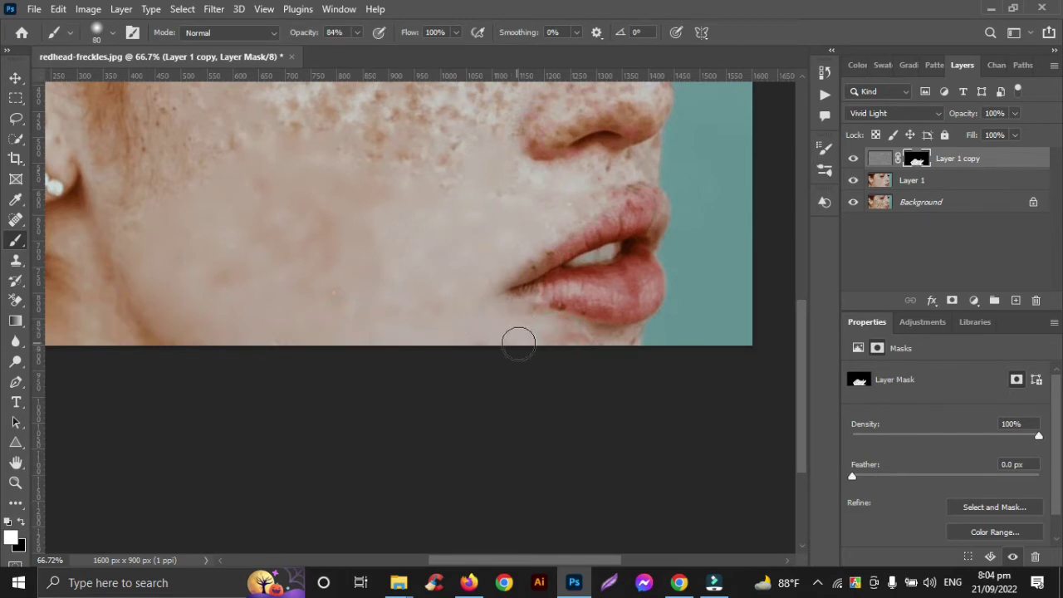
Step: Paint the mask white over the upper cheek, from beside the nose across the skin under the near eye
{"action": "scroll", "coordinate": [323, 326], "scroll_direction": "up", "scroll_amount": 1}
{"action": "scroll", "coordinate": [323, 327], "scroll_direction": "up", "scroll_amount": 6}
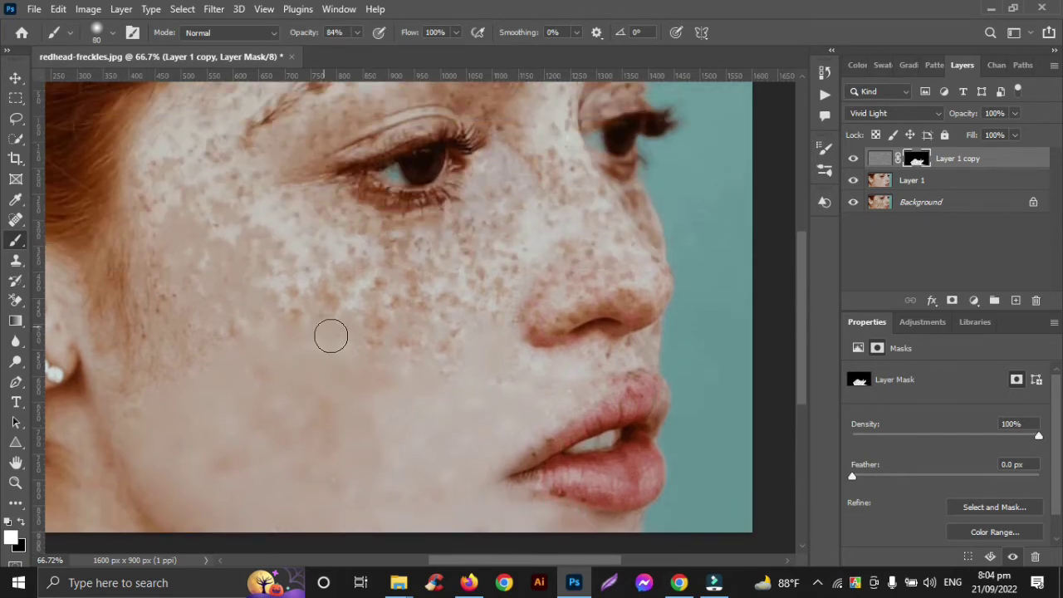
{"action": "mouse_move", "coordinate": [493, 260]}
{"action": "left_mouse_down"}
{"action": "mouse_move", "coordinate": [535, 237]}
{"action": "mouse_move", "coordinate": [456, 371]}
{"action": "mouse_move", "coordinate": [522, 154]}
{"action": "mouse_move", "coordinate": [493, 171]}
{"action": "left_mouse_up"}
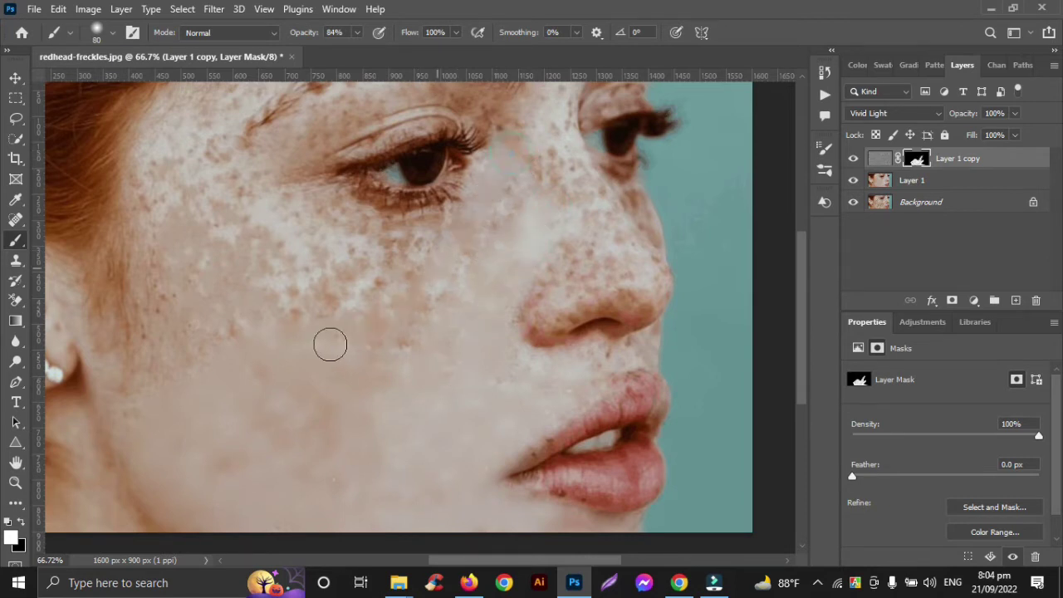
{"action": "left_click", "coordinate": [513, 191]}
{"action": "mouse_move", "coordinate": [443, 237]}
{"action": "left_mouse_down"}
{"action": "mouse_move", "coordinate": [366, 235]}
{"action": "mouse_move", "coordinate": [313, 212]}
{"action": "mouse_move", "coordinate": [410, 281]}
{"action": "mouse_move", "coordinate": [325, 288]}
{"action": "mouse_move", "coordinate": [367, 286]}
{"action": "mouse_move", "coordinate": [305, 316]}
{"action": "mouse_move", "coordinate": [235, 161]}
{"action": "left_mouse_up"}
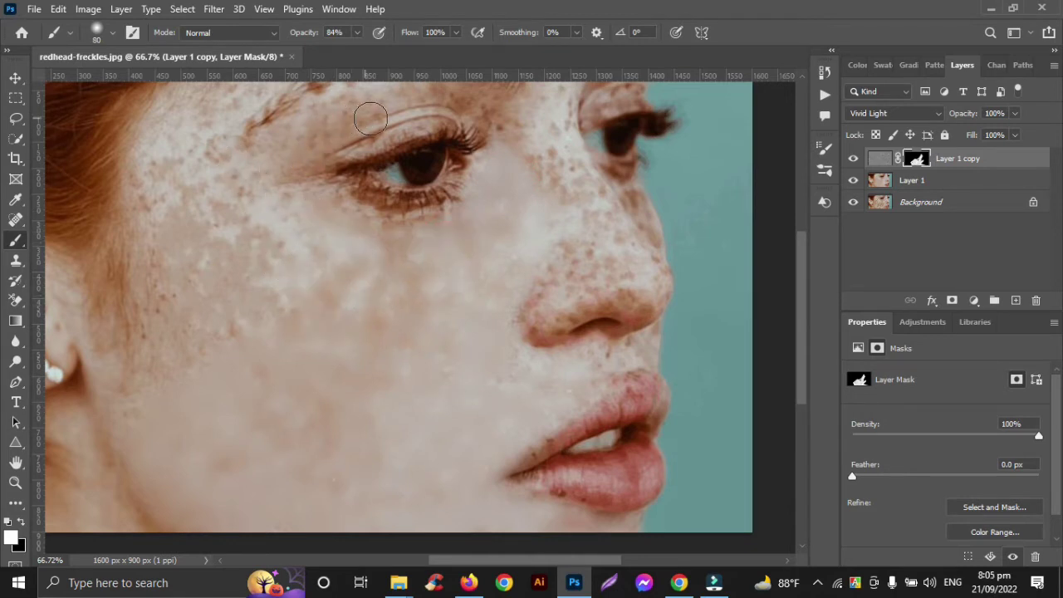
Step: Paint the mask white between the near eyebrow and the eyelid crease, and around the eye's outer corner
{"action": "scroll", "coordinate": [370, 119], "scroll_direction": "up", "scroll_amount": 2}
{"action": "left_click", "coordinate": [428, 152]}
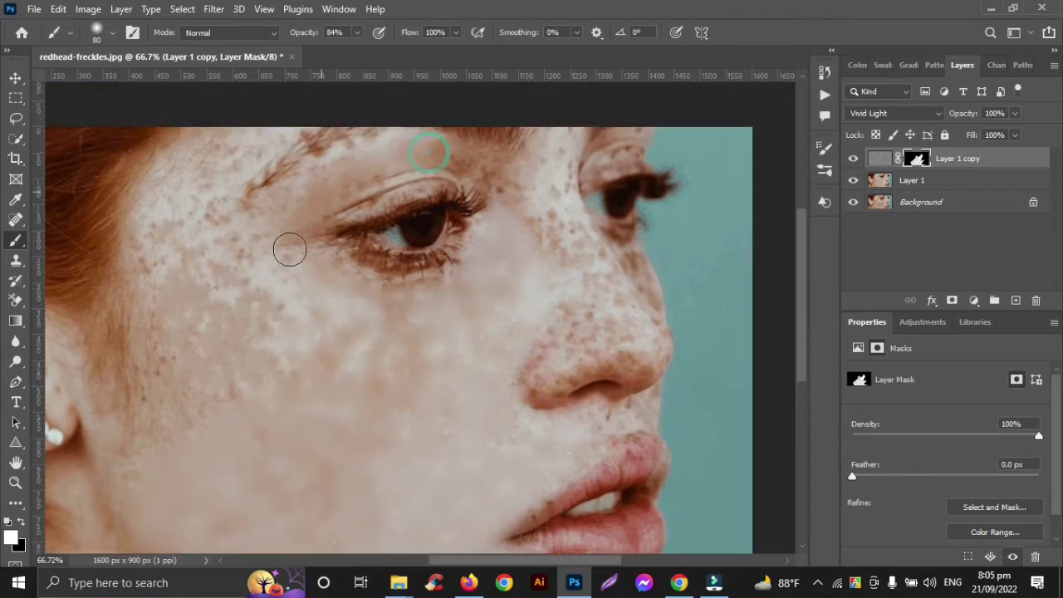
{"action": "mouse_move", "coordinate": [290, 249]}
{"action": "left_mouse_down"}
{"action": "mouse_move", "coordinate": [347, 167]}
{"action": "mouse_move", "coordinate": [271, 202]}
{"action": "mouse_move", "coordinate": [278, 253]}
{"action": "mouse_move", "coordinate": [295, 233]}
{"action": "mouse_move", "coordinate": [280, 263]}
{"action": "left_mouse_up"}
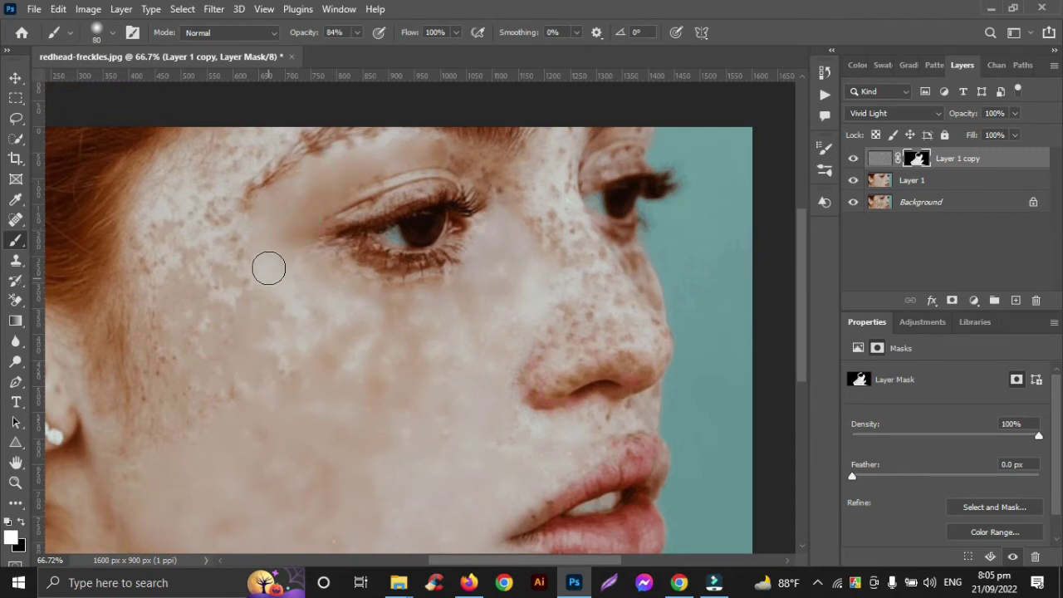
{"action": "left_click", "coordinate": [268, 269]}
Step: Enlarge the brush to 100 px and paint the mask white over the outer cheek and lower temple along the hairline
{"action": "key", "text": "bracketright"}
{"action": "key", "text": "bracketright"}
{"action": "left_click", "coordinate": [226, 259]}
{"action": "left_click", "coordinate": [270, 314]}
{"action": "left_click", "coordinate": [192, 211]}
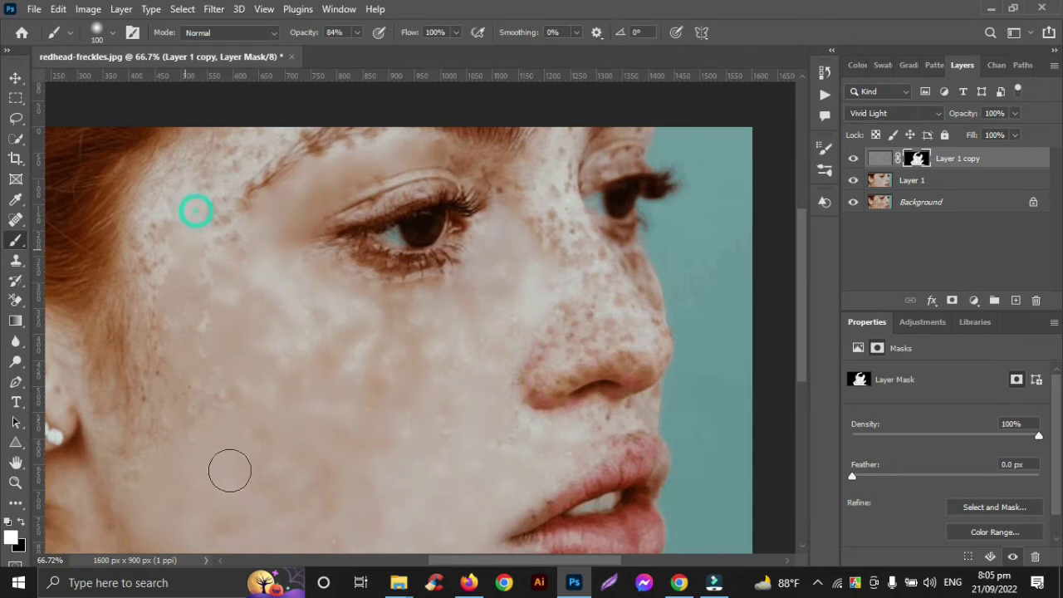
{"action": "left_click", "coordinate": [170, 254]}
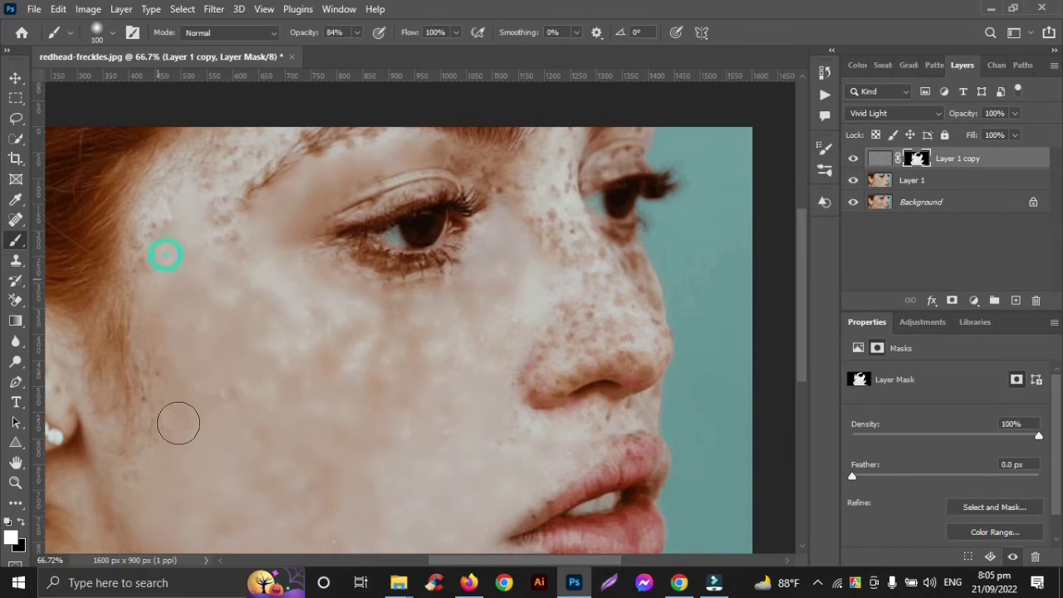
{"action": "left_click", "coordinate": [172, 404]}
Step: Paint the mask white over the temple and the forehead skin between the near eyebrow's tail and the hairline
{"action": "scroll", "coordinate": [166, 444], "scroll_direction": "up", "scroll_amount": 3}
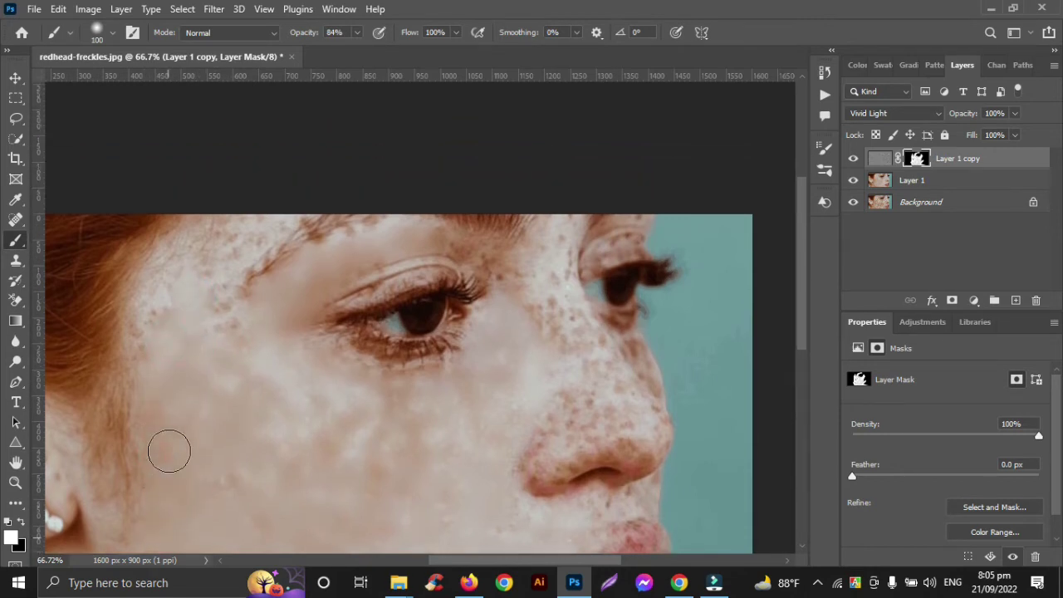
{"action": "left_click", "coordinate": [285, 215]}
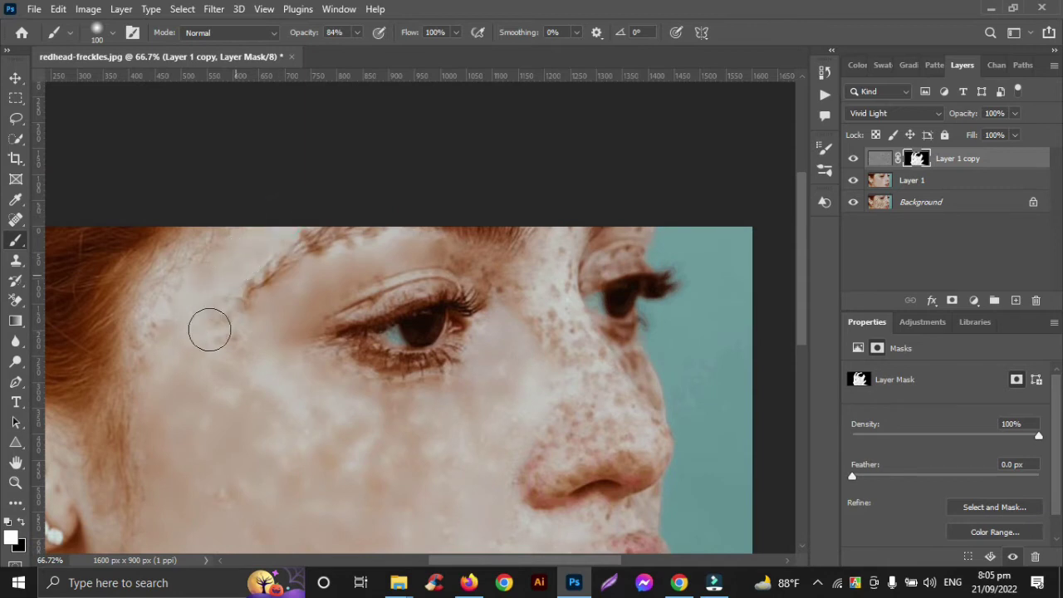
{"action": "left_click", "coordinate": [190, 262]}
{"action": "left_click", "coordinate": [166, 295]}
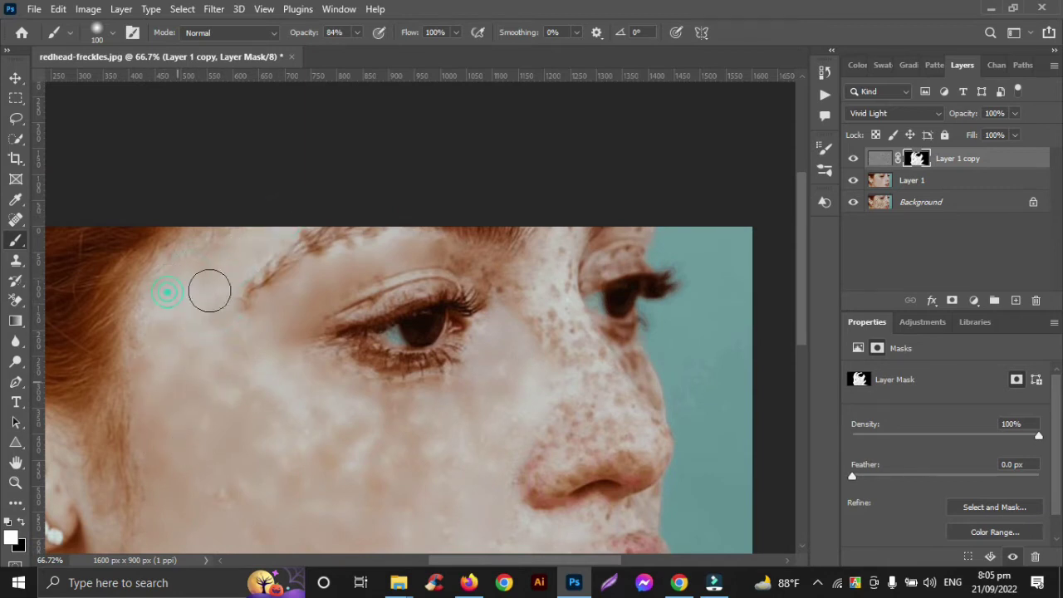
{"action": "left_click", "coordinate": [204, 237]}
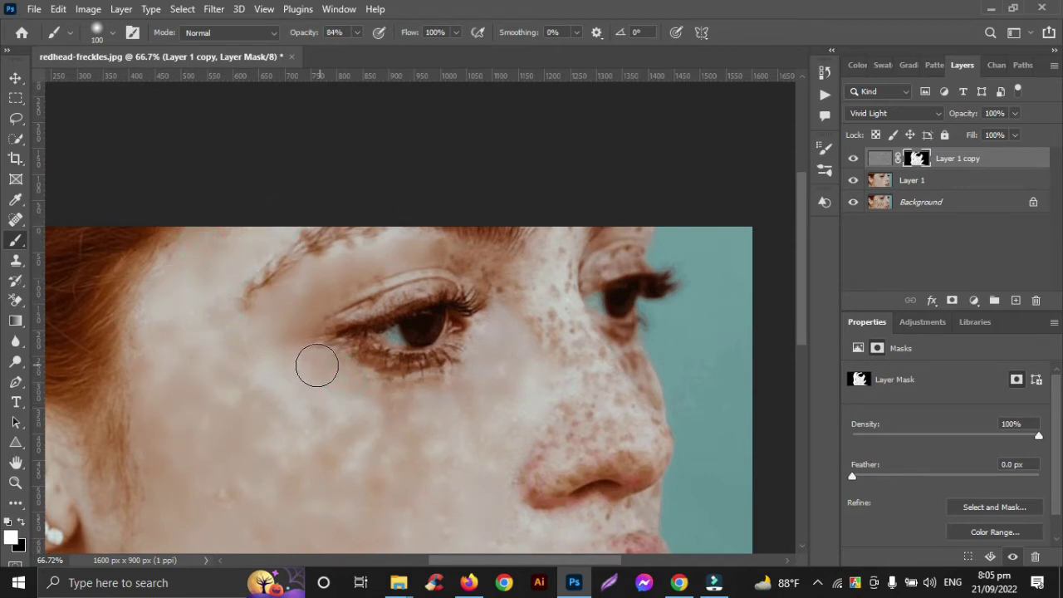
{"action": "left_click", "coordinate": [545, 323]}
{"action": "left_click", "coordinate": [569, 384]}
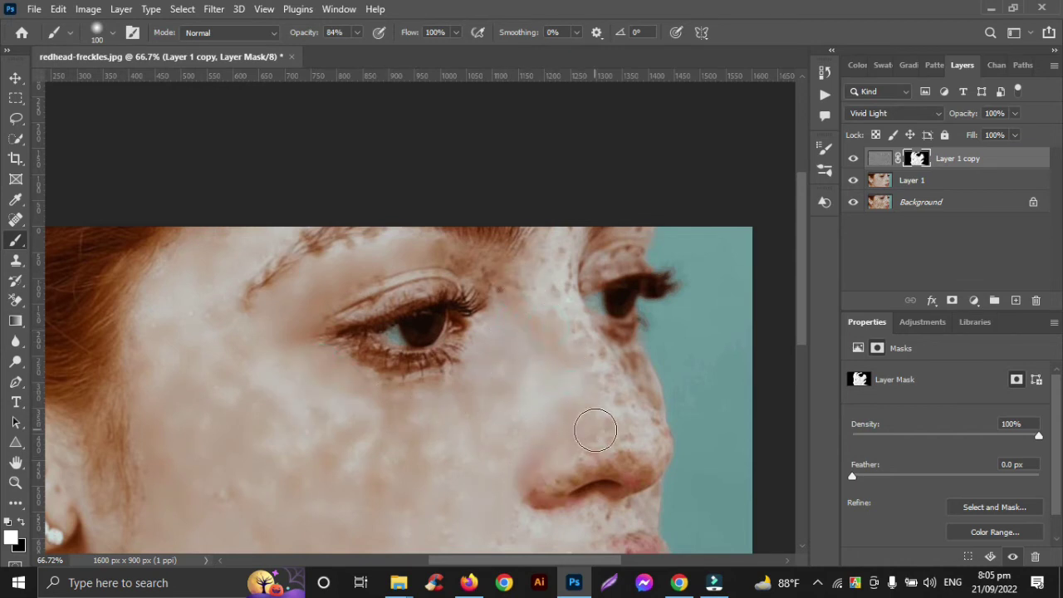
{"action": "key", "text": "ctrl+z"}
{"action": "key", "text": "ctrl+z"}
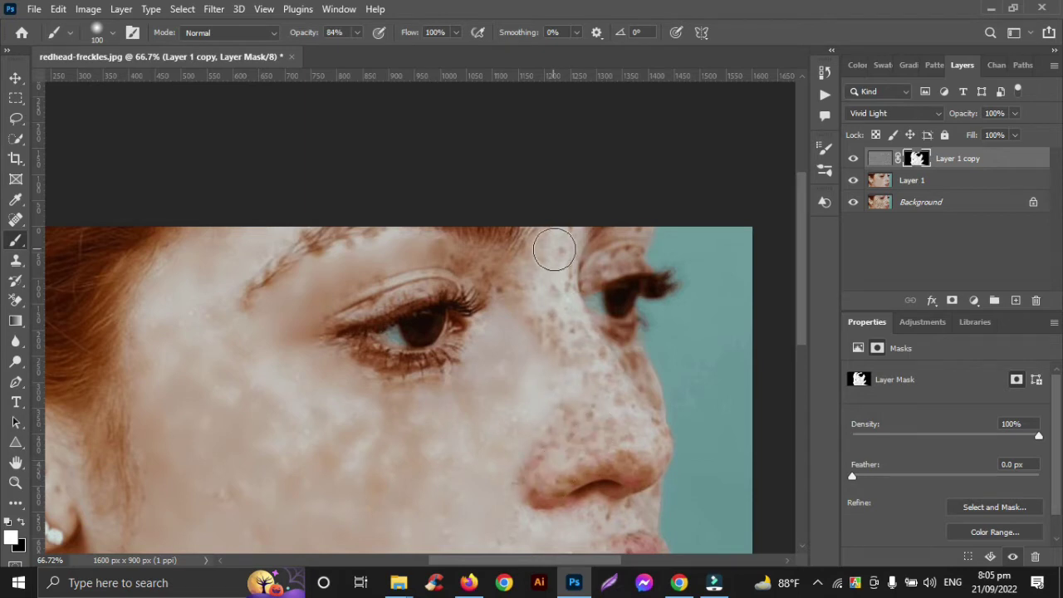
Step: Paint the mask white down the nose bridge, and with a 60 px brush between the near eye's inner corner and brow
{"action": "mouse_move", "coordinate": [554, 249]}
{"action": "left_mouse_down"}
{"action": "mouse_move", "coordinate": [588, 368]}
{"action": "mouse_move", "coordinate": [642, 433]}
{"action": "left_mouse_up"}
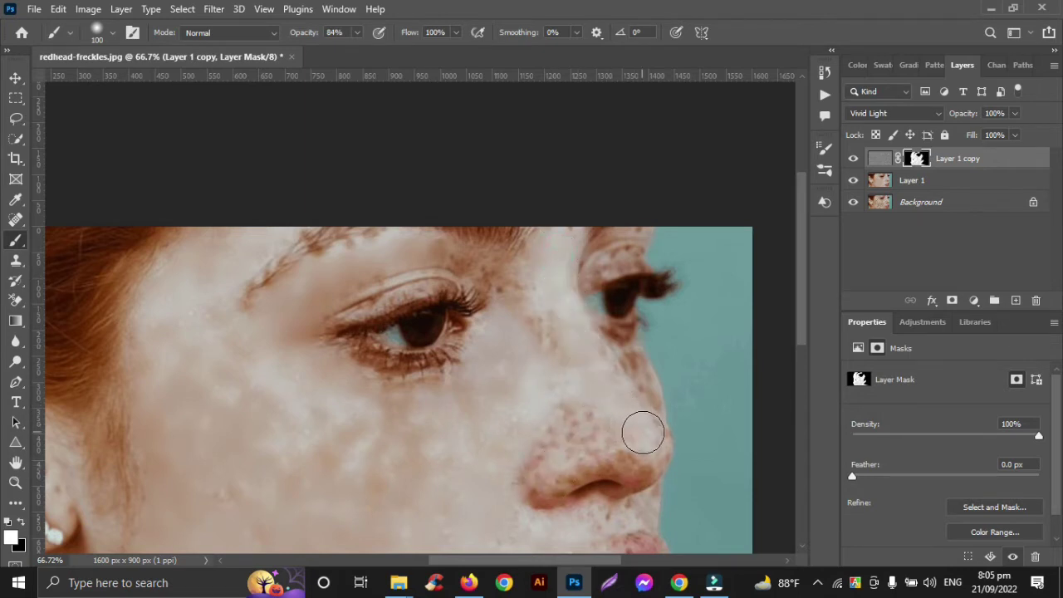
{"action": "scroll", "coordinate": [642, 433], "scroll_direction": "up", "scroll_amount": 2}
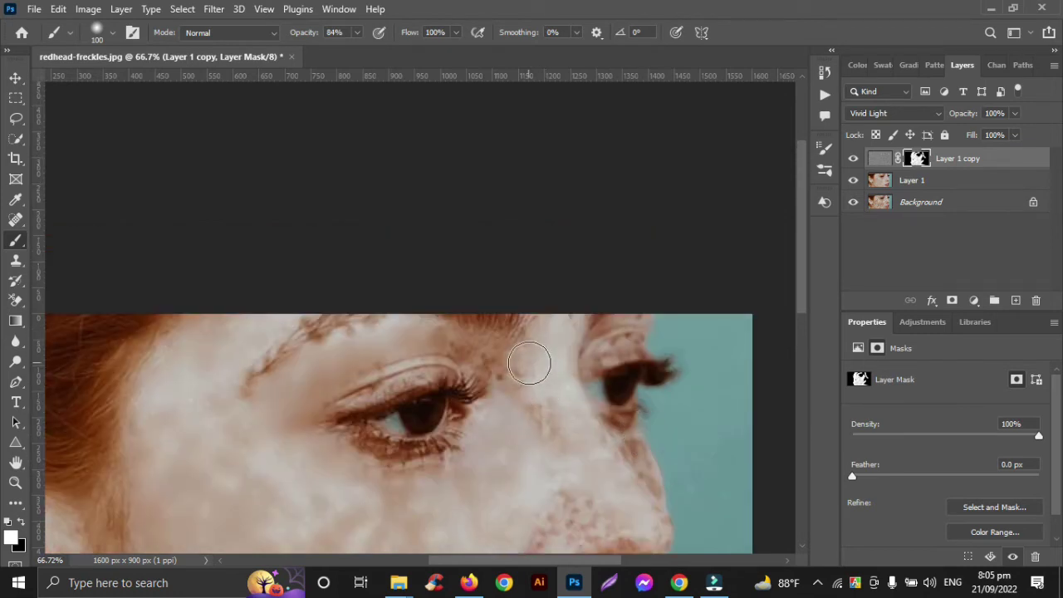
{"action": "key", "text": "bracketleft"}
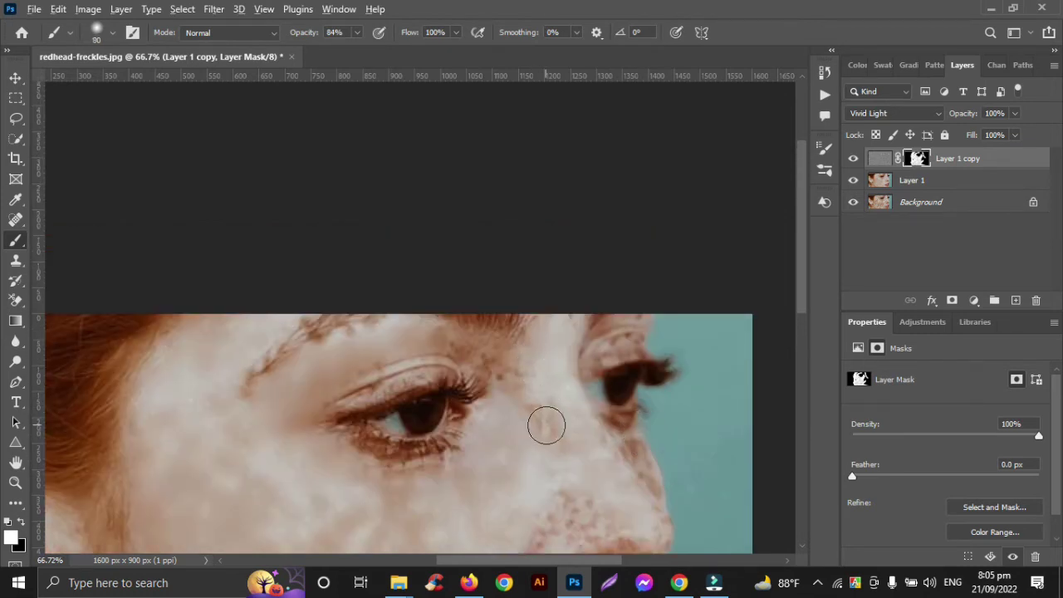
{"action": "scroll", "coordinate": [546, 425], "scroll_direction": "up", "scroll_amount": 3}
{"action": "key", "text": "bracketleft"}
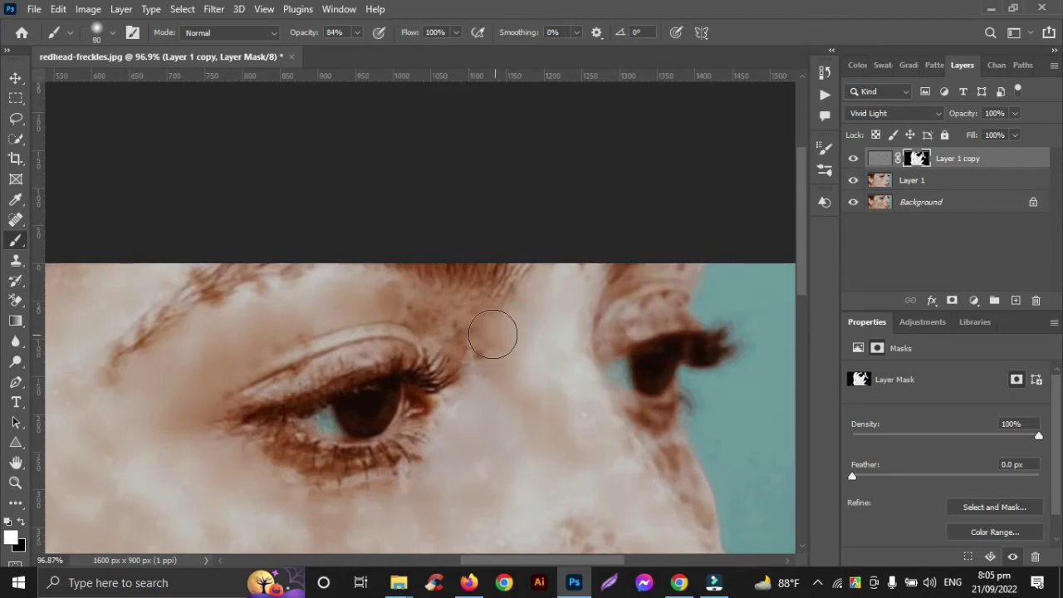
{"action": "scroll", "coordinate": [493, 415], "scroll_direction": "up", "scroll_amount": 2}
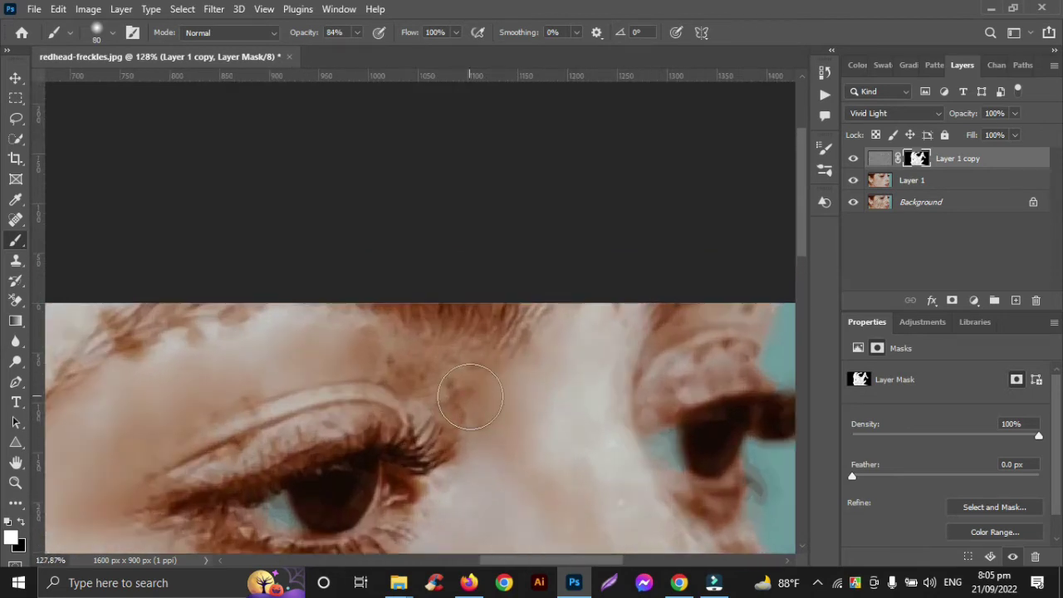
{"action": "key", "text": "bracketleft"}
{"action": "key", "text": "bracketleft"}
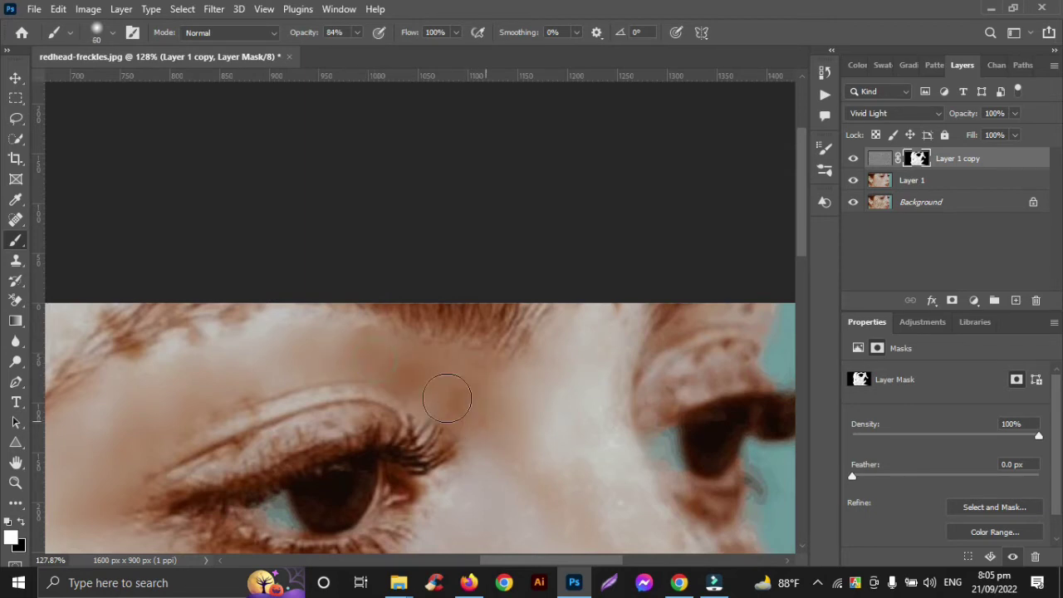
Step: Shrink the brush to 30 px, then 20 px, and paint the mask white along the near eyelid crease and upper lid
{"action": "scroll", "coordinate": [326, 376], "scroll_direction": "up", "scroll_amount": 2}
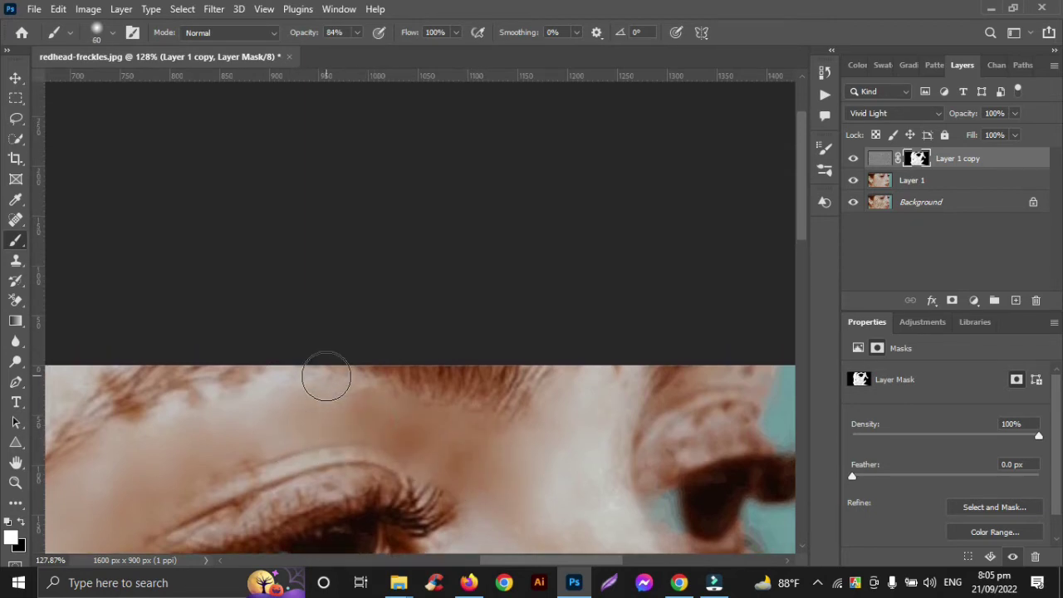
{"action": "scroll", "coordinate": [153, 460], "scroll_direction": "down", "scroll_amount": 3}
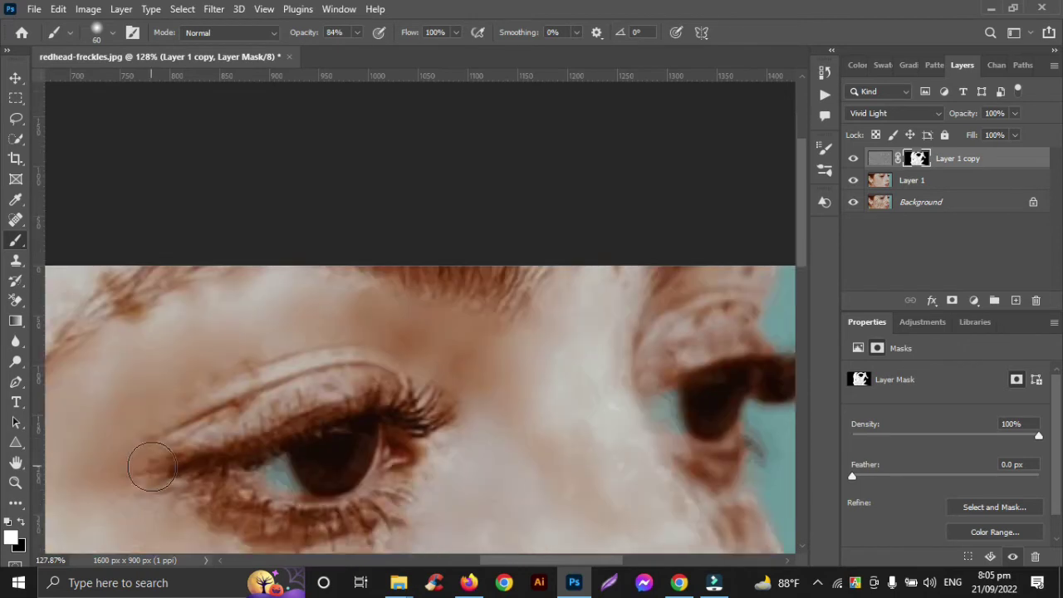
{"action": "key", "text": "bracketleft"}
{"action": "key", "text": "bracketleft"}
{"action": "mouse_move", "coordinate": [358, 351]}
{"action": "left_mouse_down"}
{"action": "mouse_move", "coordinate": [241, 376]}
{"action": "mouse_move", "coordinate": [158, 421]}
{"action": "left_mouse_up"}
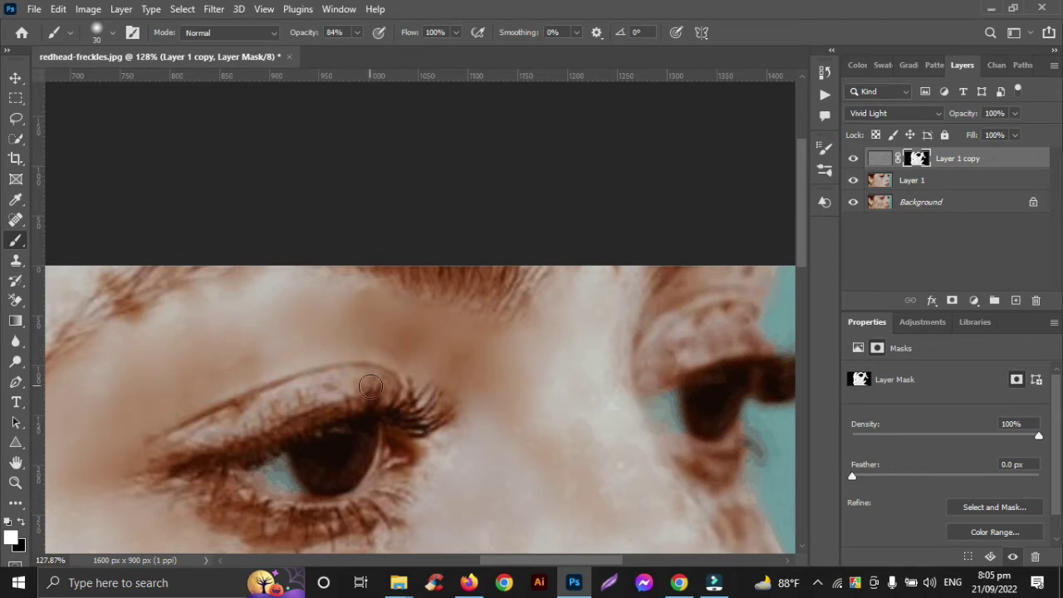
{"action": "mouse_move", "coordinate": [287, 387]}
{"action": "left_mouse_down"}
{"action": "mouse_move", "coordinate": [323, 384]}
{"action": "mouse_move", "coordinate": [169, 428]}
{"action": "left_mouse_up"}
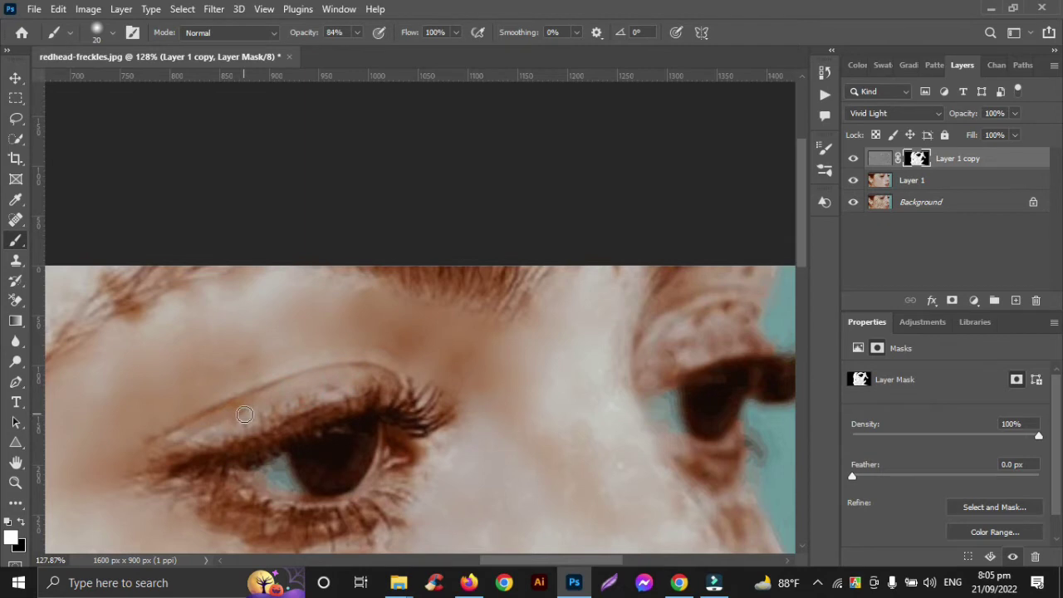
Step: Lower the brush opacity to 63% and paint the mask white over the outer part of the near upper eyelid
{"action": "scroll", "coordinate": [237, 425], "scroll_direction": "up", "scroll_amount": 3}
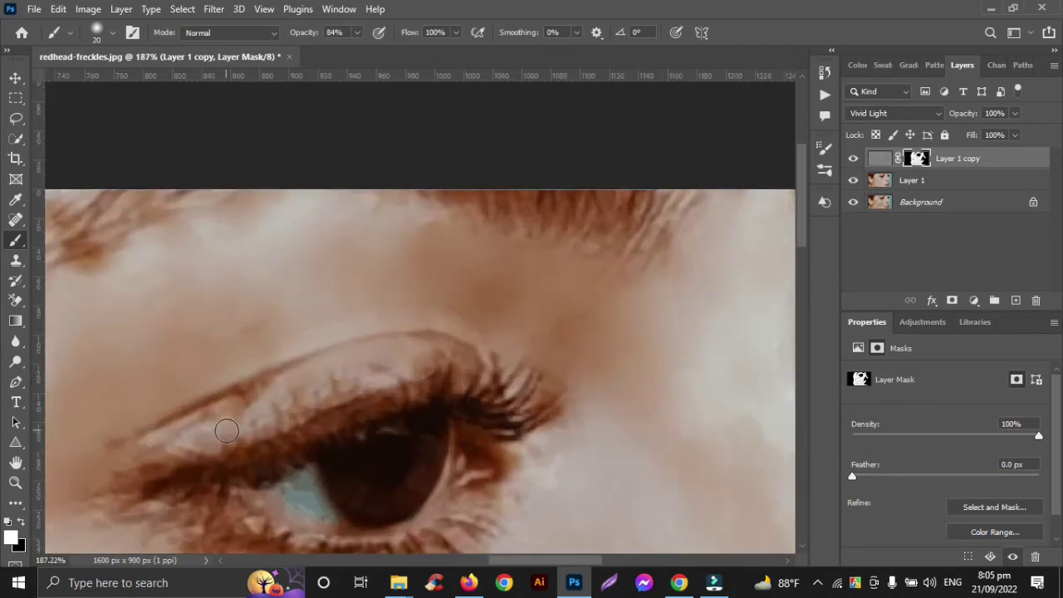
{"action": "left_click", "coordinate": [356, 33]}
{"action": "mouse_move", "coordinate": [356, 47]}
{"action": "left_mouse_down"}
{"action": "mouse_move", "coordinate": [319, 52]}
{"action": "mouse_move", "coordinate": [342, 52]}
{"action": "left_mouse_up"}
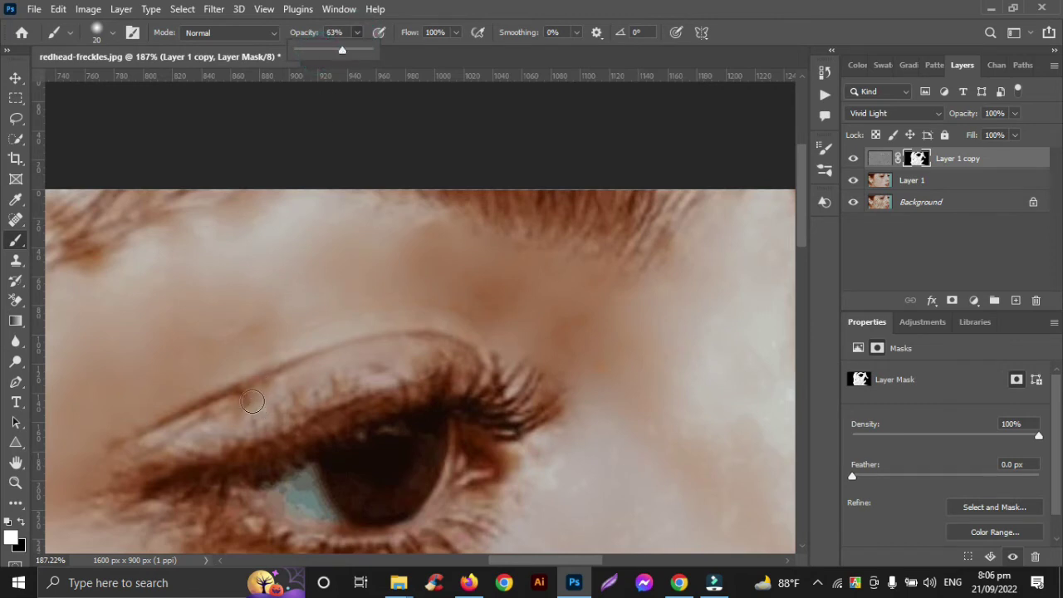
{"action": "mouse_move", "coordinate": [251, 402]}
{"action": "left_mouse_down"}
{"action": "mouse_move", "coordinate": [193, 436]}
{"action": "mouse_move", "coordinate": [136, 449]}
{"action": "left_mouse_up"}
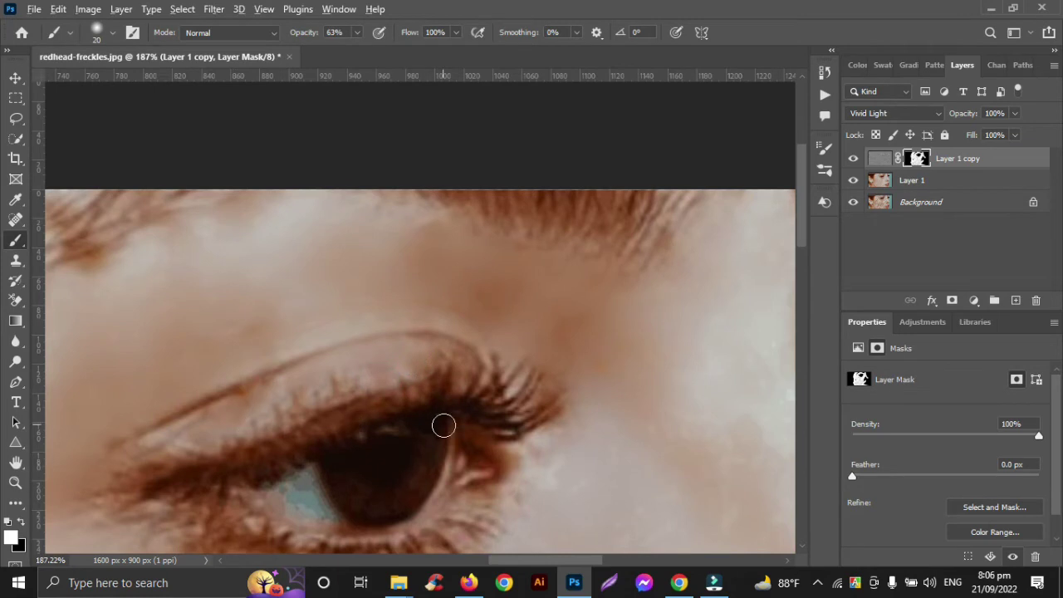
Step: Enlarge the brush to 35 px and paint the mask white over the nose tip, side and nostril wing
{"action": "scroll", "coordinate": [443, 422], "scroll_direction": "down", "scroll_amount": 3}
{"action": "scroll", "coordinate": [446, 425], "scroll_direction": "right", "scroll_amount": 2}
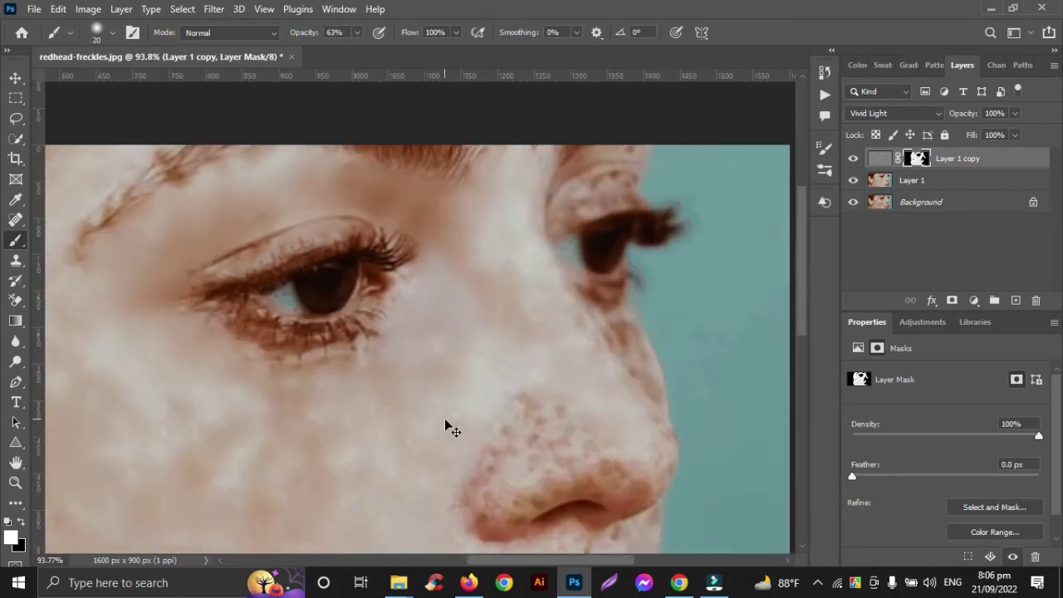
{"action": "scroll", "coordinate": [451, 407], "scroll_direction": "down", "scroll_amount": 2}
{"action": "scroll", "coordinate": [531, 353], "scroll_direction": "up", "scroll_amount": 2}
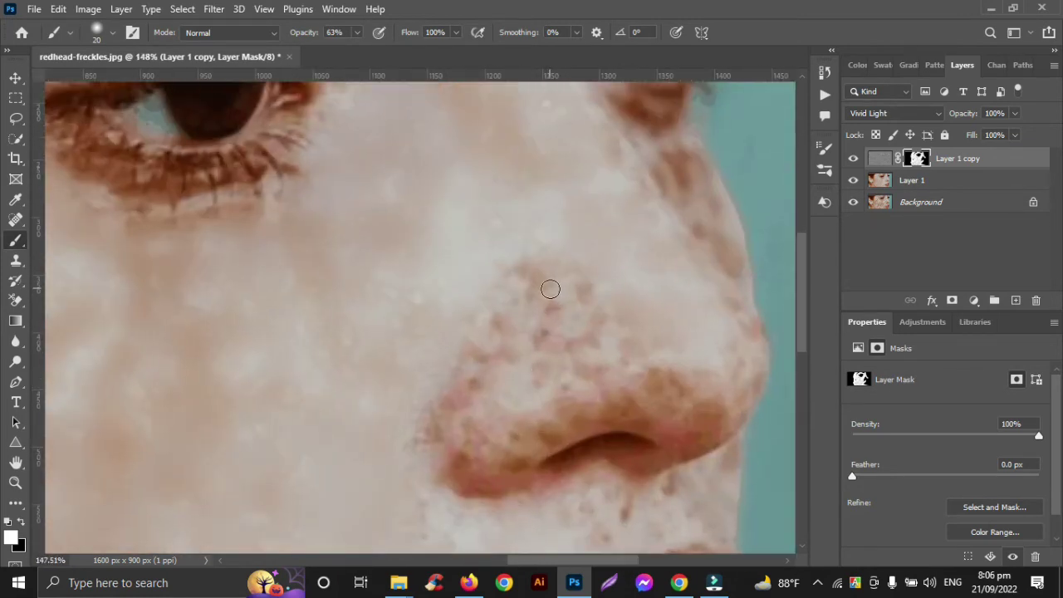
{"action": "key", "text": "bracketright"}
{"action": "key", "text": "bracketright"}
{"action": "key", "text": "bracketright"}
{"action": "left_click", "coordinate": [588, 305]}
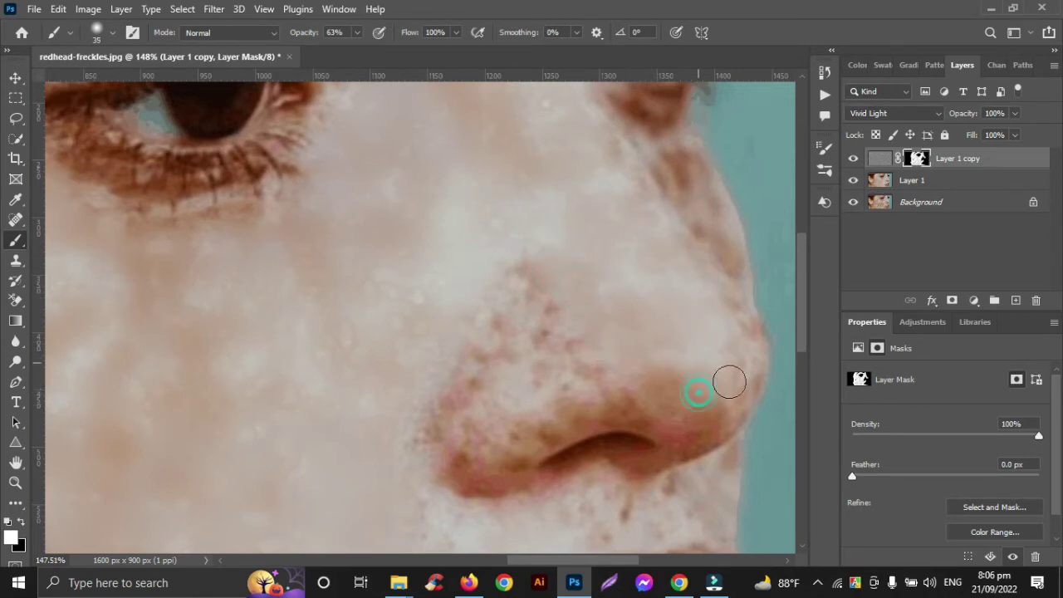
{"action": "mouse_move", "coordinate": [755, 345]}
{"action": "left_mouse_down"}
{"action": "mouse_move", "coordinate": [730, 412]}
{"action": "mouse_move", "coordinate": [681, 448]}
{"action": "mouse_move", "coordinate": [656, 408]}
{"action": "mouse_move", "coordinate": [607, 408]}
{"action": "mouse_move", "coordinate": [541, 429]}
{"action": "mouse_move", "coordinate": [516, 470]}
{"action": "mouse_move", "coordinate": [465, 465]}
{"action": "mouse_move", "coordinate": [460, 453]}
{"action": "mouse_move", "coordinate": [518, 440]}
{"action": "mouse_move", "coordinate": [623, 355]}
{"action": "mouse_move", "coordinate": [538, 299]}
{"action": "mouse_move", "coordinate": [539, 380]}
{"action": "mouse_move", "coordinate": [516, 333]}
{"action": "mouse_move", "coordinate": [503, 339]}
{"action": "mouse_move", "coordinate": [501, 321]}
{"action": "mouse_move", "coordinate": [453, 368]}
{"action": "mouse_move", "coordinate": [443, 470]}
{"action": "mouse_move", "coordinate": [419, 429]}
{"action": "left_mouse_up"}
{"action": "left_click_drag", "start_coordinate": [419, 444], "coordinate": [429, 486]}
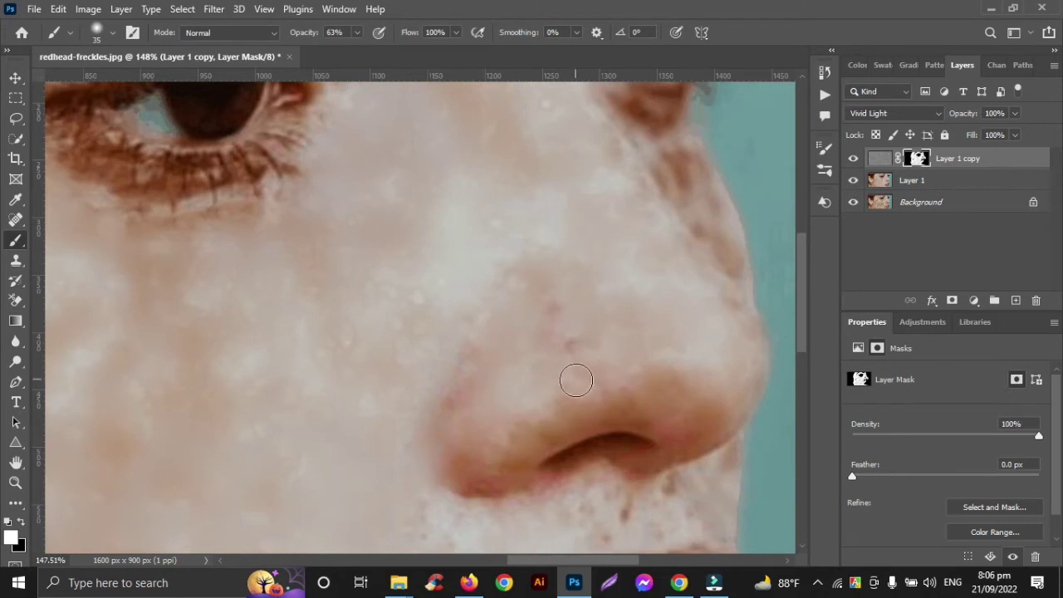
Step: Paint the mask white over the skin between the nose and the upper lip, out to the face's far edge
{"action": "scroll", "coordinate": [571, 332], "scroll_direction": "down", "scroll_amount": 3}
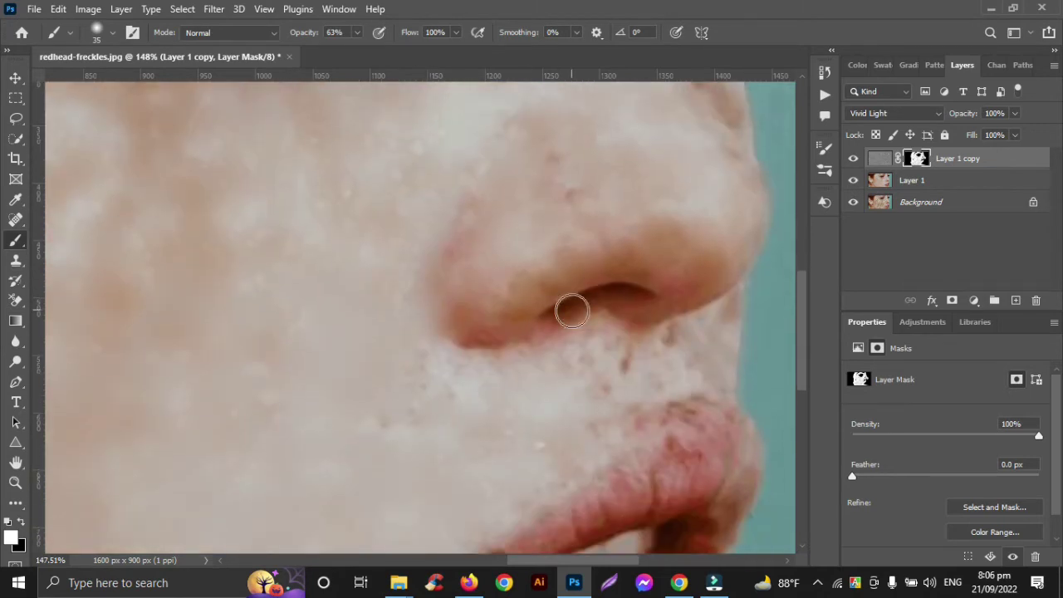
{"action": "left_click", "coordinate": [611, 339]}
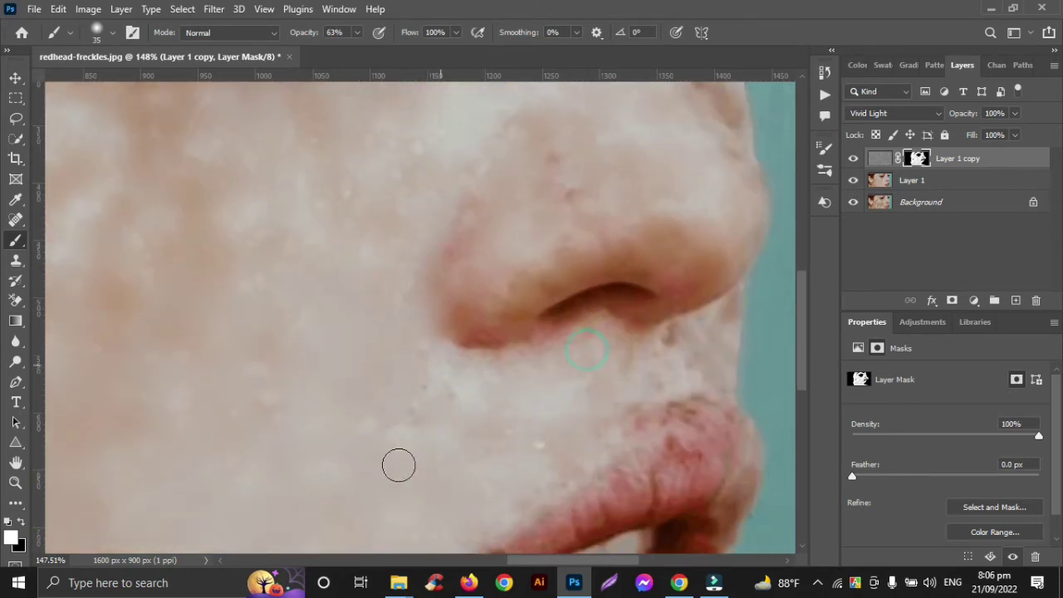
{"action": "left_click", "coordinate": [661, 367]}
{"action": "scroll", "coordinate": [556, 411], "scroll_direction": "right", "scroll_amount": 3}
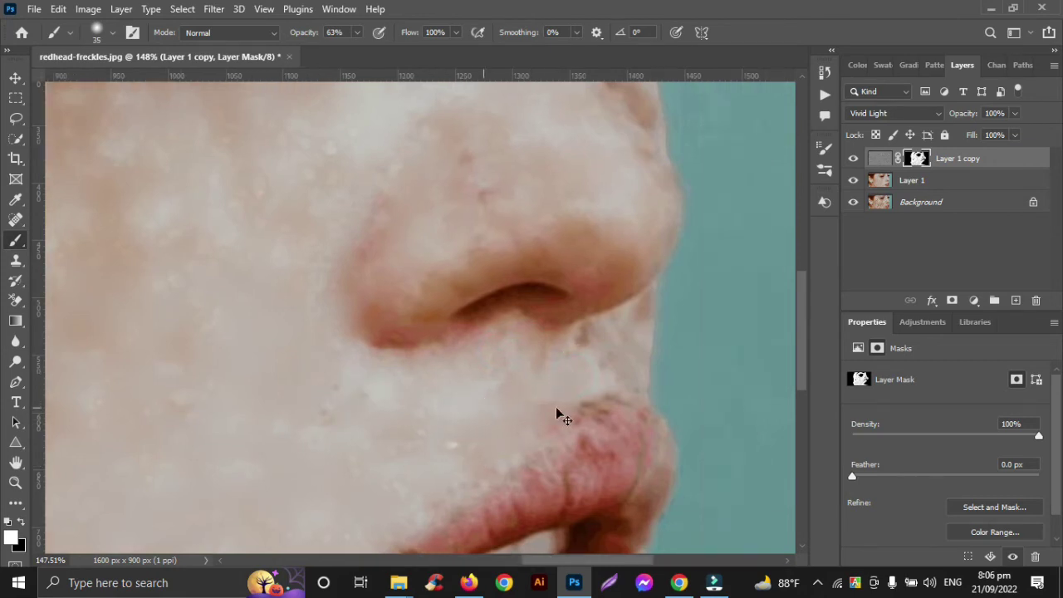
{"action": "mouse_move", "coordinate": [545, 341]}
{"action": "left_mouse_down"}
{"action": "mouse_move", "coordinate": [577, 371]}
{"action": "mouse_move", "coordinate": [598, 353]}
{"action": "mouse_move", "coordinate": [604, 318]}
{"action": "left_mouse_up"}
{"action": "left_click", "coordinate": [598, 317]}
Step: Paint the mask white over the narrow strip of far cheek beside the nose and under the far eye
{"action": "scroll", "coordinate": [564, 351], "scroll_direction": "up", "scroll_amount": 5}
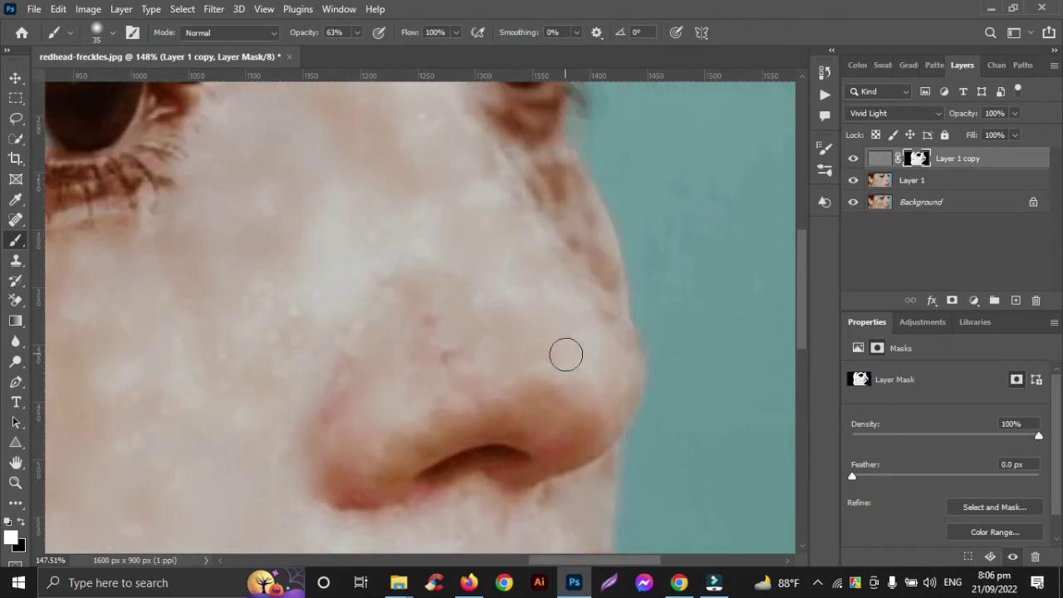
{"action": "mouse_move", "coordinate": [523, 298]}
{"action": "left_mouse_down"}
{"action": "mouse_move", "coordinate": [565, 323]}
{"action": "mouse_move", "coordinate": [598, 393]}
{"action": "mouse_move", "coordinate": [577, 336]}
{"action": "left_mouse_up"}
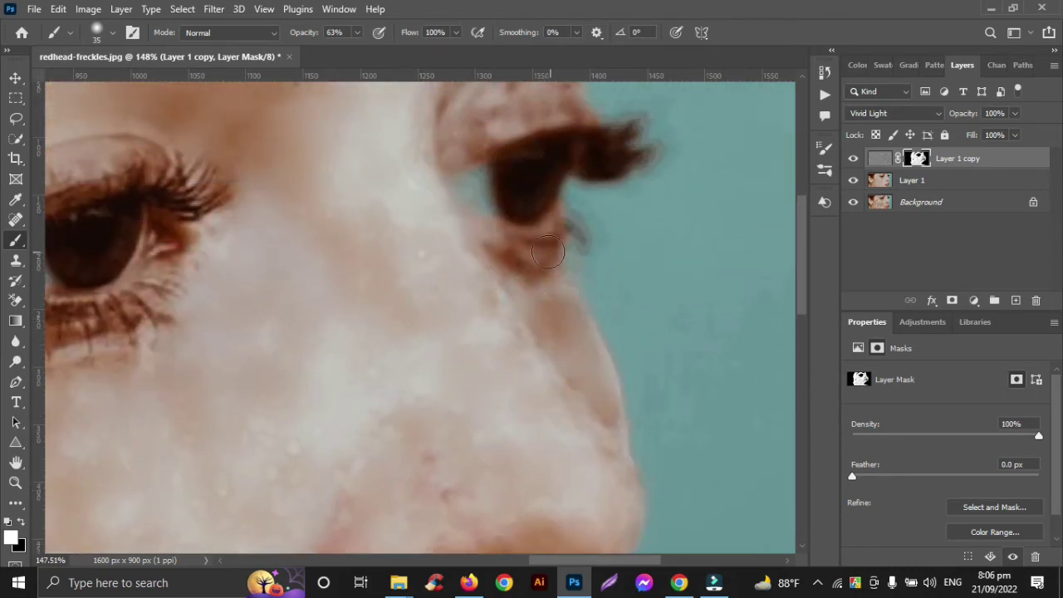
{"action": "mouse_move", "coordinate": [543, 245]}
{"action": "left_mouse_down"}
{"action": "mouse_move", "coordinate": [494, 251]}
{"action": "mouse_move", "coordinate": [541, 269]}
{"action": "left_mouse_up"}
Step: Paint the mask white over the far eye's upper lid and inner corner beside the nose bridge
{"action": "scroll", "coordinate": [526, 277], "scroll_direction": "up", "scroll_amount": 5}
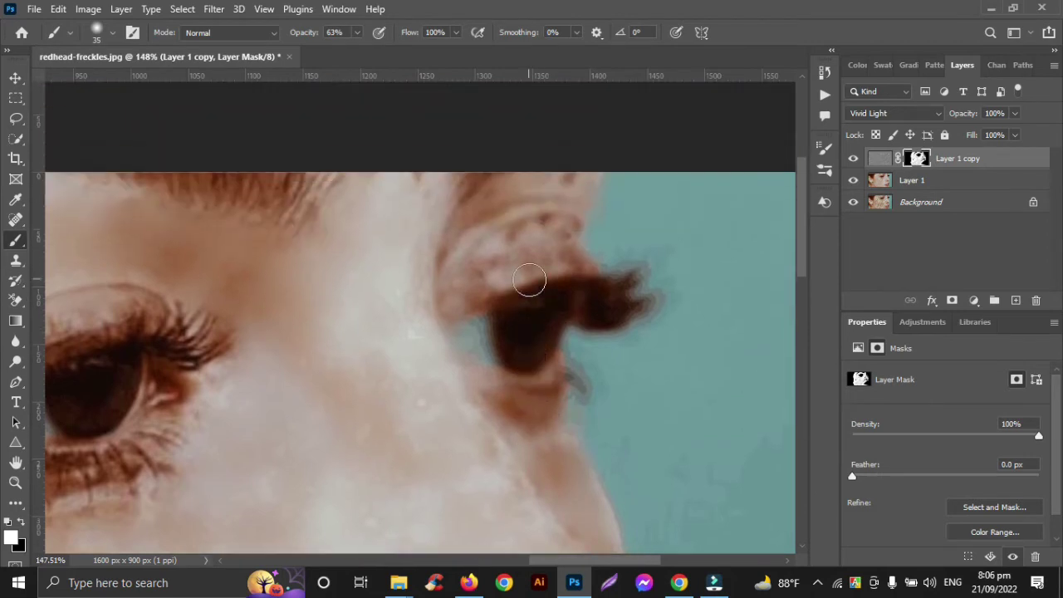
{"action": "mouse_move", "coordinate": [448, 347]}
{"action": "left_mouse_down"}
{"action": "mouse_move", "coordinate": [573, 307]}
{"action": "mouse_move", "coordinate": [540, 277]}
{"action": "mouse_move", "coordinate": [482, 323]}
{"action": "mouse_move", "coordinate": [516, 287]}
{"action": "mouse_move", "coordinate": [569, 281]}
{"action": "mouse_move", "coordinate": [503, 250]}
{"action": "mouse_move", "coordinate": [601, 234]}
{"action": "left_mouse_up"}
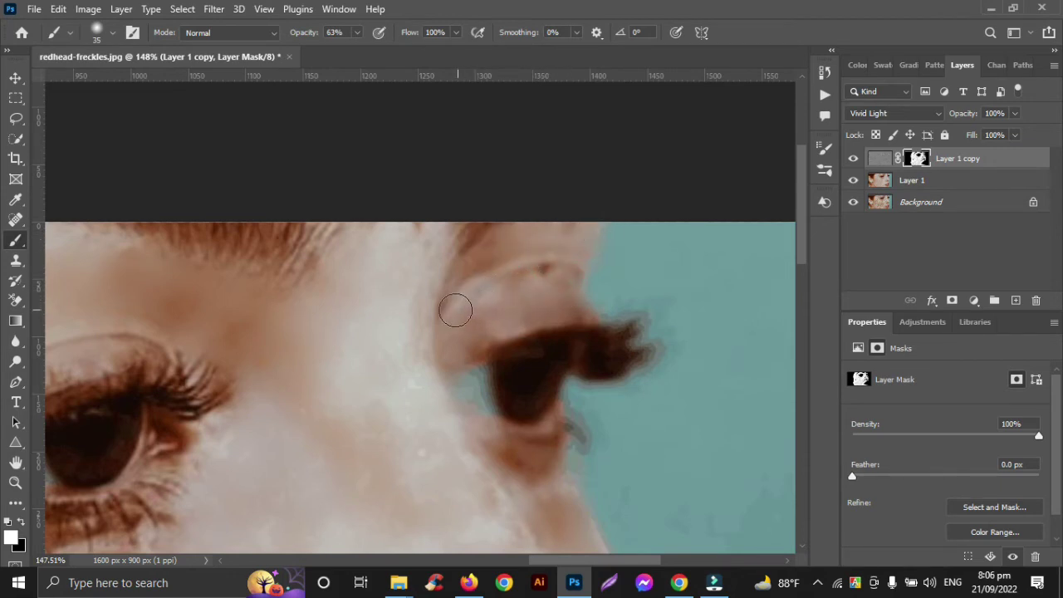
{"action": "left_click_drag", "start_coordinate": [453, 307], "coordinate": [449, 312]}
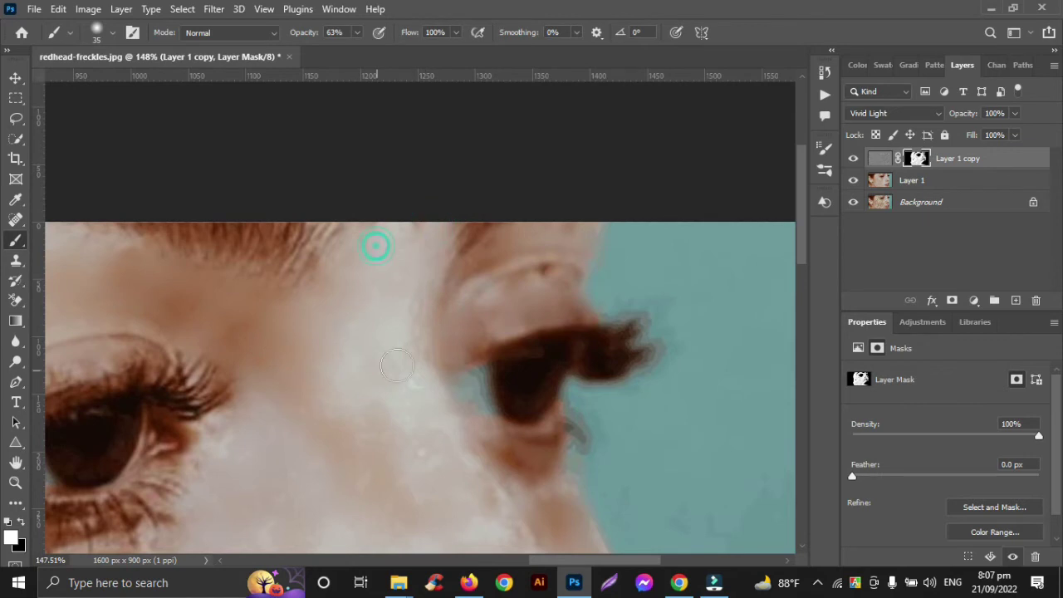
Step: Paint the mask white over the freckle spots on the earlobe and lower ear around the earring
{"action": "scroll", "coordinate": [419, 365], "scroll_direction": "down", "scroll_amount": 3}
{"action": "scroll", "coordinate": [424, 361], "scroll_direction": "down", "scroll_amount": 4}
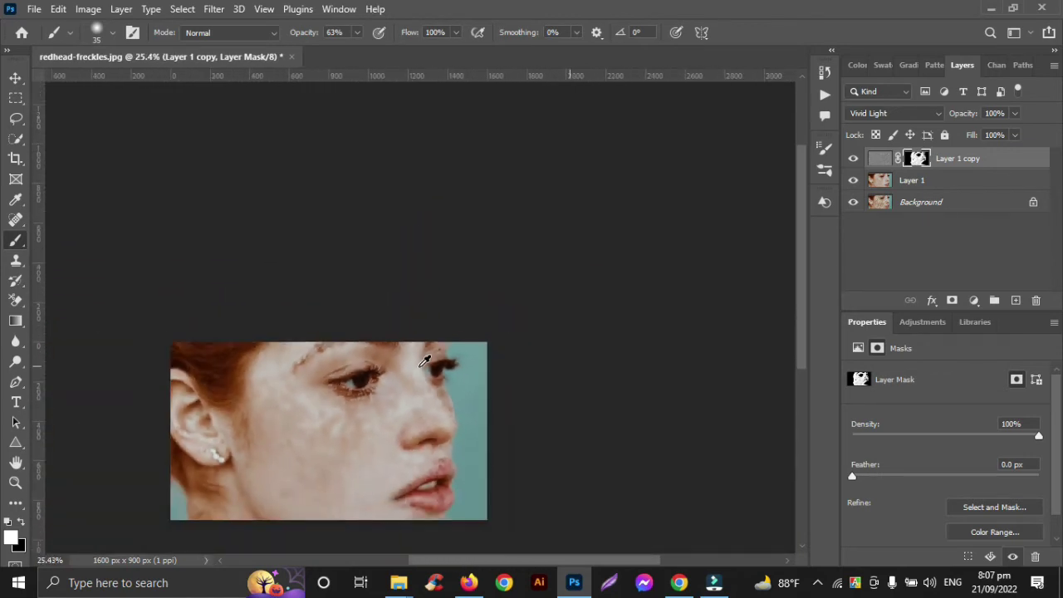
{"action": "scroll", "coordinate": [383, 377], "scroll_direction": "up", "scroll_amount": 3}
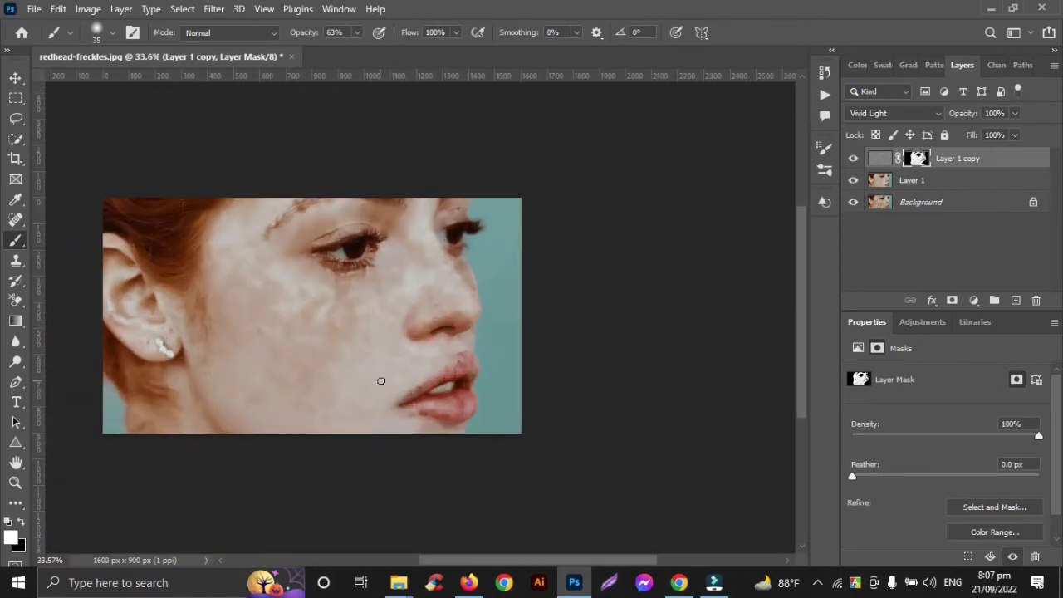
{"action": "scroll", "coordinate": [224, 279], "scroll_direction": "up", "scroll_amount": 2}
{"action": "scroll", "coordinate": [224, 280], "scroll_direction": "up", "scroll_amount": 4}
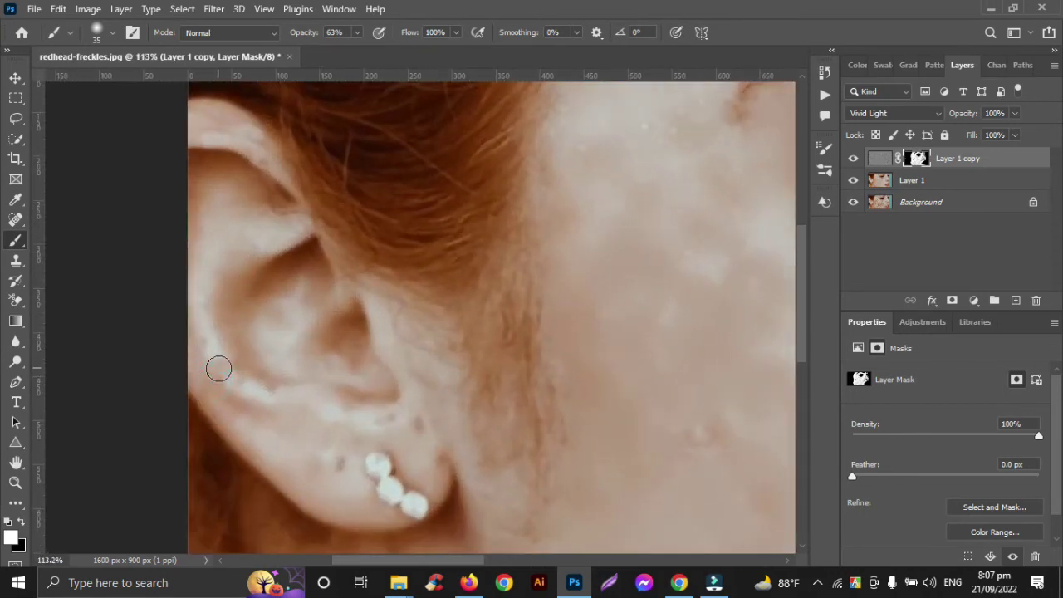
{"action": "left_click", "coordinate": [268, 394]}
{"action": "left_click", "coordinate": [338, 465]}
{"action": "left_click", "coordinate": [419, 426]}
{"action": "left_click", "coordinate": [384, 415]}
{"action": "left_click", "coordinate": [343, 406]}
Step: Merge Layer 1 copy with Layer 1 into a single layer and duplicate the merged layer
{"action": "scroll", "coordinate": [326, 413], "scroll_direction": "down", "scroll_amount": 6}
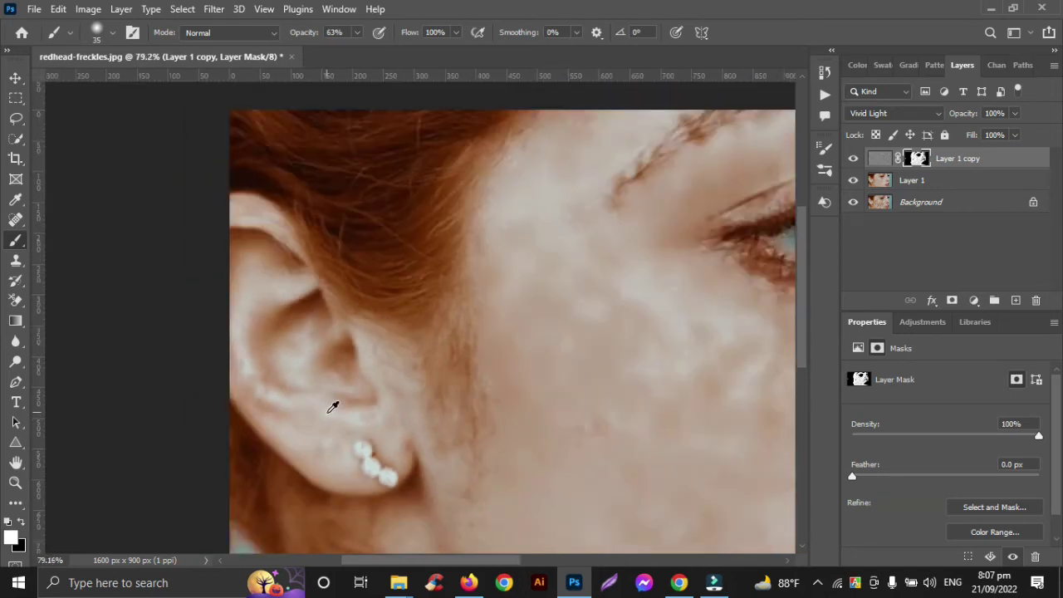
{"action": "scroll", "coordinate": [328, 412], "scroll_direction": "right", "scroll_amount": 3}
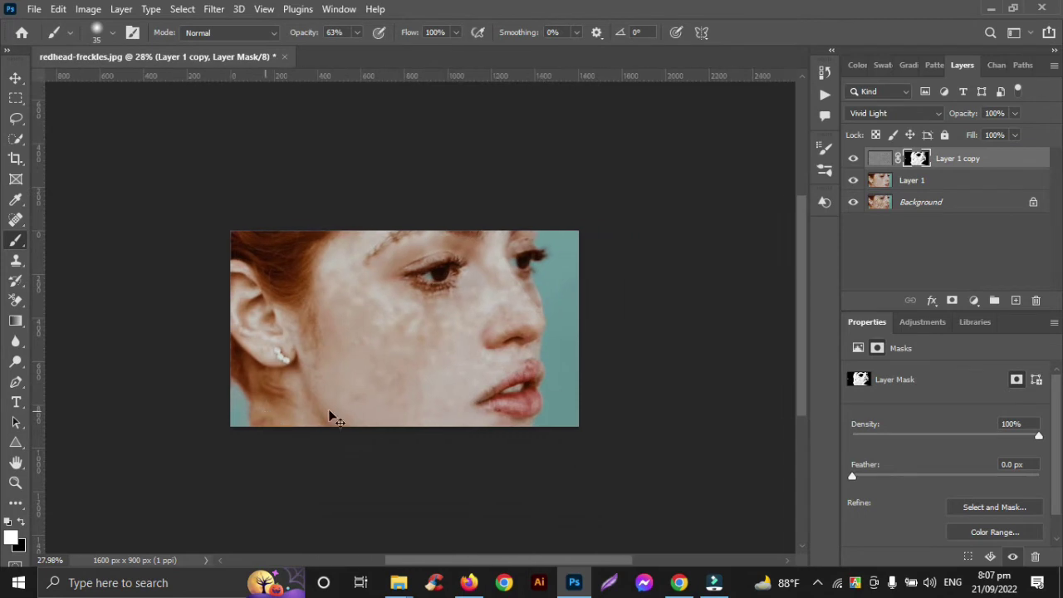
{"action": "left_click", "coordinate": [15, 77]}
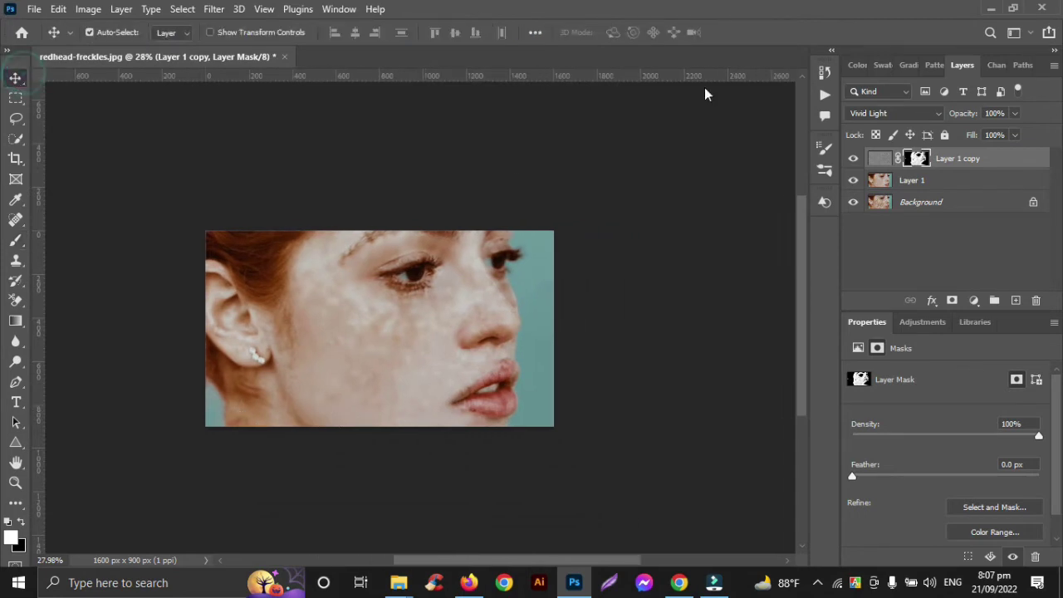
{"action": "left_click", "coordinate": [915, 177], "text": "shift"}
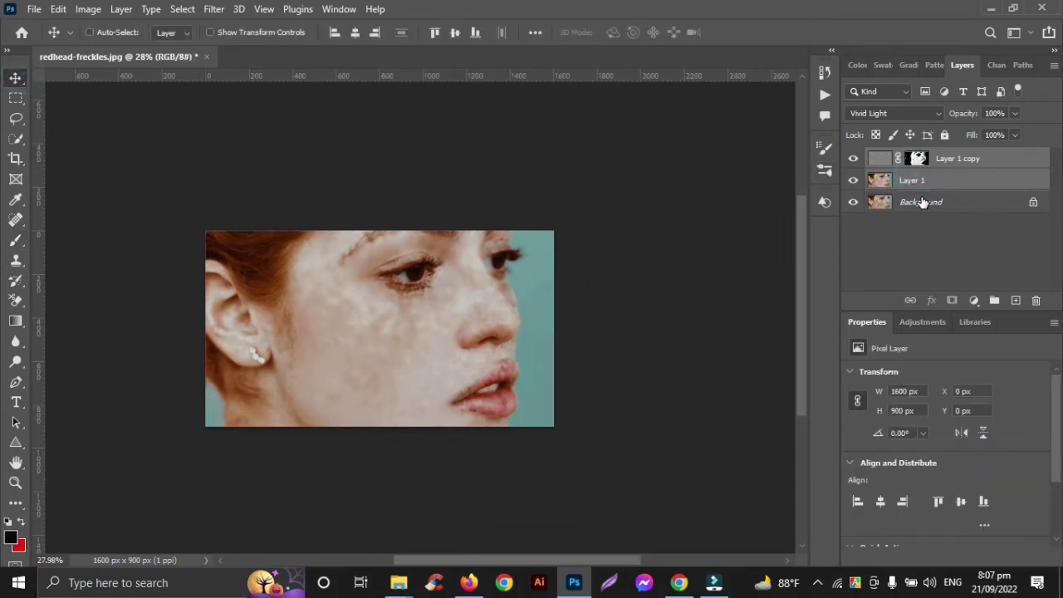
{"action": "key", "text": "ctrl+e"}
{"action": "key", "text": "ctrl+j"}
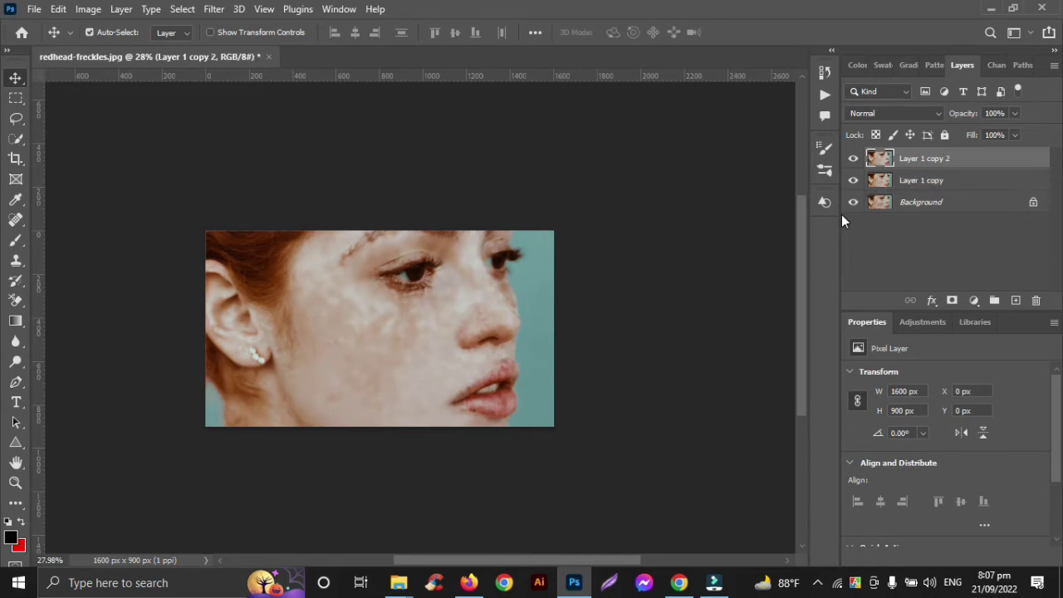
Step: Open the Surface Blur filter for the Layer 1 copy 2 layer
{"action": "left_click", "coordinate": [214, 10]}
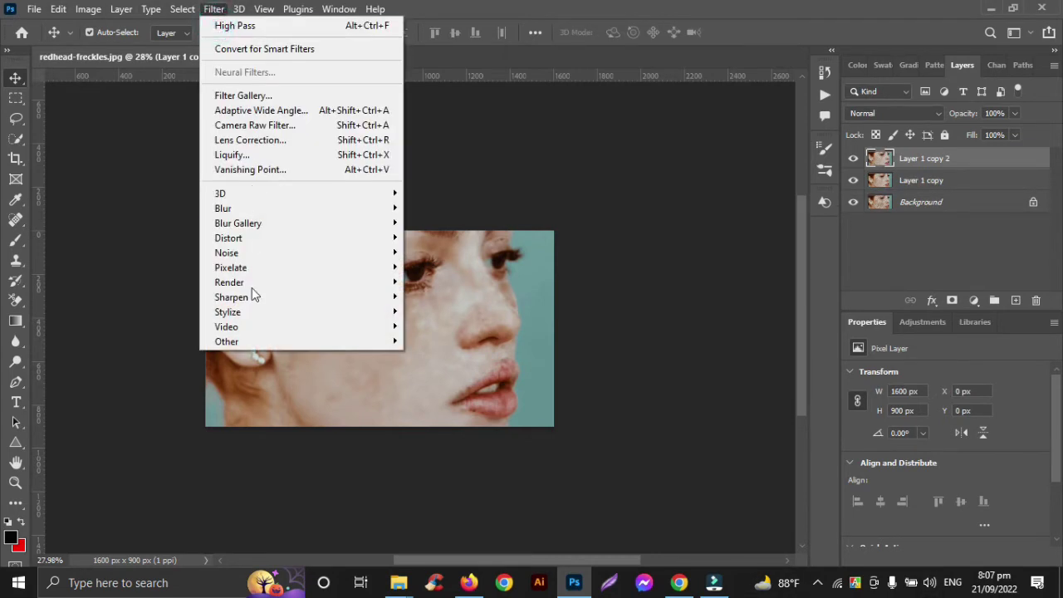
{"action": "left_click", "coordinate": [269, 209]}
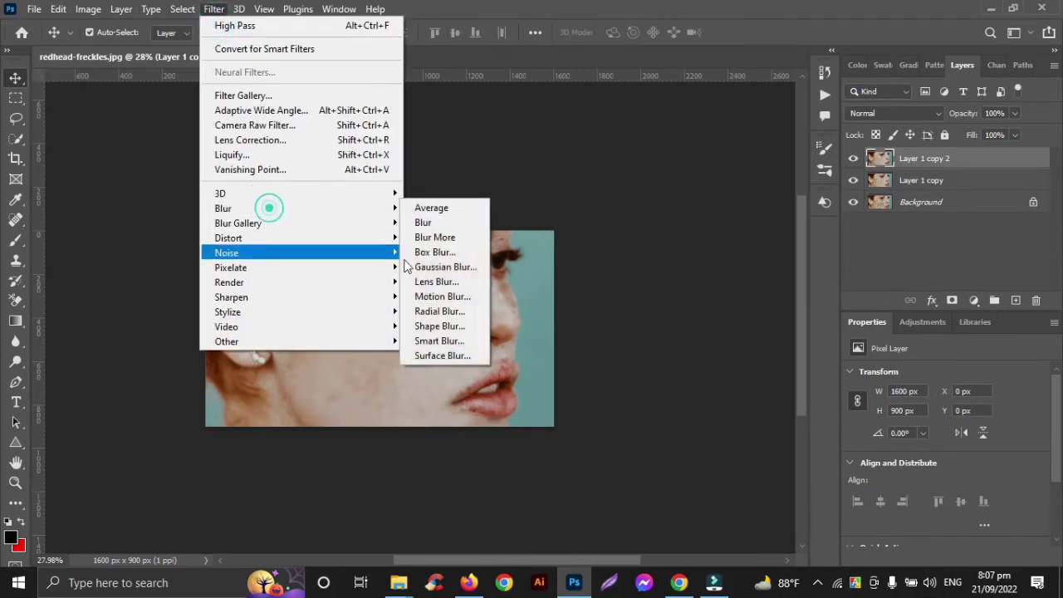
{"action": "left_click", "coordinate": [427, 355]}
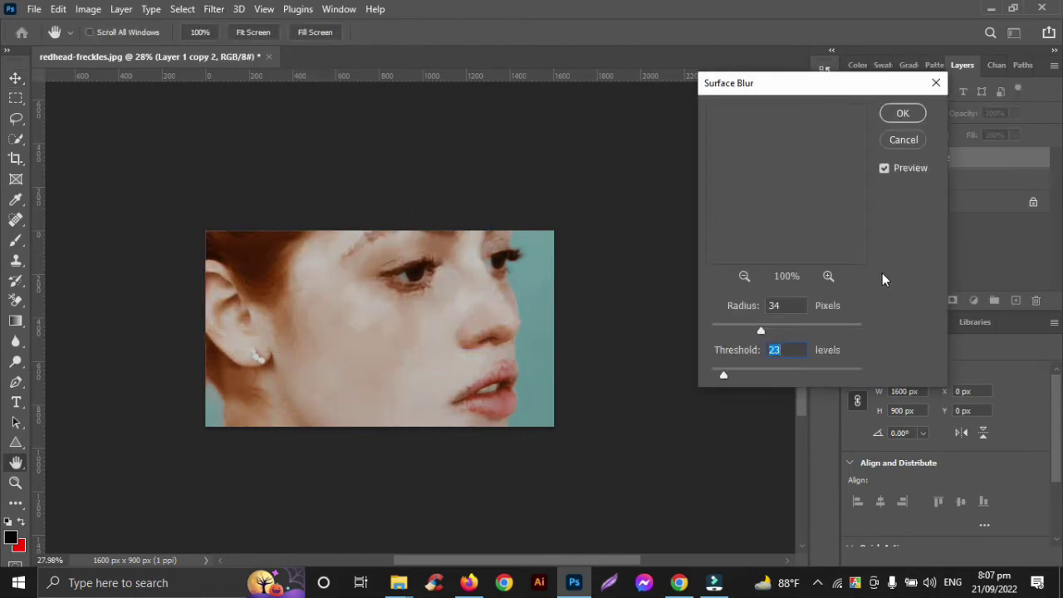
Step: Try a Surface Blur radius of 63 pixels with a threshold of 33 levels
{"action": "left_click", "coordinate": [724, 375]}
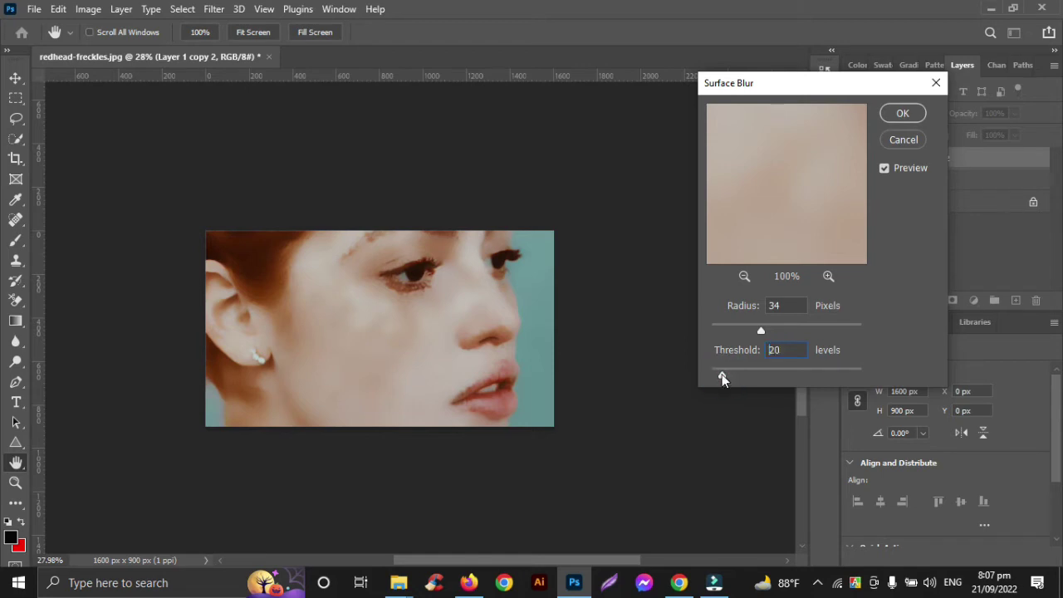
{"action": "key", "text": "Down"}
{"action": "left_click_drag", "start_coordinate": [745, 331], "coordinate": [730, 329]}
{"action": "mouse_move", "coordinate": [732, 332]}
{"action": "left_mouse_down"}
{"action": "mouse_move", "coordinate": [692, 331]}
{"action": "mouse_move", "coordinate": [719, 332]}
{"action": "left_mouse_up"}
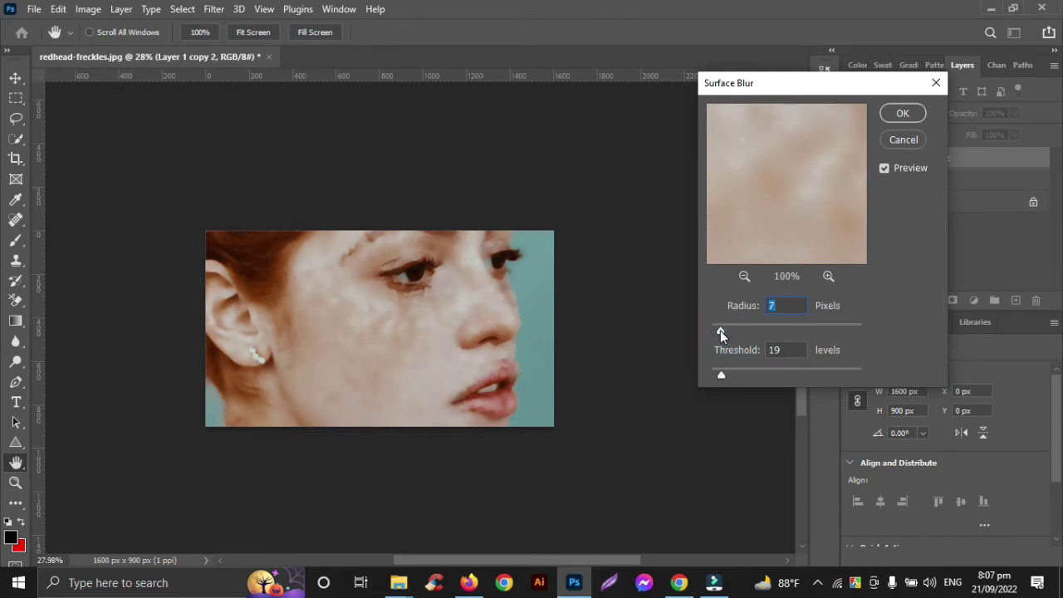
{"action": "left_click_drag", "start_coordinate": [721, 374], "coordinate": [729, 380]}
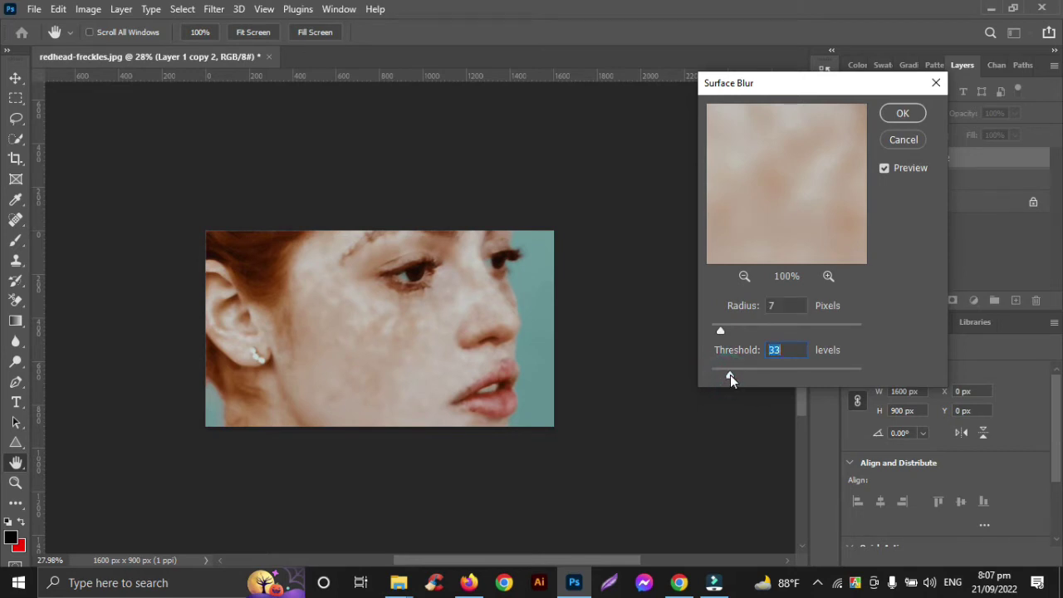
{"action": "left_click_drag", "start_coordinate": [721, 329], "coordinate": [805, 328]}
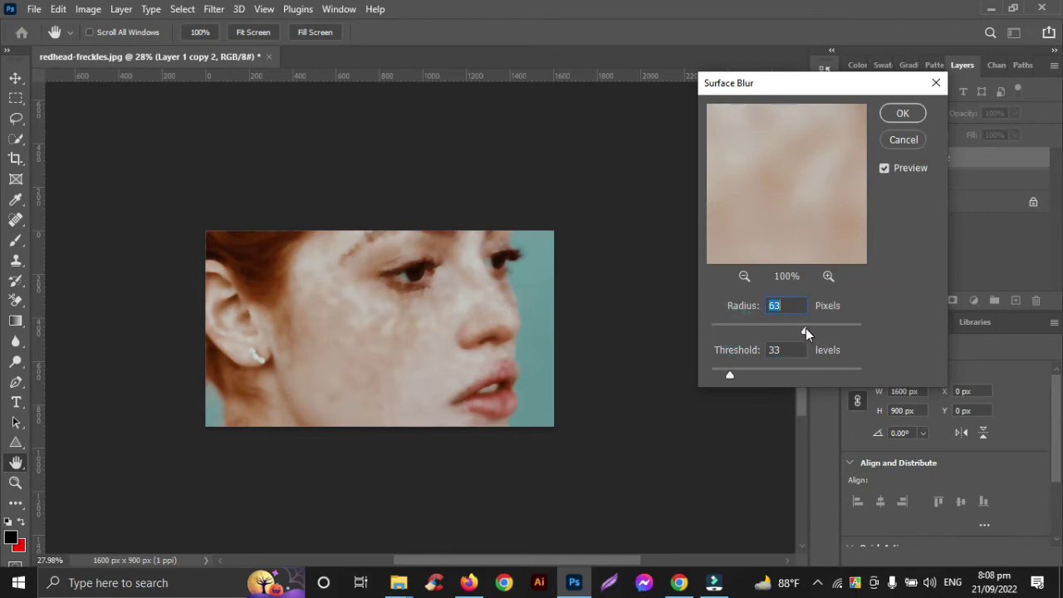
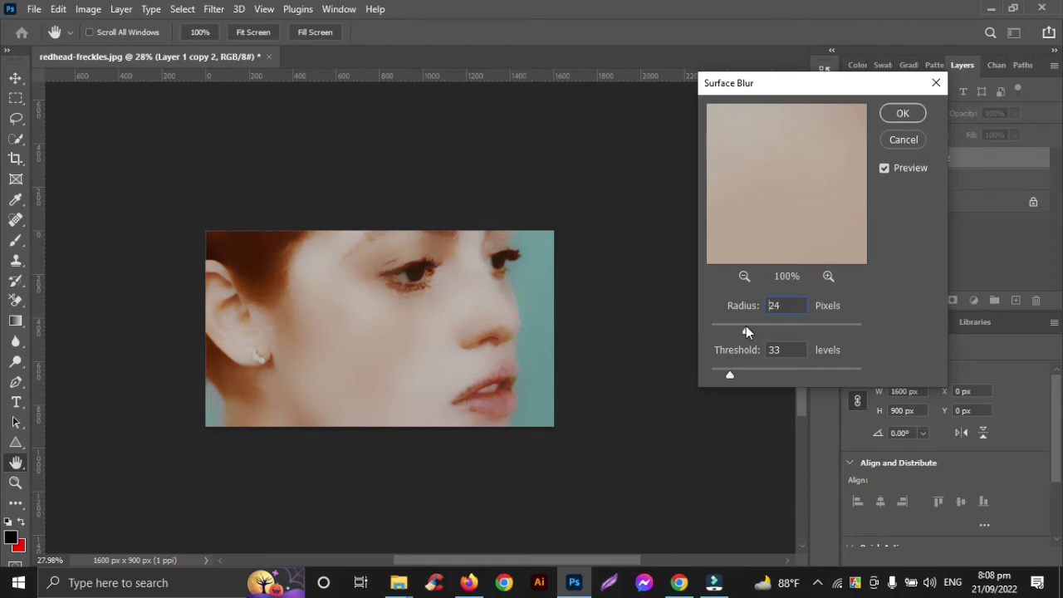
Step: Set the Surface Blur radius to about 32 pixels and the threshold to 41 levels, and apply the filter
{"action": "left_click_drag", "start_coordinate": [743, 329], "coordinate": [738, 330]}
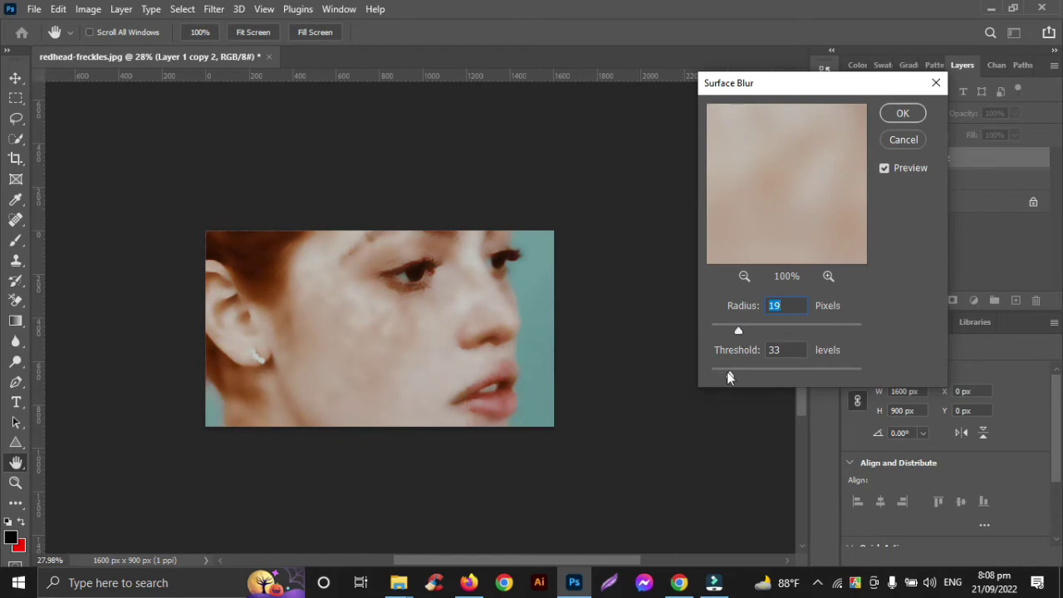
{"action": "left_click_drag", "start_coordinate": [737, 330], "coordinate": [733, 330]}
{"action": "left_click_drag", "start_coordinate": [733, 377], "coordinate": [735, 375]}
{"action": "left_click_drag", "start_coordinate": [735, 332], "coordinate": [743, 332]}
{"action": "left_click_drag", "start_coordinate": [743, 332], "coordinate": [758, 331]}
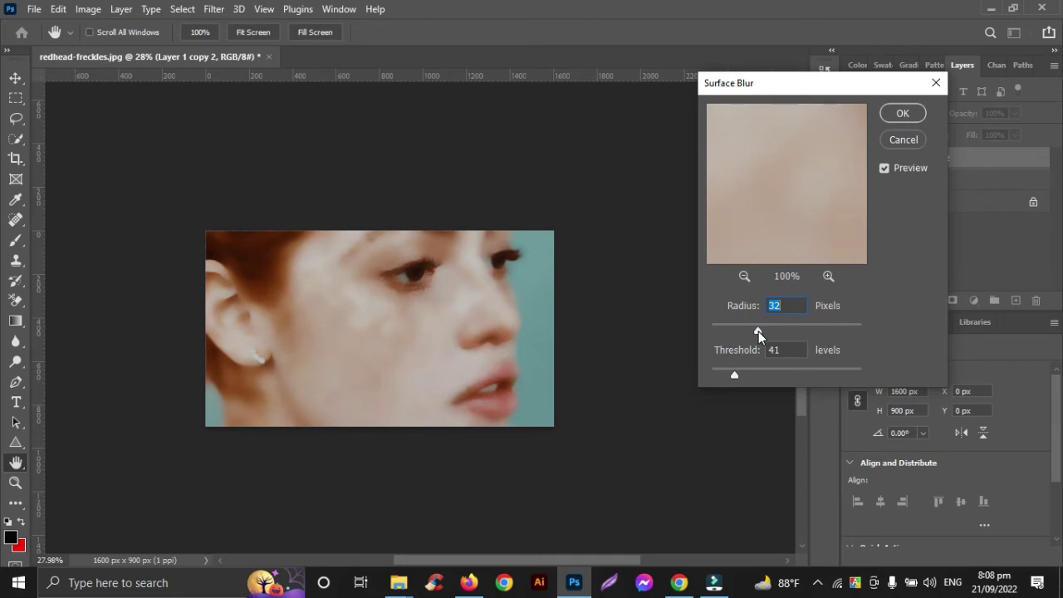
{"action": "left_click_drag", "start_coordinate": [758, 331], "coordinate": [755, 328]}
{"action": "left_click", "coordinate": [900, 114]}
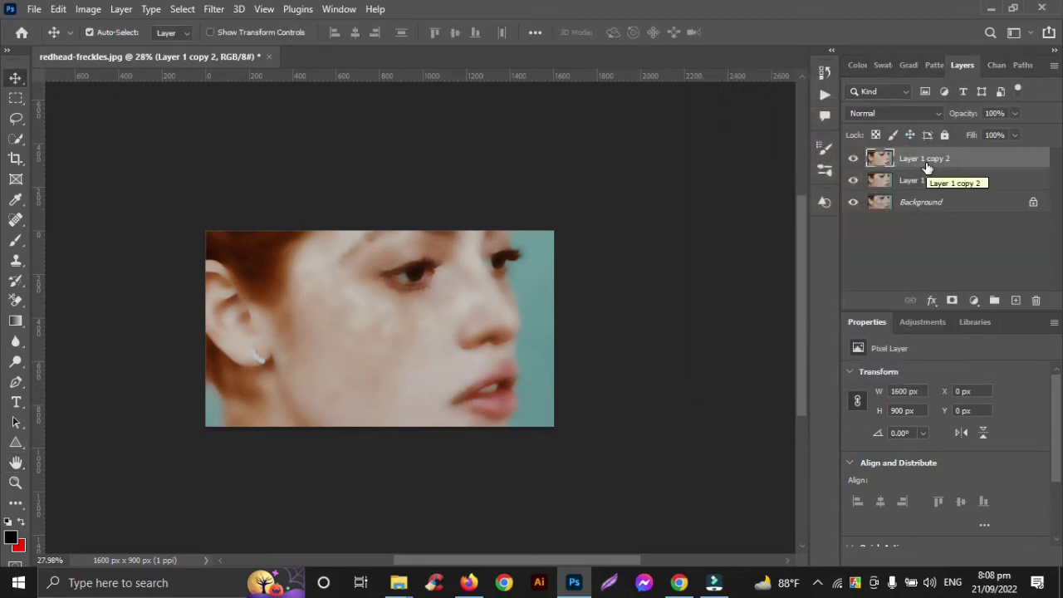
Step: Add a layer mask to Layer 1 copy 2 and fill it with black
{"action": "left_click", "coordinate": [951, 299]}
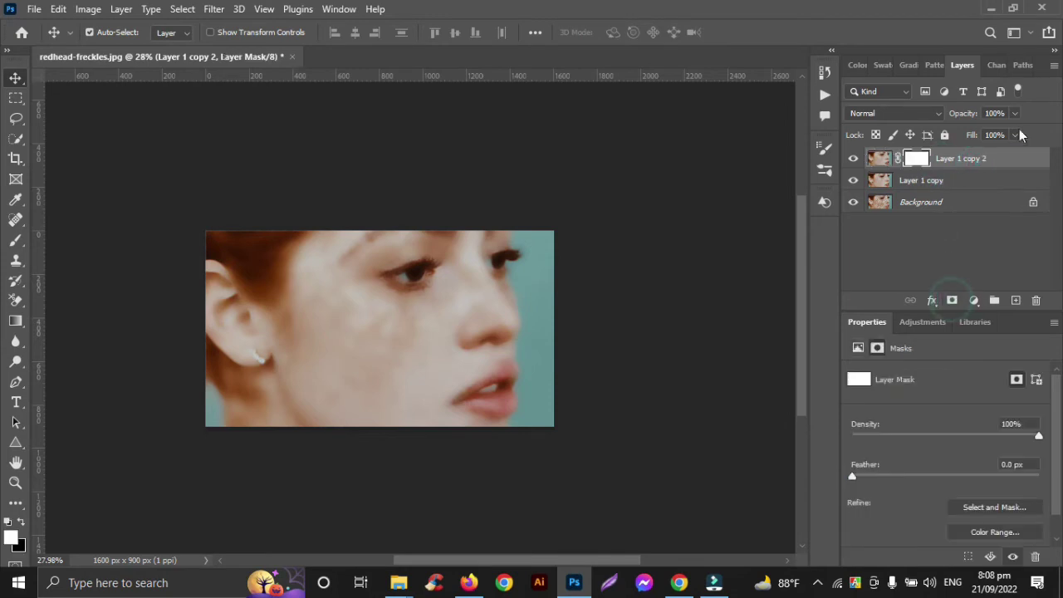
{"action": "left_click", "coordinate": [21, 521]}
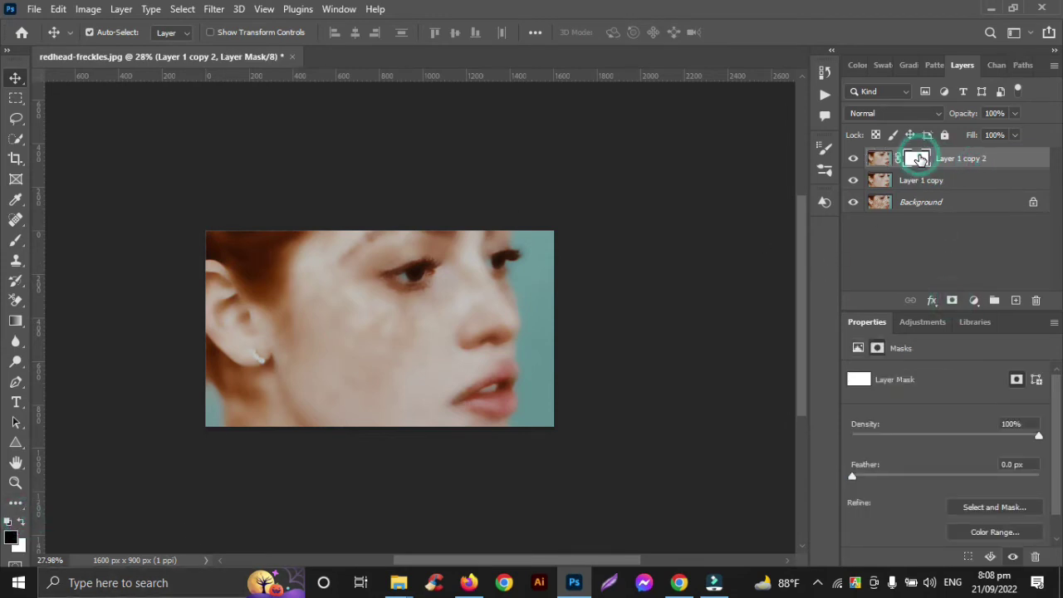
{"action": "key", "text": "alt+BackSpace"}
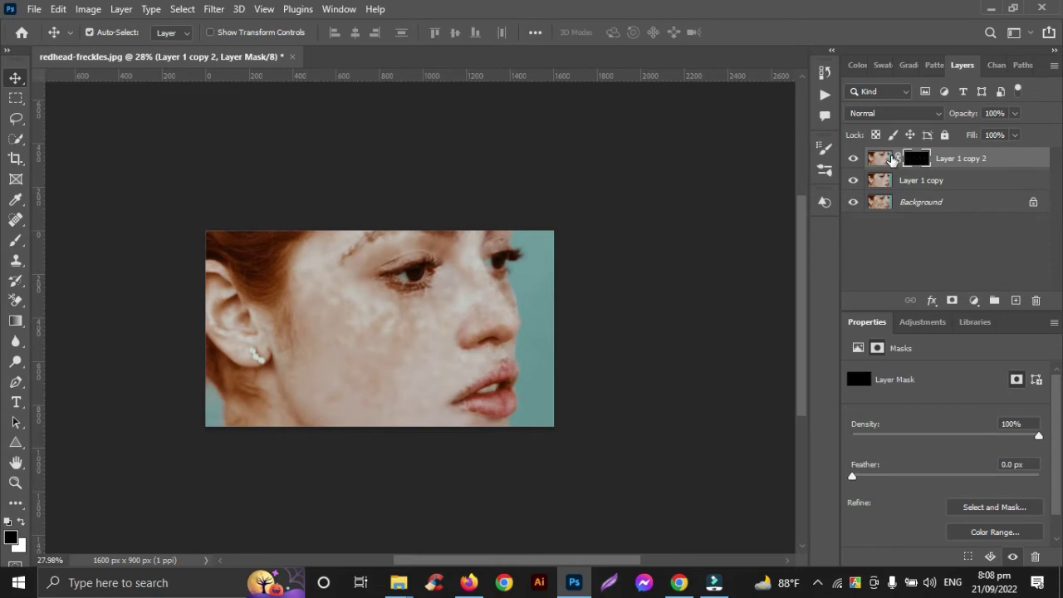
Step: Paint the mask white over the near cheek and jaw with a 150 px brush at 63% opacity
{"action": "left_click", "coordinate": [16, 239]}
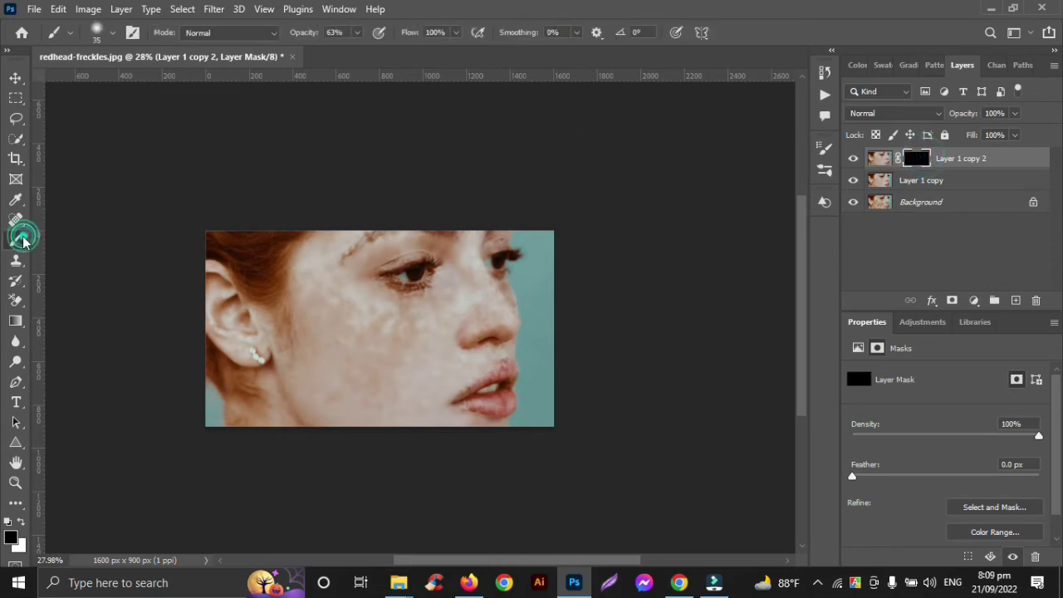
{"action": "left_click", "coordinate": [21, 522]}
{"action": "scroll", "coordinate": [357, 384], "scroll_direction": "up", "scroll_amount": 5}
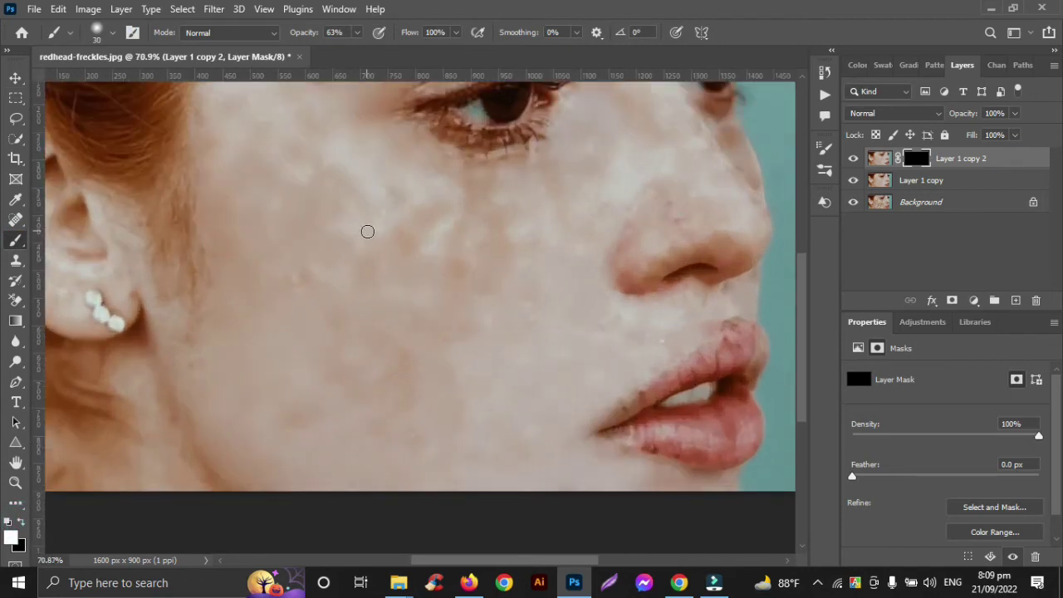
{"action": "key", "text": "bracketright"}
{"action": "key", "text": "bracketright"}
{"action": "key", "text": "bracketright"}
{"action": "key", "text": "bracketright"}
{"action": "key", "text": "bracketright"}
{"action": "key", "text": "bracketright"}
{"action": "key", "text": "bracketright"}
{"action": "key", "text": "bracketright"}
{"action": "key", "text": "bracketright"}
{"action": "key", "text": "bracketright"}
{"action": "mouse_move", "coordinate": [394, 257]}
{"action": "left_mouse_down"}
{"action": "mouse_move", "coordinate": [426, 404]}
{"action": "mouse_move", "coordinate": [469, 373]}
{"action": "left_mouse_up"}
{"action": "left_click_drag", "start_coordinate": [449, 259], "coordinate": [412, 398]}
{"action": "left_click_drag", "start_coordinate": [517, 282], "coordinate": [504, 300]}
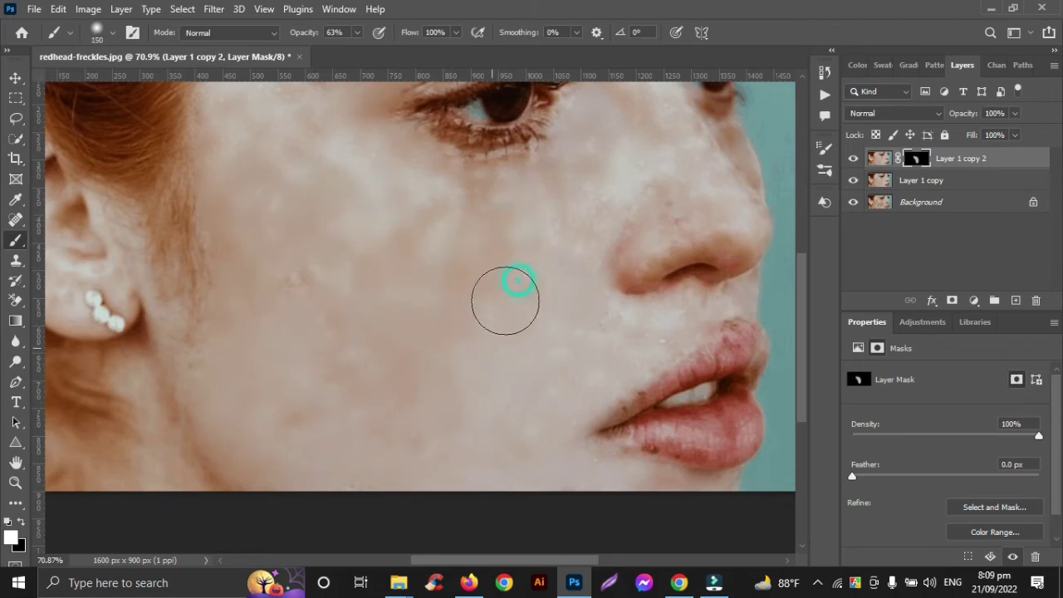
{"action": "mouse_move", "coordinate": [360, 256]}
{"action": "left_mouse_down"}
{"action": "mouse_move", "coordinate": [335, 287]}
{"action": "mouse_move", "coordinate": [275, 447]}
{"action": "left_mouse_up"}
{"action": "mouse_move", "coordinate": [266, 230]}
{"action": "left_mouse_down"}
{"action": "mouse_move", "coordinate": [288, 327]}
{"action": "mouse_move", "coordinate": [268, 401]}
{"action": "left_mouse_up"}
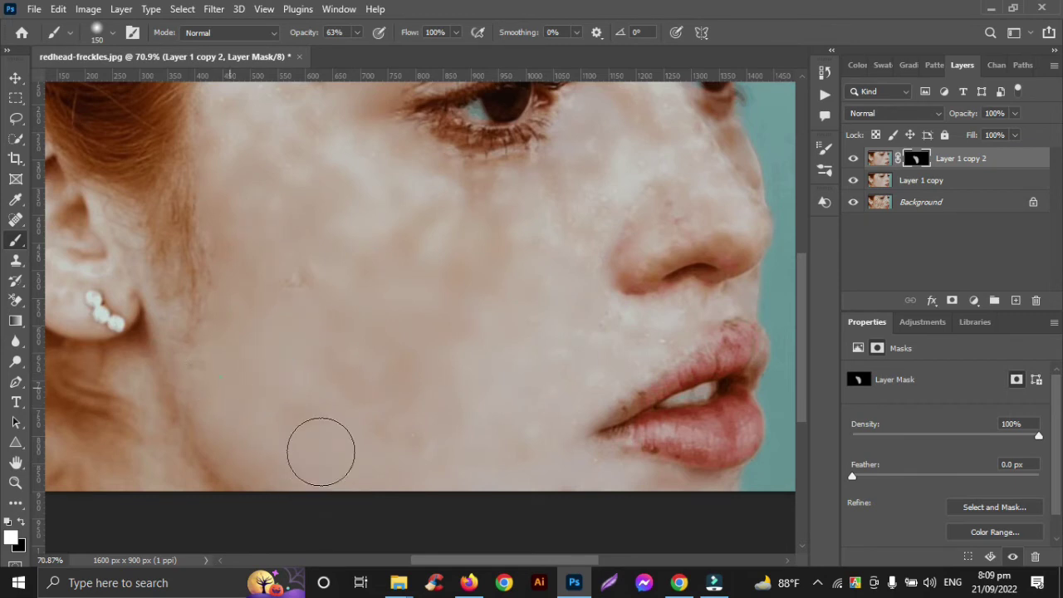
Step: Paint the mask white over the temple, forehead edge and skin around the near eye, reducing the brush to 100 px
{"action": "scroll", "coordinate": [334, 457], "scroll_direction": "up", "scroll_amount": 5}
{"action": "scroll", "coordinate": [335, 461], "scroll_direction": "up", "scroll_amount": 1}
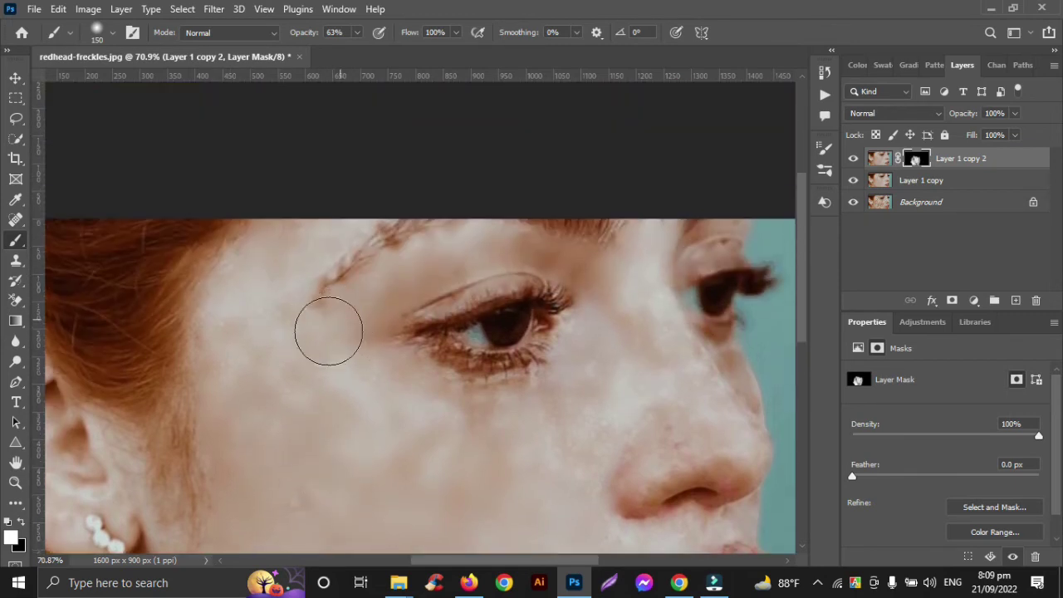
{"action": "left_click_drag", "start_coordinate": [256, 314], "coordinate": [252, 317]}
{"action": "scroll", "coordinate": [295, 484], "scroll_direction": "up", "scroll_amount": 3}
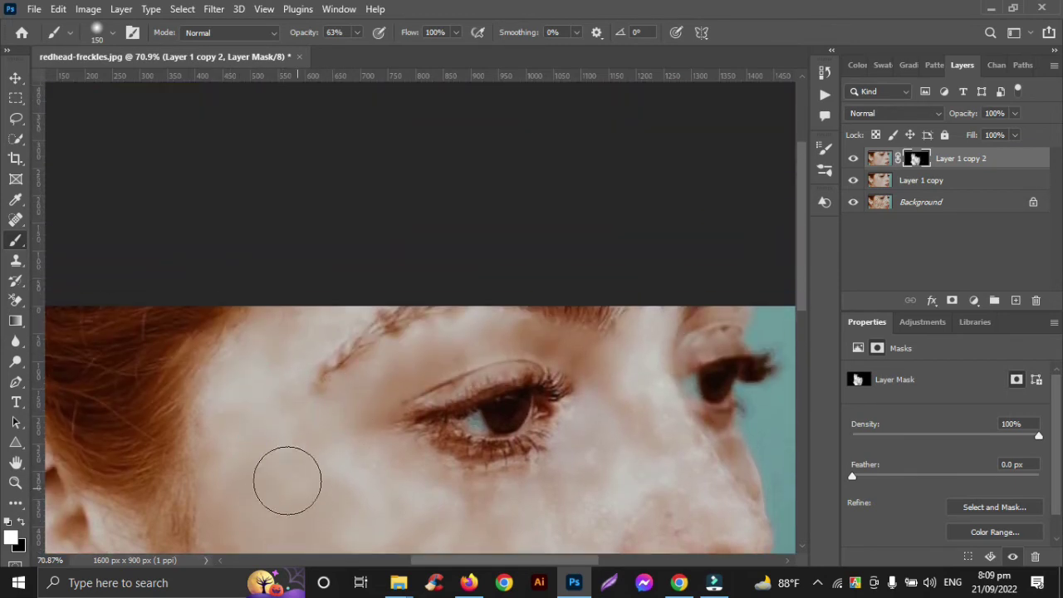
{"action": "key", "text": "bracketleft"}
{"action": "key", "text": "bracketleft"}
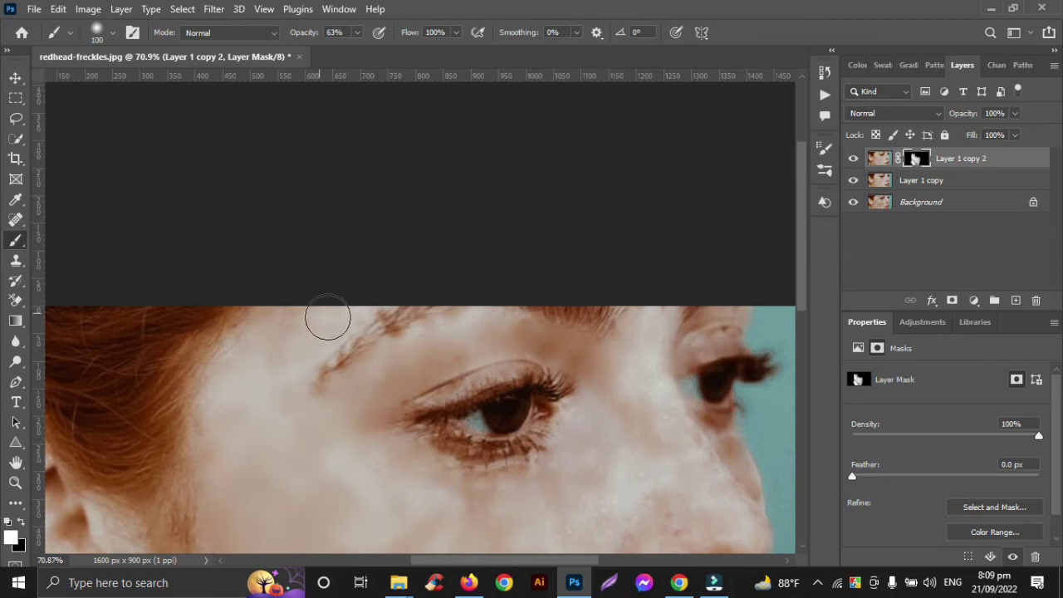
{"action": "left_click", "coordinate": [237, 379]}
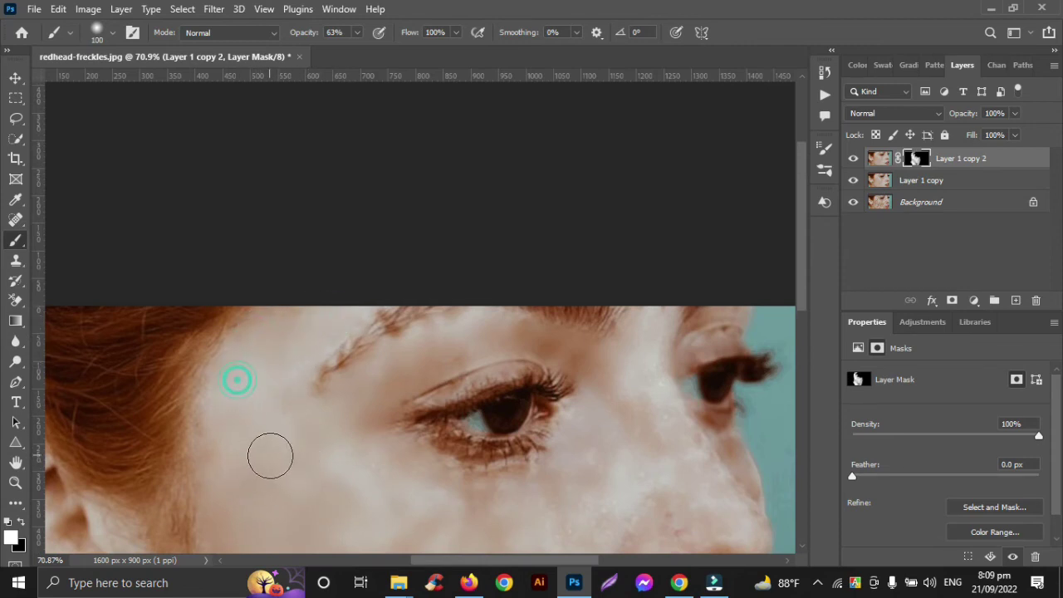
{"action": "left_click", "coordinate": [566, 359]}
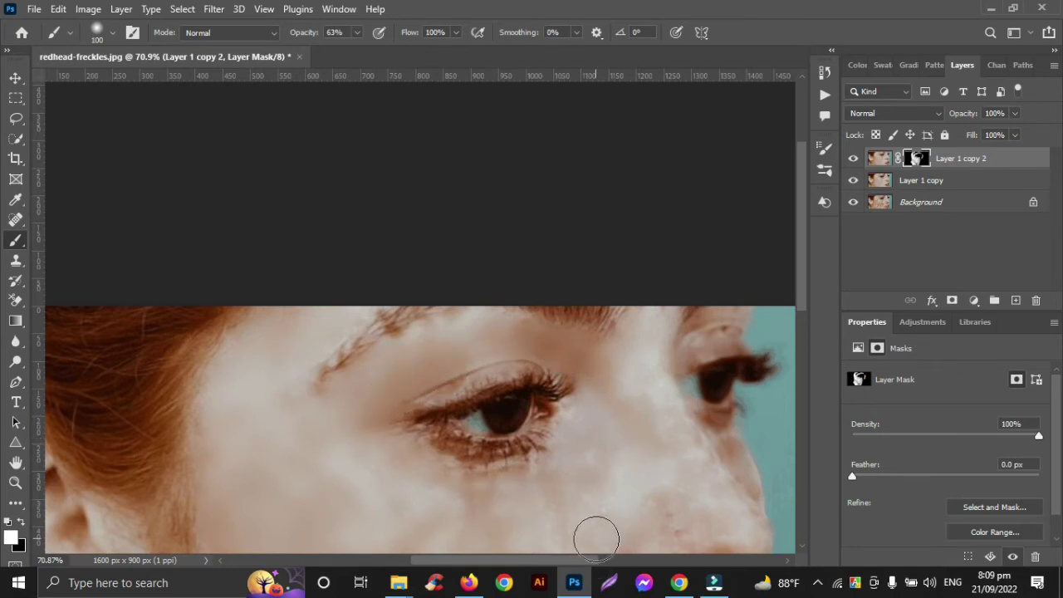
Step: Paint the mask white over the nose bridge, nose tip and nostril side with the 100 px brush
{"action": "scroll", "coordinate": [592, 536], "scroll_direction": "down", "scroll_amount": 3}
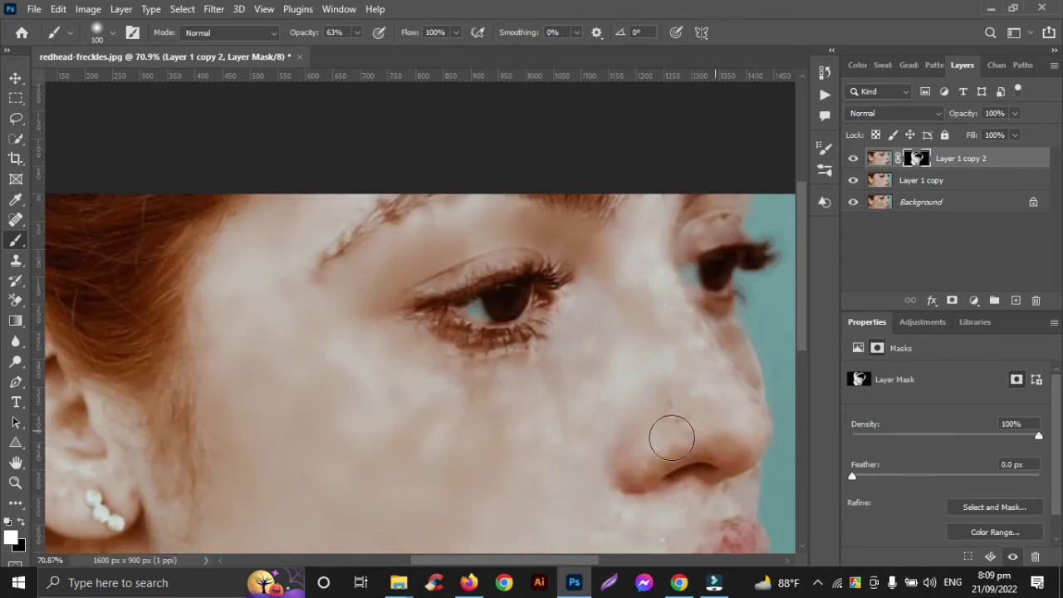
{"action": "left_click", "coordinate": [636, 463]}
{"action": "left_click", "coordinate": [673, 320]}
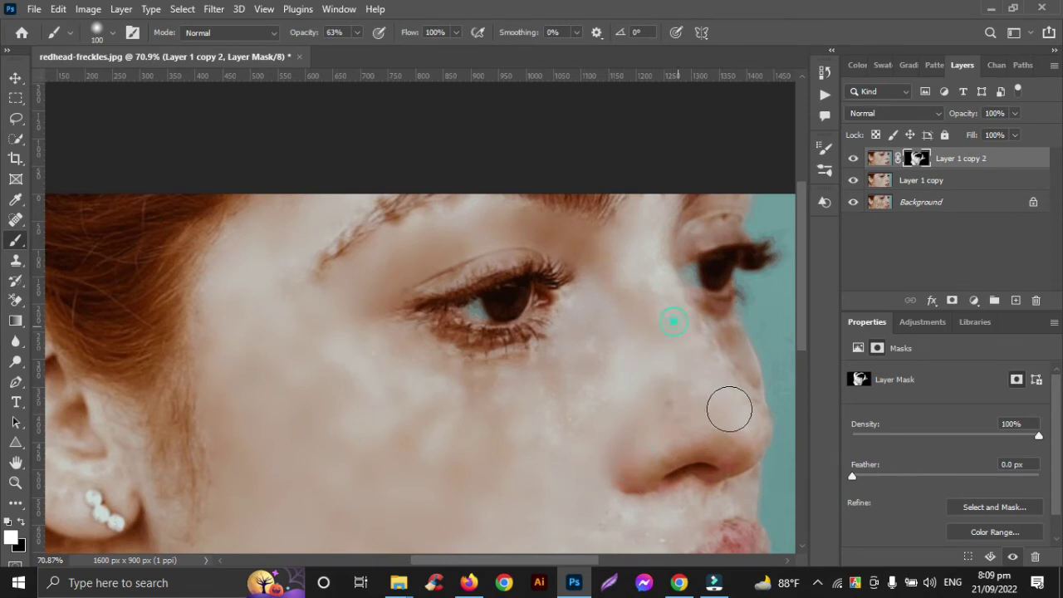
{"action": "left_click", "coordinate": [728, 396]}
{"action": "left_click", "coordinate": [685, 420]}
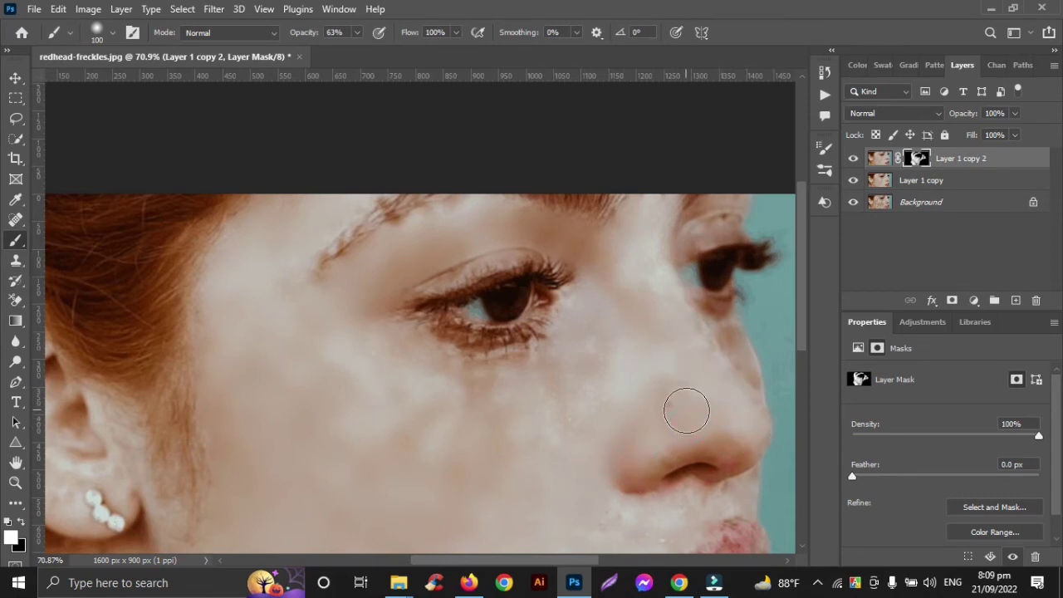
Step: Paint the mask white over the skin between nose and upper lip and around the corner of the mouth
{"action": "scroll", "coordinate": [686, 411], "scroll_direction": "down", "scroll_amount": 3}
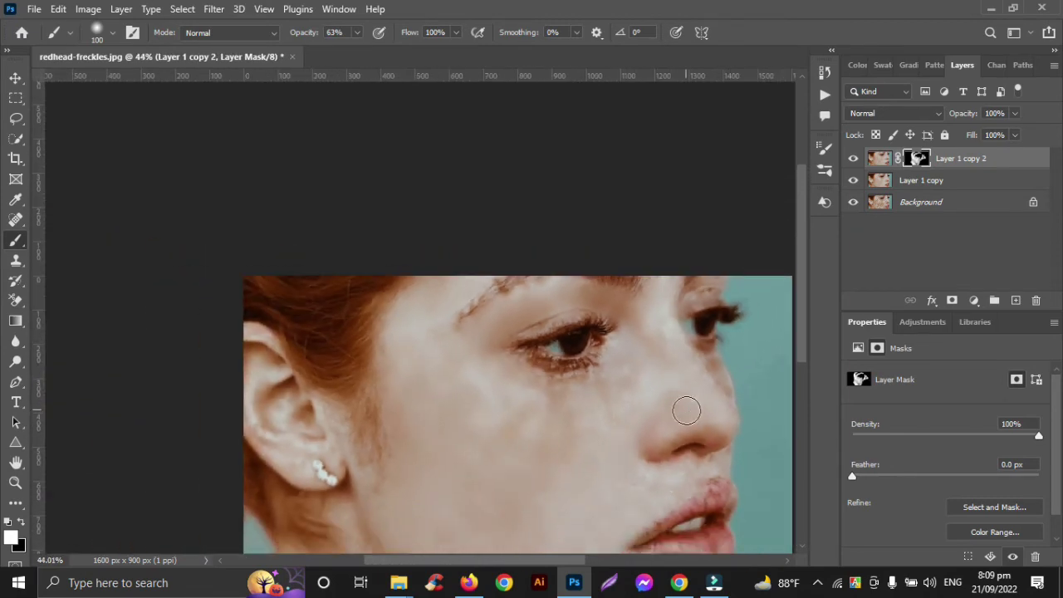
{"action": "scroll", "coordinate": [687, 415], "scroll_direction": "right", "scroll_amount": 8}
{"action": "scroll", "coordinate": [626, 423], "scroll_direction": "down", "scroll_amount": 5}
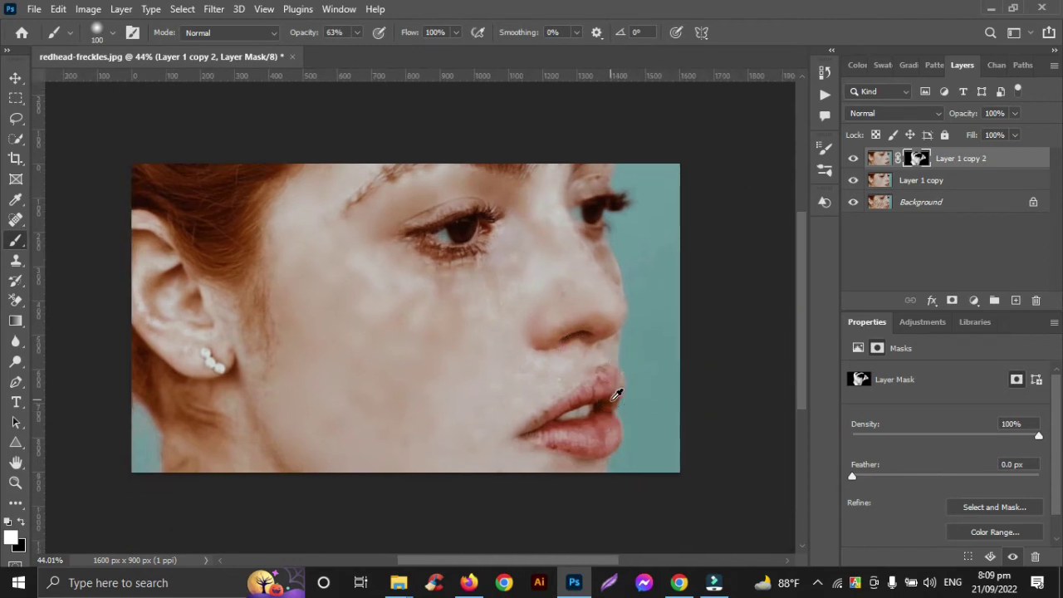
{"action": "scroll", "coordinate": [612, 401], "scroll_direction": "up", "scroll_amount": 3}
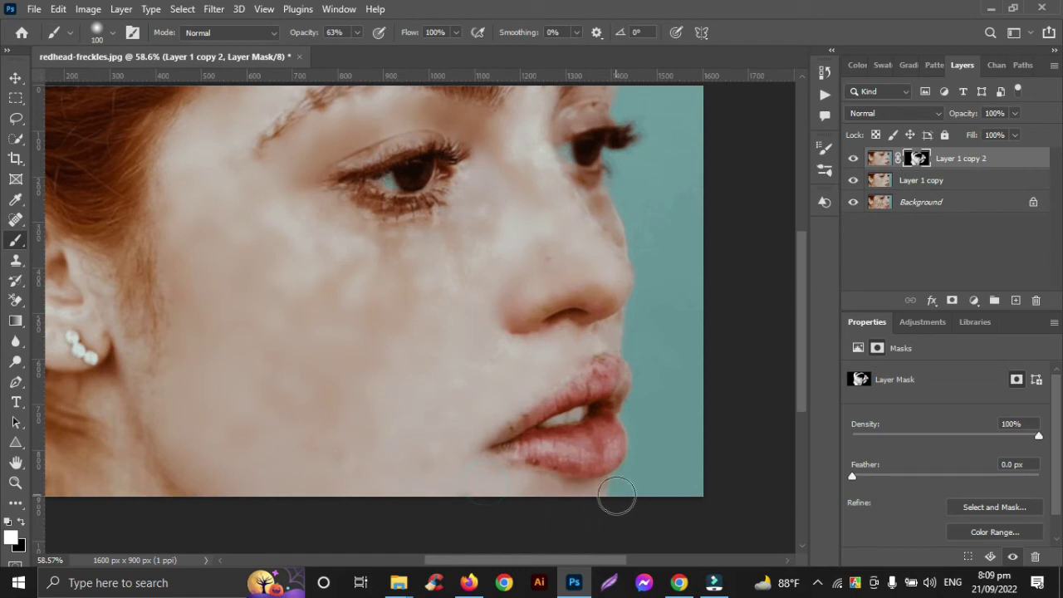
{"action": "scroll", "coordinate": [633, 425], "scroll_direction": "up", "scroll_amount": 3}
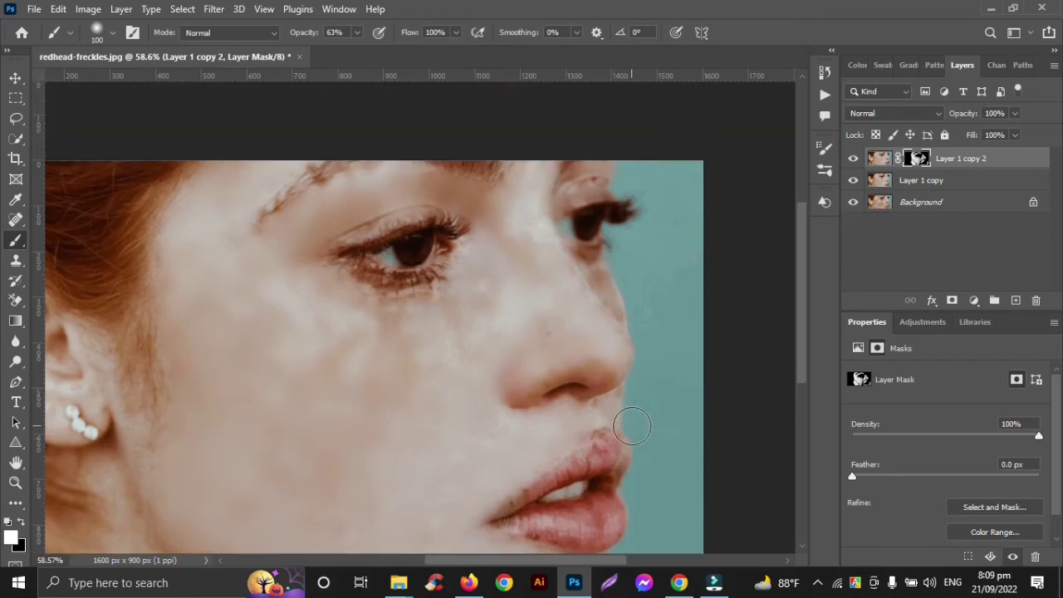
Step: Paint the mask white over the narrow far cheek strip beside the nose and under the far eye, reducing the brush to about 45 px
{"action": "scroll", "coordinate": [633, 426], "scroll_direction": "up", "scroll_amount": 2}
{"action": "scroll", "coordinate": [631, 440], "scroll_direction": "up", "scroll_amount": 5}
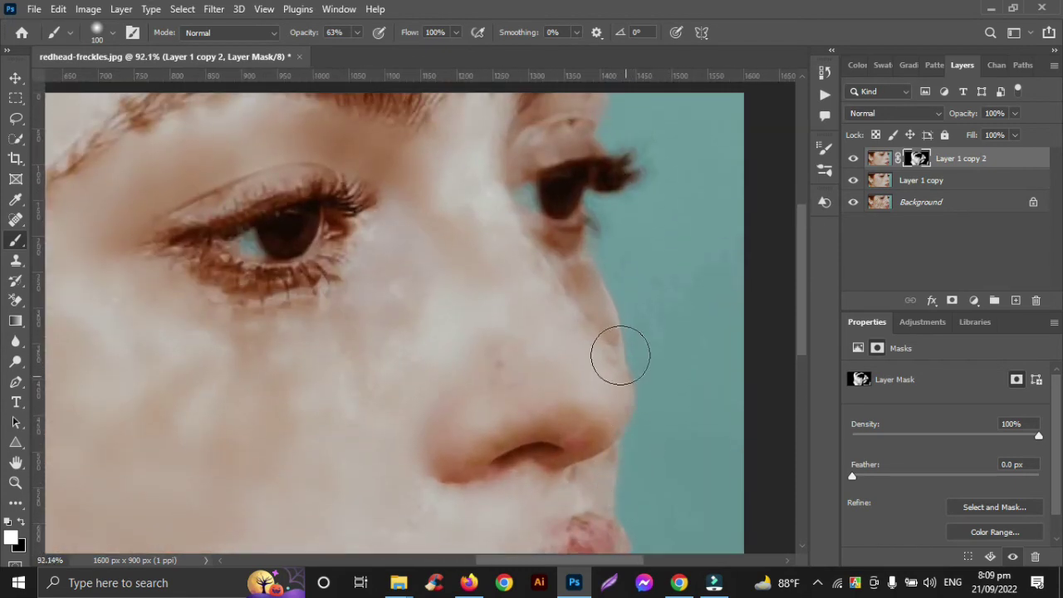
{"action": "key", "text": "bracketleft"}
{"action": "key", "text": "bracketleft"}
{"action": "key", "text": "bracketleft"}
{"action": "left_click", "coordinate": [574, 277]}
{"action": "key", "text": "bracketleft"}
{"action": "key", "text": "bracketleft"}
{"action": "key", "text": "bracketleft"}
{"action": "left_click", "coordinate": [596, 276]}
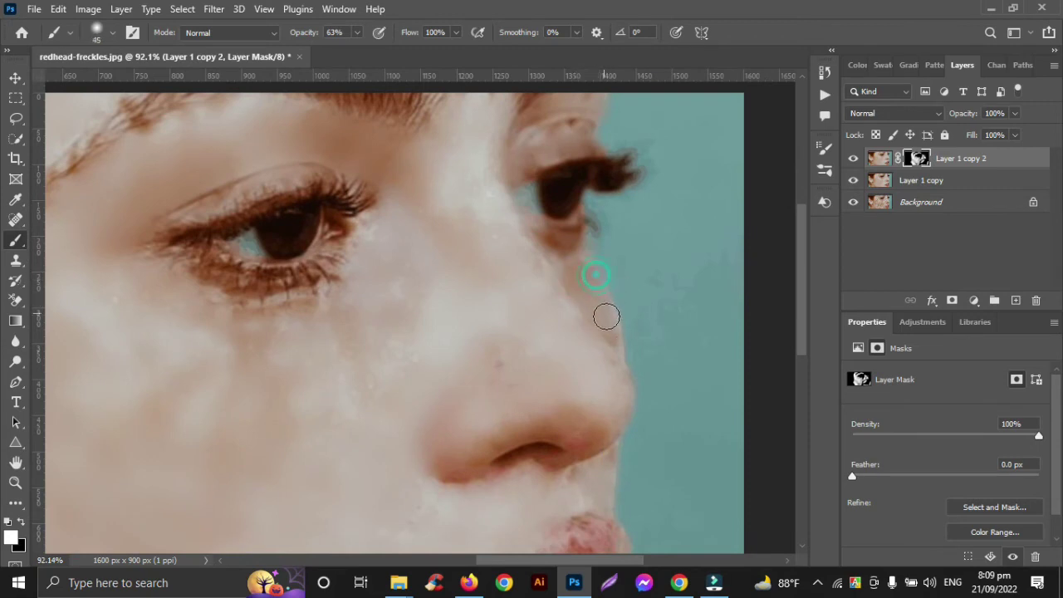
{"action": "key", "text": "bracketleft"}
{"action": "left_click", "coordinate": [552, 256]}
Step: Paint the mask white over the skin above the far eye, undoing the first stroke and repainting below the brow
{"action": "scroll", "coordinate": [534, 171], "scroll_direction": "up", "scroll_amount": 3}
{"action": "key", "text": "bracketright"}
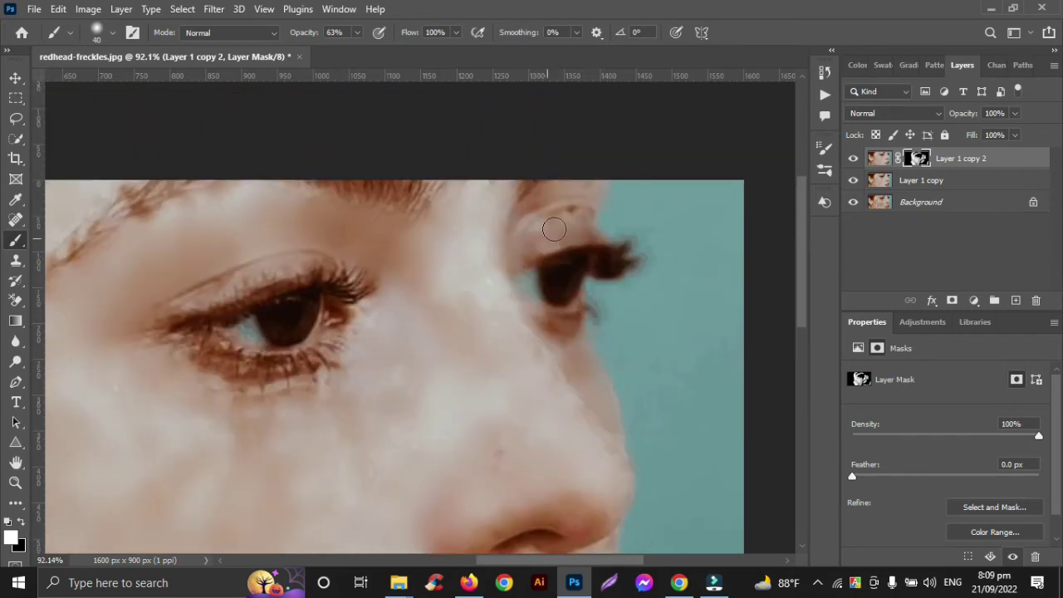
{"action": "mouse_move", "coordinate": [538, 235]}
{"action": "left_mouse_down"}
{"action": "mouse_move", "coordinate": [587, 228]}
{"action": "mouse_move", "coordinate": [572, 200]}
{"action": "left_mouse_up"}
{"action": "key", "text": "bracketleft"}
{"action": "key", "text": "ctrl+z"}
{"action": "left_click_drag", "start_coordinate": [551, 190], "coordinate": [600, 182]}
{"action": "left_click", "coordinate": [15, 77]}
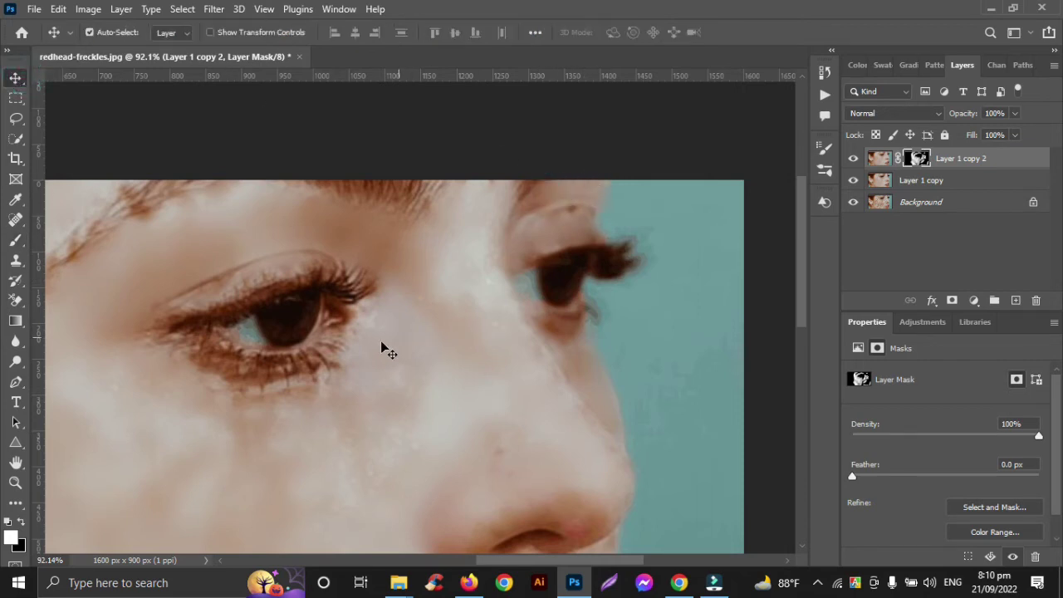
{"action": "scroll", "coordinate": [381, 342], "scroll_direction": "down", "scroll_amount": 5}
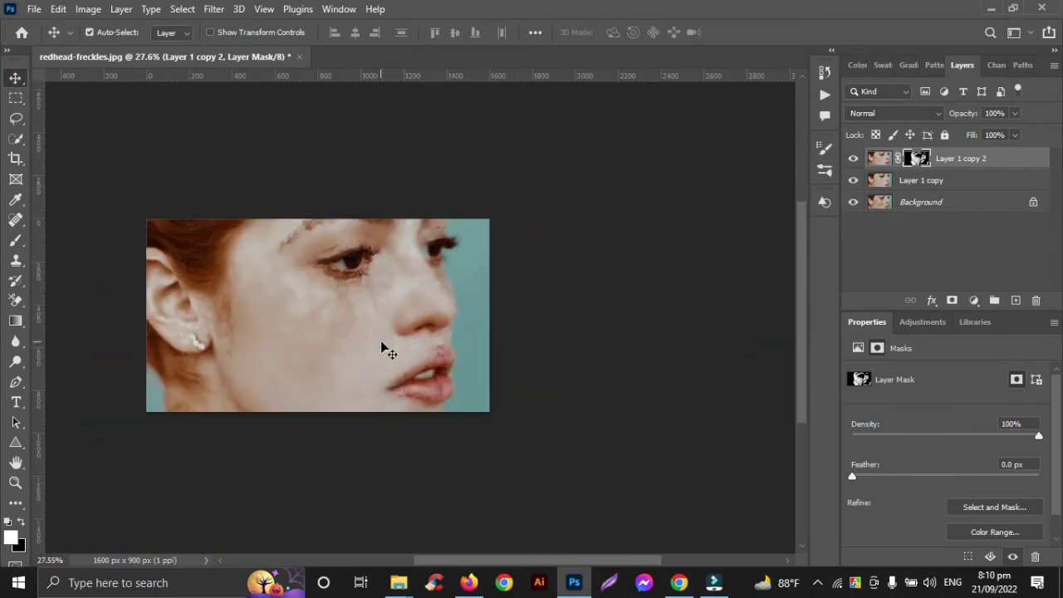
Step: Merge the masked top layer with the Layer 1 copy directly beneath it, keeping the Background separate
{"action": "key", "text": "ctrl"}
{"action": "left_click", "coordinate": [953, 181]}
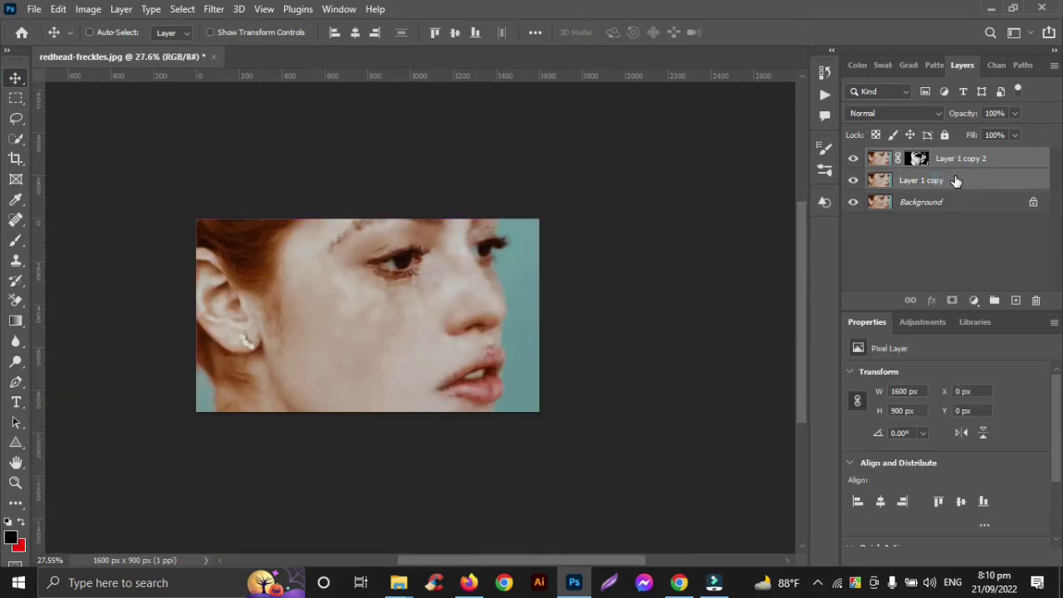
{"action": "key", "text": "ctrl+e"}
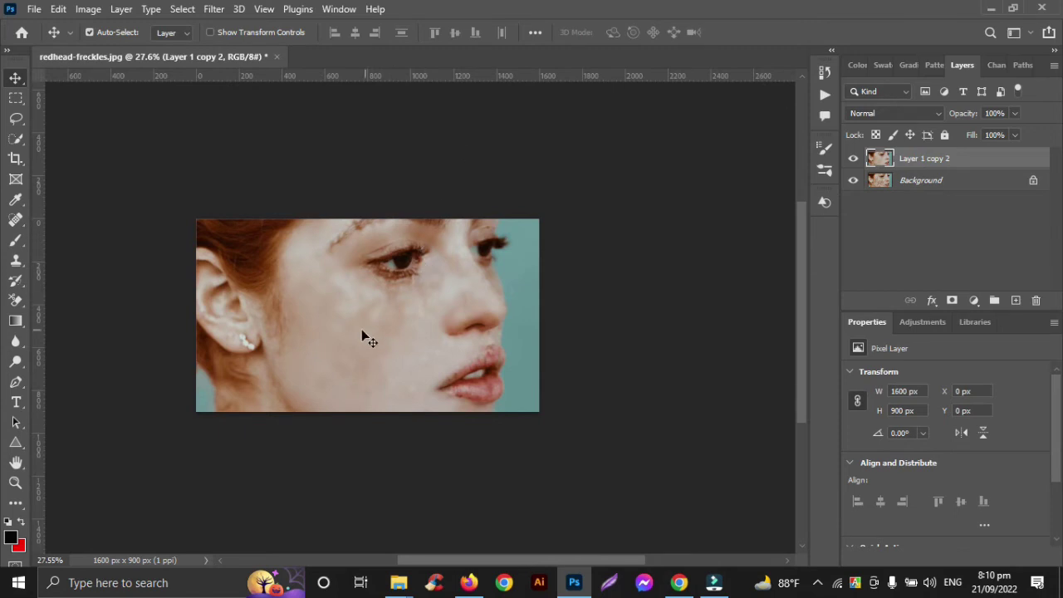
{"action": "left_click_drag", "start_coordinate": [361, 329], "coordinate": [407, 329]}
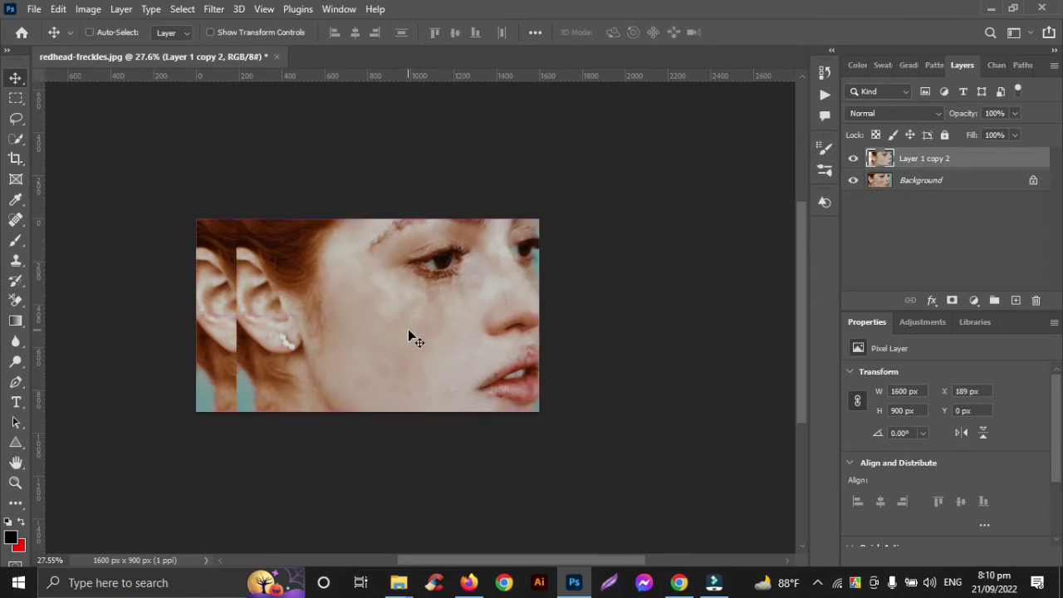
{"action": "key", "text": "ctrl+z"}
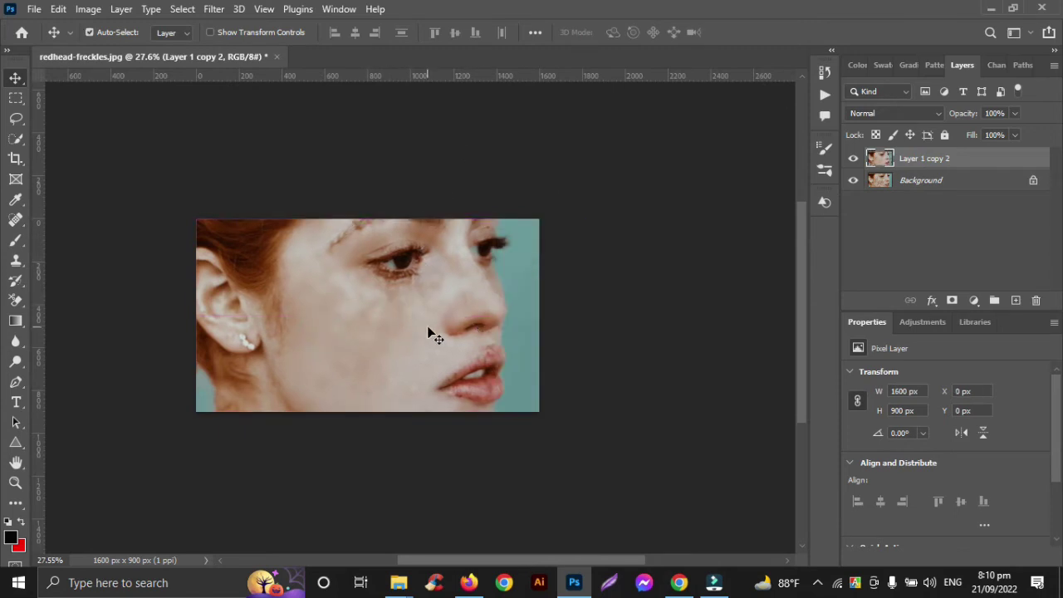
{"action": "left_click_drag", "start_coordinate": [367, 309], "coordinate": [441, 309]}
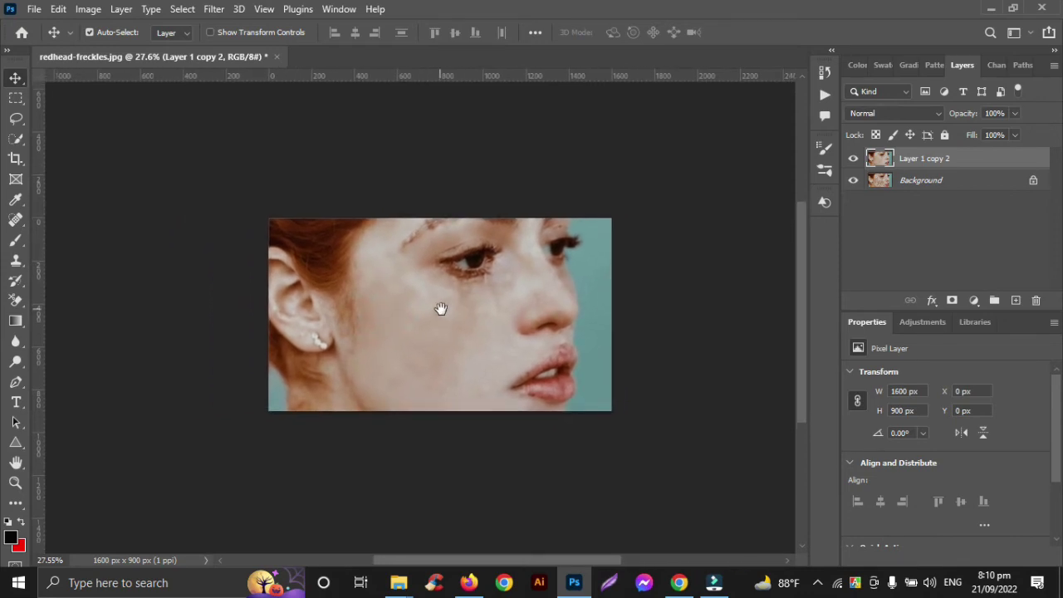
{"action": "left_click", "coordinate": [215, 9]}
{"action": "key", "text": "Escape"}
{"action": "left_click", "coordinate": [249, 123]}
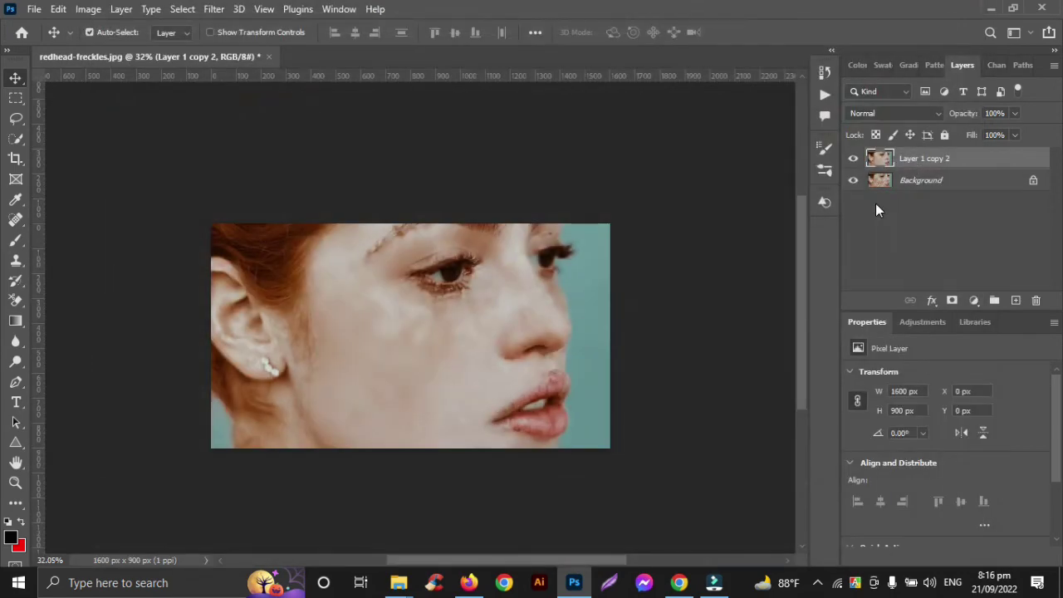
Step: Duplicate the merged layer and apply a Camera Raw Filter to the duplicate with Noise Reduction 100 and its Detail 0
{"action": "key", "text": "ctrl+j"}
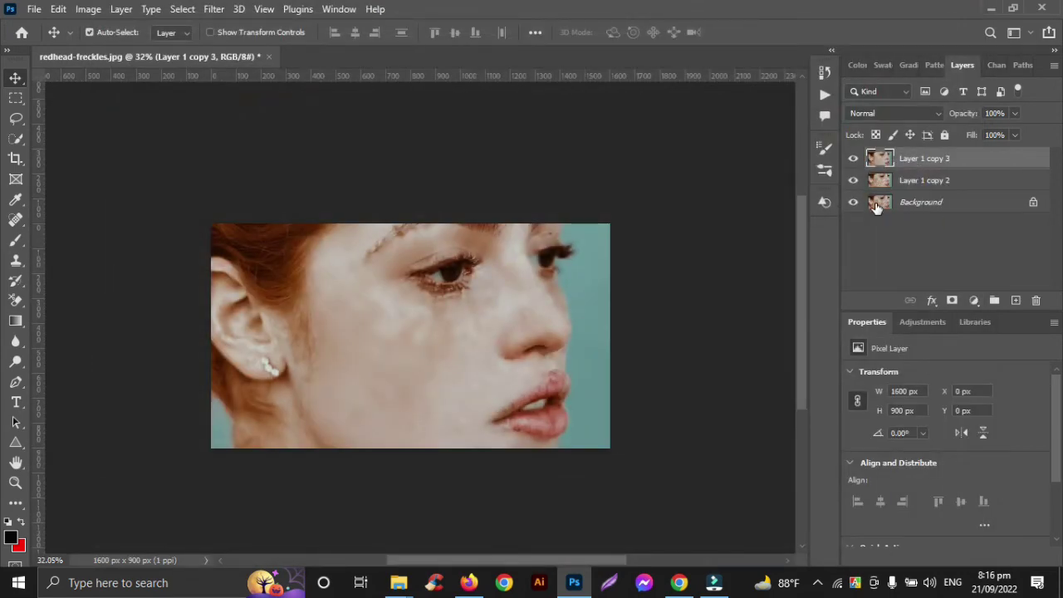
{"action": "left_click", "coordinate": [211, 10]}
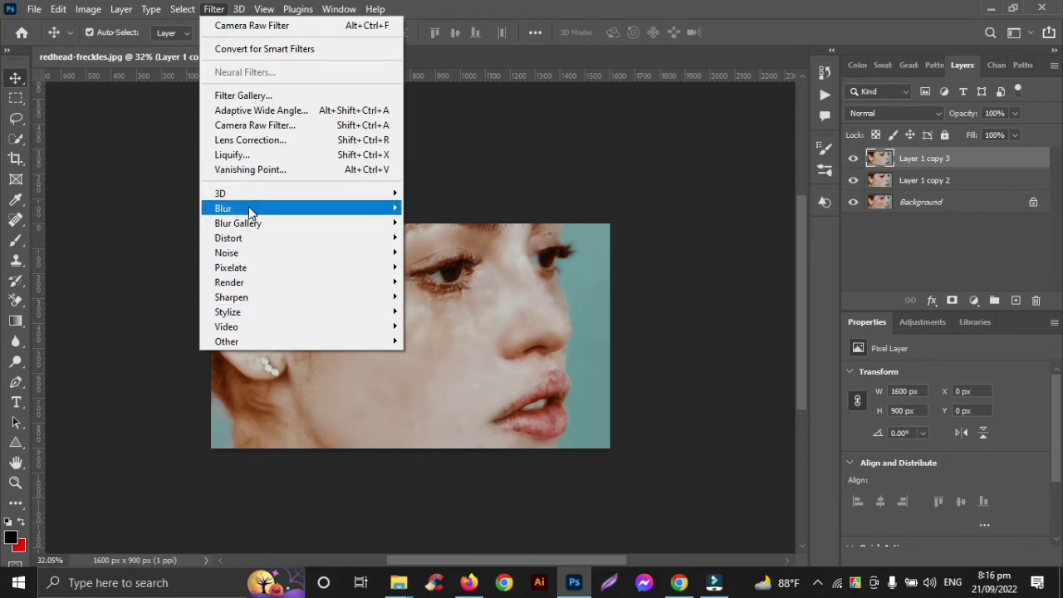
{"action": "left_click", "coordinate": [268, 125]}
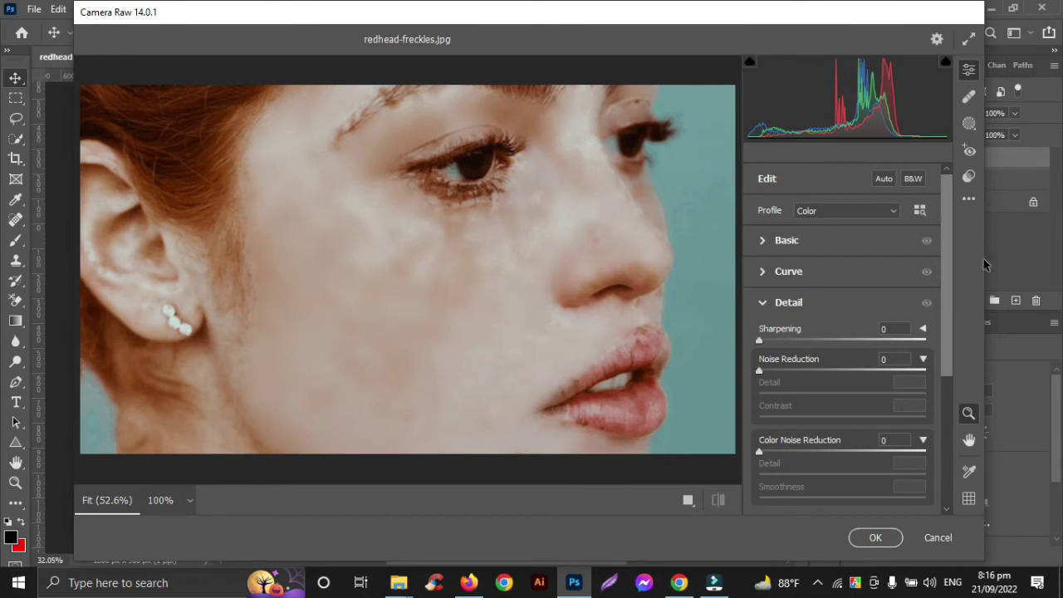
{"action": "left_click_drag", "start_coordinate": [759, 371], "coordinate": [928, 369]}
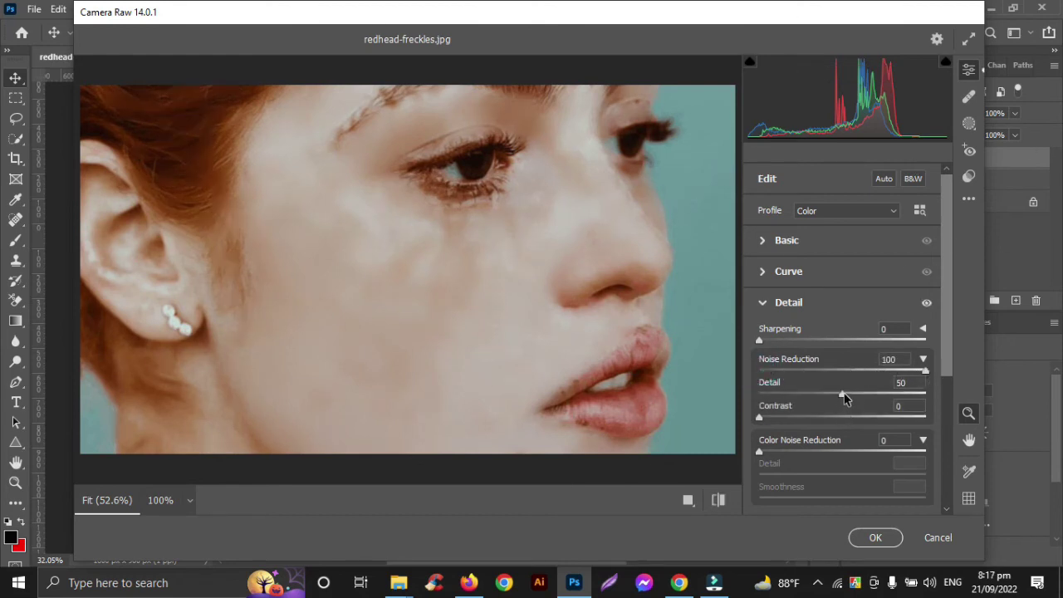
{"action": "left_click_drag", "start_coordinate": [842, 395], "coordinate": [759, 395]}
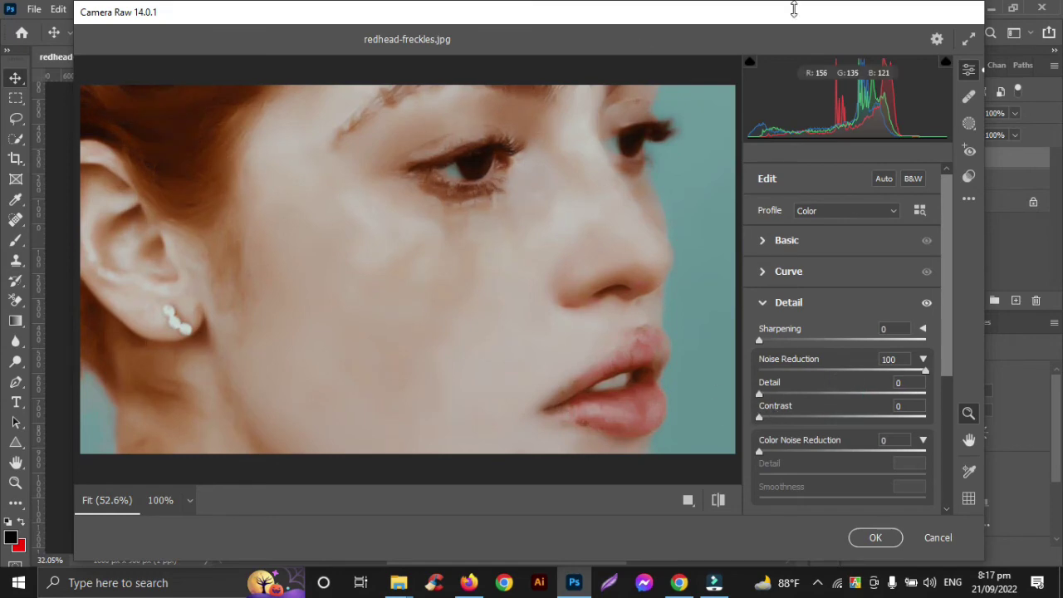
{"action": "left_click", "coordinate": [882, 537]}
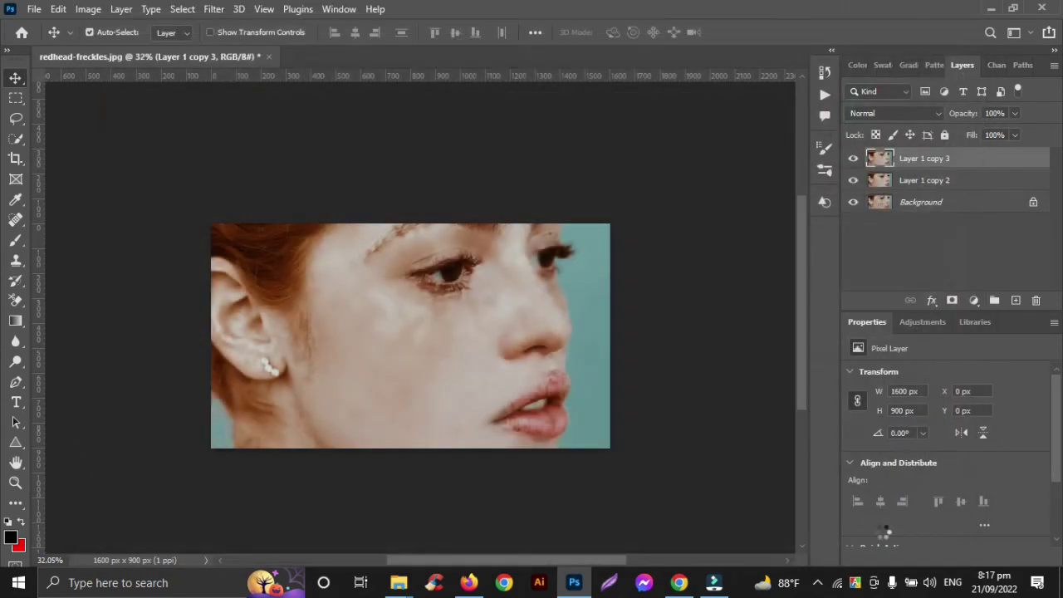
Step: Add a layer mask to the noise-reduced layer and invert it to black
{"action": "scroll", "coordinate": [445, 412], "scroll_direction": "up", "scroll_amount": 2}
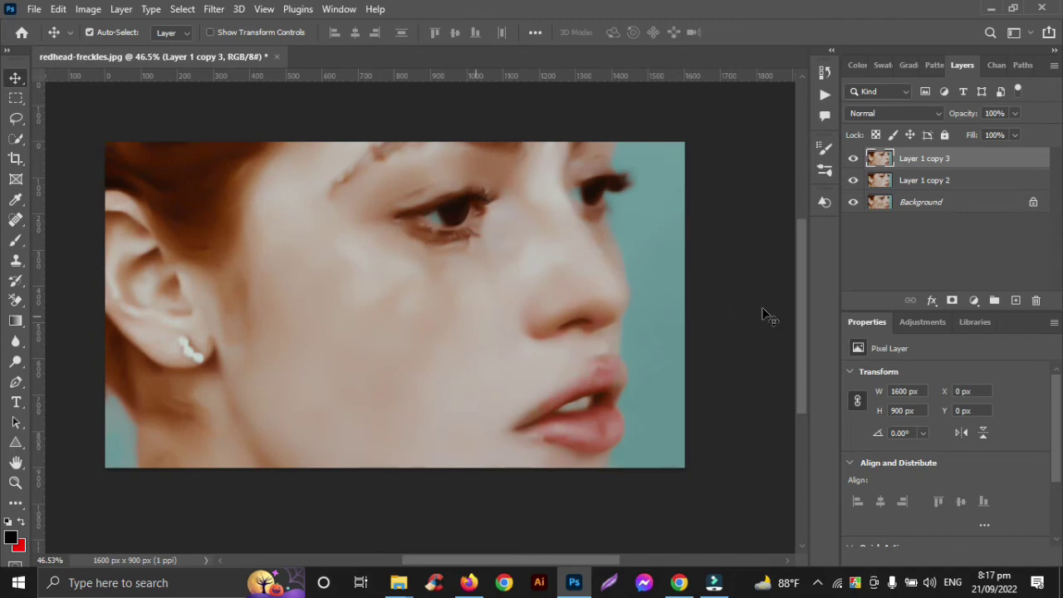
{"action": "left_click", "coordinate": [950, 300]}
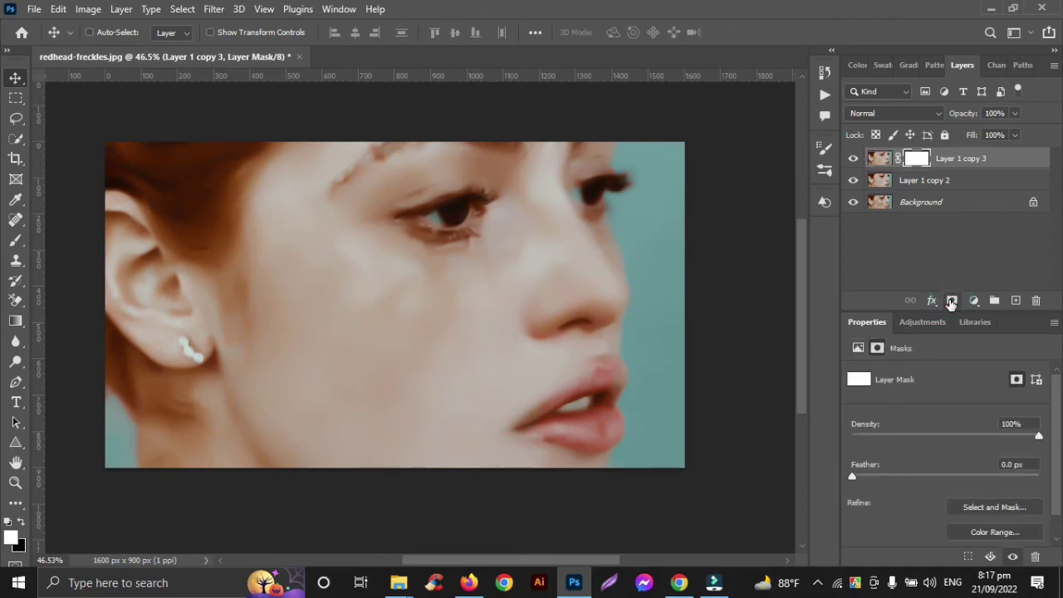
{"action": "key", "text": "ctrl+i"}
{"action": "scroll", "coordinate": [462, 374], "scroll_direction": "down", "scroll_amount": 1}
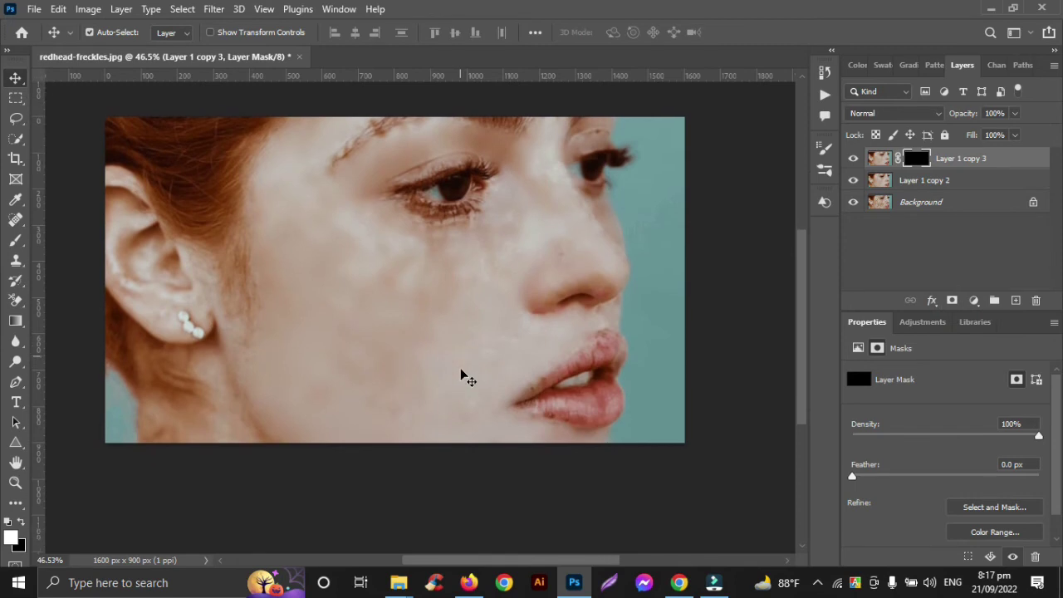
Step: Paint the mask white over the cheek below the near eye with the 80 px brush at 50% opacity
{"action": "scroll", "coordinate": [462, 374], "scroll_direction": "up", "scroll_amount": 2}
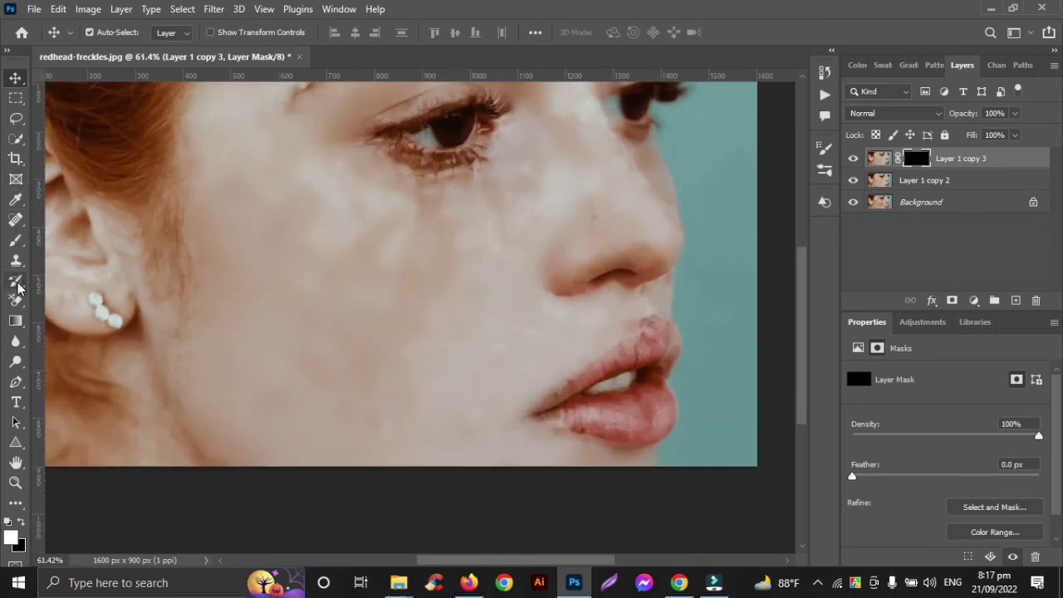
{"action": "left_click", "coordinate": [16, 240]}
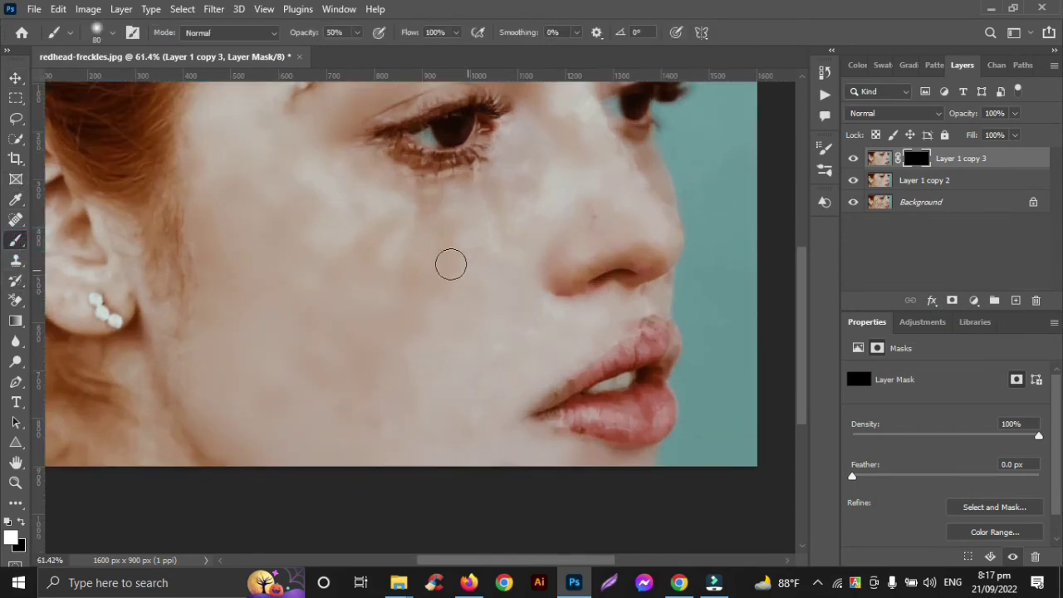
{"action": "left_click", "coordinate": [479, 244]}
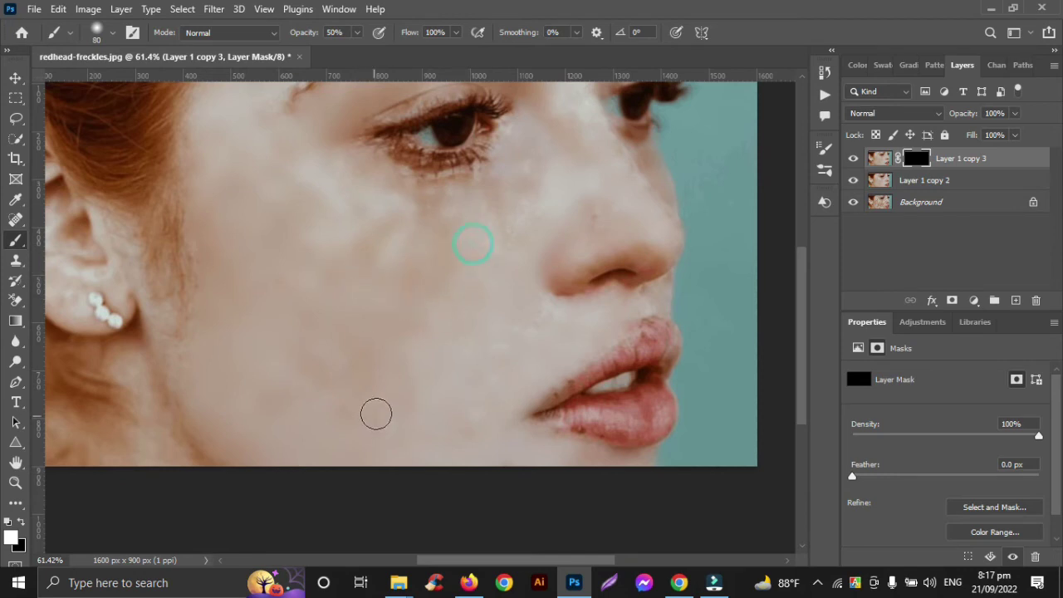
{"action": "left_click", "coordinate": [396, 199]}
{"action": "left_click", "coordinate": [329, 215]}
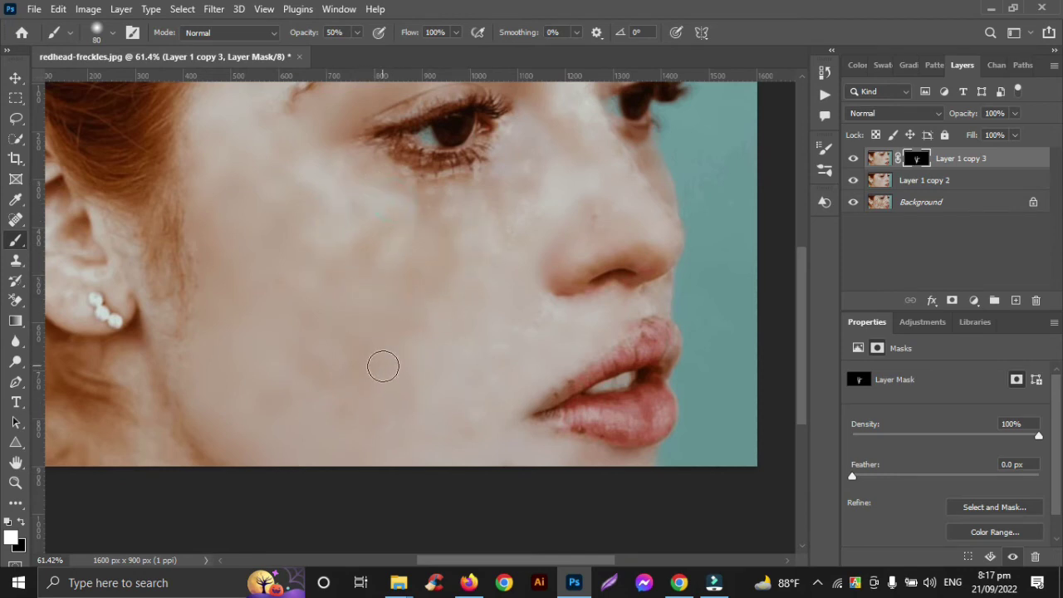
Step: Set the brush to 200 px and 100% opacity, and paint the mask white across the whole near cheek toward the jaw
{"action": "key", "text": "bracketright"}
{"action": "key", "text": "bracketright"}
{"action": "key", "text": "bracketright"}
{"action": "key", "text": "bracketright"}
{"action": "key", "text": "bracketright"}
{"action": "key", "text": "bracketright"}
{"action": "left_click", "coordinate": [357, 32]}
{"action": "left_click_drag", "start_coordinate": [357, 51], "coordinate": [393, 50]}
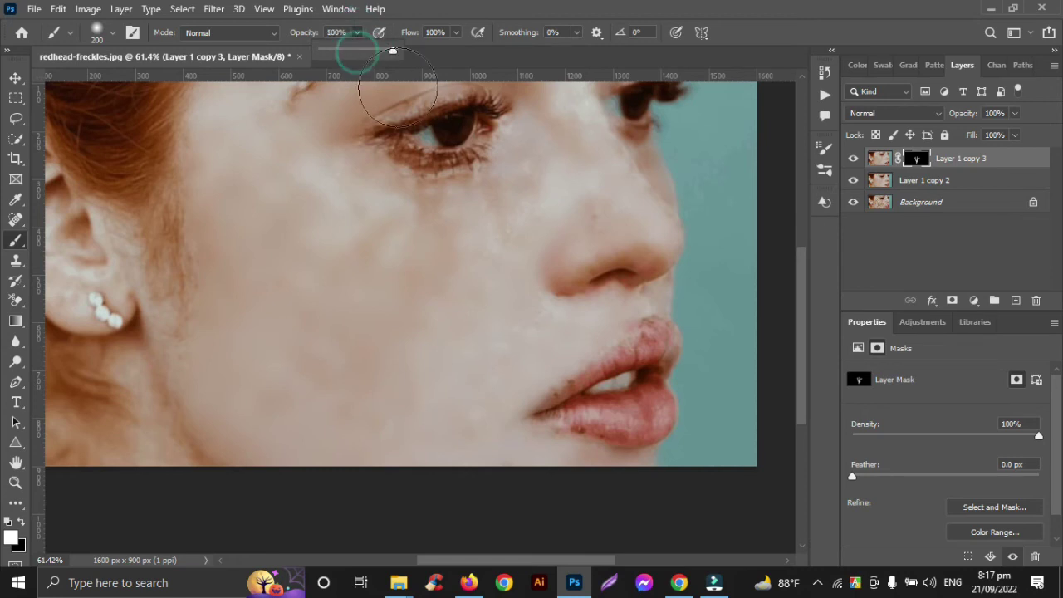
{"action": "left_click", "coordinate": [482, 226]}
{"action": "mouse_move", "coordinate": [376, 389]}
{"action": "left_mouse_down"}
{"action": "mouse_move", "coordinate": [432, 388]}
{"action": "mouse_move", "coordinate": [484, 308]}
{"action": "mouse_move", "coordinate": [479, 349]}
{"action": "mouse_move", "coordinate": [454, 289]}
{"action": "left_mouse_up"}
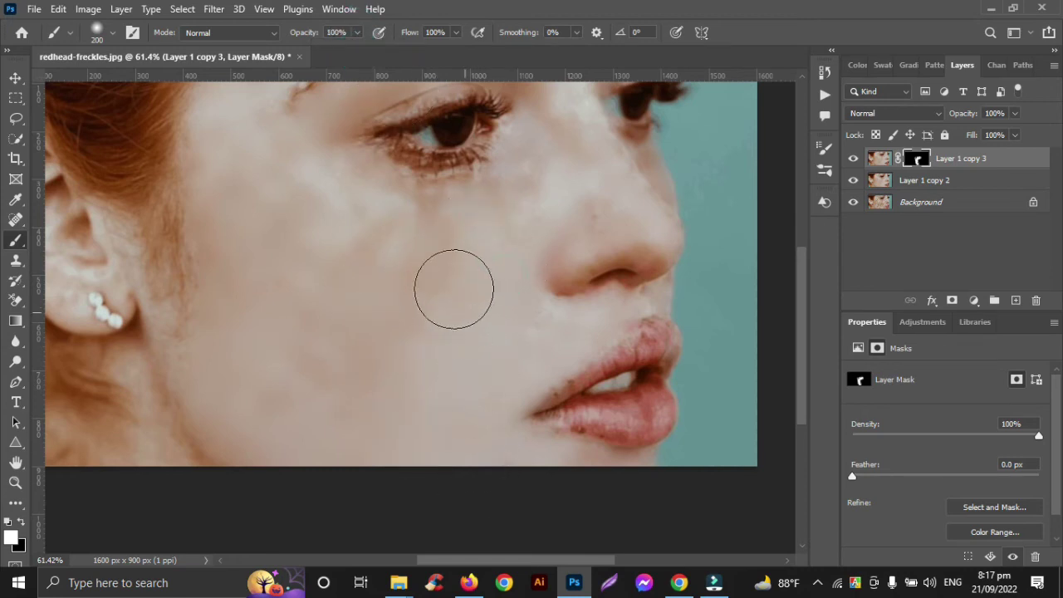
{"action": "left_click_drag", "start_coordinate": [380, 241], "coordinate": [446, 312]}
{"action": "mouse_move", "coordinate": [408, 228]}
{"action": "left_mouse_down"}
{"action": "mouse_move", "coordinate": [290, 173]}
{"action": "mouse_move", "coordinate": [322, 410]}
{"action": "mouse_move", "coordinate": [372, 219]}
{"action": "left_mouse_up"}
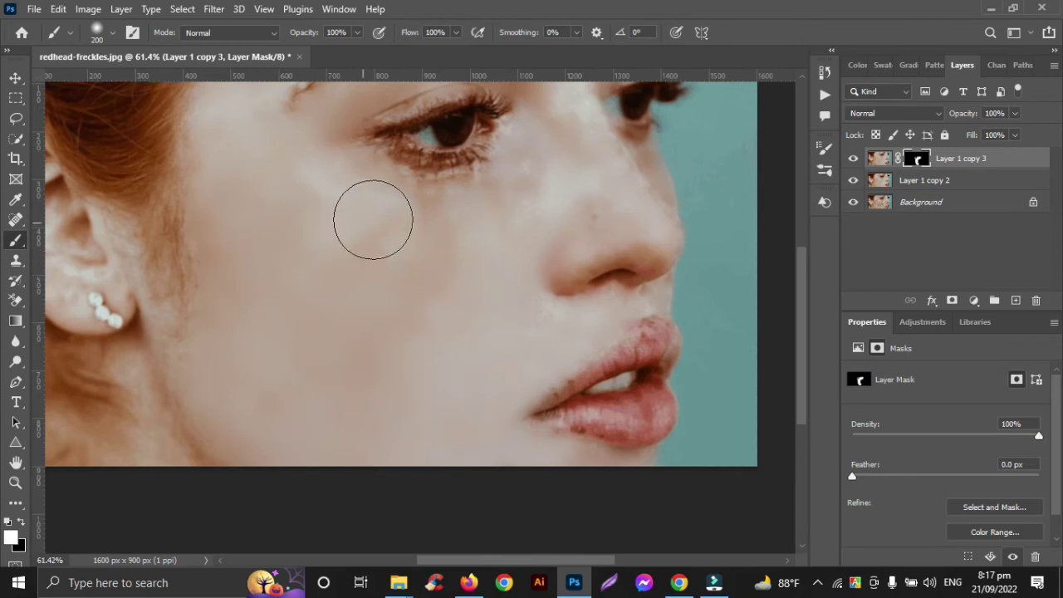
{"action": "left_click", "coordinate": [373, 220]}
{"action": "left_click", "coordinate": [215, 341]}
Step: Paint the mask white over the nose bridge, tip, nostril side and skin above the upper lip, reducing the brush to 90 px
{"action": "scroll", "coordinate": [384, 451], "scroll_direction": "up", "scroll_amount": 3}
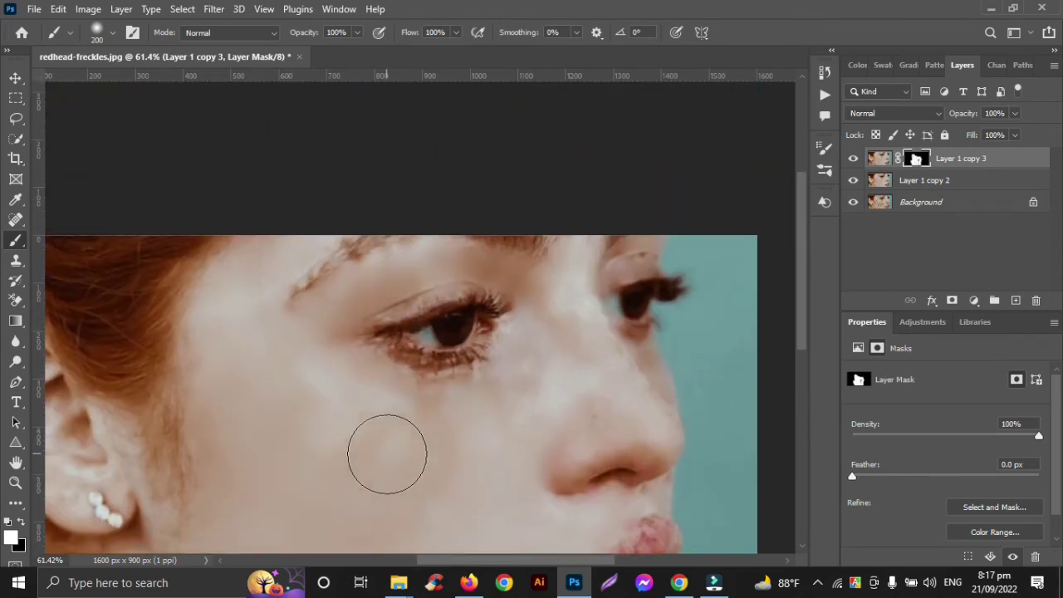
{"action": "mouse_move", "coordinate": [386, 453]}
{"action": "left_mouse_down"}
{"action": "mouse_move", "coordinate": [408, 285]}
{"action": "mouse_move", "coordinate": [588, 321]}
{"action": "mouse_move", "coordinate": [590, 351]}
{"action": "left_mouse_up"}
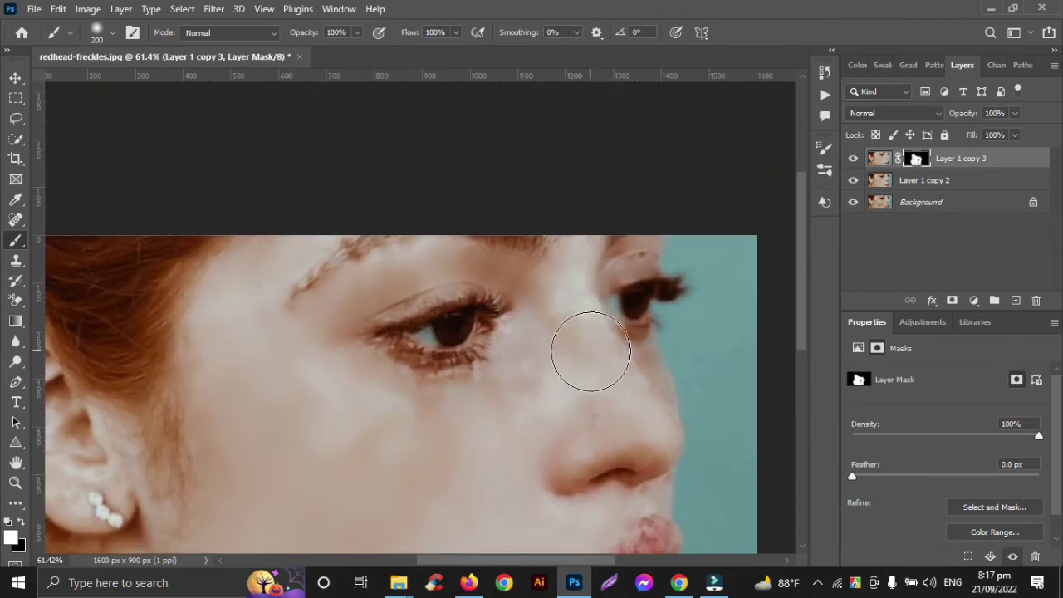
{"action": "key", "text": "bracketleft"}
{"action": "key", "text": "bracketleft"}
{"action": "key", "text": "bracketleft"}
{"action": "key", "text": "bracketleft"}
{"action": "key", "text": "bracketleft"}
{"action": "left_click", "coordinate": [591, 313]}
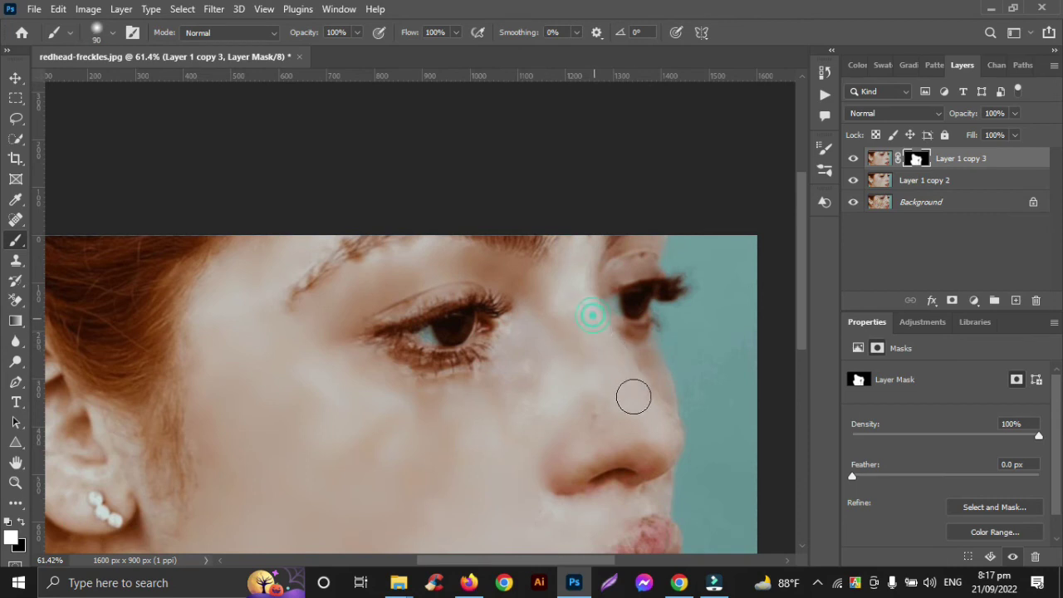
{"action": "left_click_drag", "start_coordinate": [657, 429], "coordinate": [640, 441]}
{"action": "left_click", "coordinate": [605, 454]}
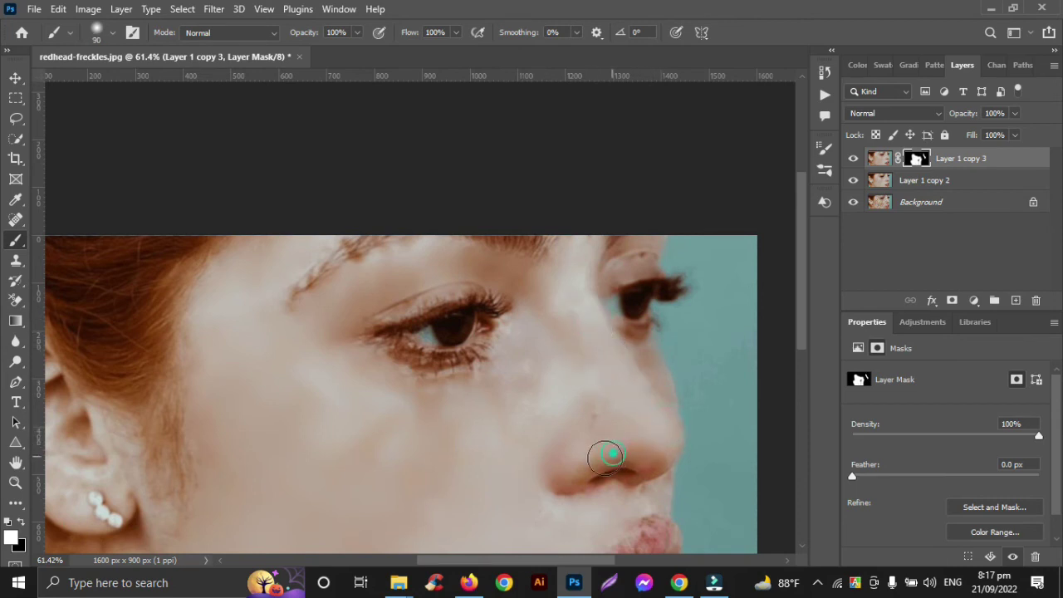
{"action": "left_click_drag", "start_coordinate": [584, 471], "coordinate": [626, 469]}
{"action": "left_click", "coordinate": [576, 531]}
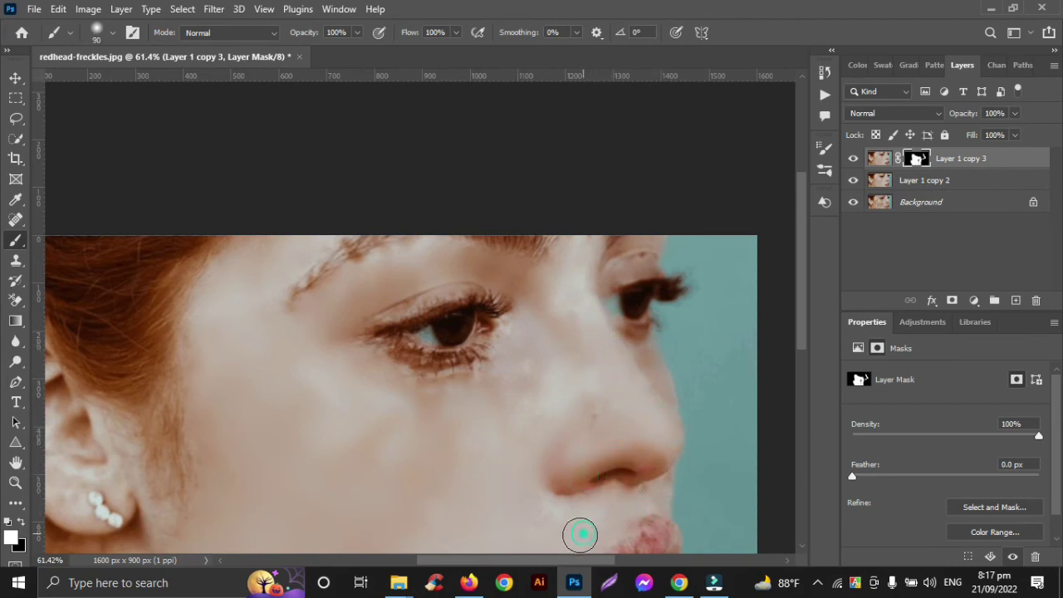
Step: Paint the mask white over the skin above the far eye with the brush reduced to 70 px
{"action": "scroll", "coordinate": [607, 355], "scroll_direction": "up", "scroll_amount": 2}
{"action": "key", "text": "bracketleft"}
{"action": "key", "text": "bracketleft"}
{"action": "key", "text": "bracketleft"}
{"action": "key", "text": "bracketleft"}
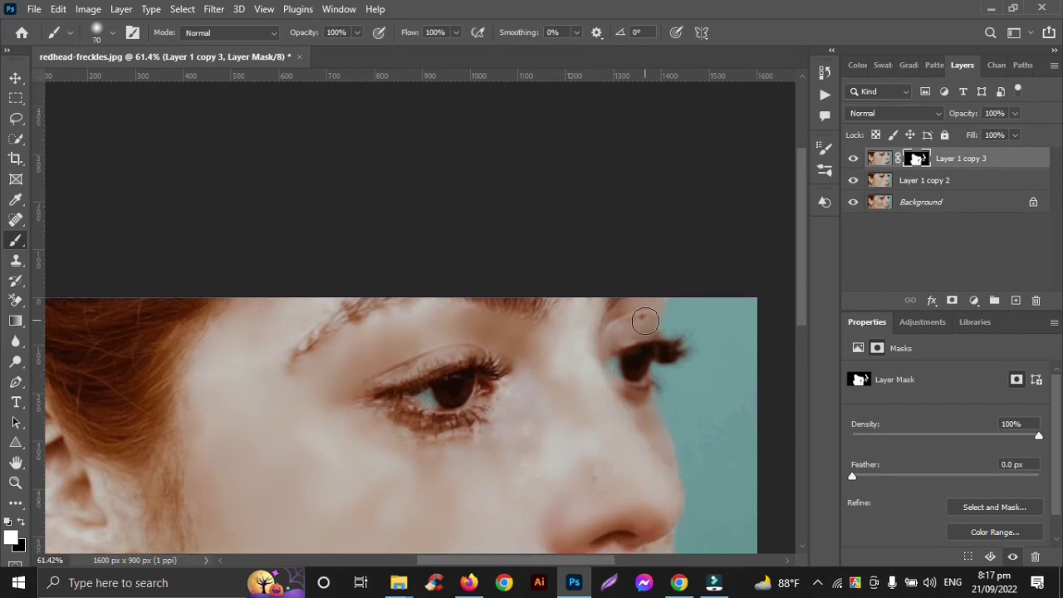
{"action": "left_click", "coordinate": [641, 317]}
Step: Enlarge the brush and paint the mask white over the forehead beside the near eyebrow's outer end
{"action": "key", "text": "bracketright"}
{"action": "key", "text": "bracketright"}
{"action": "key", "text": "bracketright"}
{"action": "left_click", "coordinate": [312, 310]}
Step: Paint the mask white over the neck below the earring, the jawline and the skin in front of the ear with the 80 px brush
{"action": "scroll", "coordinate": [264, 506], "scroll_direction": "down", "scroll_amount": 2}
{"action": "scroll", "coordinate": [264, 507], "scroll_direction": "down", "scroll_amount": 4}
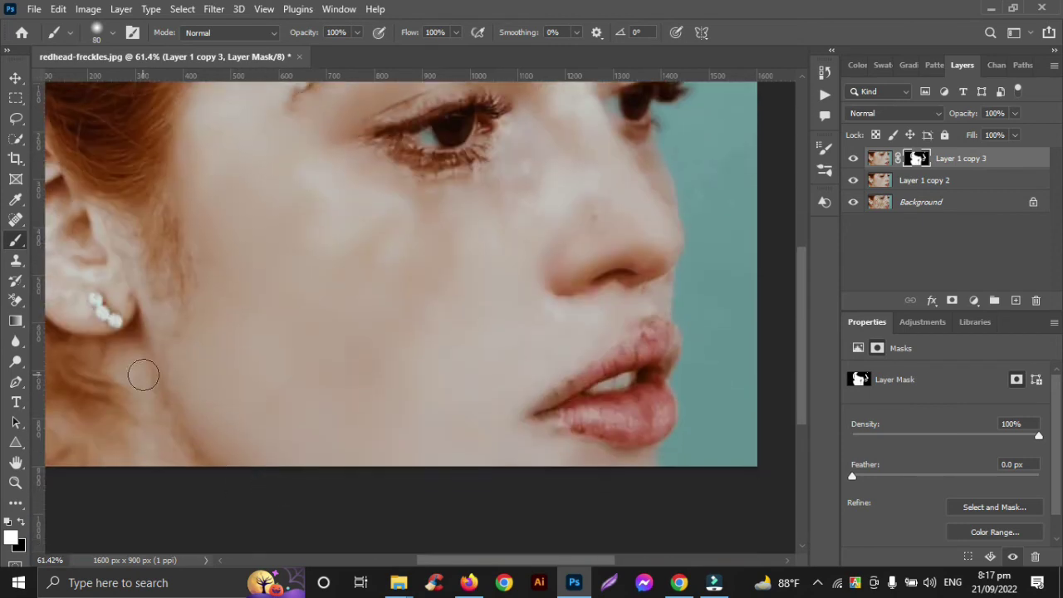
{"action": "left_click", "coordinate": [142, 375]}
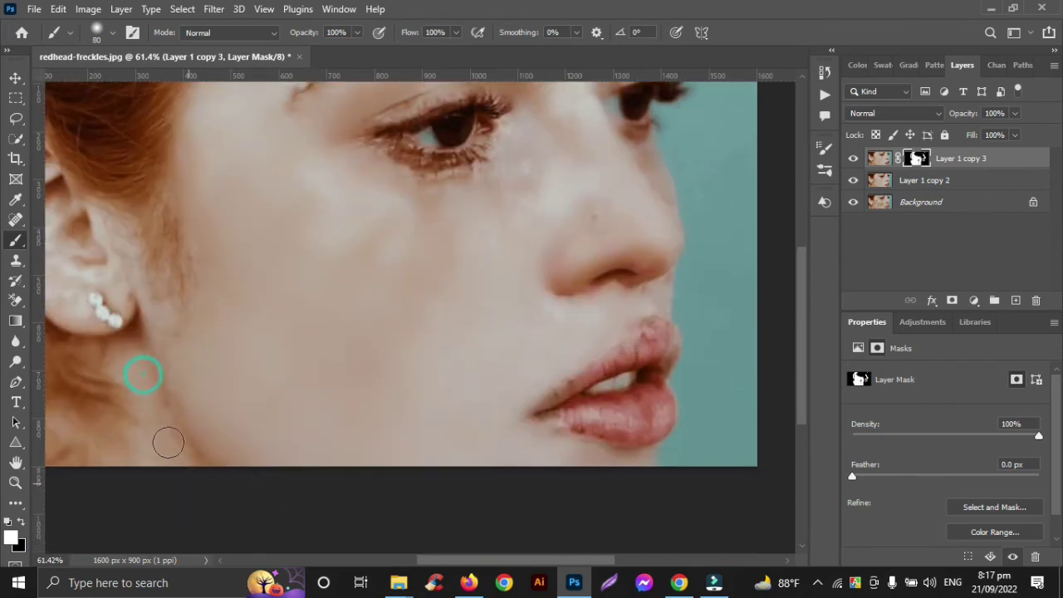
{"action": "left_click", "coordinate": [171, 325]}
{"action": "left_click", "coordinate": [130, 250]}
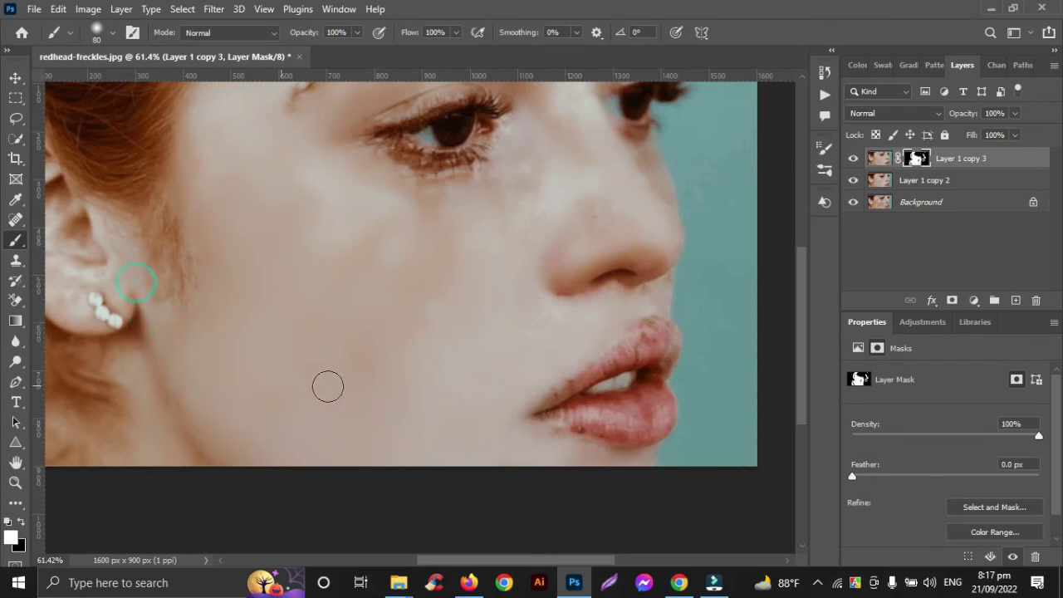
Step: Paint the mask white along the skin just under the near eye's lower lashes with a small brush of 30 px, then 25 px
{"action": "scroll", "coordinate": [329, 384], "scroll_direction": "down", "scroll_amount": 1}
{"action": "scroll", "coordinate": [495, 346], "scroll_direction": "up", "scroll_amount": 1}
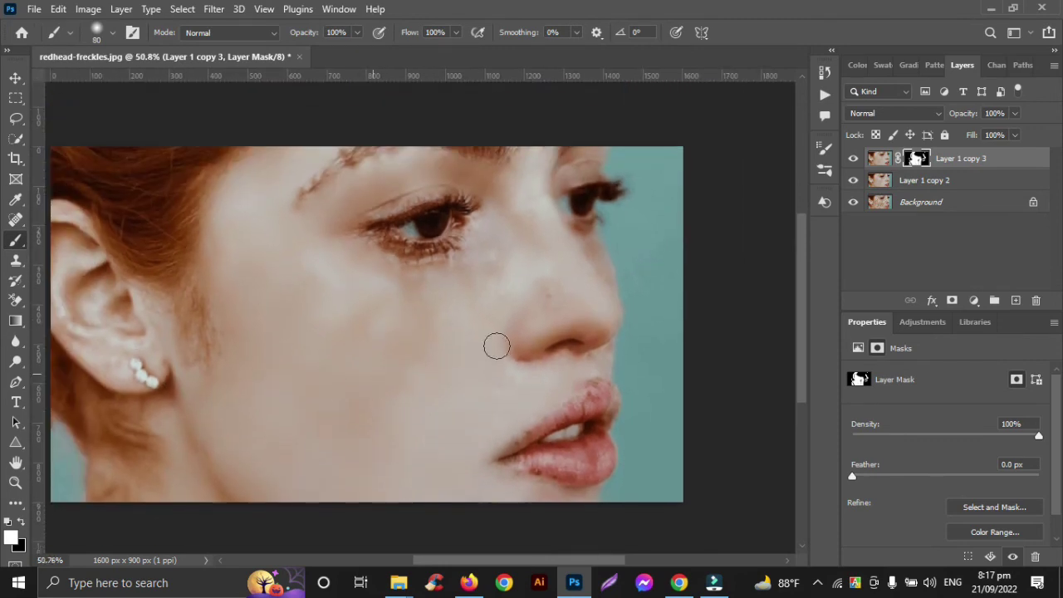
{"action": "scroll", "coordinate": [515, 320], "scroll_direction": "up", "scroll_amount": 2}
{"action": "scroll", "coordinate": [518, 316], "scroll_direction": "up", "scroll_amount": 2}
{"action": "scroll", "coordinate": [498, 307], "scroll_direction": "up", "scroll_amount": 1}
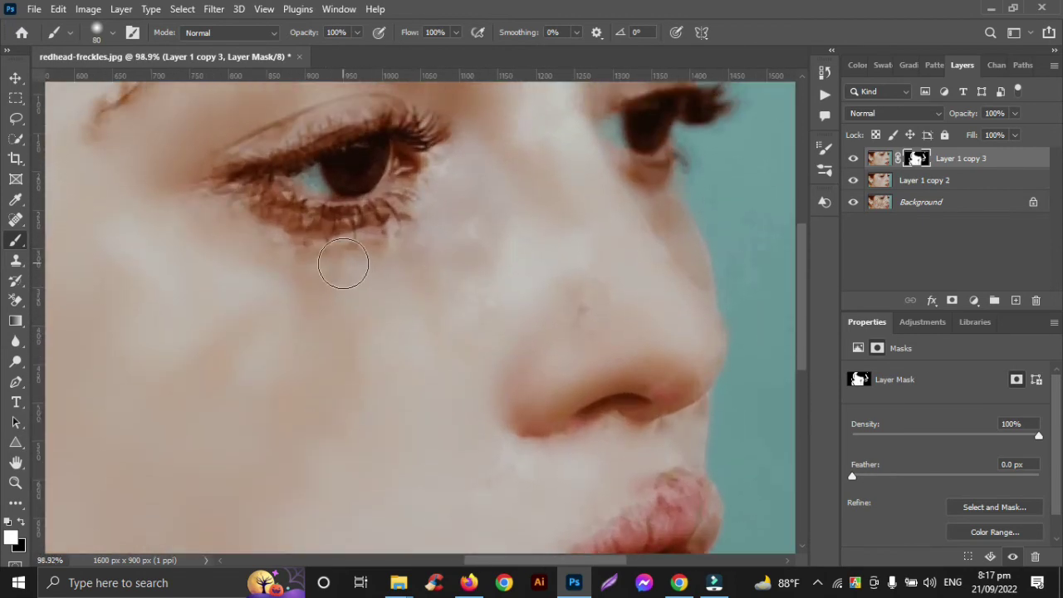
{"action": "key", "text": "bracketleft"}
{"action": "key", "text": "bracketleft"}
{"action": "key", "text": "bracketleft"}
{"action": "key", "text": "bracketleft"}
{"action": "key", "text": "bracketleft"}
{"action": "left_click", "coordinate": [342, 244]}
{"action": "left_click", "coordinate": [363, 237]}
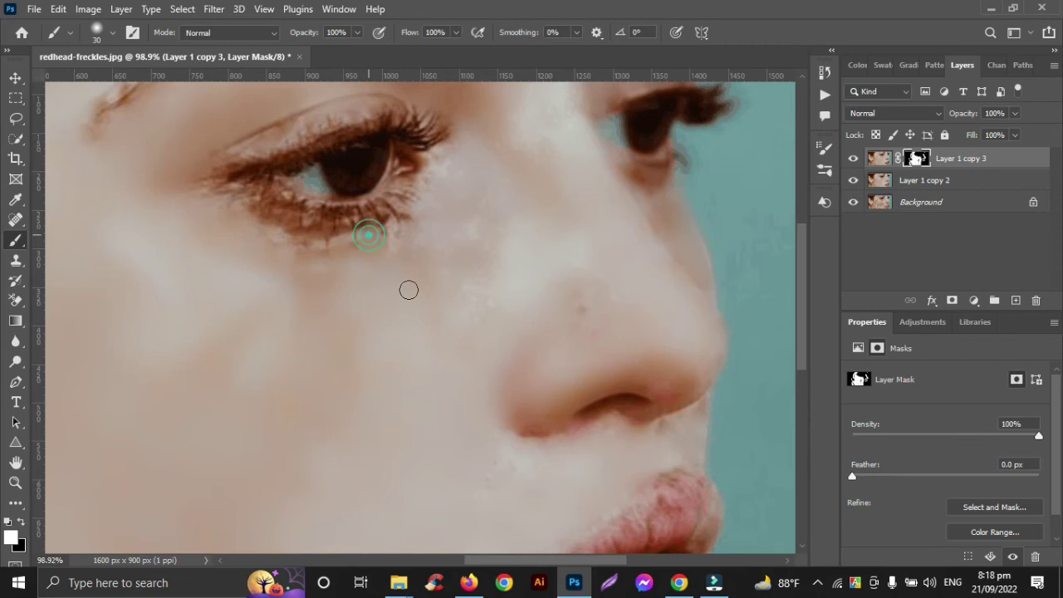
{"action": "left_click", "coordinate": [393, 226]}
{"action": "left_click", "coordinate": [279, 226]}
{"action": "left_click", "coordinate": [316, 238]}
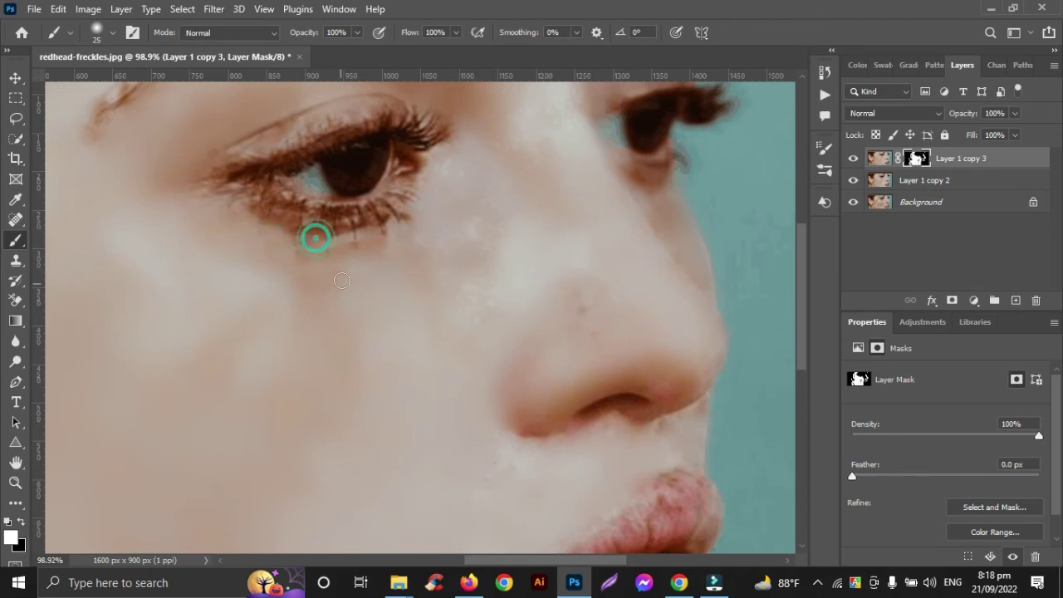
Step: Paint the mask white below the near eye's lower lashes and around its outer corner with the 25 px brush
{"action": "left_click", "coordinate": [343, 240]}
{"action": "left_click", "coordinate": [237, 200]}
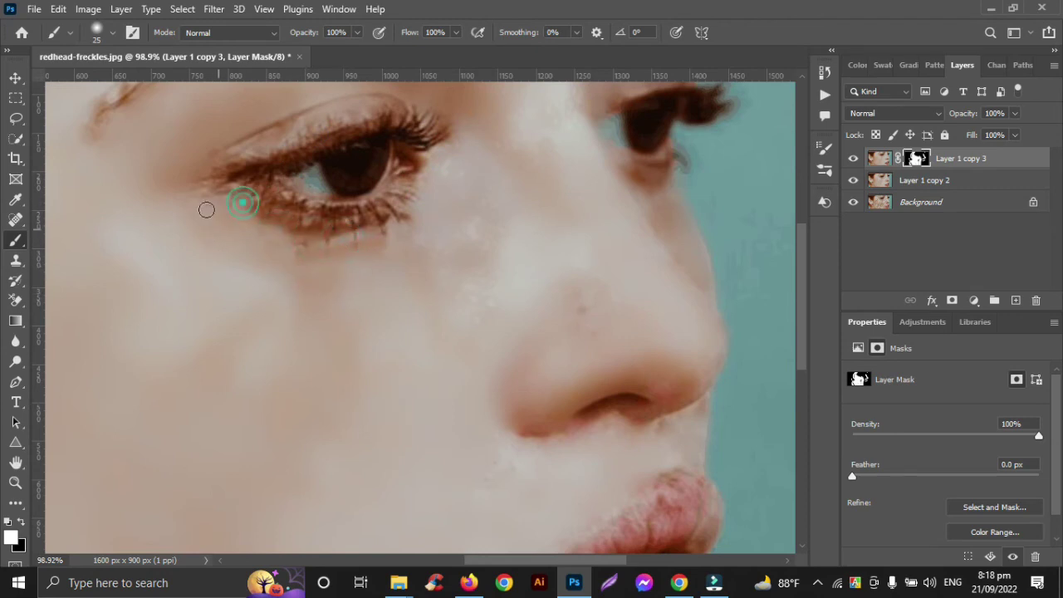
{"action": "left_click", "coordinate": [209, 186]}
{"action": "left_click", "coordinate": [220, 162]}
{"action": "scroll", "coordinate": [216, 239], "scroll_direction": "up", "scroll_amount": 3}
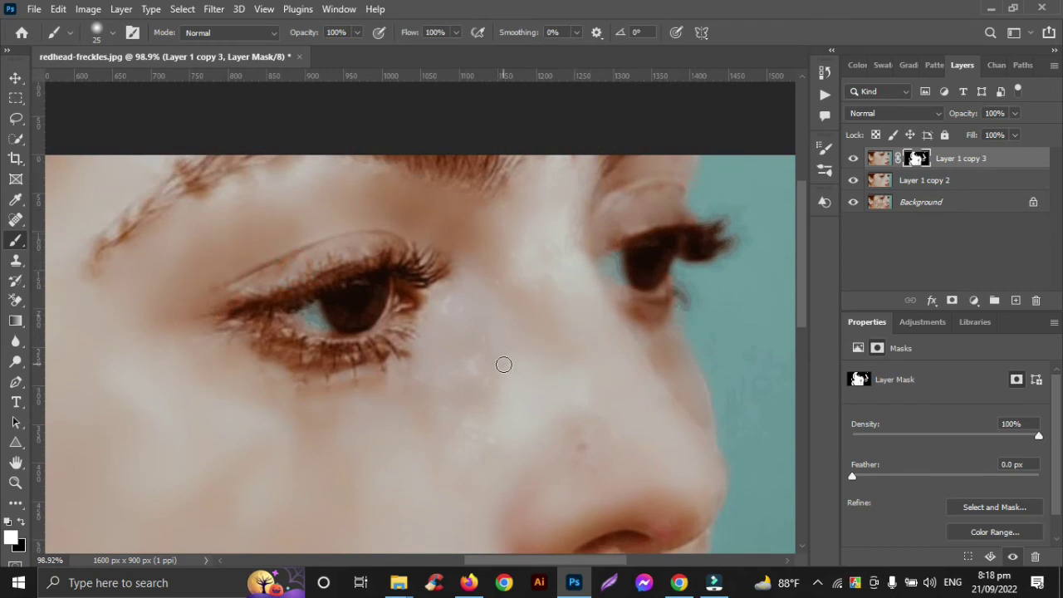
{"action": "scroll", "coordinate": [503, 364], "scroll_direction": "down", "scroll_amount": 5}
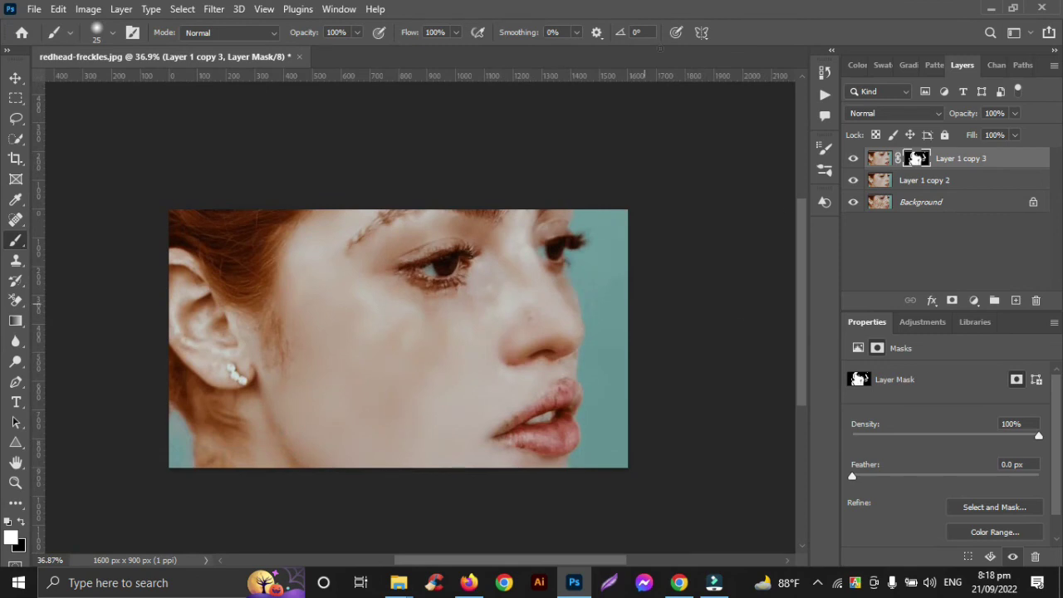
Step: Merge Layer 1 copy 3 and its mask with Layer 1 copy 2 into a single layer
{"action": "left_click", "coordinate": [14, 80]}
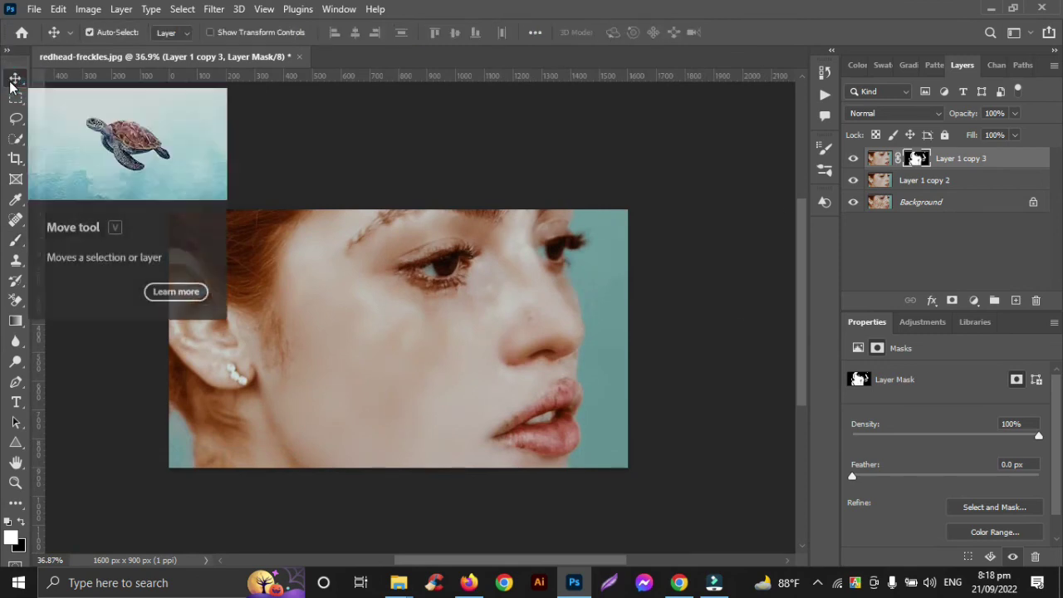
{"action": "left_click", "coordinate": [941, 182], "text": "ctrl"}
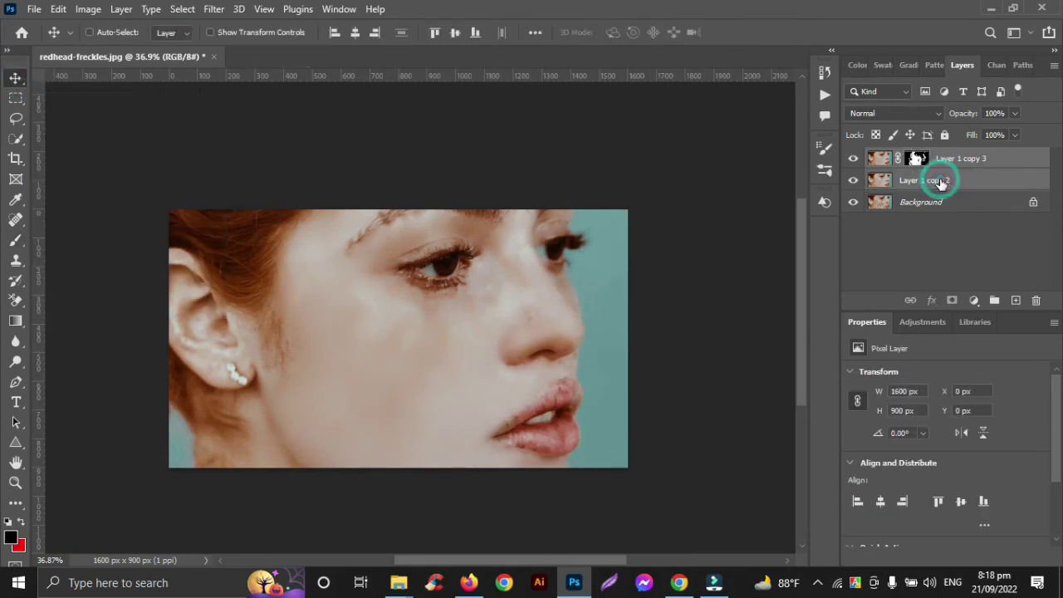
{"action": "key", "text": "ctrl+e"}
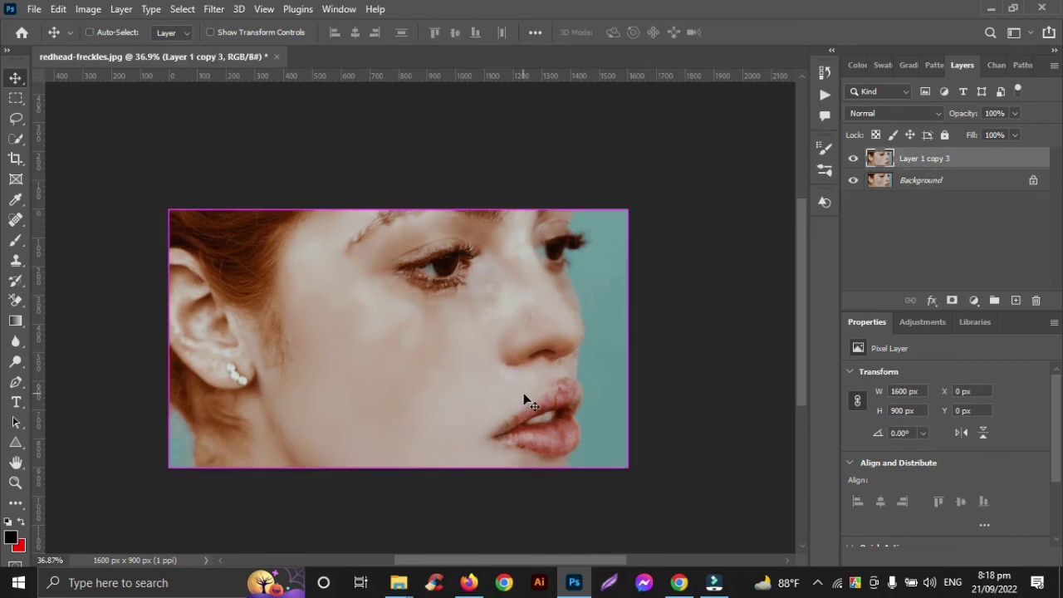
Step: Apply a Brightness/Contrast adjustment to the merged layer with brightness 9 and contrast -13
{"action": "scroll", "coordinate": [693, 187], "scroll_direction": "left", "scroll_amount": 2}
{"action": "left_click", "coordinate": [88, 9]}
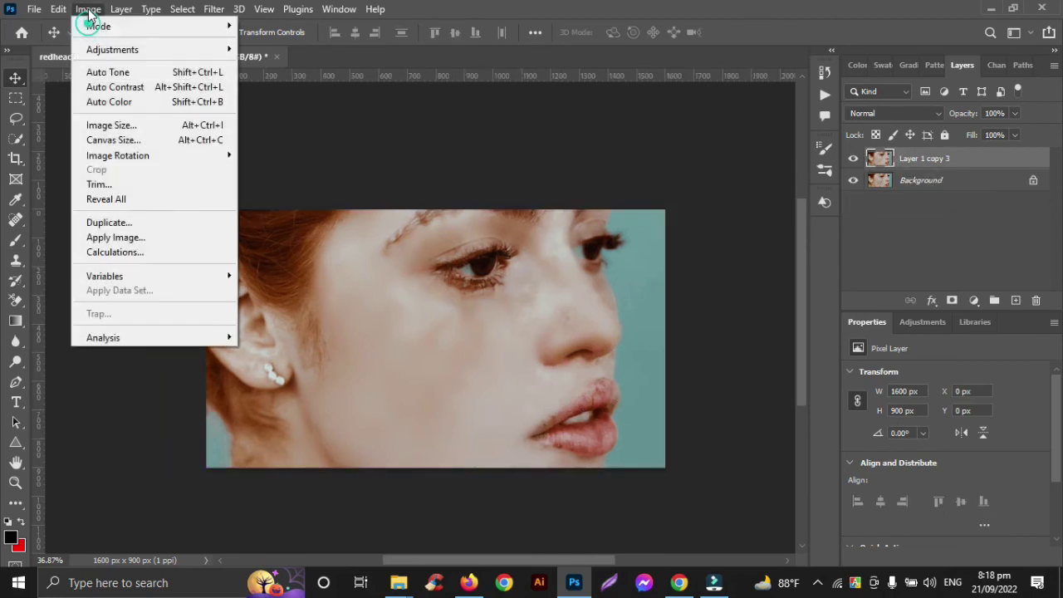
{"action": "mouse_move", "coordinate": [112, 50]}
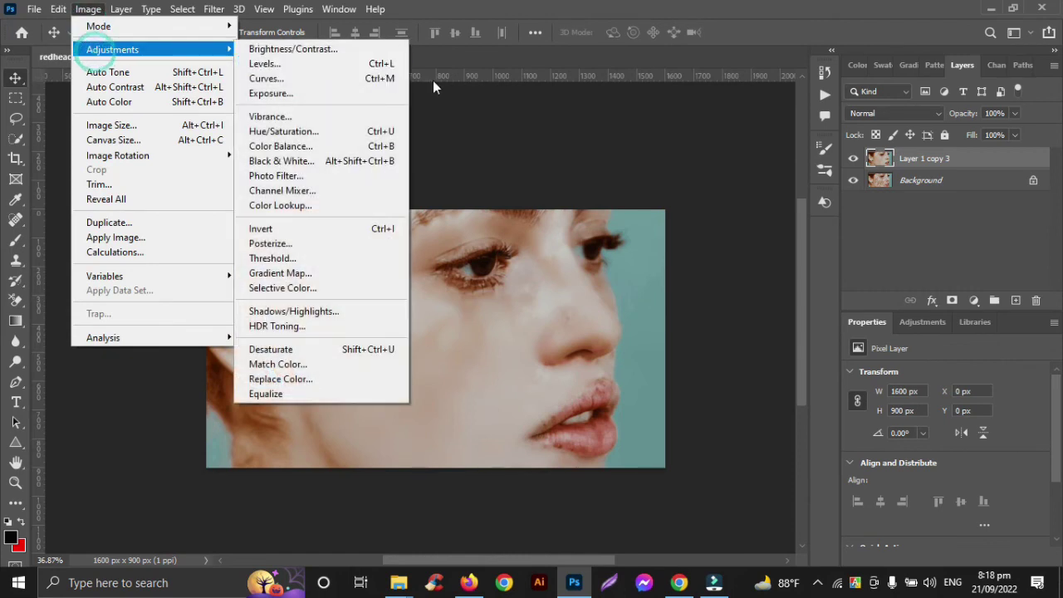
{"action": "left_click", "coordinate": [332, 49]}
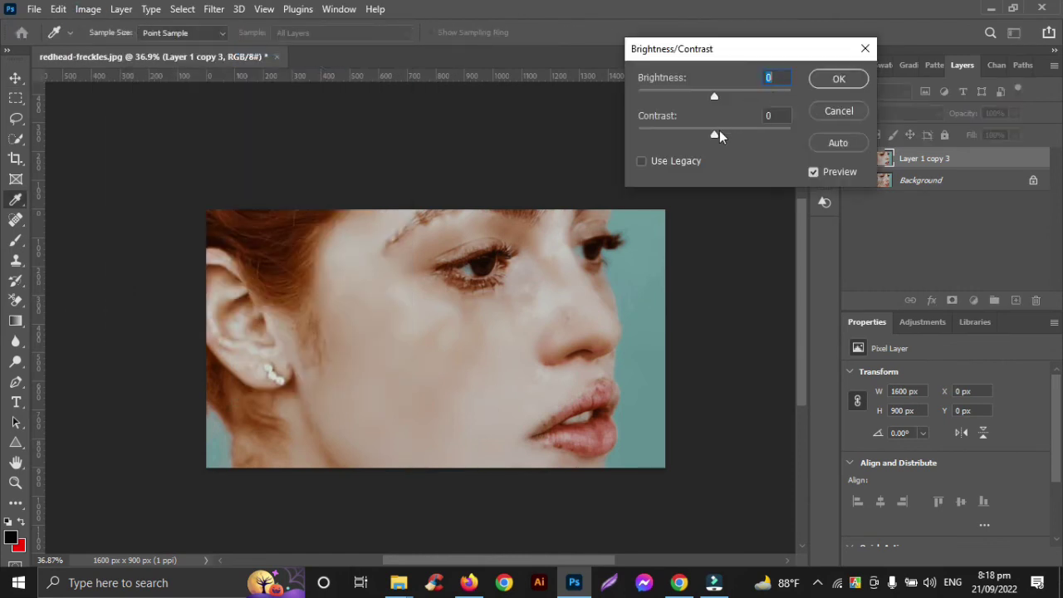
{"action": "left_click_drag", "start_coordinate": [714, 131], "coordinate": [682, 141]}
{"action": "left_click", "coordinate": [662, 142]}
{"action": "left_click", "coordinate": [694, 140]}
{"action": "left_click_drag", "start_coordinate": [718, 98], "coordinate": [719, 96]}
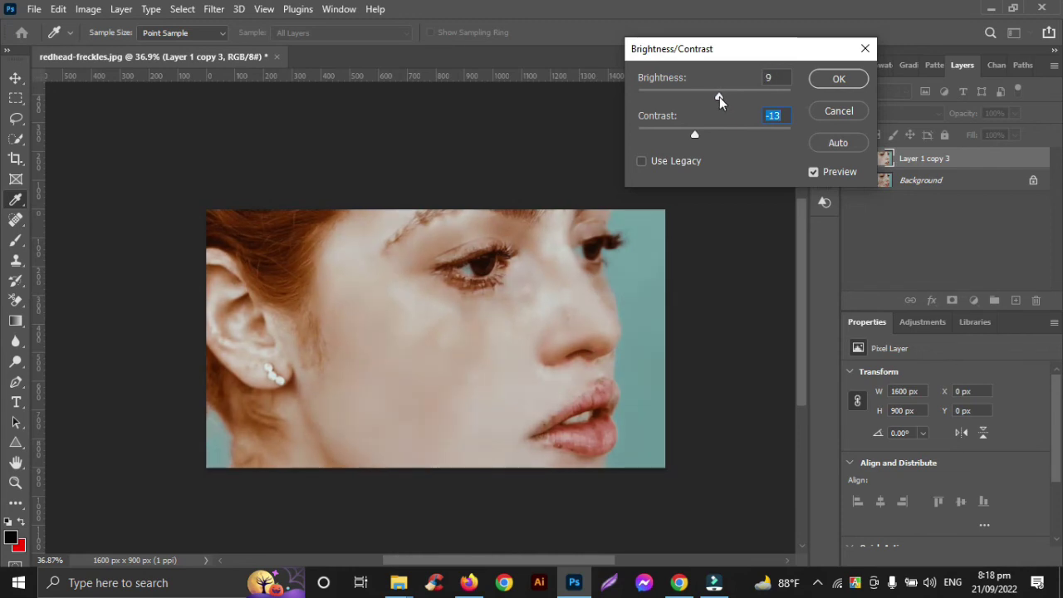
{"action": "left_click", "coordinate": [836, 79]}
Step: Compare the retouched face with the original by toggling the visibility of Layer 1 copy 3
{"action": "left_click", "coordinate": [852, 162]}
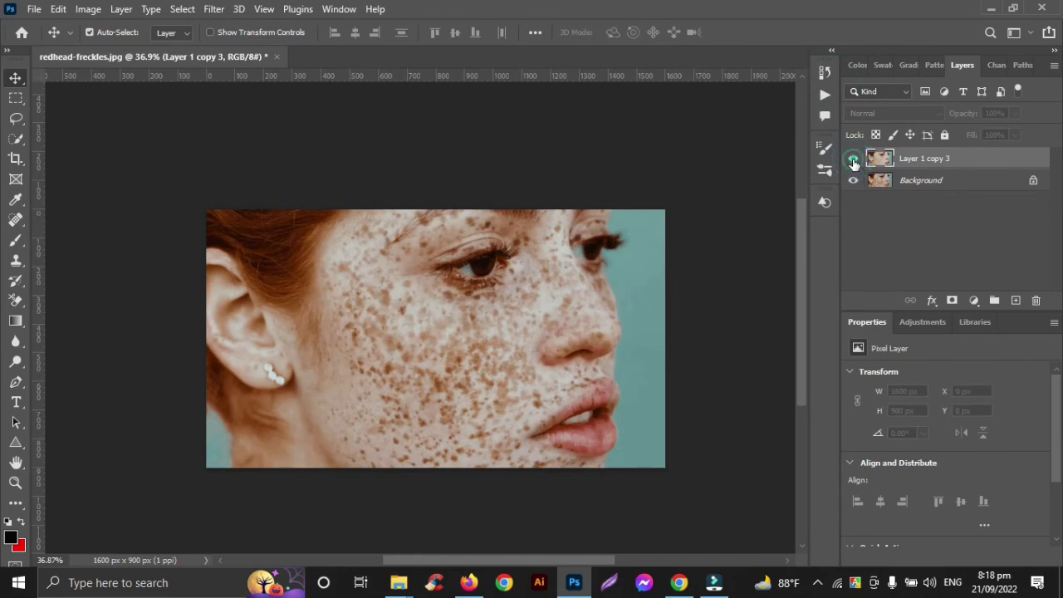
{"action": "left_click", "coordinate": [852, 162]}
{"action": "left_click", "coordinate": [853, 163]}
{"action": "left_click", "coordinate": [852, 162]}
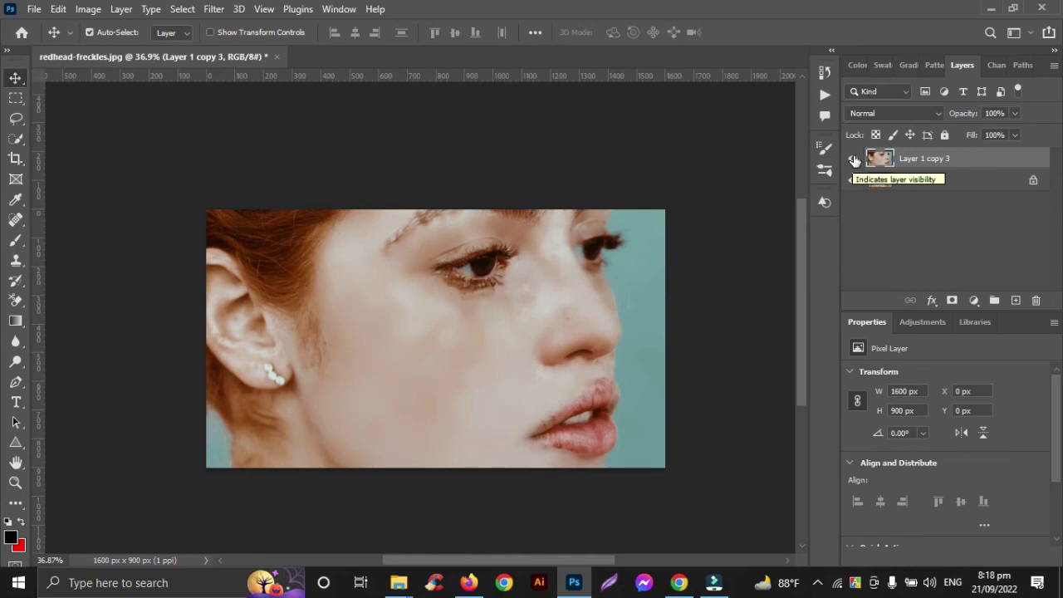
{"action": "left_click", "coordinate": [853, 159]}
{"action": "left_click", "coordinate": [853, 160]}
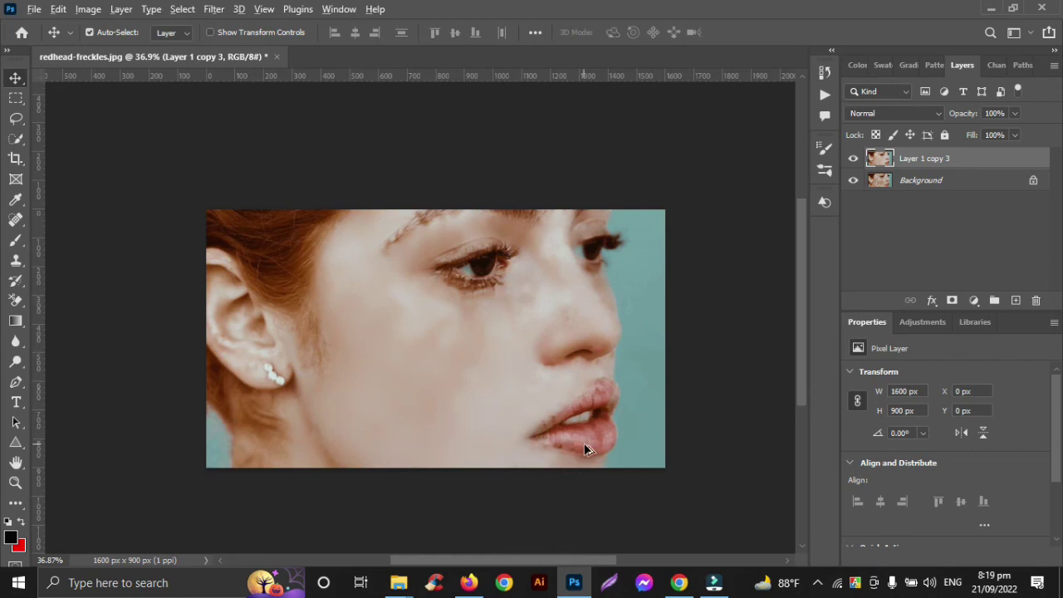
Step: Add a new layer on top and paint over the whole lower lip in red with a soft 45 px brush
{"action": "scroll", "coordinate": [583, 442], "scroll_direction": "up", "scroll_amount": 5}
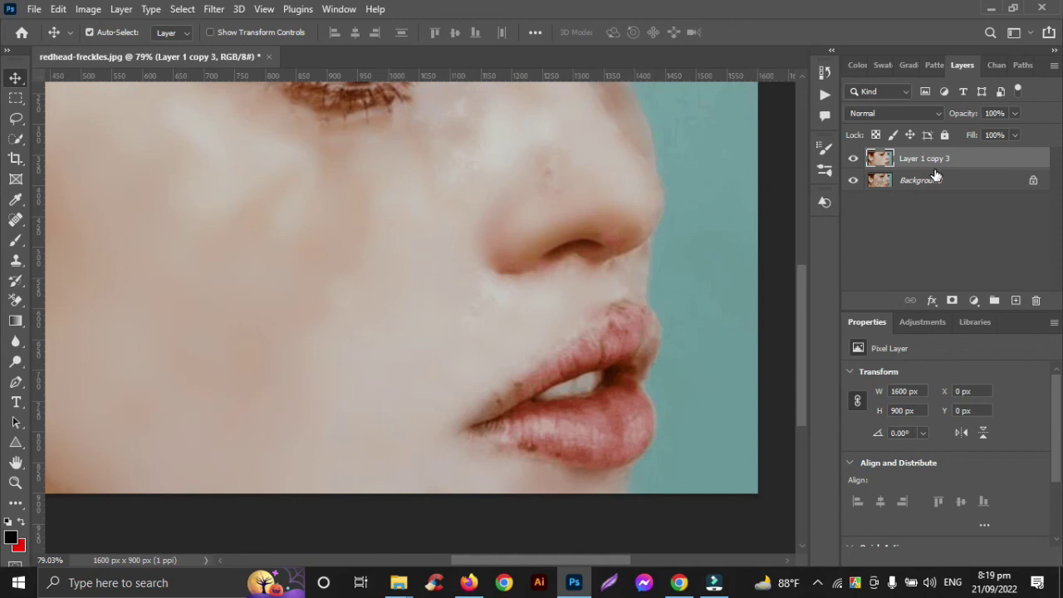
{"action": "left_click", "coordinate": [1015, 301]}
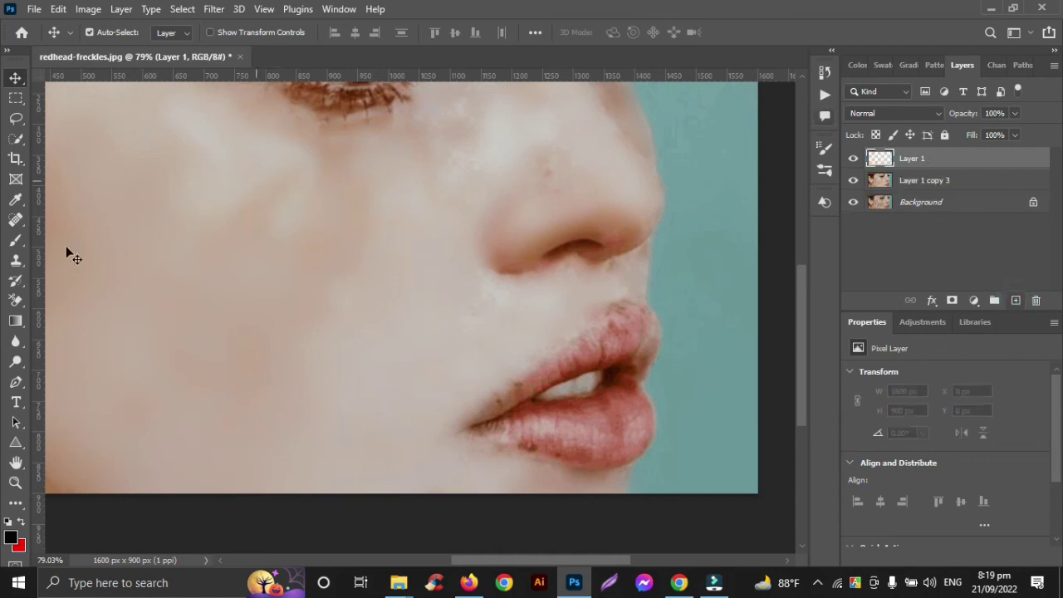
{"action": "left_click", "coordinate": [15, 242]}
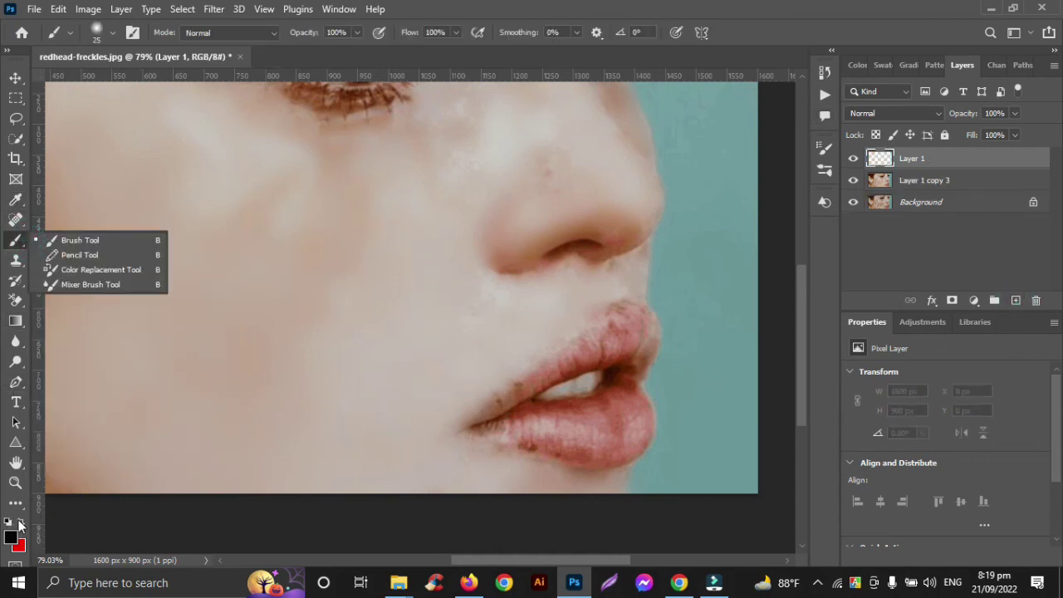
{"action": "left_click", "coordinate": [20, 522]}
{"action": "scroll", "coordinate": [606, 446], "scroll_direction": "up", "scroll_amount": 5}
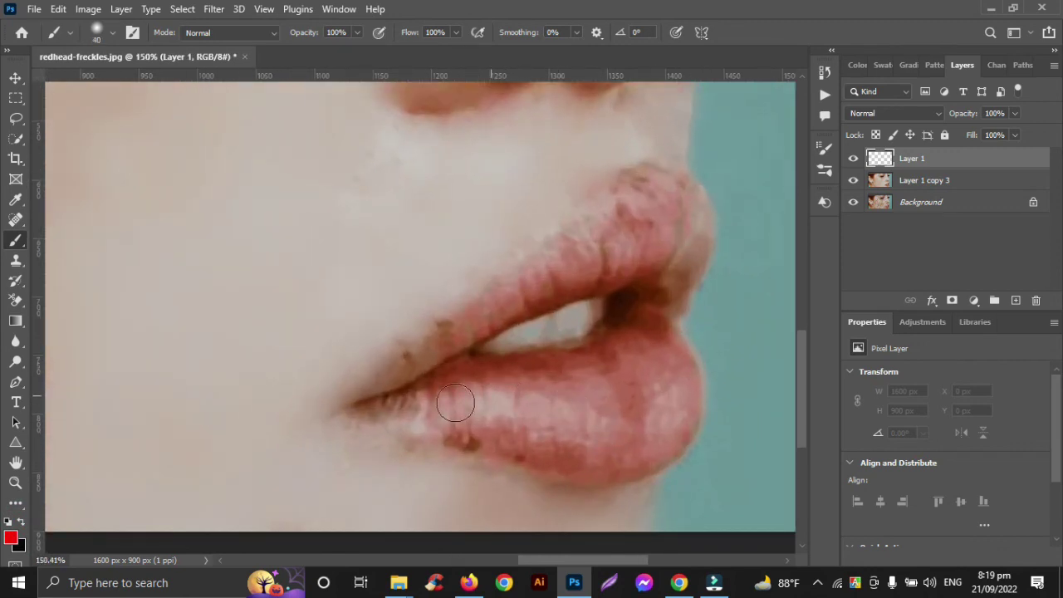
{"action": "key", "text": "bracketright"}
{"action": "key", "text": "bracketright"}
{"action": "mouse_move", "coordinate": [404, 407]}
{"action": "left_mouse_down"}
{"action": "mouse_move", "coordinate": [470, 378]}
{"action": "mouse_move", "coordinate": [541, 375]}
{"action": "mouse_move", "coordinate": [655, 335]}
{"action": "mouse_move", "coordinate": [670, 344]}
{"action": "mouse_move", "coordinate": [684, 388]}
{"action": "mouse_move", "coordinate": [669, 433]}
{"action": "mouse_move", "coordinate": [638, 448]}
{"action": "mouse_move", "coordinate": [401, 430]}
{"action": "mouse_move", "coordinate": [661, 391]}
{"action": "mouse_move", "coordinate": [564, 390]}
{"action": "mouse_move", "coordinate": [690, 367]}
{"action": "mouse_move", "coordinate": [472, 410]}
{"action": "left_mouse_up"}
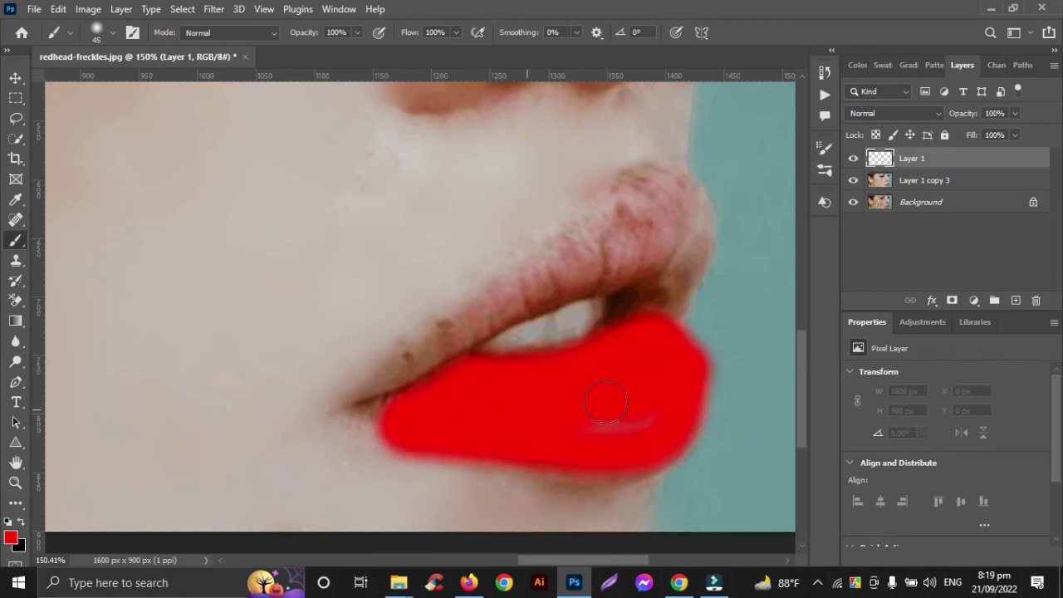
{"action": "left_click_drag", "start_coordinate": [581, 428], "coordinate": [486, 405]}
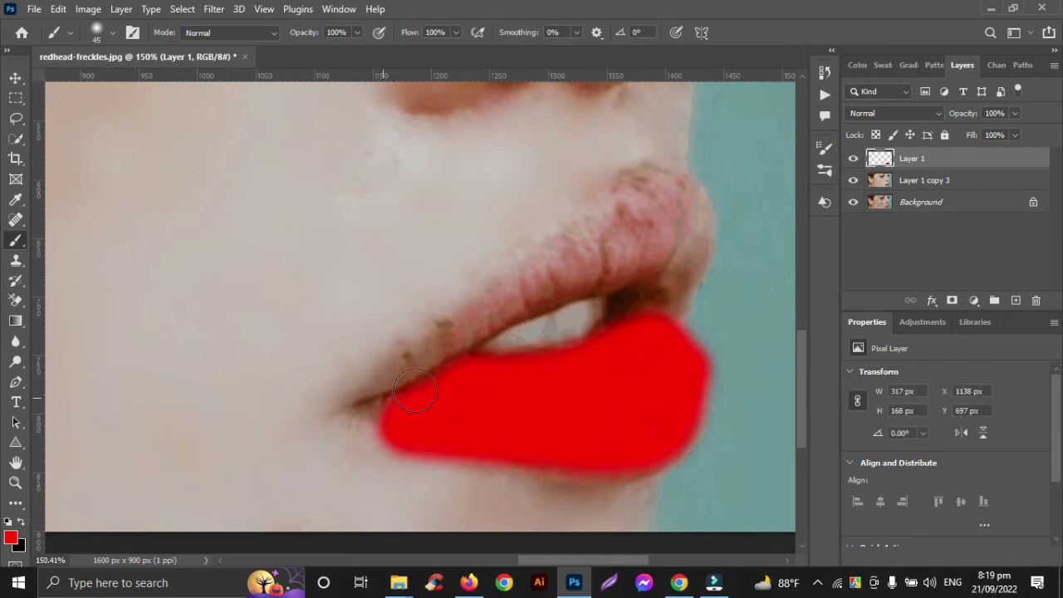
Step: Paint the upper lip red on the new layer, from the corner of the mouth to the lip's peak
{"action": "mouse_move", "coordinate": [367, 390]}
{"action": "left_mouse_down"}
{"action": "mouse_move", "coordinate": [635, 225]}
{"action": "mouse_move", "coordinate": [675, 210]}
{"action": "mouse_move", "coordinate": [702, 221]}
{"action": "mouse_move", "coordinate": [685, 297]}
{"action": "mouse_move", "coordinate": [681, 270]}
{"action": "mouse_move", "coordinate": [599, 280]}
{"action": "left_mouse_up"}
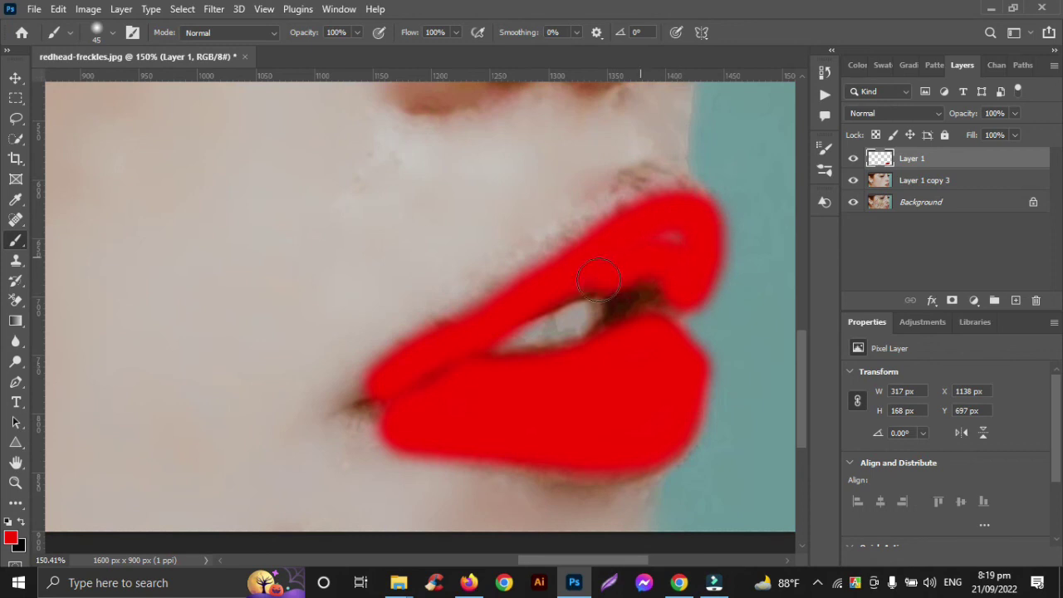
{"action": "mouse_move", "coordinate": [703, 234]}
{"action": "left_mouse_down"}
{"action": "mouse_move", "coordinate": [678, 203]}
{"action": "mouse_move", "coordinate": [629, 206]}
{"action": "mouse_move", "coordinate": [444, 343]}
{"action": "mouse_move", "coordinate": [638, 270]}
{"action": "mouse_move", "coordinate": [665, 282]}
{"action": "mouse_move", "coordinate": [623, 276]}
{"action": "mouse_move", "coordinate": [451, 335]}
{"action": "left_mouse_up"}
{"action": "left_click_drag", "start_coordinate": [396, 381], "coordinate": [375, 402]}
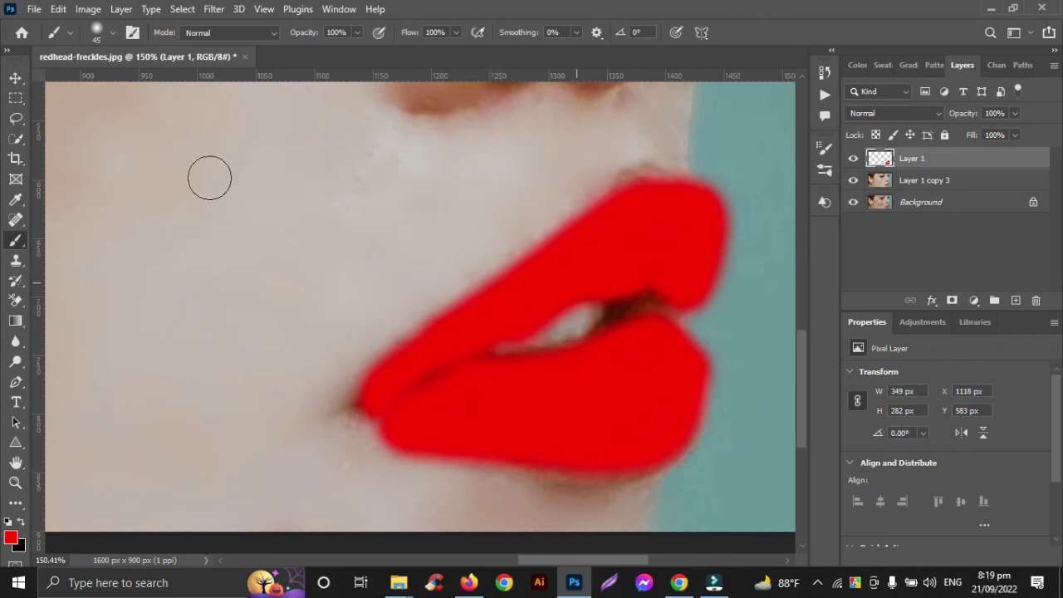
Step: Blend the red lip layer with the Darken mode and lower its opacity to 16%
{"action": "left_click", "coordinate": [15, 77]}
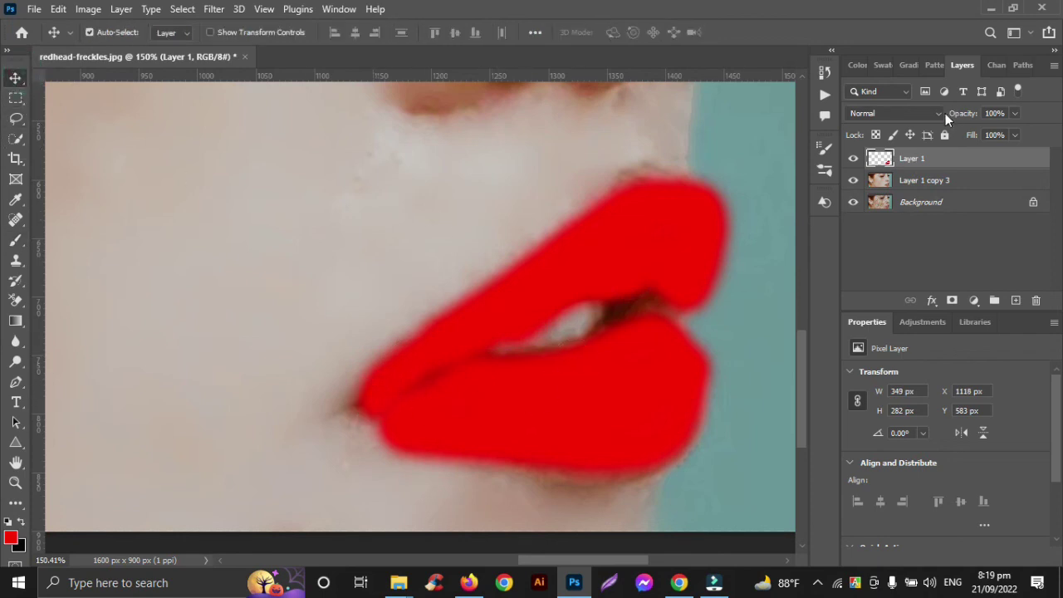
{"action": "left_click", "coordinate": [939, 114]}
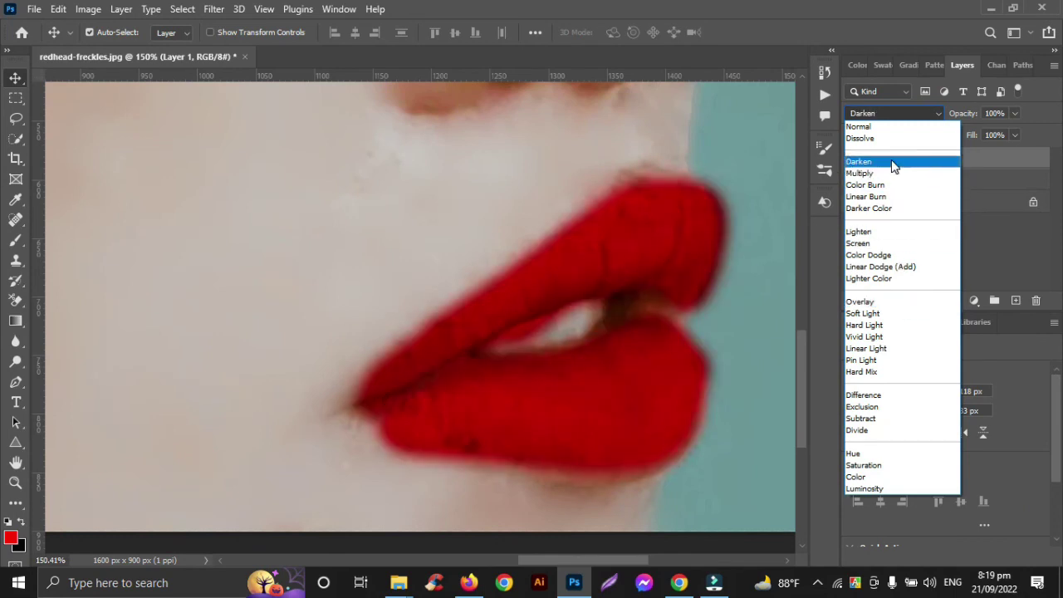
{"action": "left_click", "coordinate": [890, 162]}
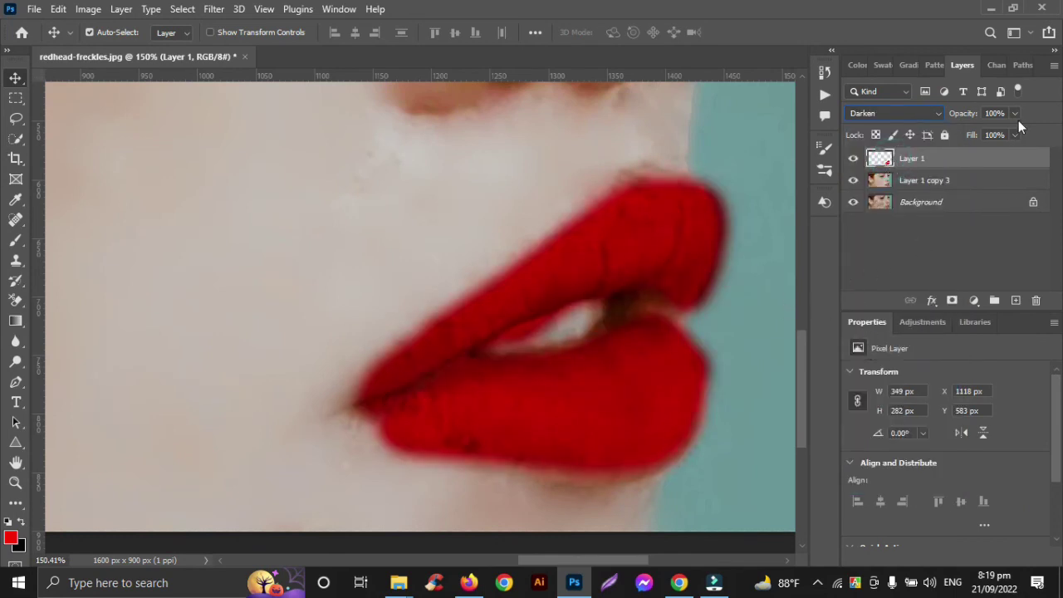
{"action": "left_click_drag", "start_coordinate": [1016, 130], "coordinate": [957, 132]}
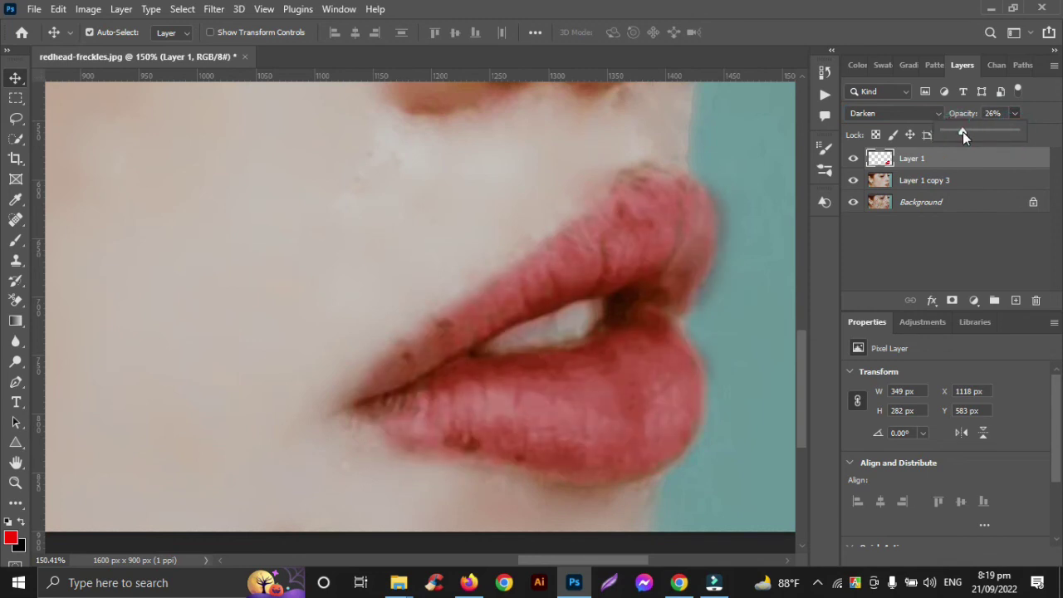
{"action": "left_click_drag", "start_coordinate": [962, 132], "coordinate": [956, 130]}
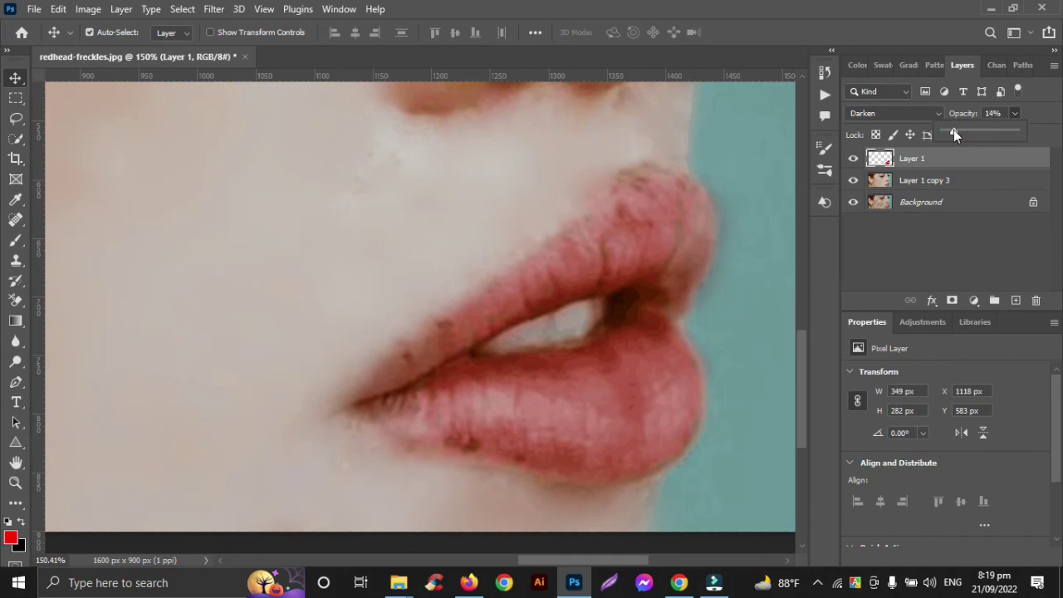
{"action": "left_click_drag", "start_coordinate": [954, 134], "coordinate": [953, 135]}
Step: Heal the dark spot at the lower lip's bottom edge on Layer 1 copy 3 with a 10 px Spot Healing Brush
{"action": "left_click", "coordinate": [16, 219]}
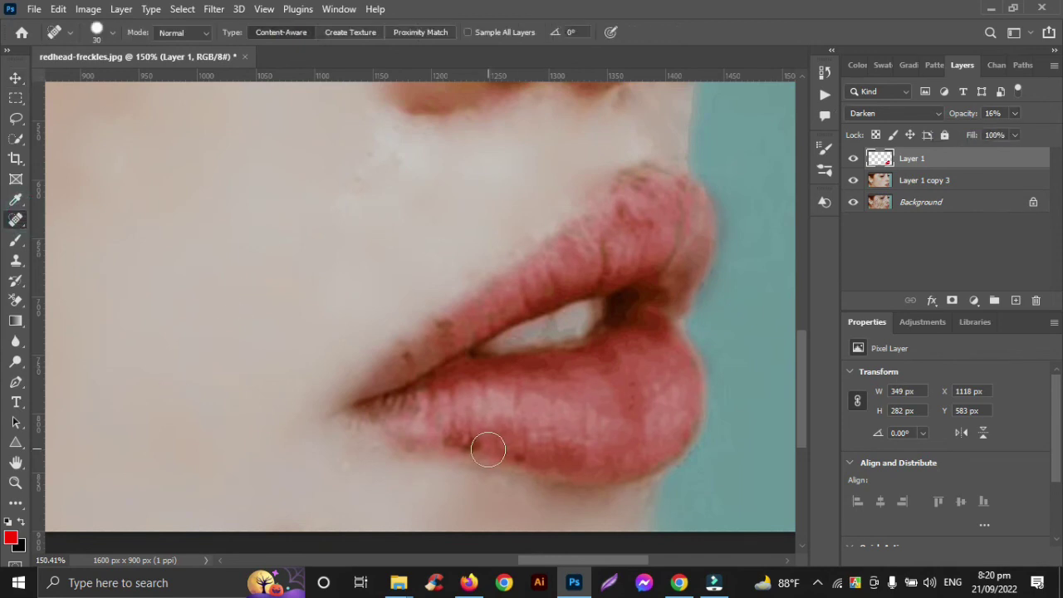
{"action": "scroll", "coordinate": [488, 449], "scroll_direction": "up", "scroll_amount": 3}
{"action": "left_click", "coordinate": [934, 180]}
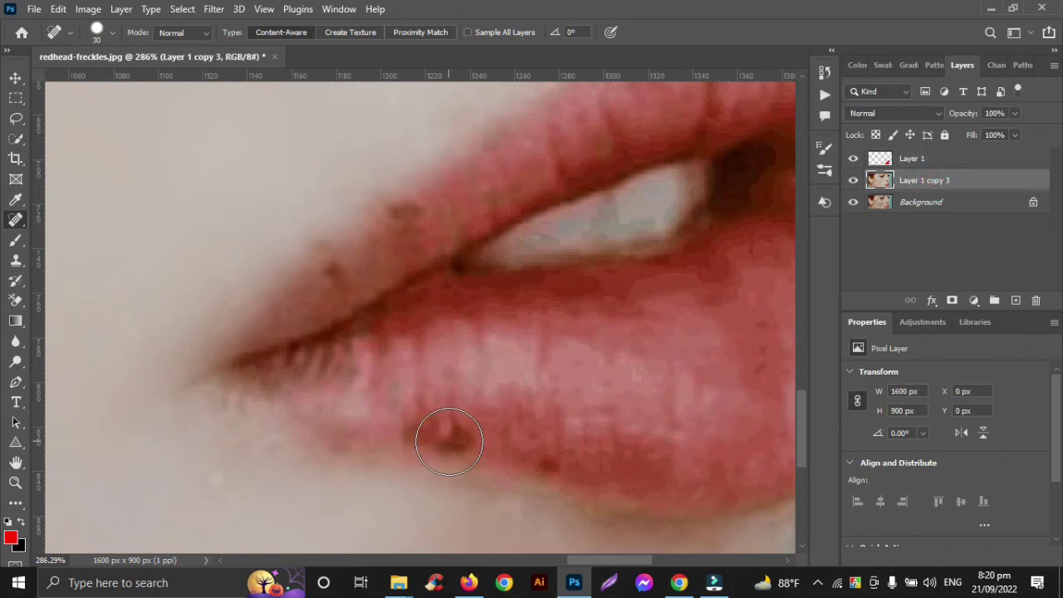
{"action": "key", "text": "bracketleft"}
{"action": "key", "text": "bracketleft"}
{"action": "key", "text": "bracketleft"}
{"action": "key", "text": "bracketleft"}
{"action": "left_click", "coordinate": [456, 439]}
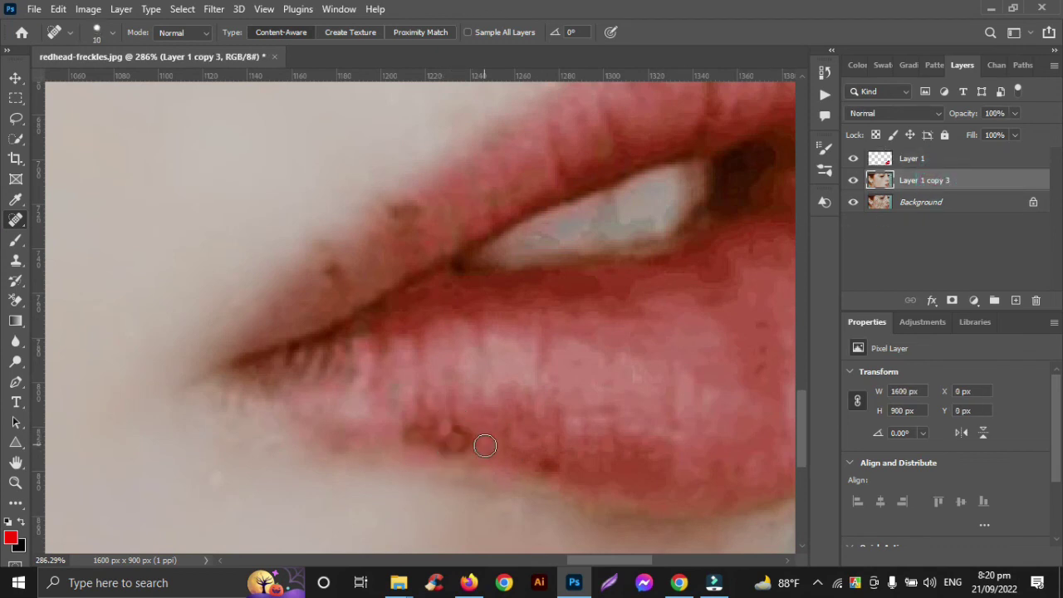
Step: Enlarge the healing brush to 25 px and remove the remaining dark spots along the lower lip's bottom edge
{"action": "key", "text": "bracketright"}
{"action": "key", "text": "bracketright"}
{"action": "key", "text": "bracketright"}
{"action": "left_click", "coordinate": [468, 440]}
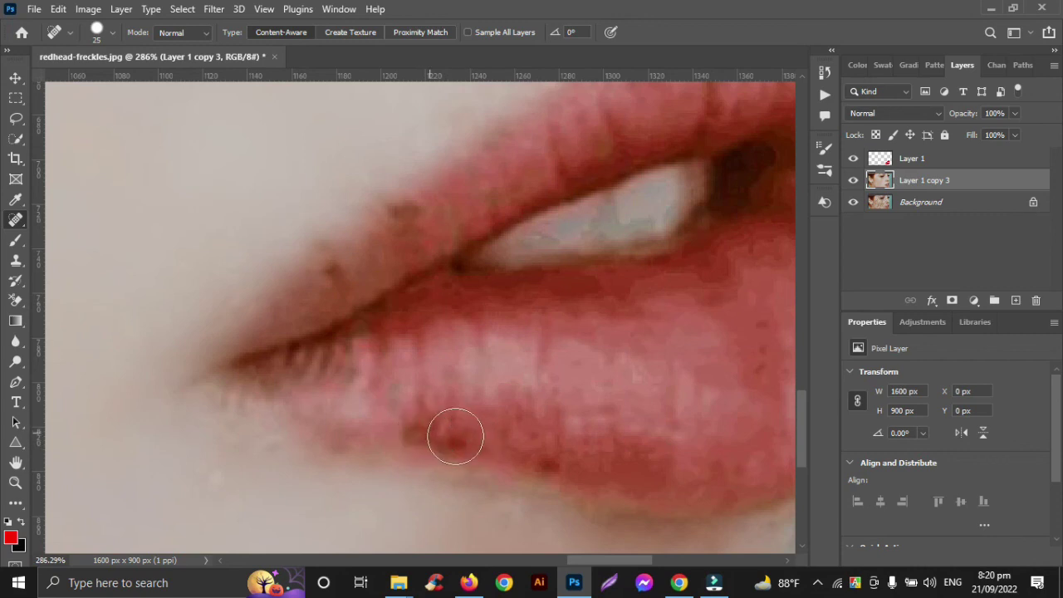
{"action": "left_click", "coordinate": [440, 431]}
{"action": "left_click", "coordinate": [420, 427]}
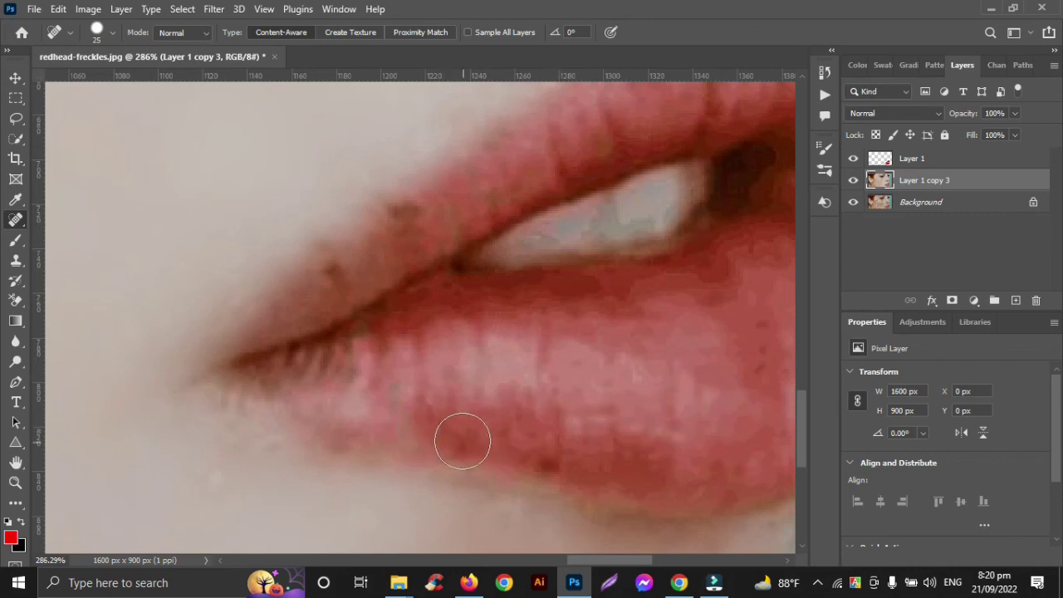
{"action": "left_click", "coordinate": [464, 439]}
{"action": "left_click", "coordinate": [552, 454]}
Step: Heal the dark spots along the upper lip's outer edge near the corner of the mouth on Layer 1 copy 3
{"action": "scroll", "coordinate": [573, 427], "scroll_direction": "down", "scroll_amount": 2}
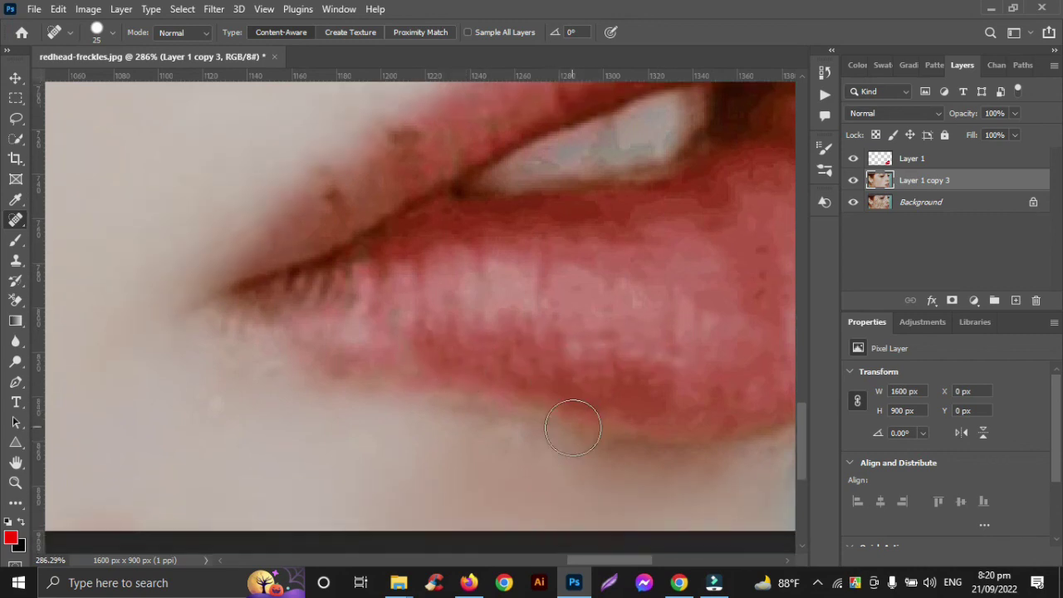
{"action": "scroll", "coordinate": [571, 423], "scroll_direction": "down", "scroll_amount": 3}
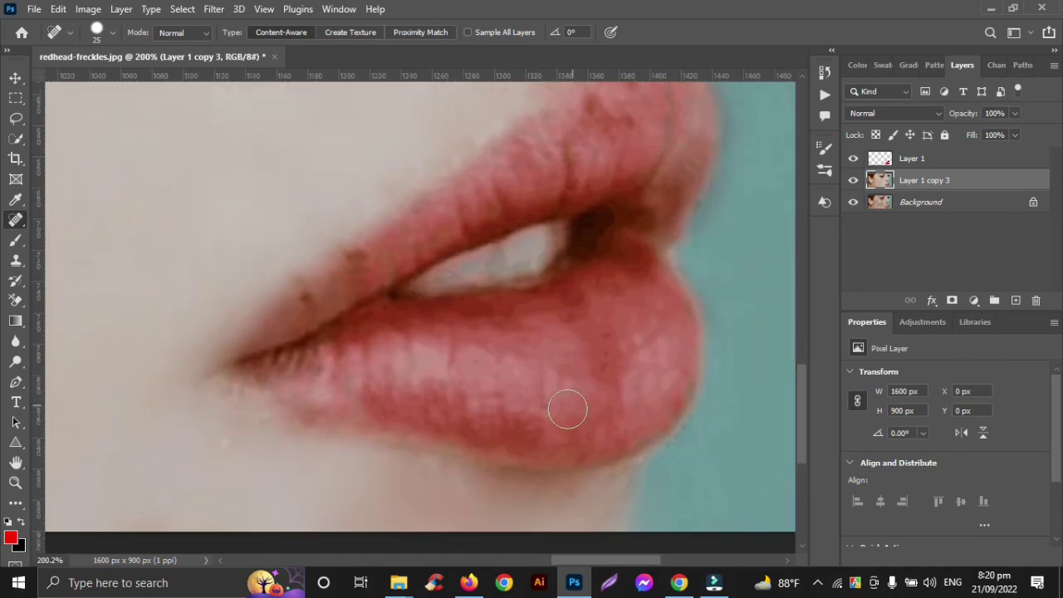
{"action": "scroll", "coordinate": [561, 411], "scroll_direction": "up", "scroll_amount": 2}
{"action": "left_click", "coordinate": [361, 313]}
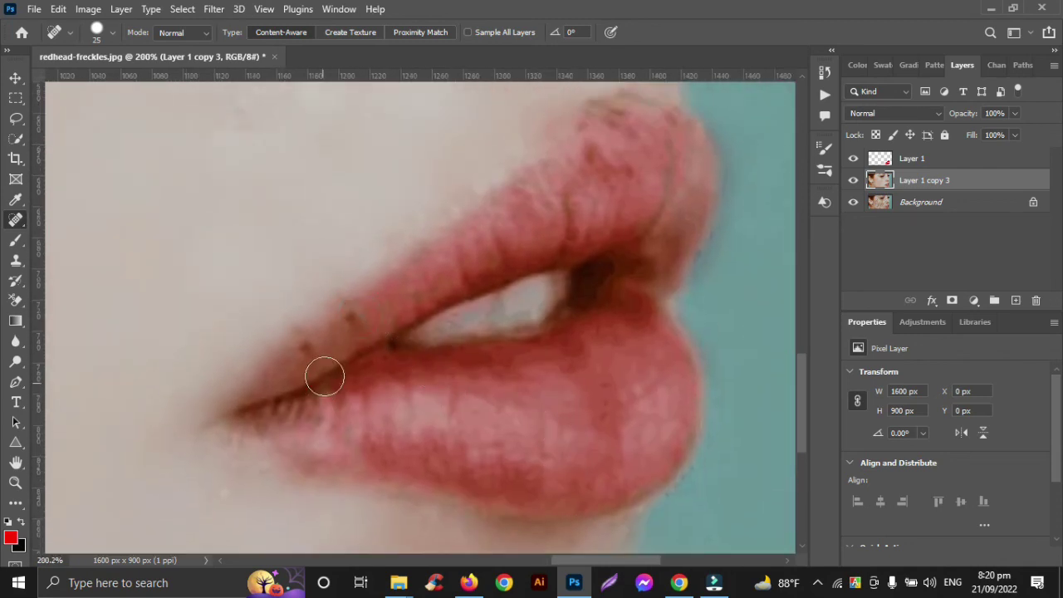
{"action": "left_click", "coordinate": [301, 346]}
{"action": "left_click", "coordinate": [345, 318]}
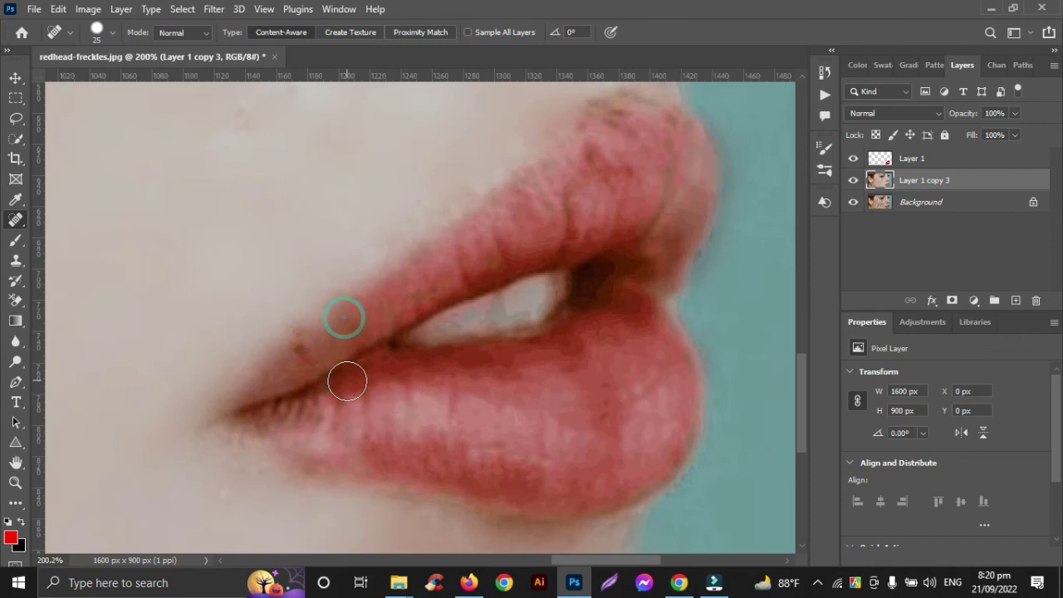
{"action": "left_click", "coordinate": [297, 352]}
Step: Heal the dark spots below the upper lip's peak and the vertical creases along the middle of the upper lip
{"action": "scroll", "coordinate": [636, 178], "scroll_direction": "up", "scroll_amount": 2}
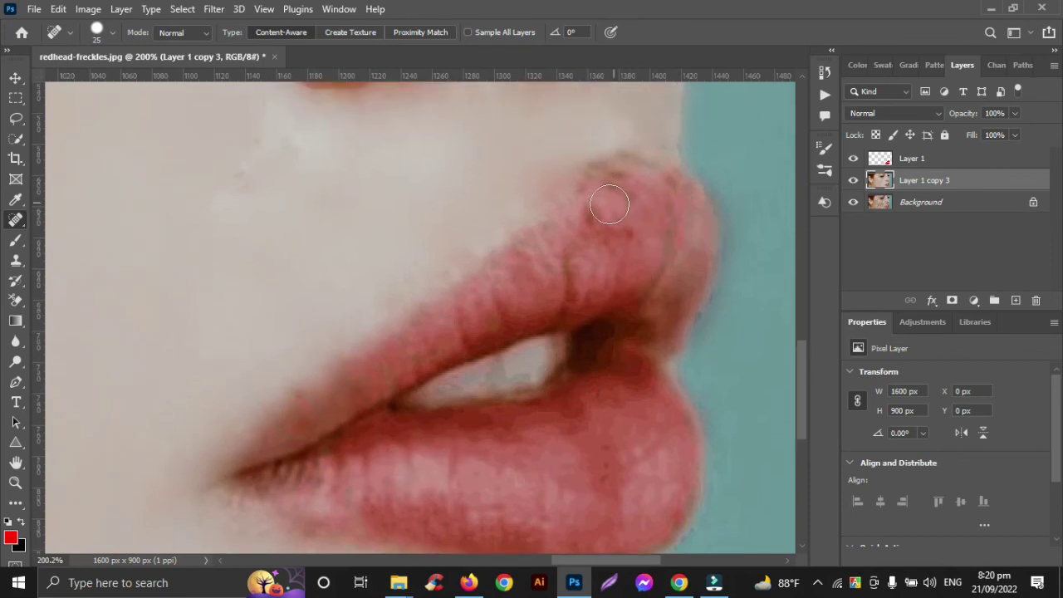
{"action": "left_click", "coordinate": [597, 219]}
{"action": "left_click", "coordinate": [625, 235]}
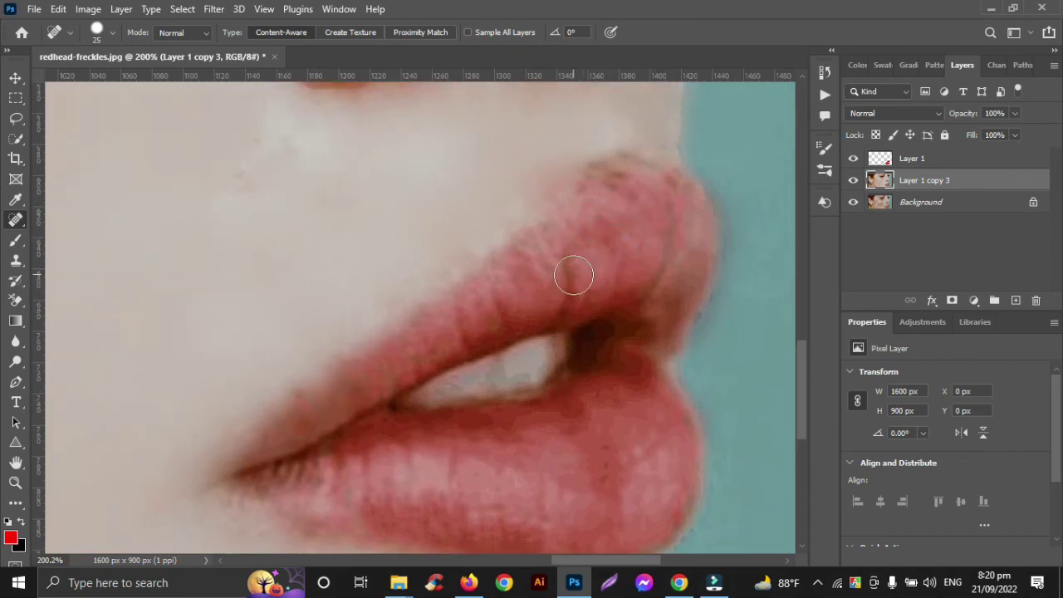
{"action": "left_click_drag", "start_coordinate": [573, 275], "coordinate": [561, 321]}
{"action": "left_click", "coordinate": [463, 329]}
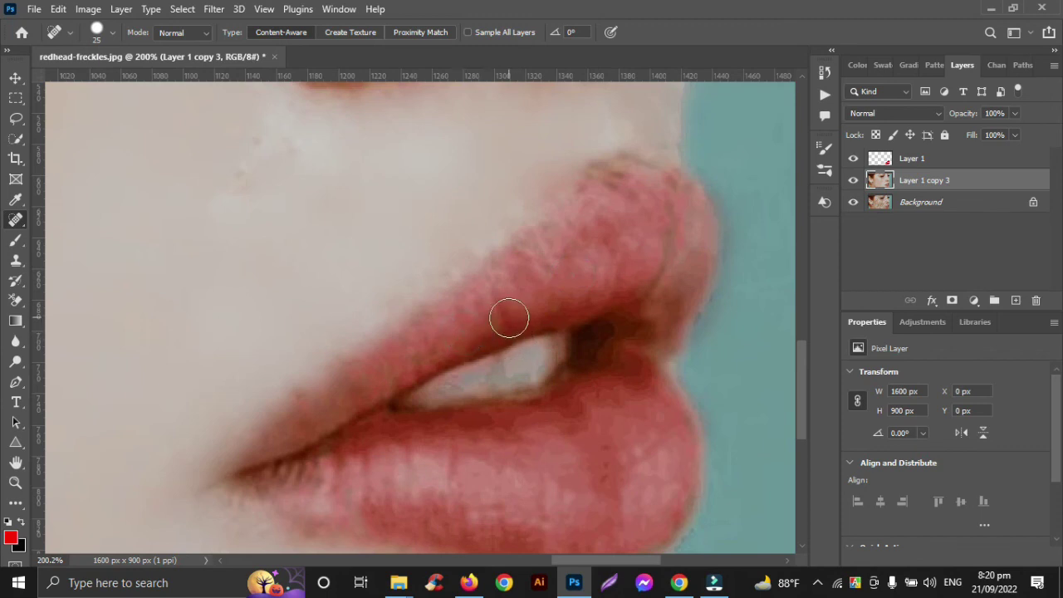
{"action": "left_click", "coordinate": [503, 311]}
{"action": "left_click", "coordinate": [498, 305]}
Step: Heal the crease at the front of the upper lip and the brown marks along its peak and upper outline
{"action": "left_click", "coordinate": [671, 220]}
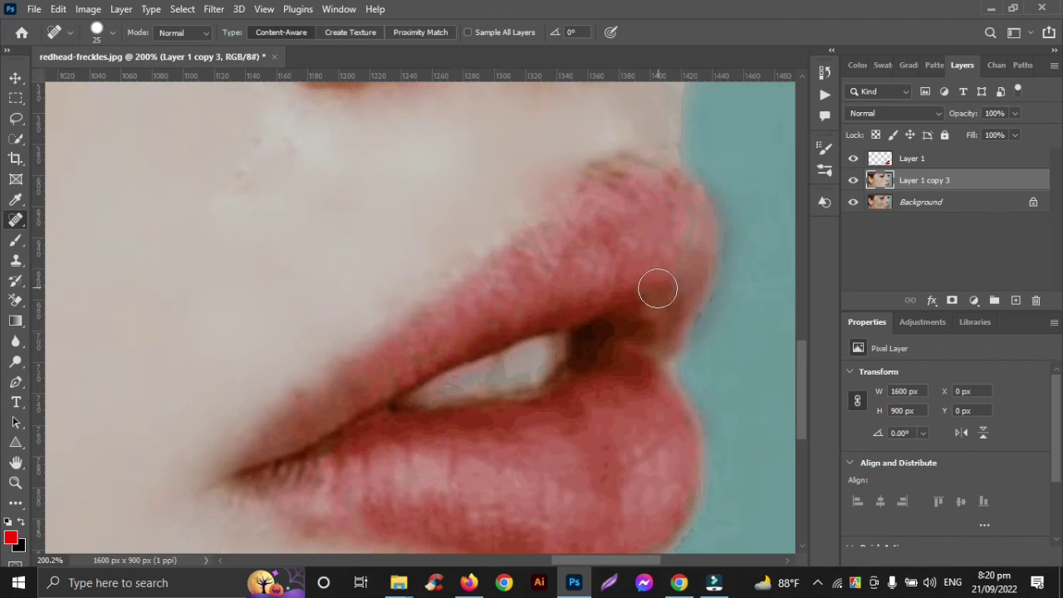
{"action": "left_click", "coordinate": [652, 294]}
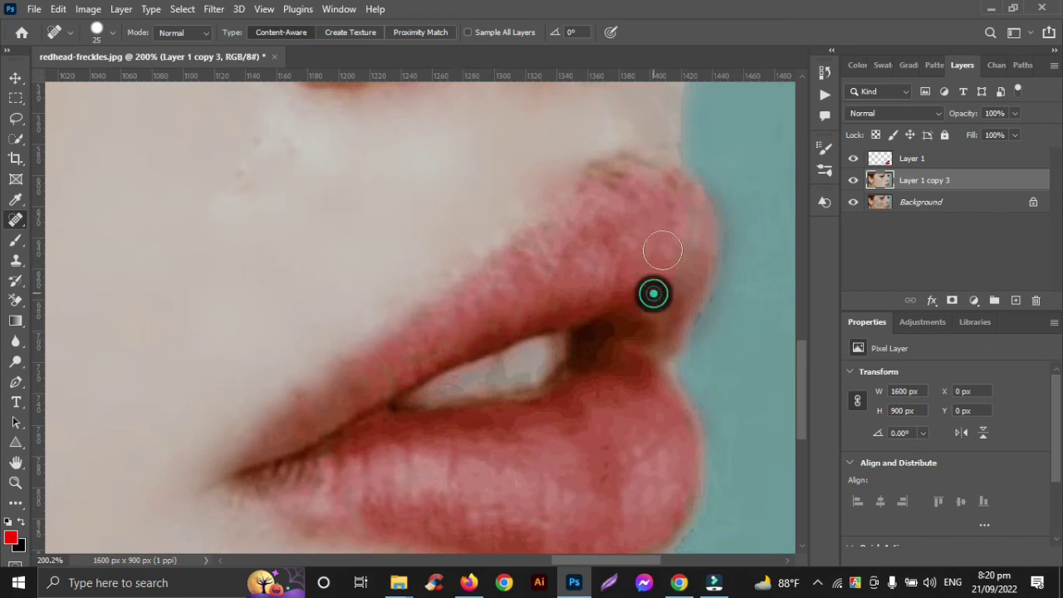
{"action": "left_click", "coordinate": [628, 202]}
{"action": "left_click", "coordinate": [667, 196]}
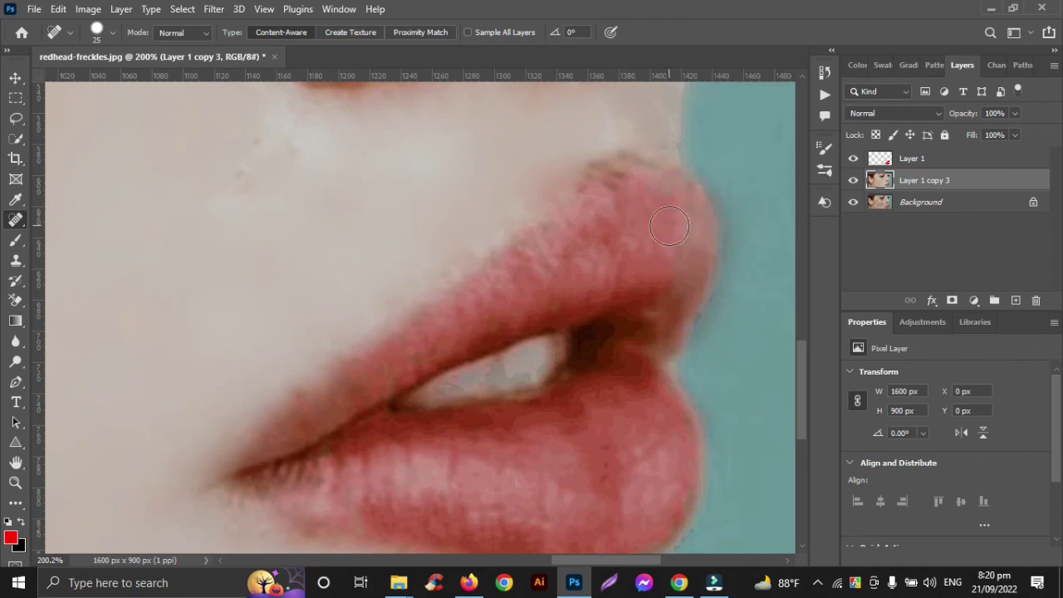
{"action": "left_click", "coordinate": [604, 174]}
{"action": "left_click_drag", "start_coordinate": [633, 156], "coordinate": [570, 185]}
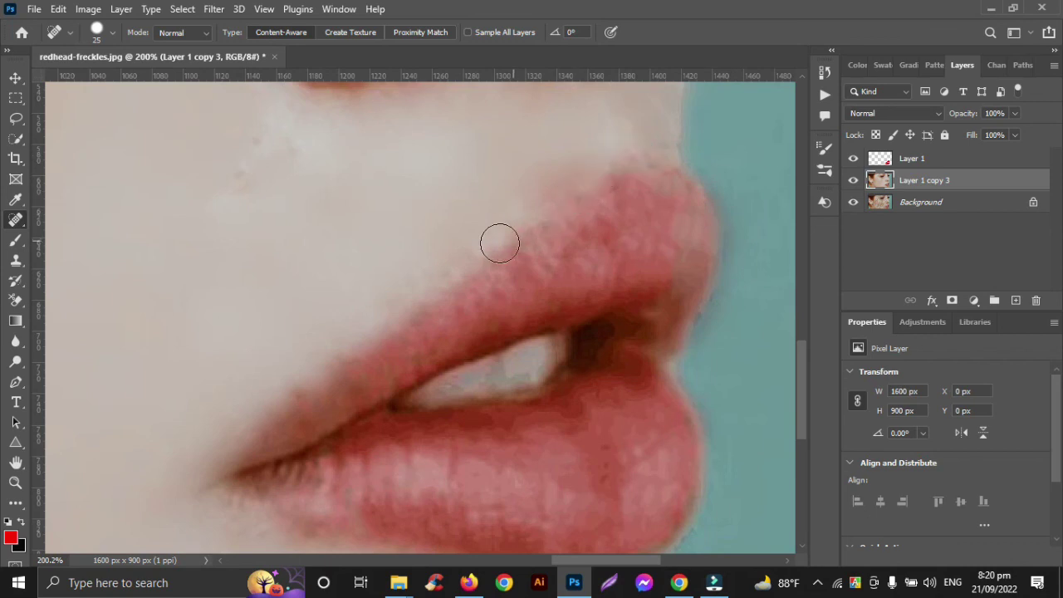
{"action": "left_click", "coordinate": [364, 380]}
Step: Merge the red lip tint layer with the retouched Layer 1 copy 3 into a single layer
{"action": "key", "text": "v"}
{"action": "scroll", "coordinate": [486, 325], "scroll_direction": "down", "scroll_amount": 5}
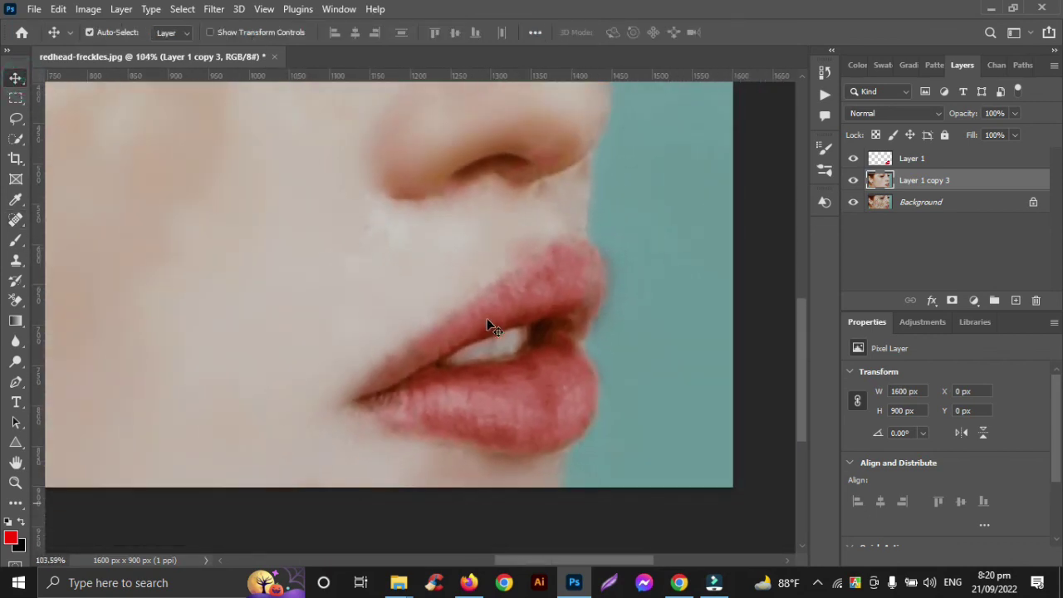
{"action": "scroll", "coordinate": [490, 324], "scroll_direction": "down", "scroll_amount": 3}
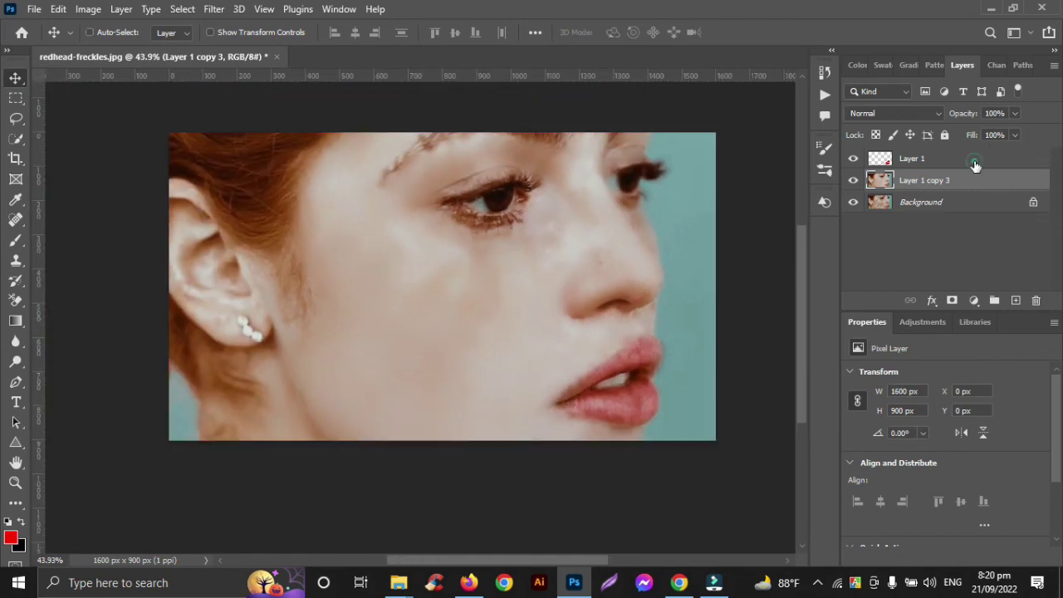
{"action": "left_click", "coordinate": [973, 160], "text": "ctrl"}
{"action": "key", "text": "ctrl+e"}
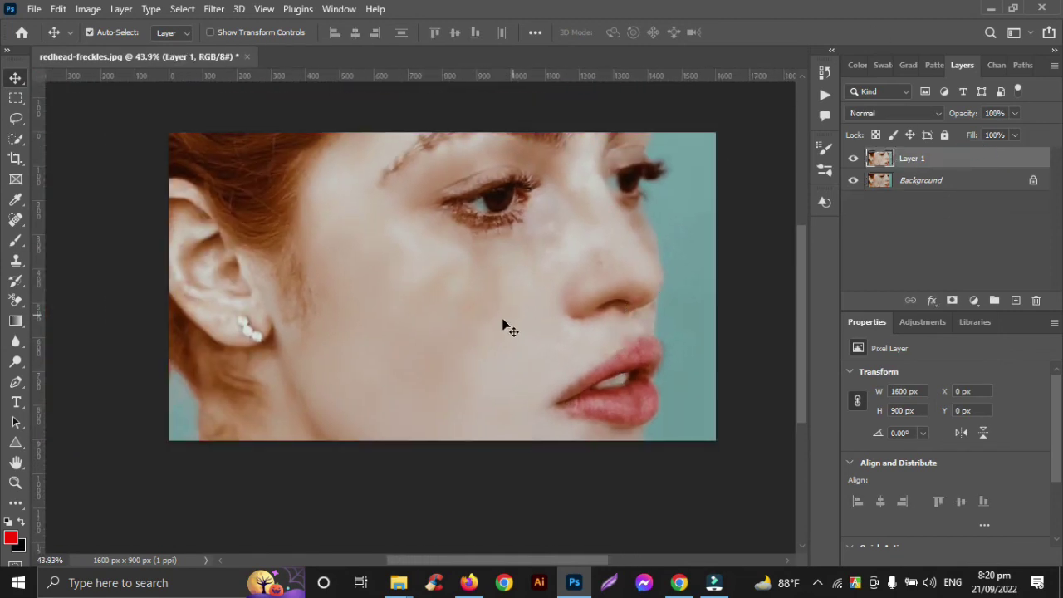
Step: Toggle the merged layer's visibility several times to compare the retouched face with the original, leaving the layer shown
{"action": "scroll", "coordinate": [483, 325], "scroll_direction": "down", "scroll_amount": 3}
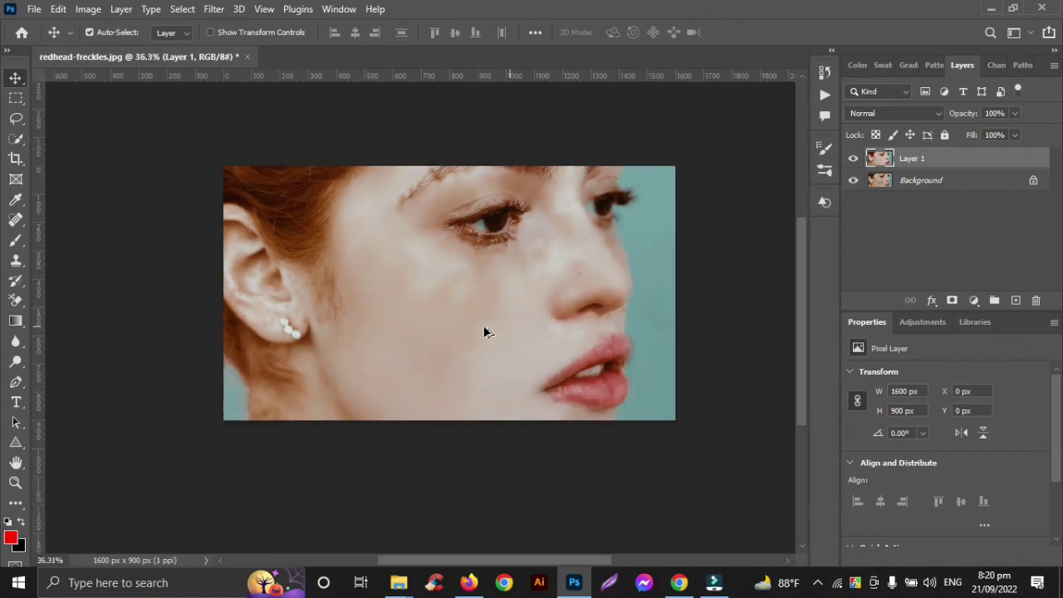
{"action": "left_click", "coordinate": [853, 159]}
{"action": "left_click", "coordinate": [853, 159]}
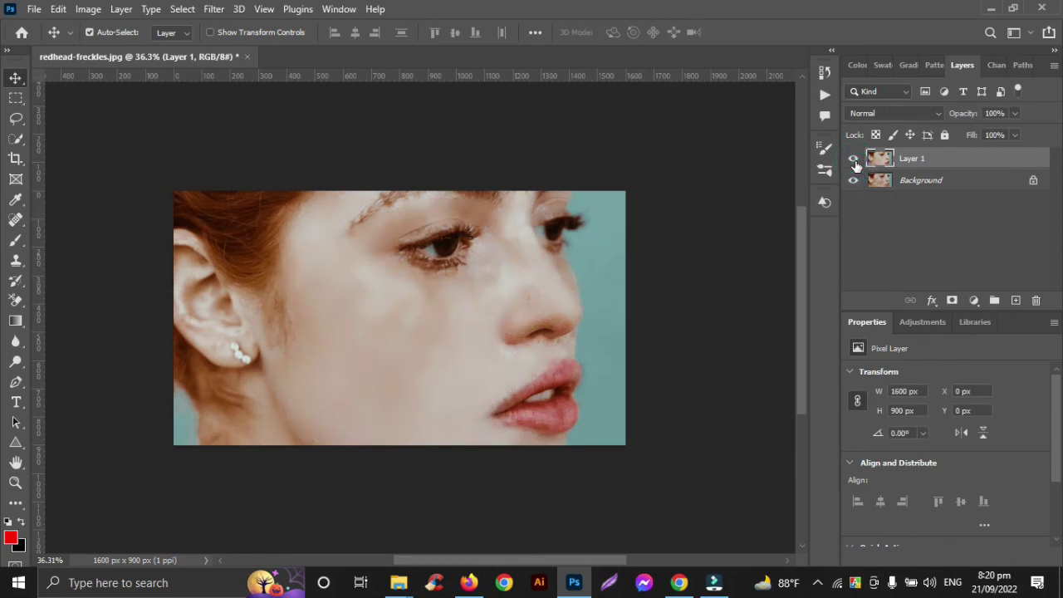
{"action": "left_click", "coordinate": [853, 160]}
{"action": "left_click", "coordinate": [854, 159]}
{"action": "left_click", "coordinate": [855, 161]}
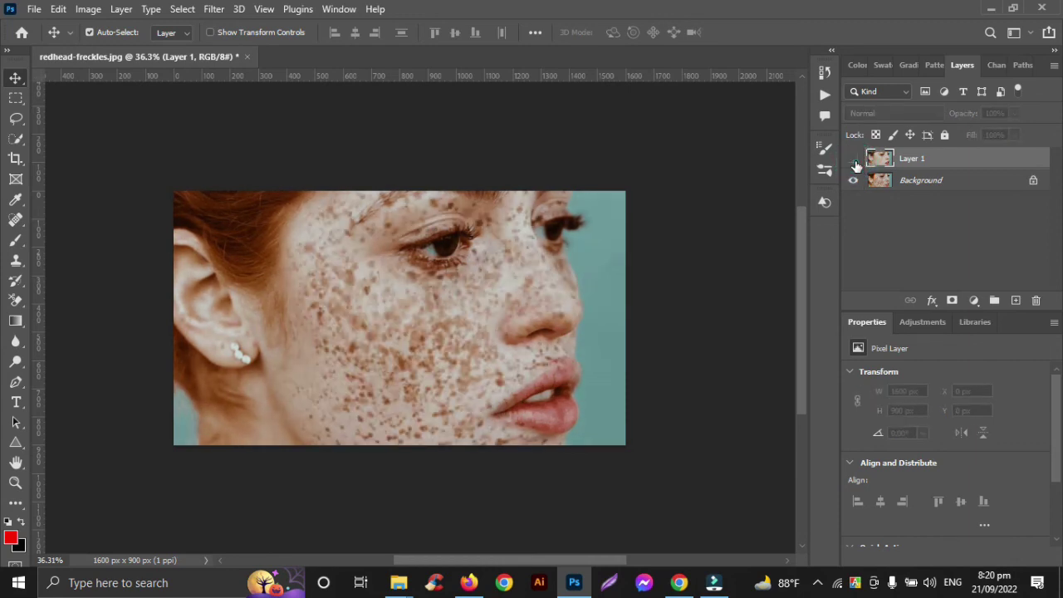
{"action": "left_click", "coordinate": [854, 161]}
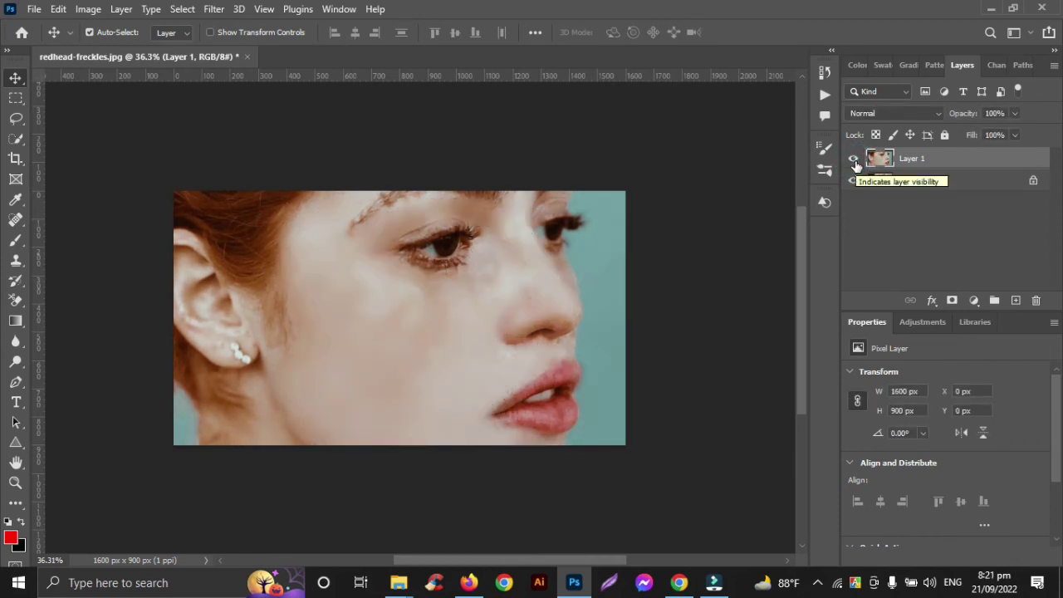